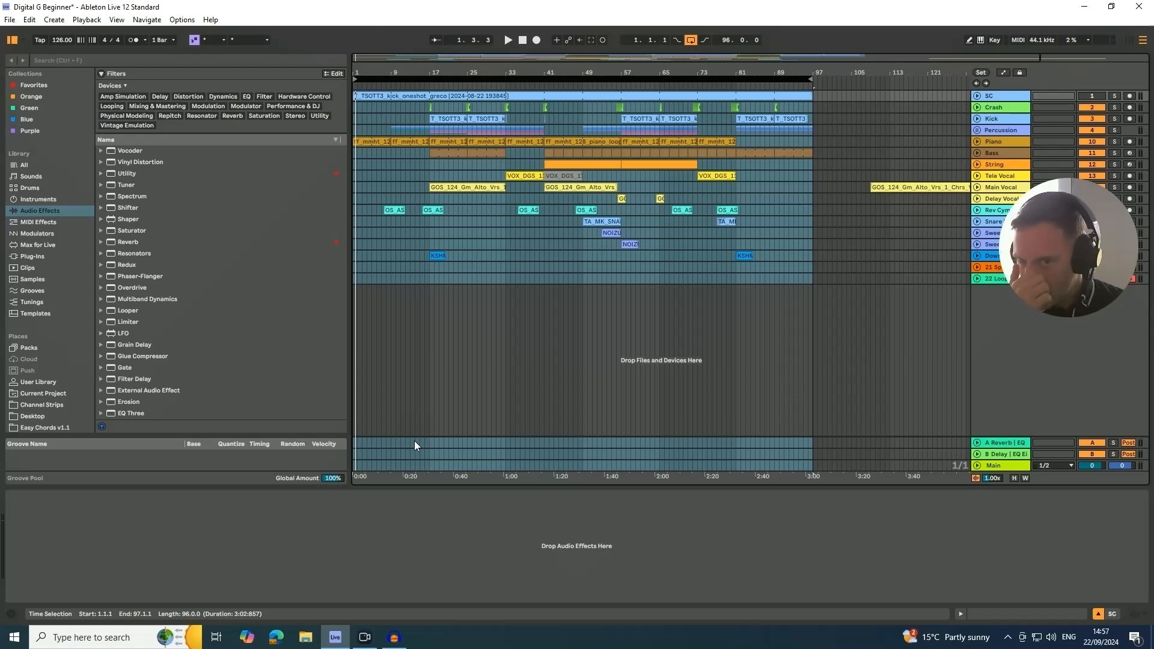
- Play the arrangement and listen to it from the start, bar 17, bar 57 and bar 81
key(space)
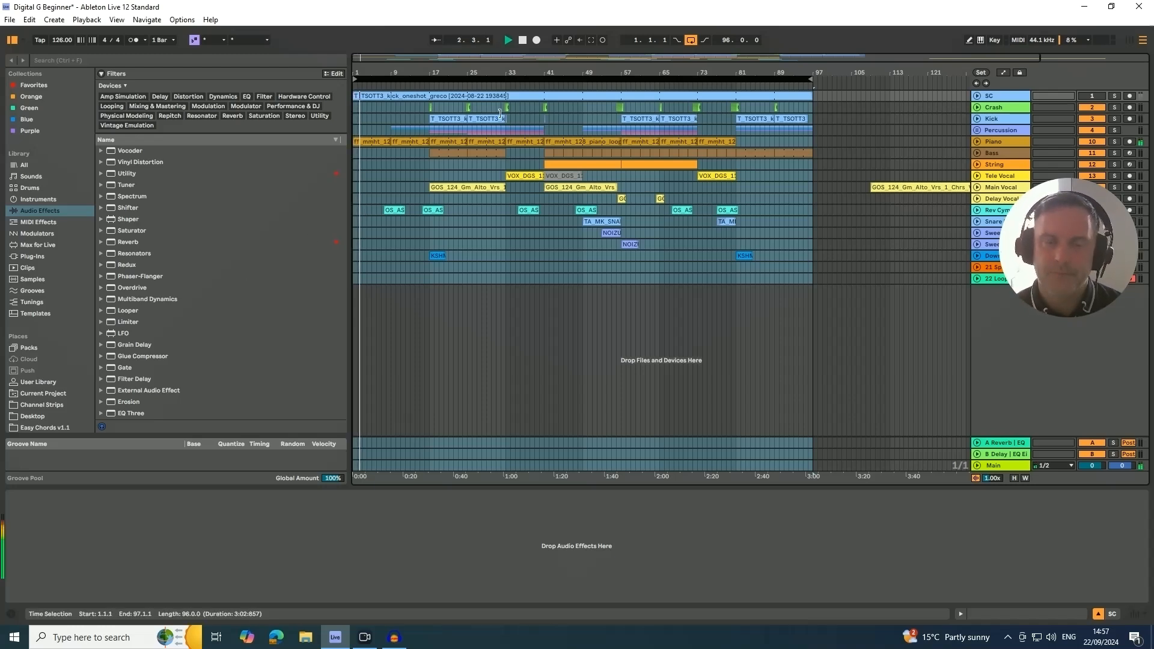
click(433, 97)
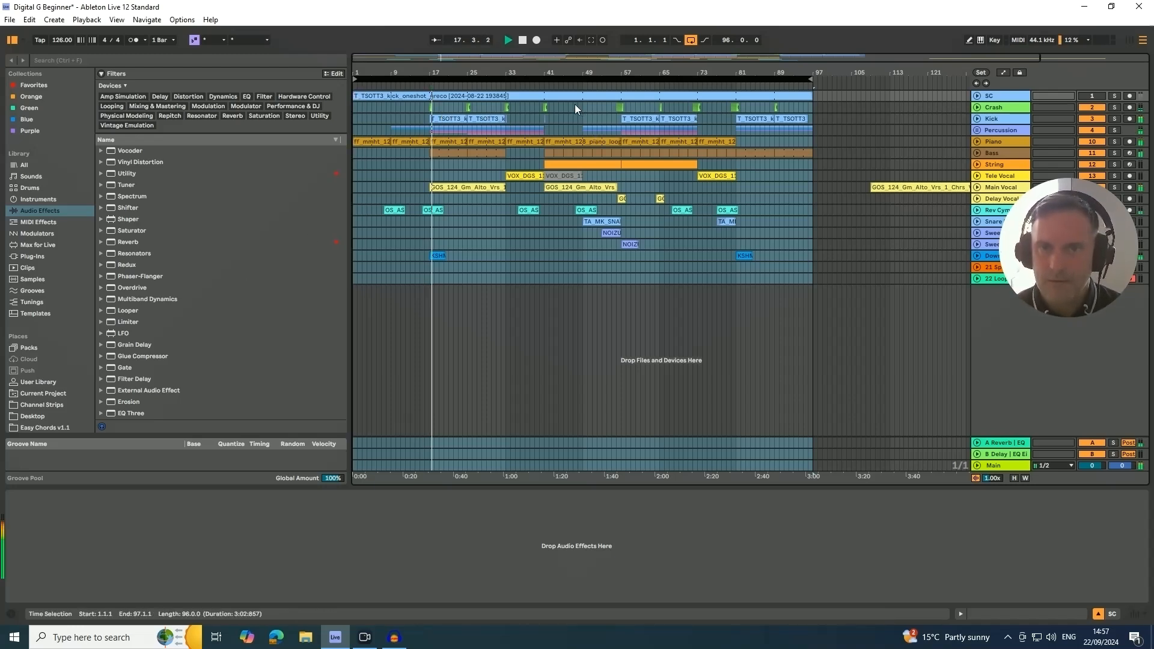
click(622, 87)
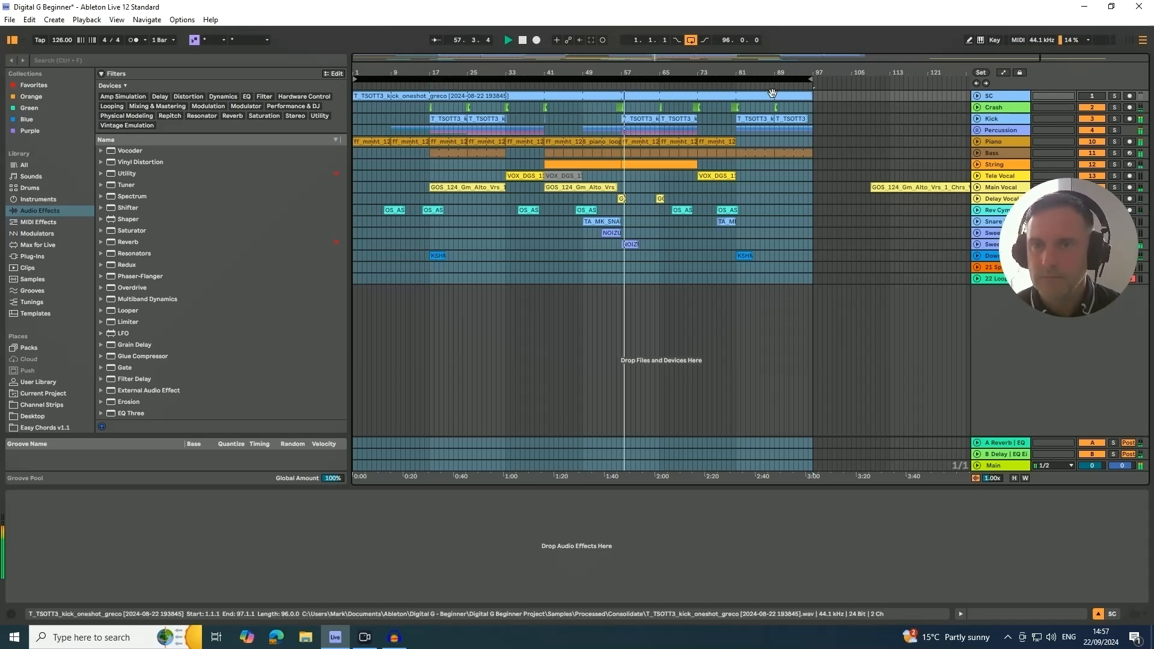
click(735, 84)
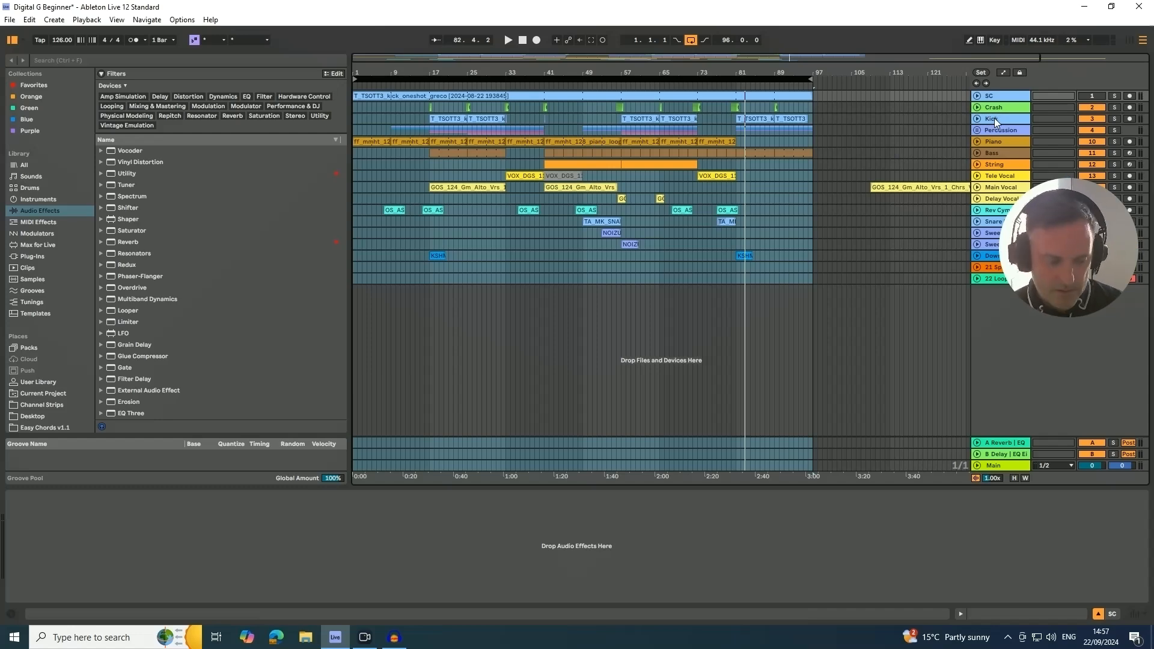
- In the mixer, select all tracks except SC and pull their volume faders down together to near silence
key(Tab)
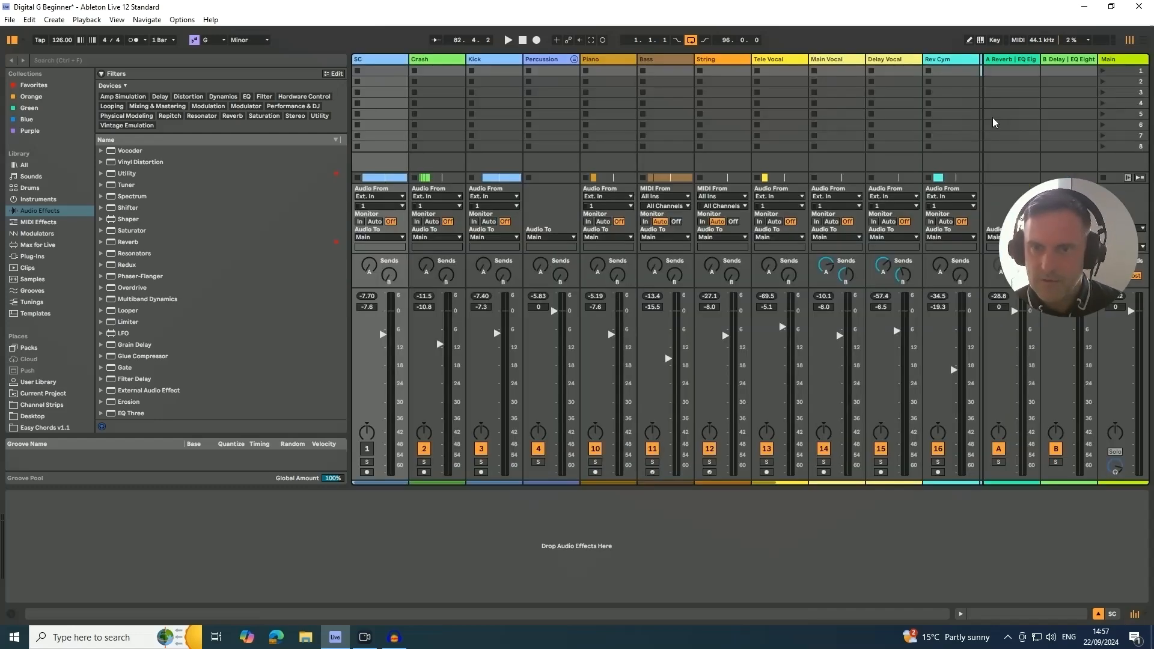
click(433, 60)
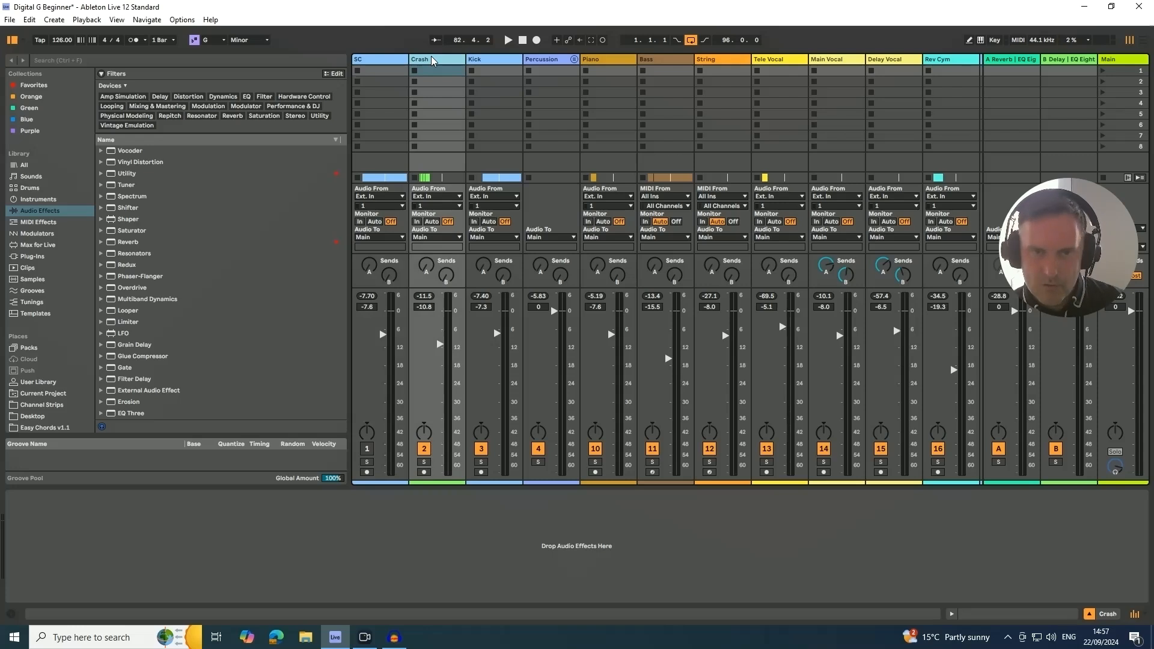
key(ctrl+a)
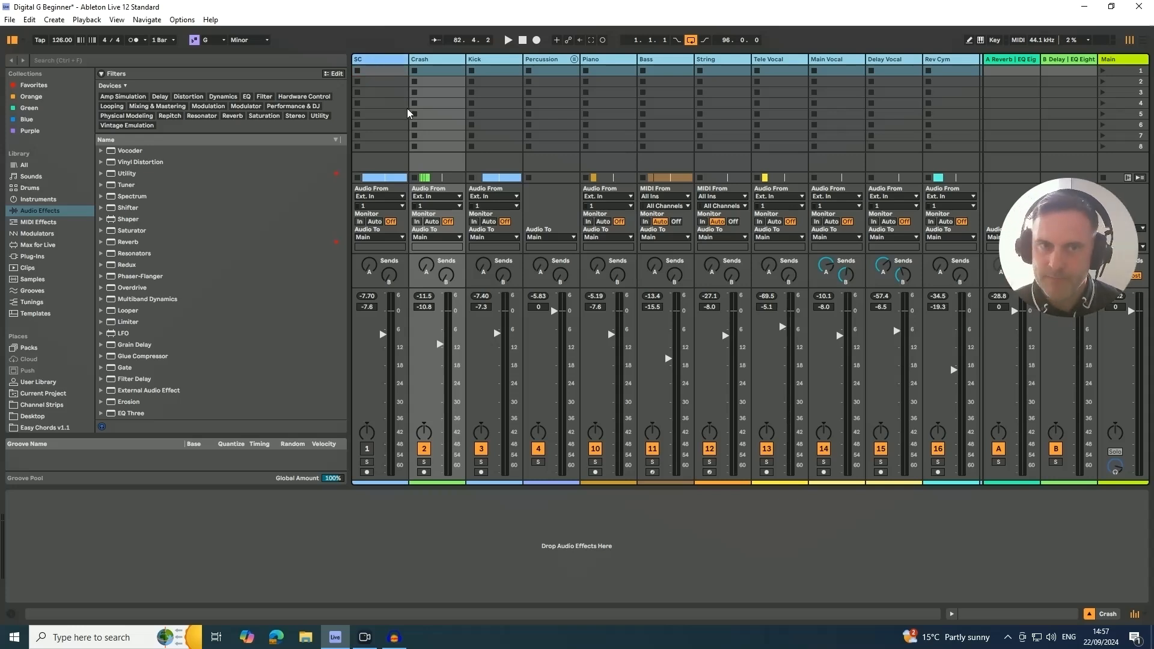
drag(441, 345, 441, 474)
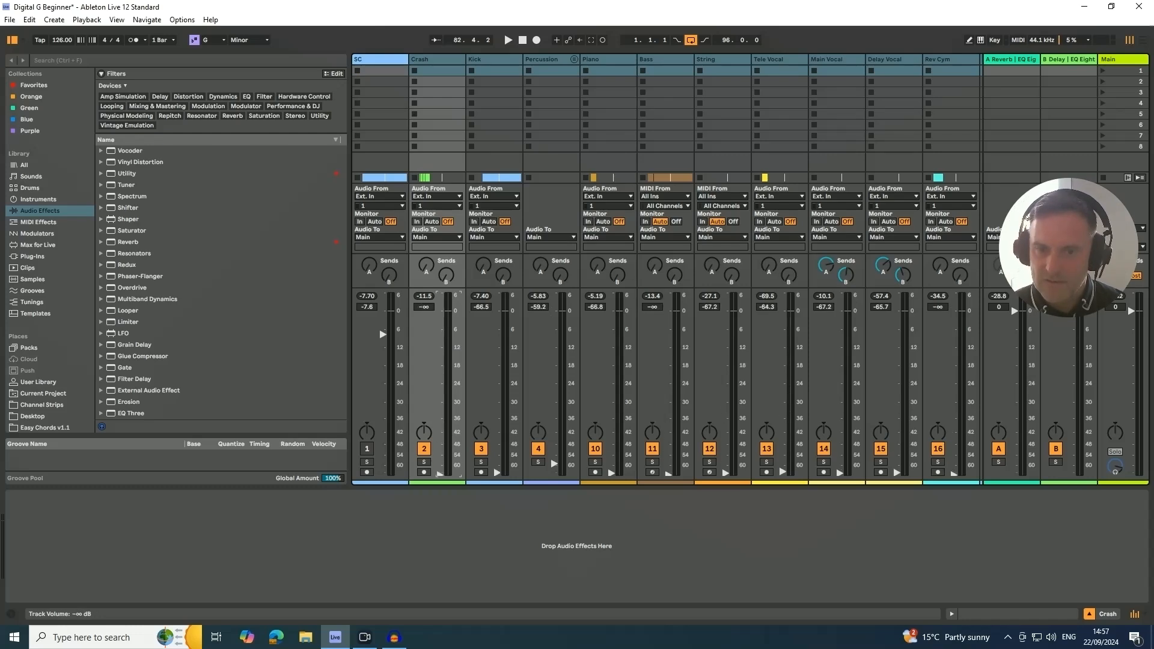
click(496, 63)
- In the arrangement, move the Kick track above the Crash track so it sits directly below SC
key(Tab)
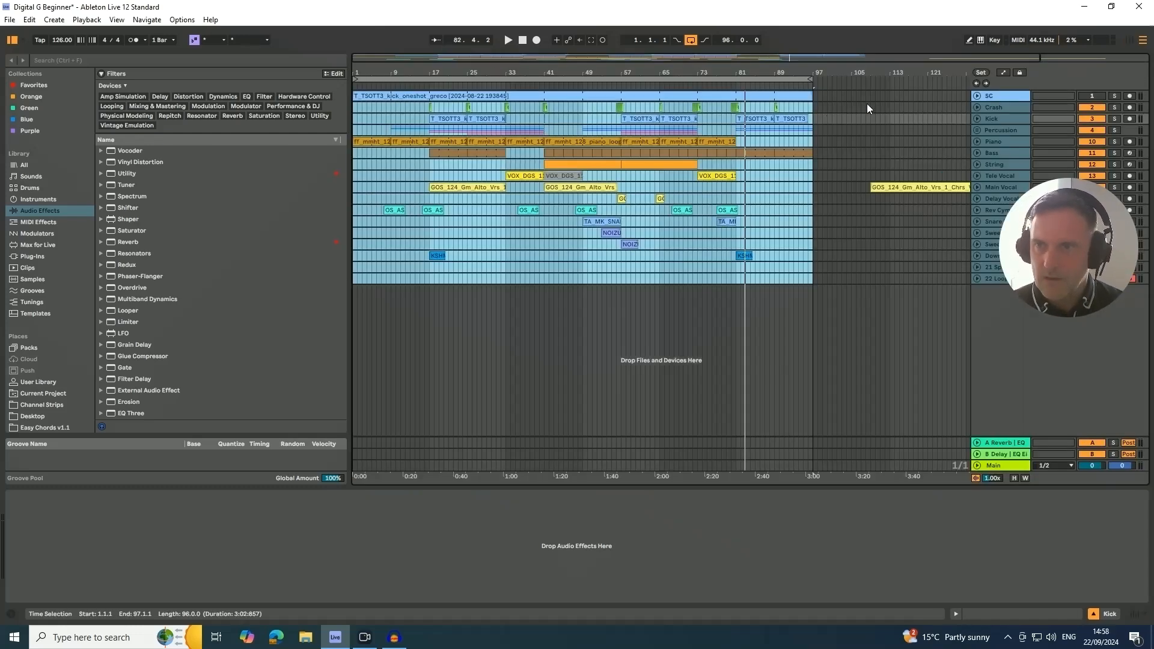
click(401, 86)
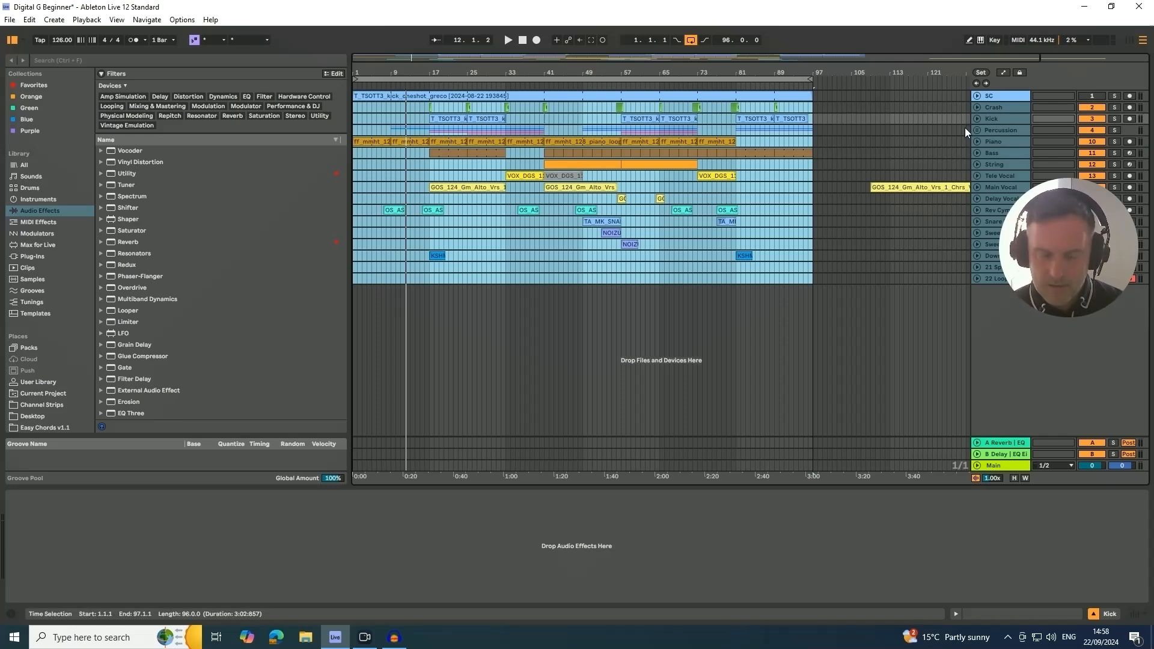
key(space)
click(994, 119)
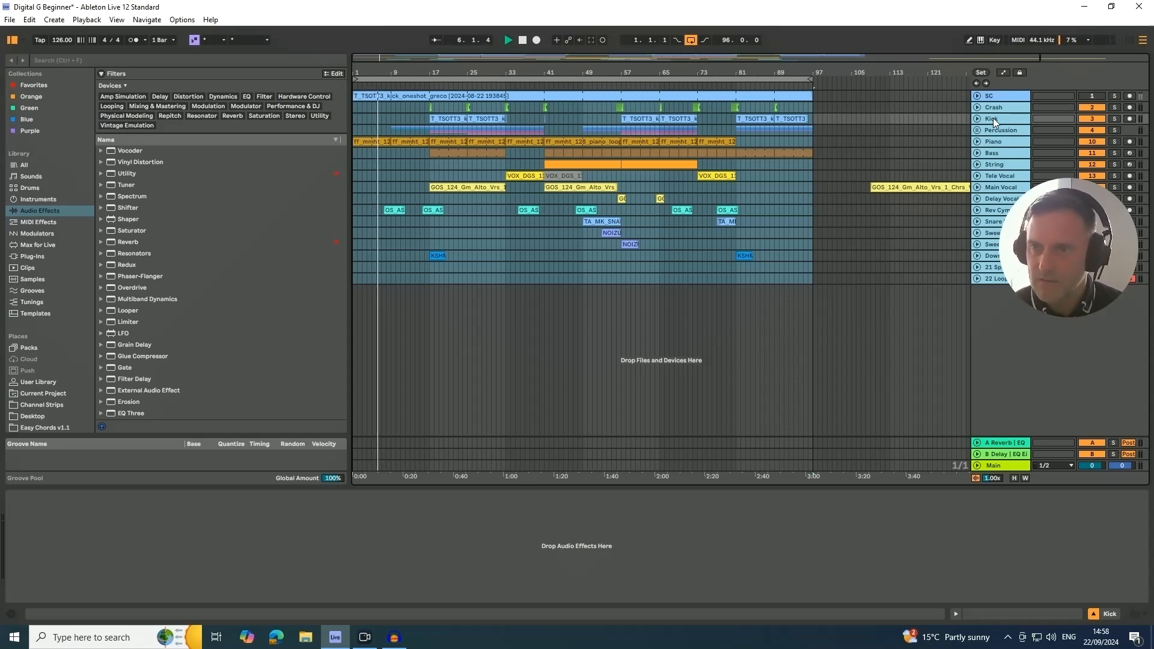
click(995, 109)
click(992, 119)
click(992, 108)
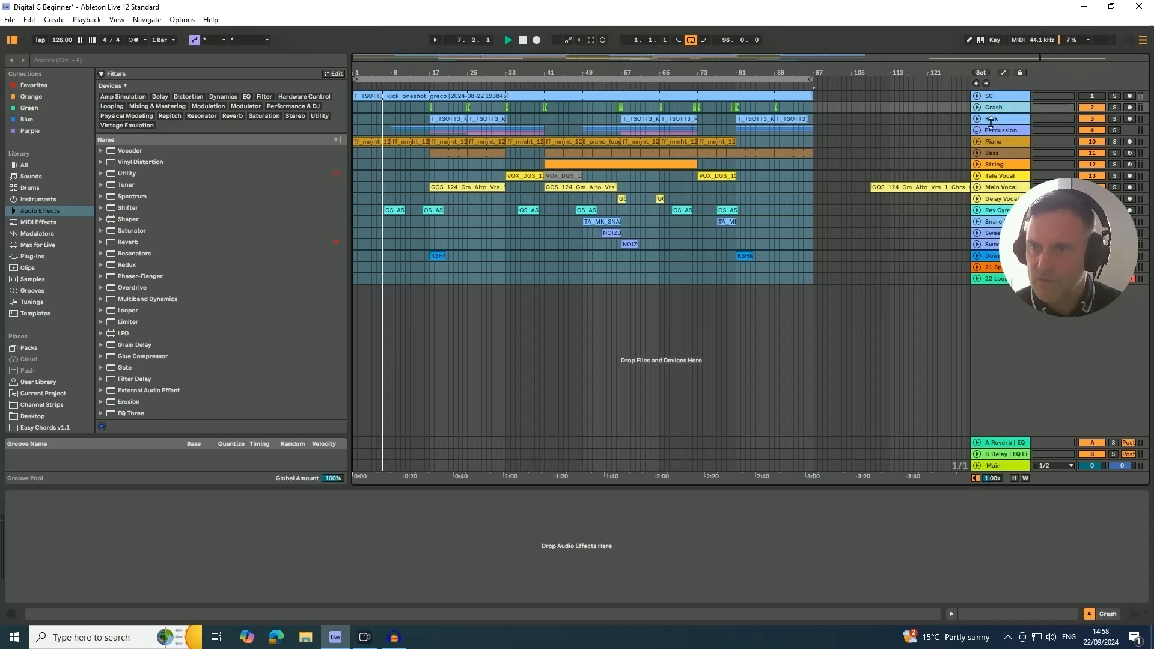
drag(991, 120, 992, 107)
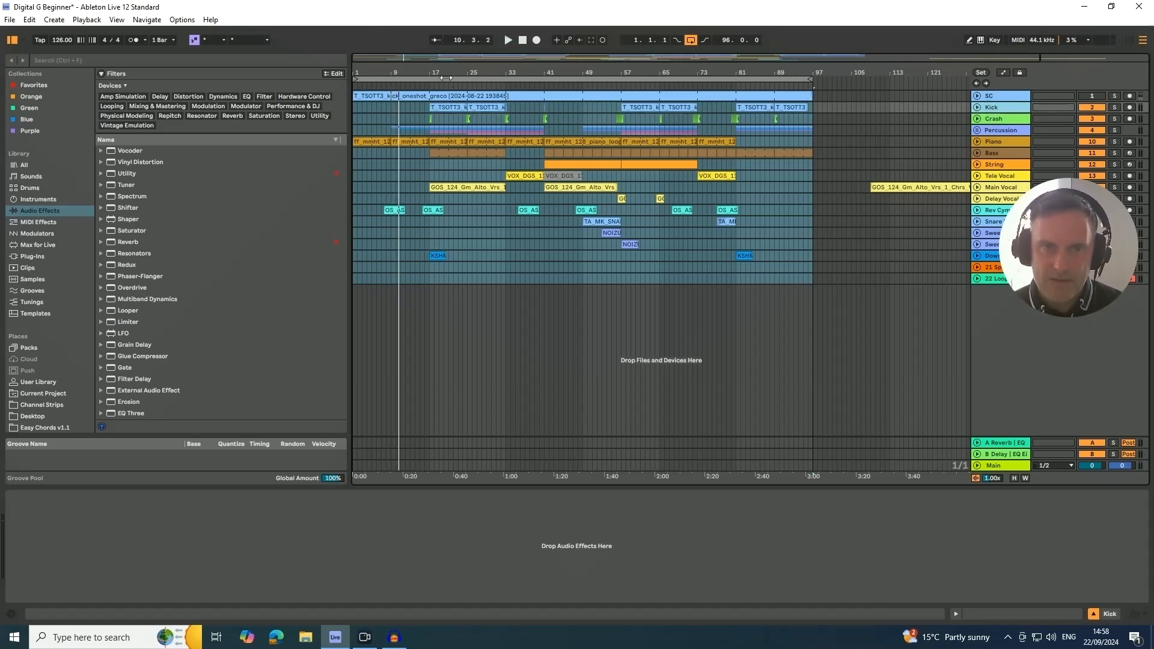
- Loop the eight-bar section from bar 17 to bar 25 in the arrangement
drag(445, 73, 520, 72)
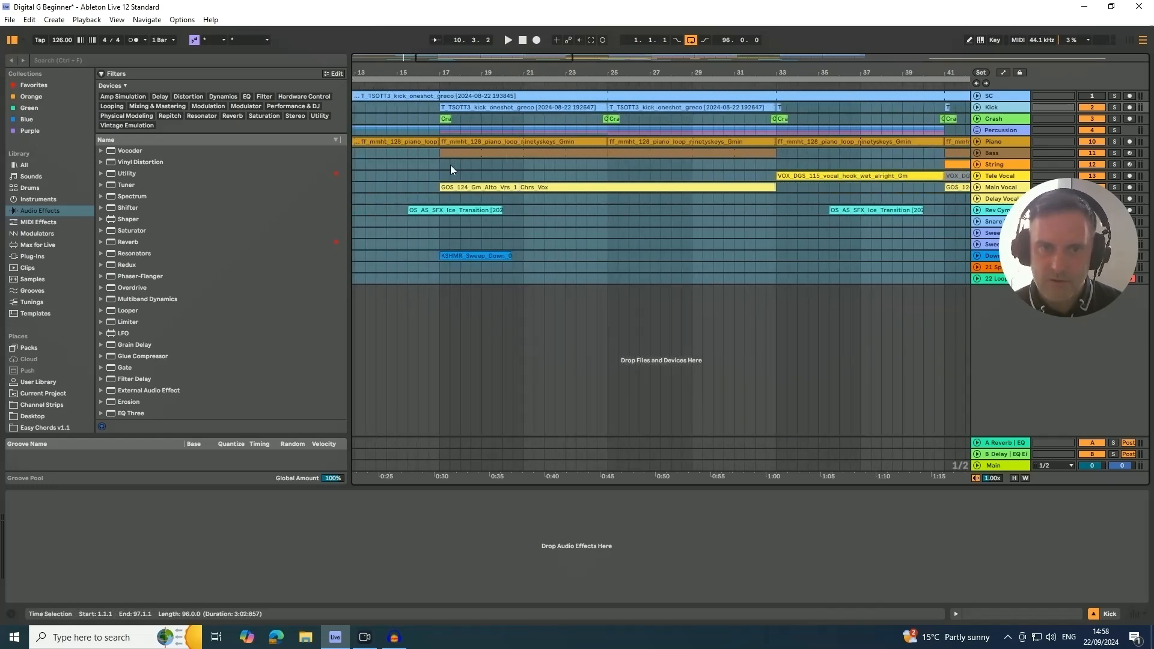
drag(440, 164, 607, 165)
key(ctrl+l)
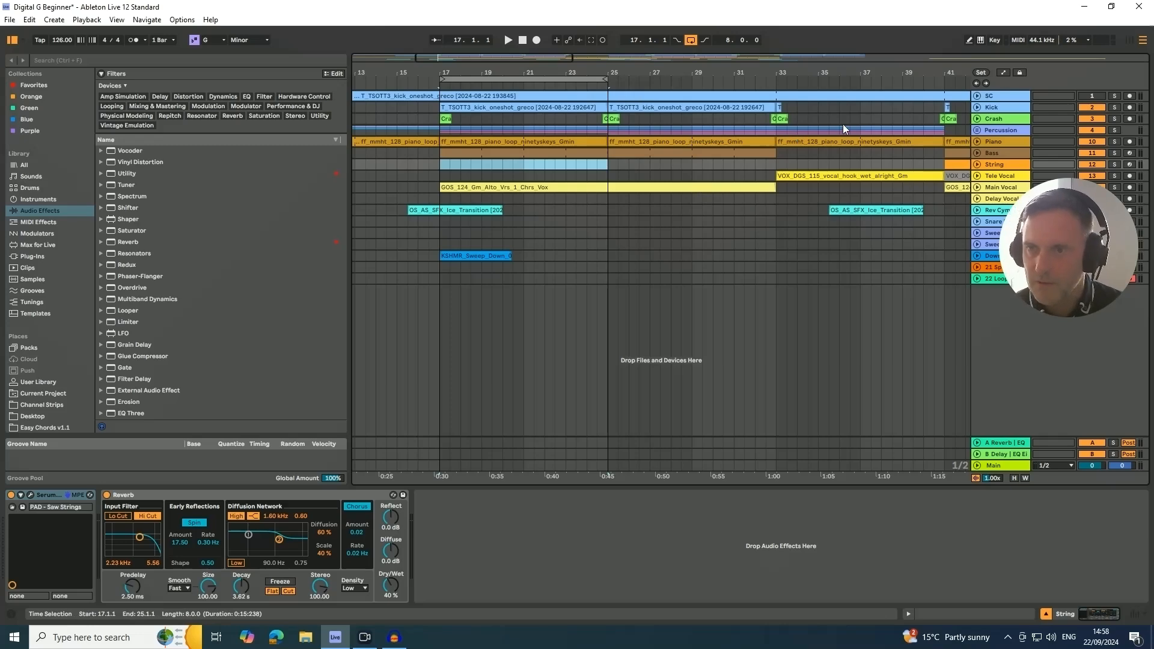
- Play the loop and balance the mixer levels, setting SC to about -0.1 dB and Kick to about -12.2 dB
click(992, 108)
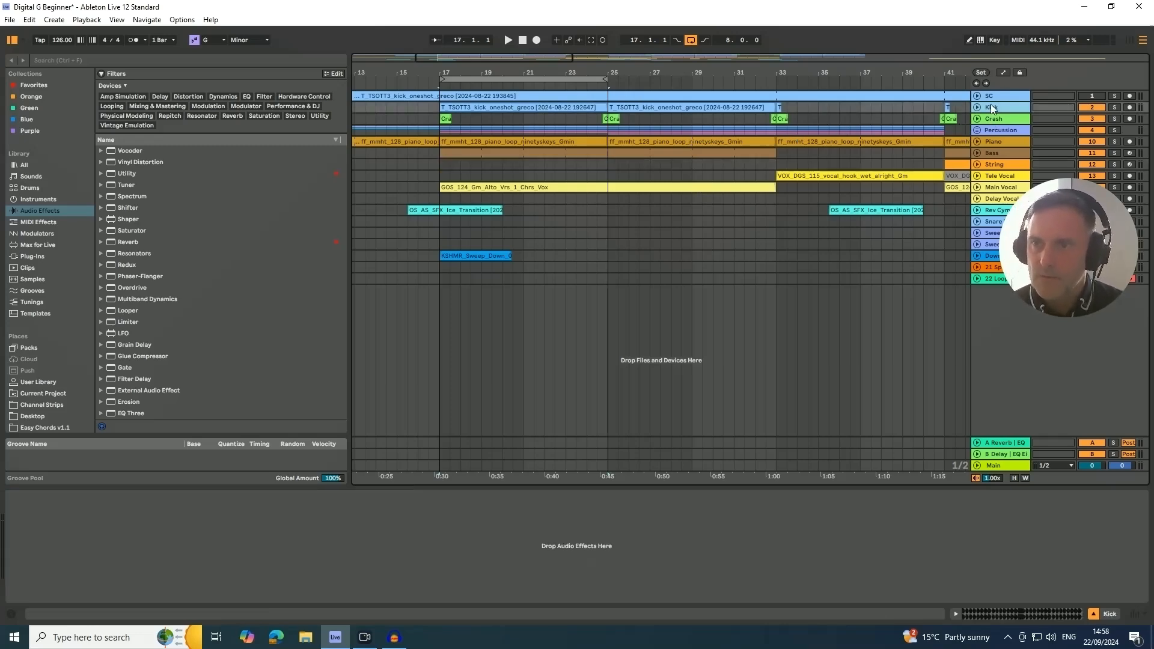
key(Tab)
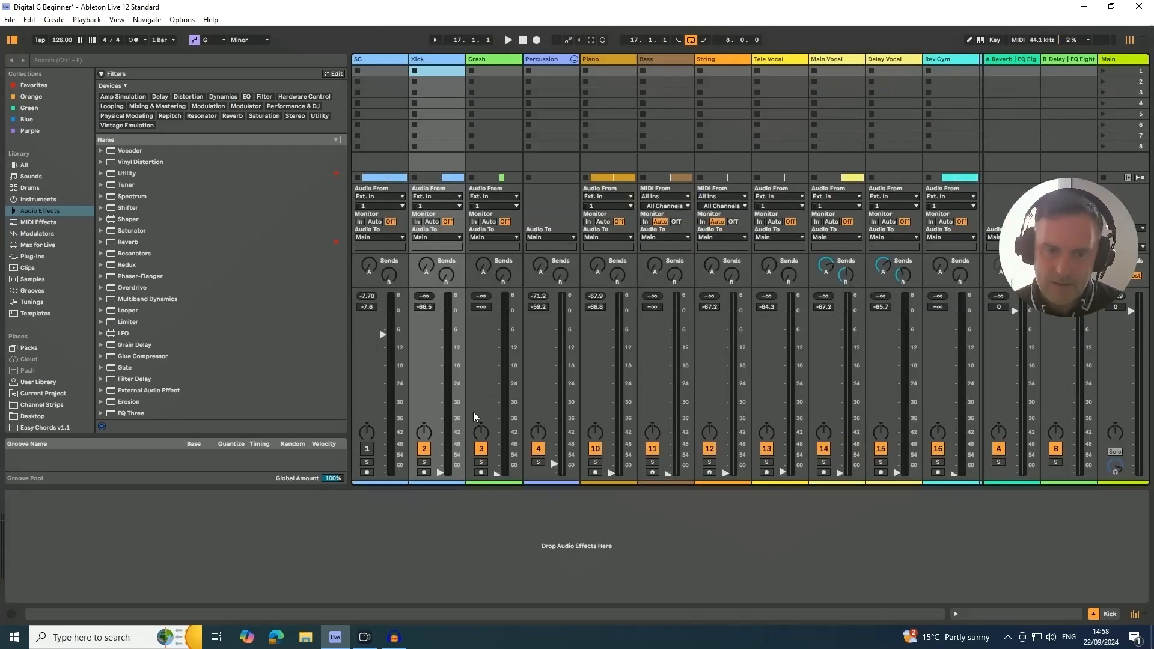
key(space)
drag(440, 473, 440, 341)
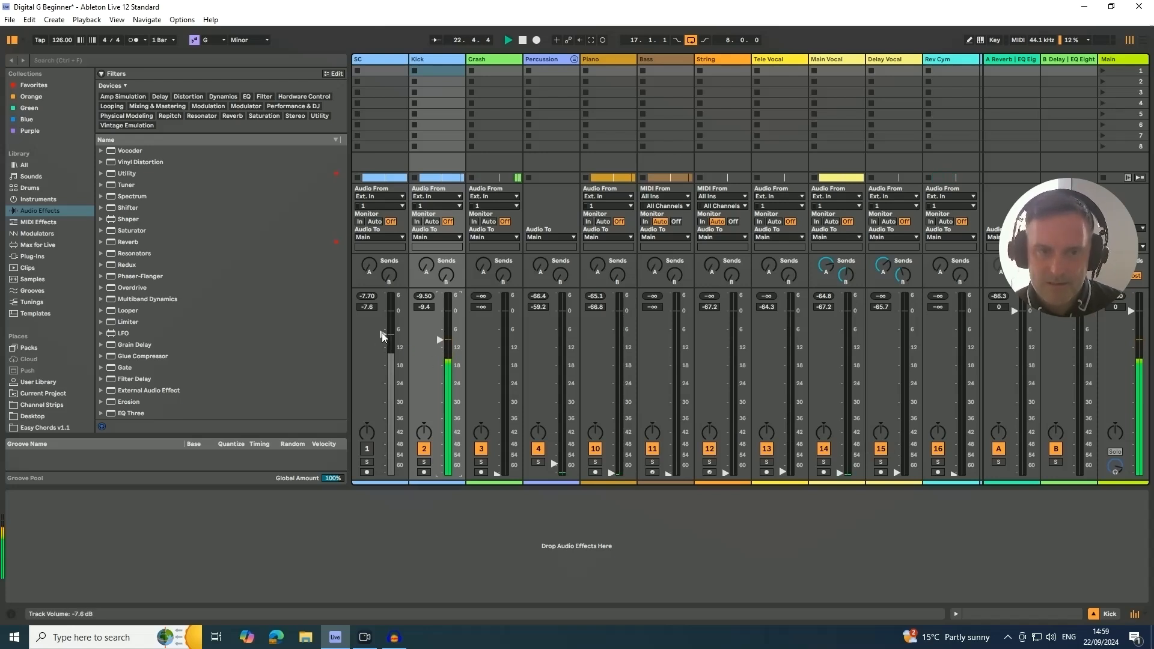
drag(381, 335, 380, 311)
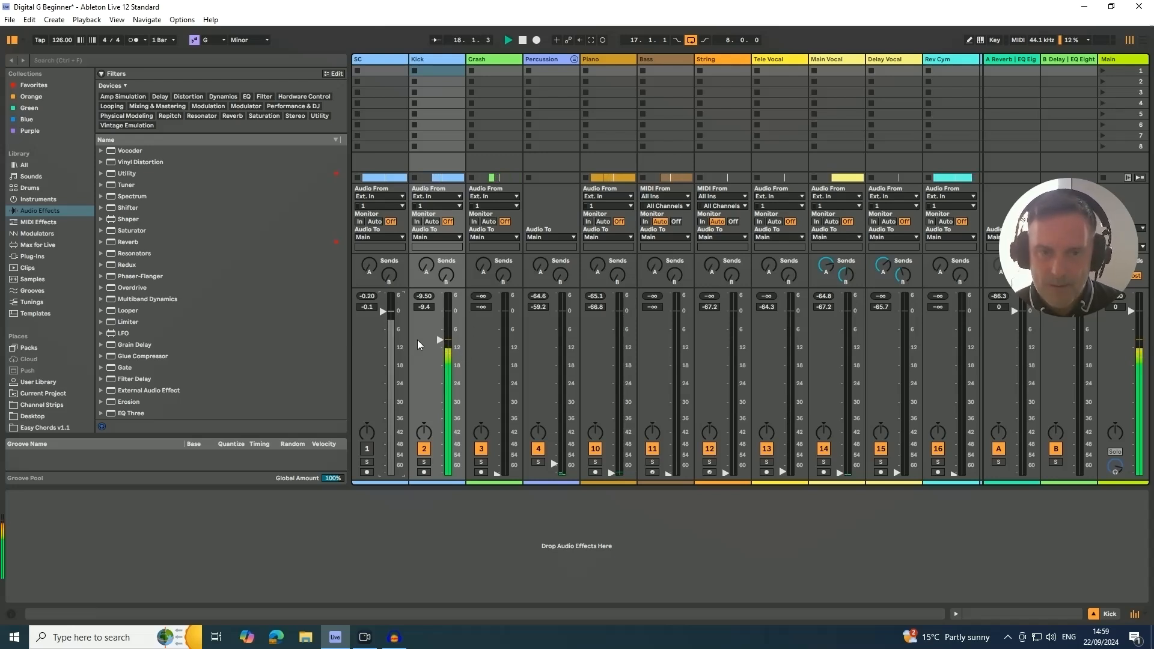
mouse_move(441, 341)
mouse_down()
mouse_move(440, 319)
mouse_move(440, 348)
mouse_up()
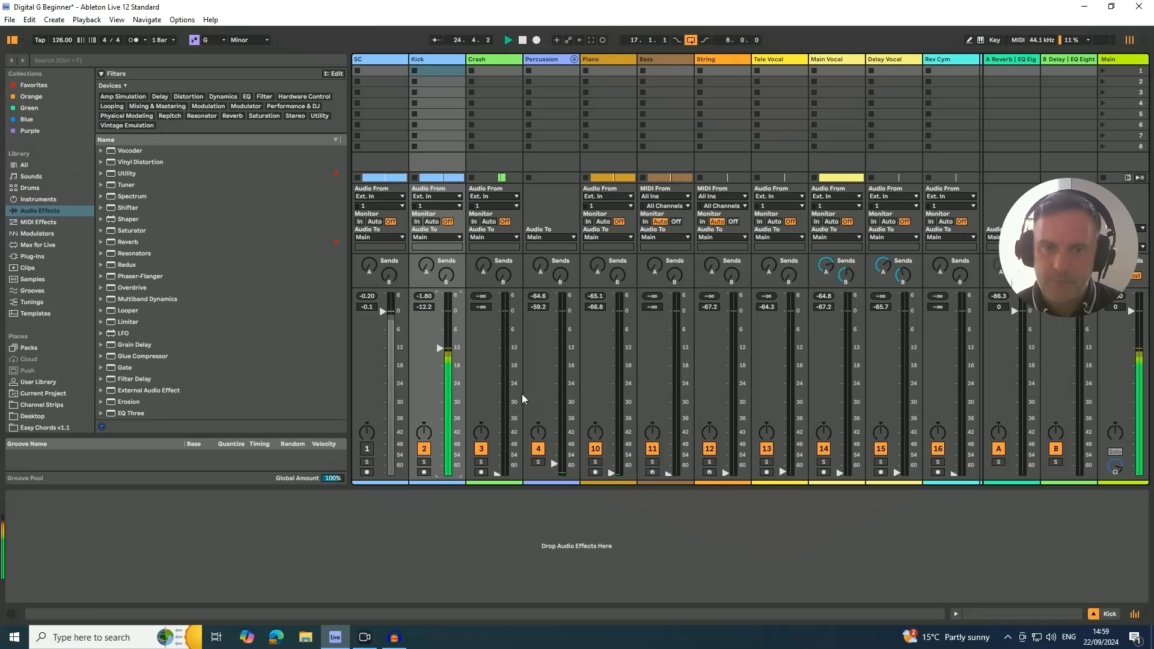
- Move the Bass track directly below Kick and raise its volume to about -17.2 dB in the mixer
key(Tab)
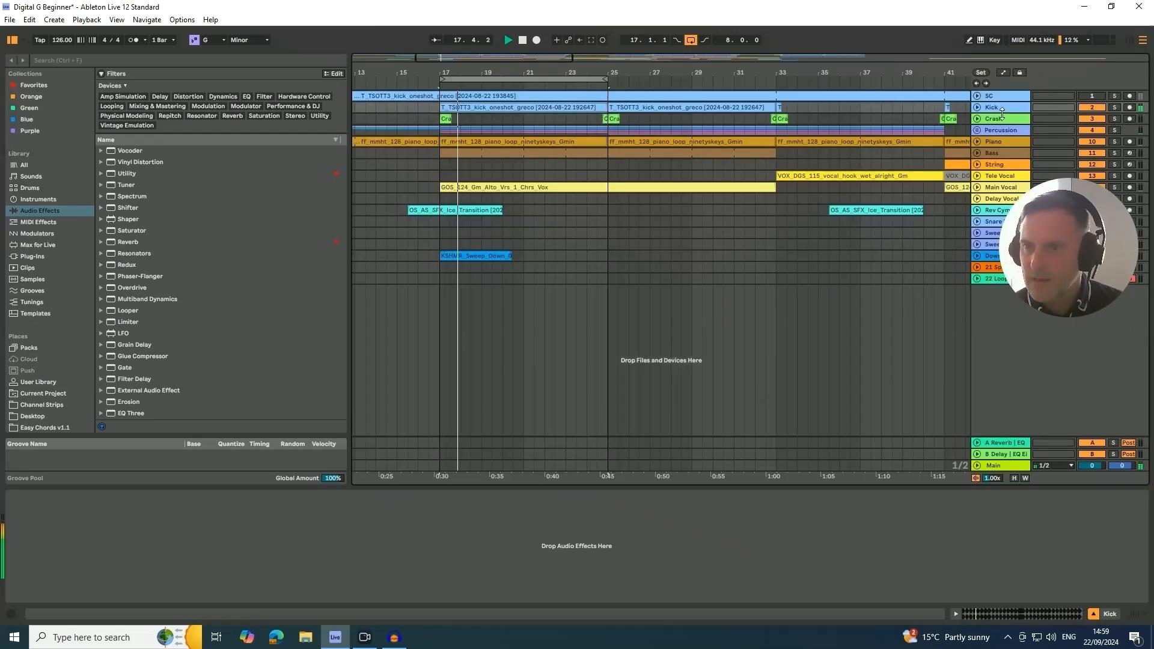
click(994, 155)
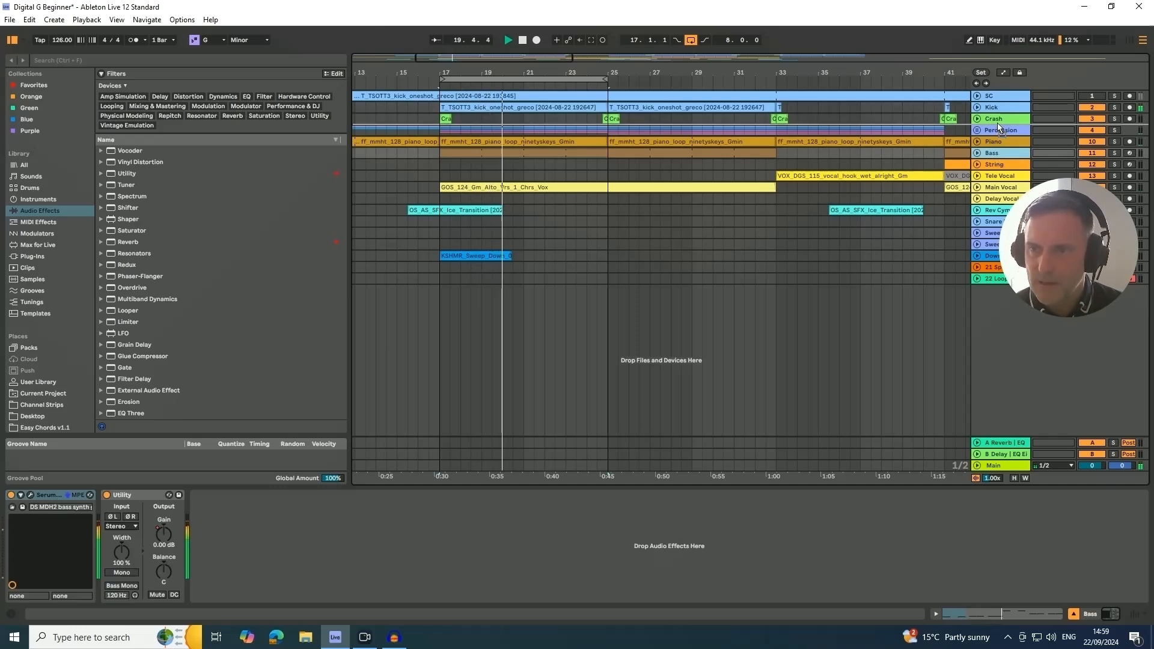
drag(999, 123, 995, 114)
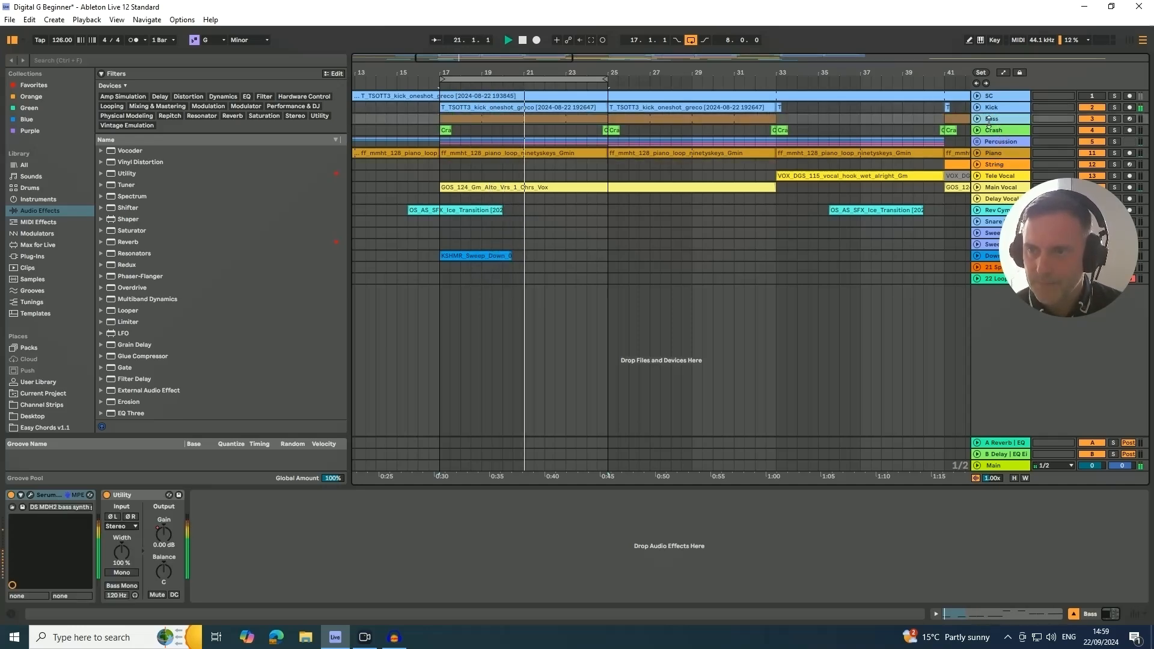
key(Tab)
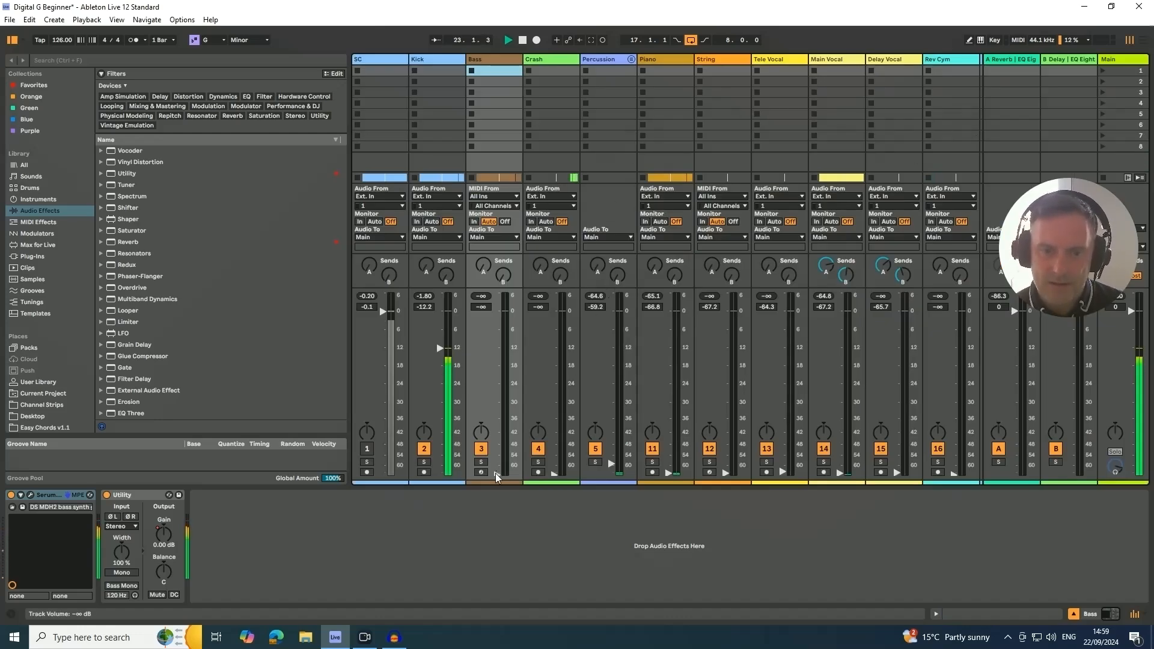
drag(497, 475, 497, 359)
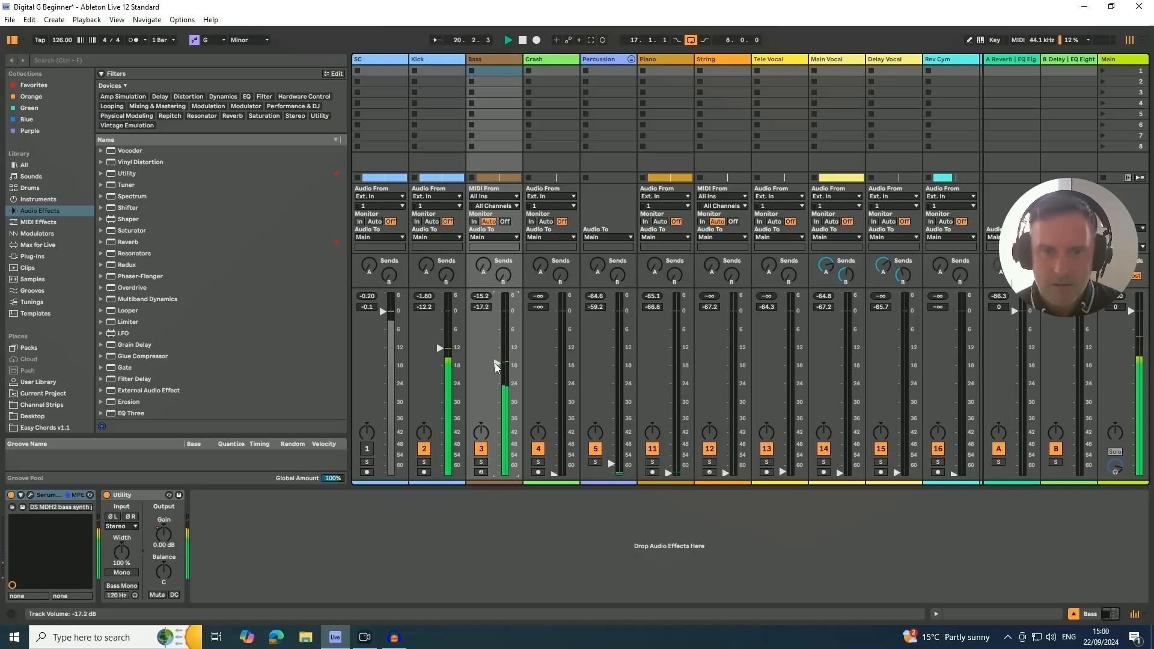
- Search the browser for "eq" and add EQ Eight after Utility on the Bass track
click(484, 62)
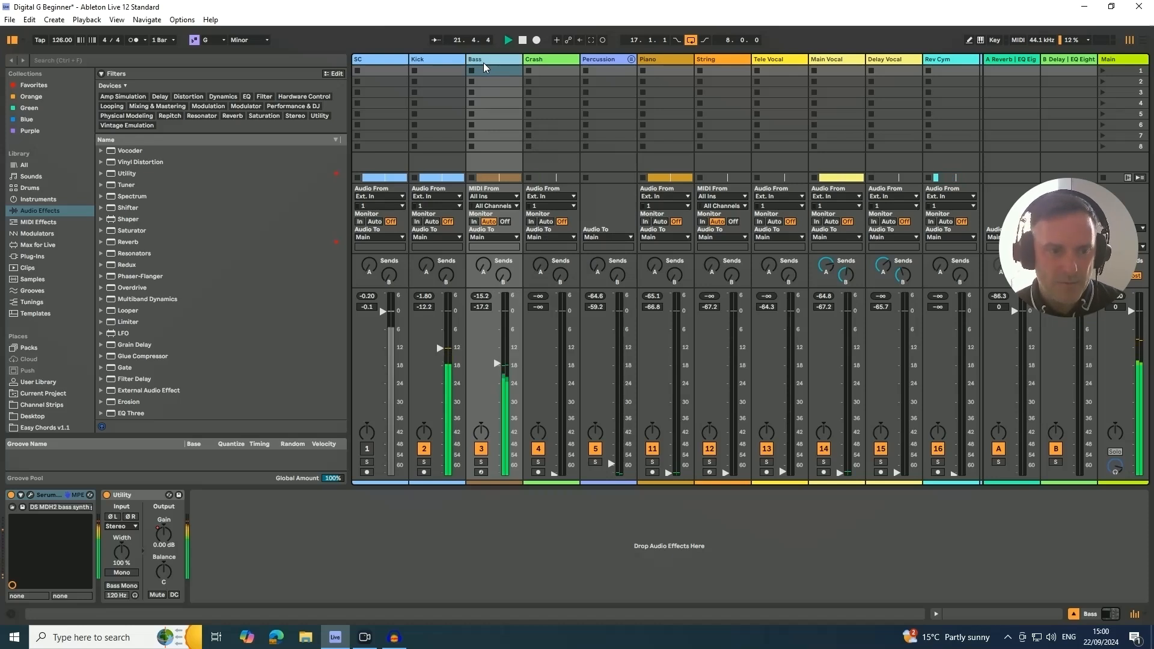
click(72, 60)
text(eq)
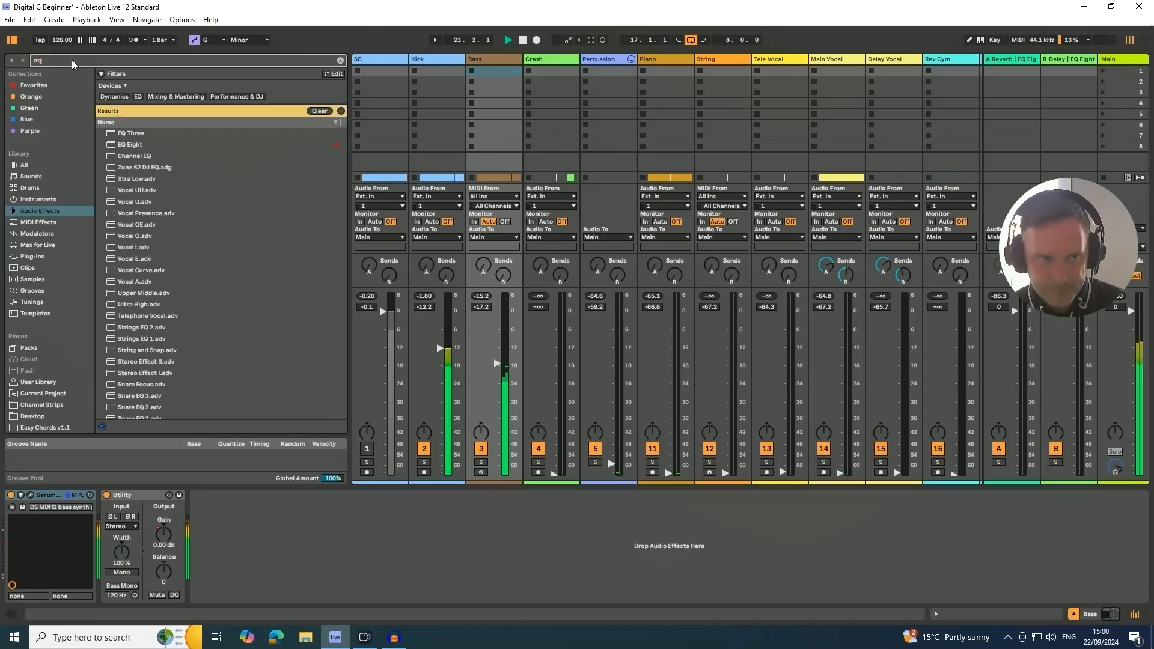
click(134, 147)
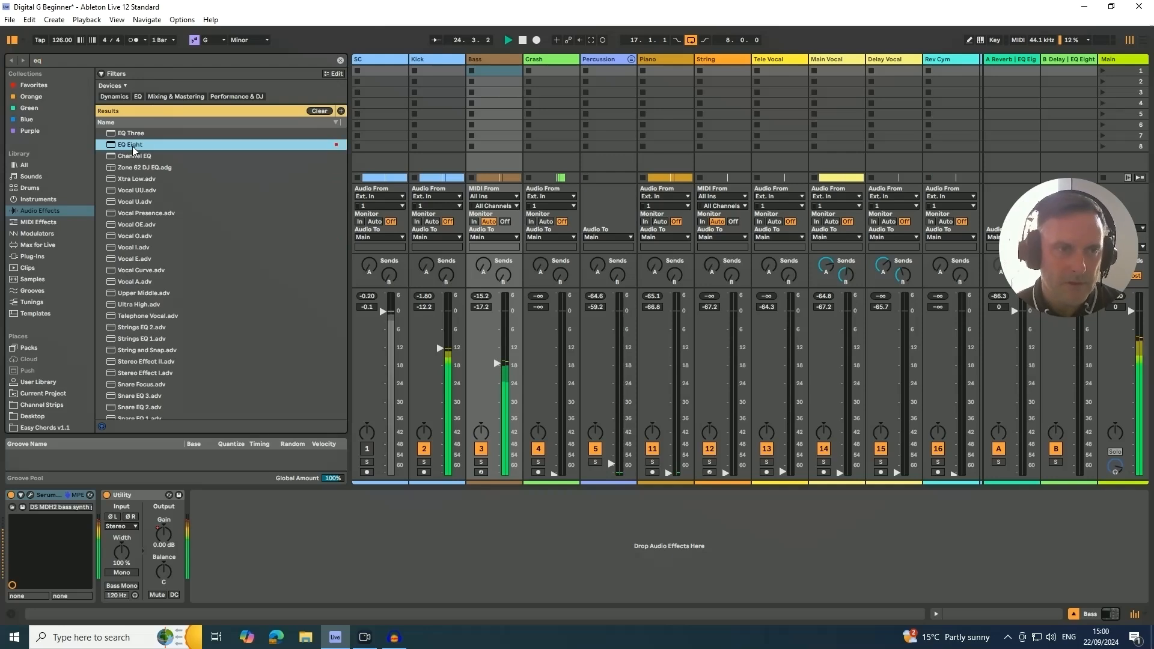
drag(221, 378, 247, 543)
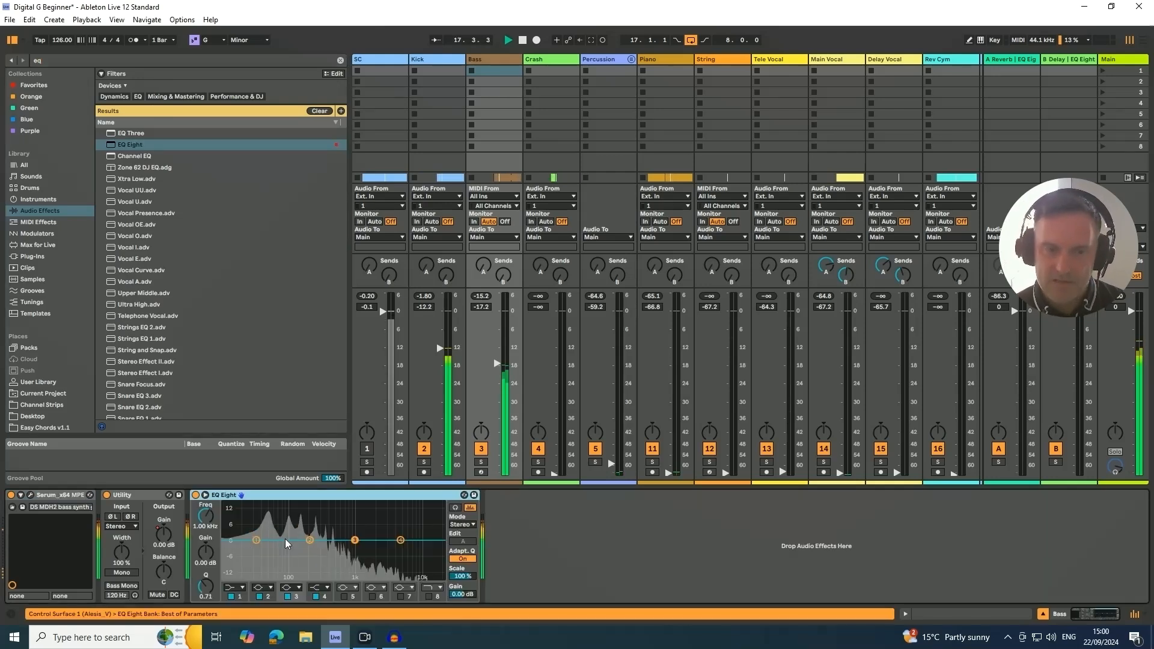
- Shape the Bass EQ Eight with a gentle band 3 cut just above 2 kHz and a 3.10 dB band 2 boost at 46.4 Hz
drag(355, 540, 375, 551)
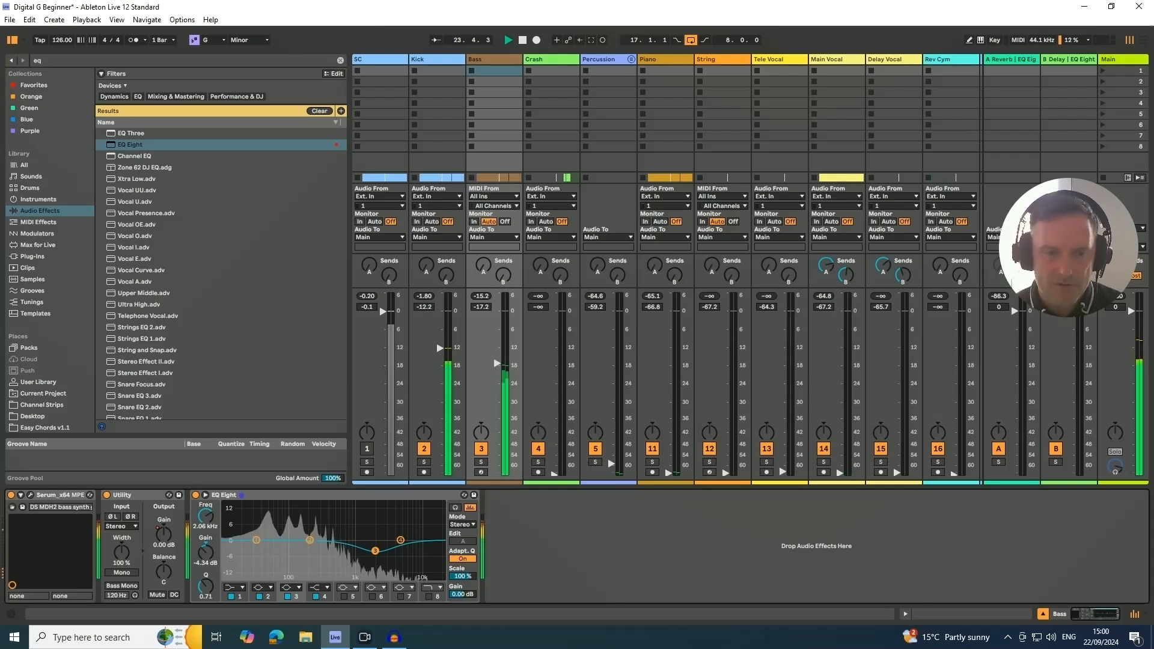
drag(375, 551, 380, 538)
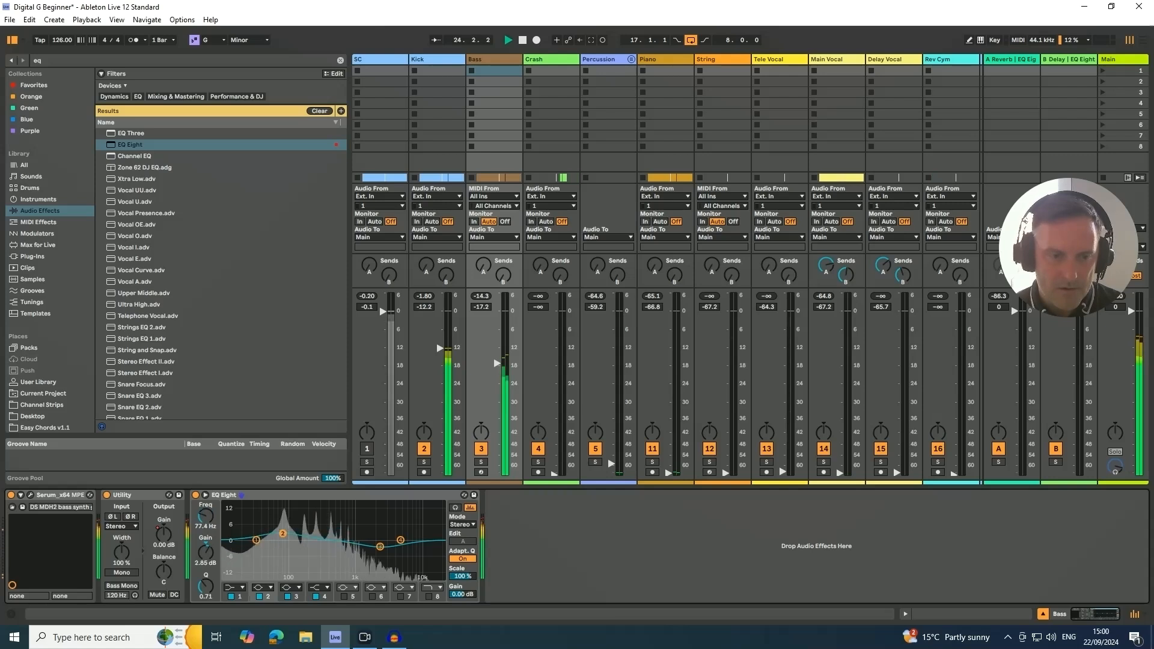
drag(268, 526, 261, 528)
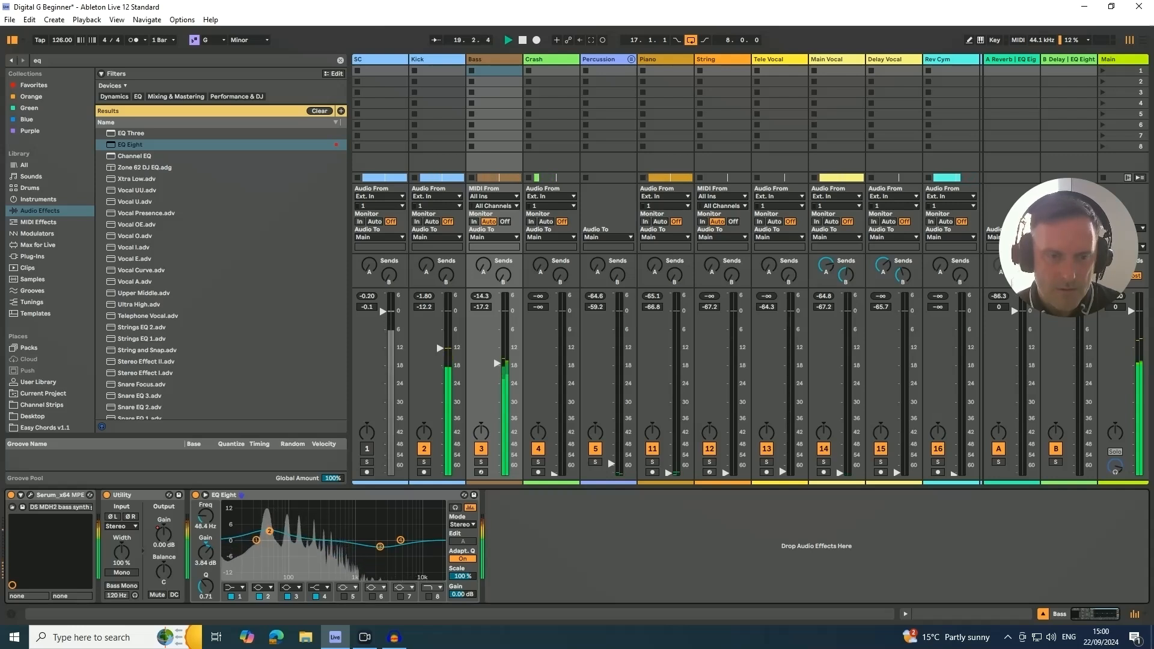
drag(269, 532, 268, 533)
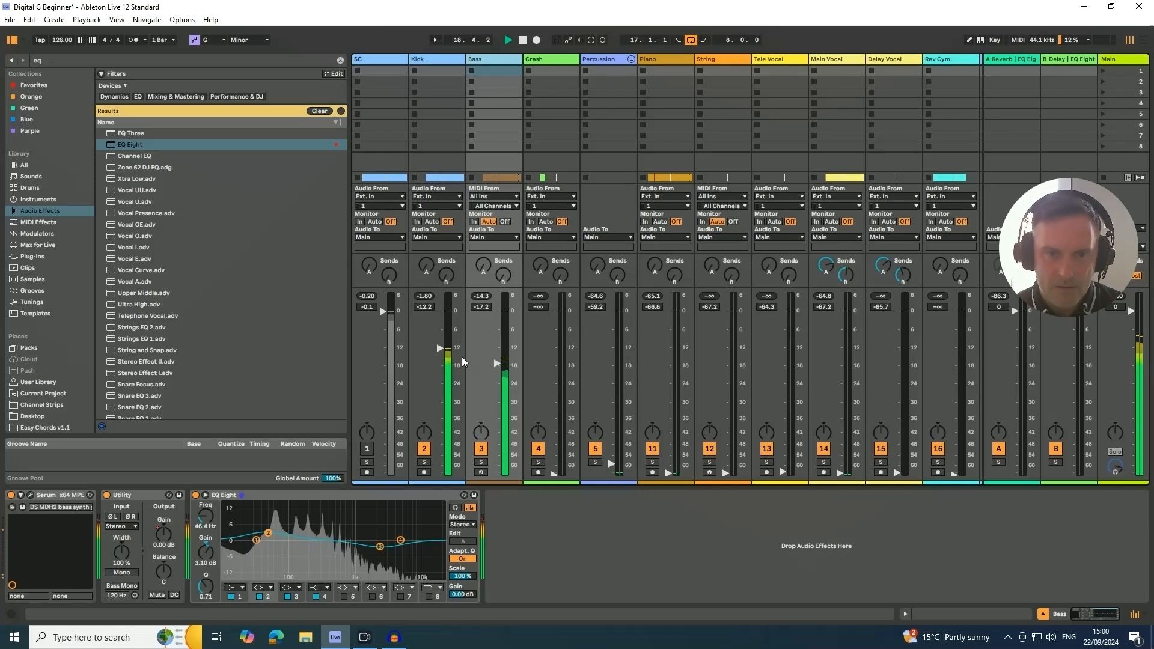
- Raise the Kick volume to about -11.0 dB and bypass EQ Eight on the Bass track
drag(439, 347, 439, 345)
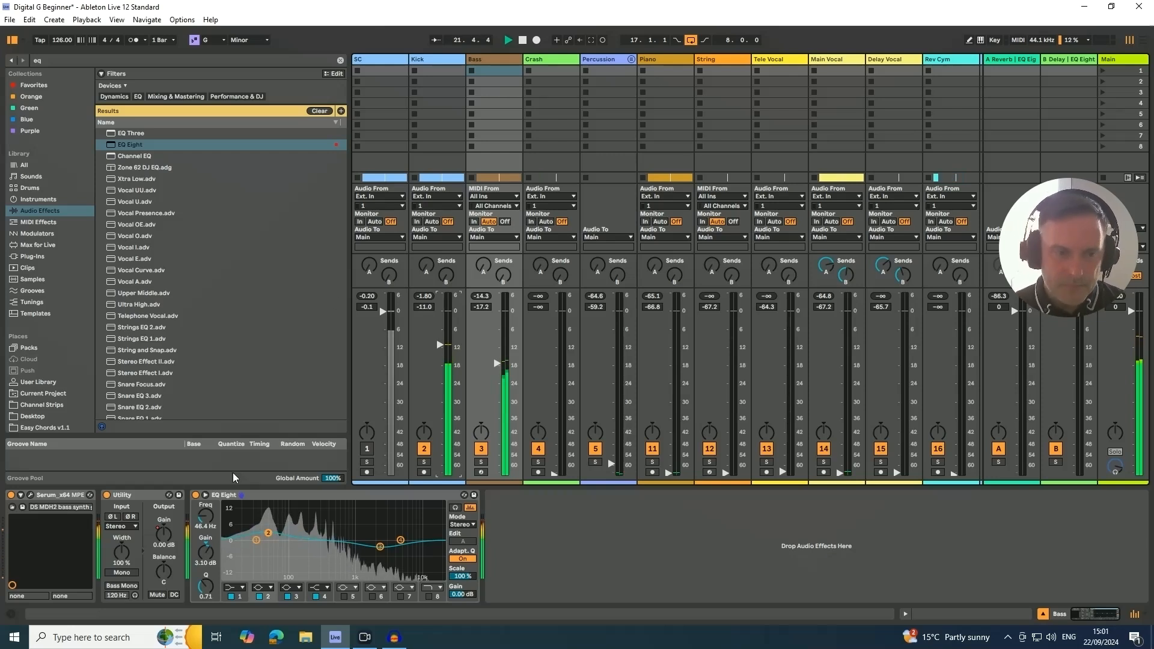
click(195, 495)
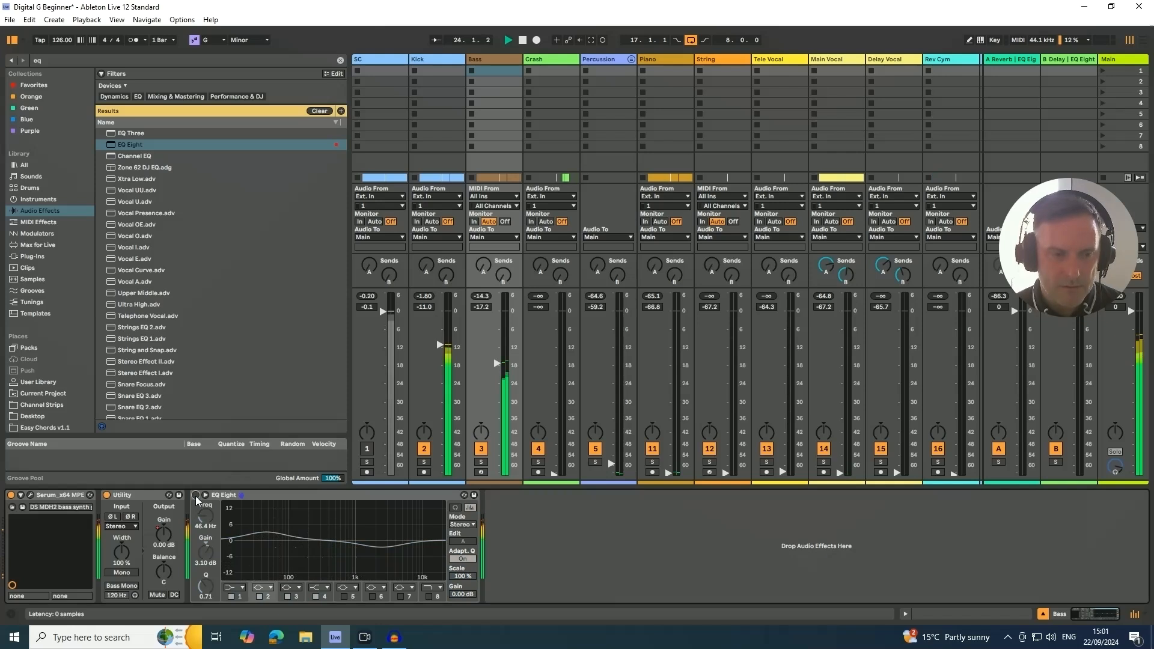
- Re-enable EQ Eight on the Bass track, listen to the result against the kick, and stop playback
click(195, 495)
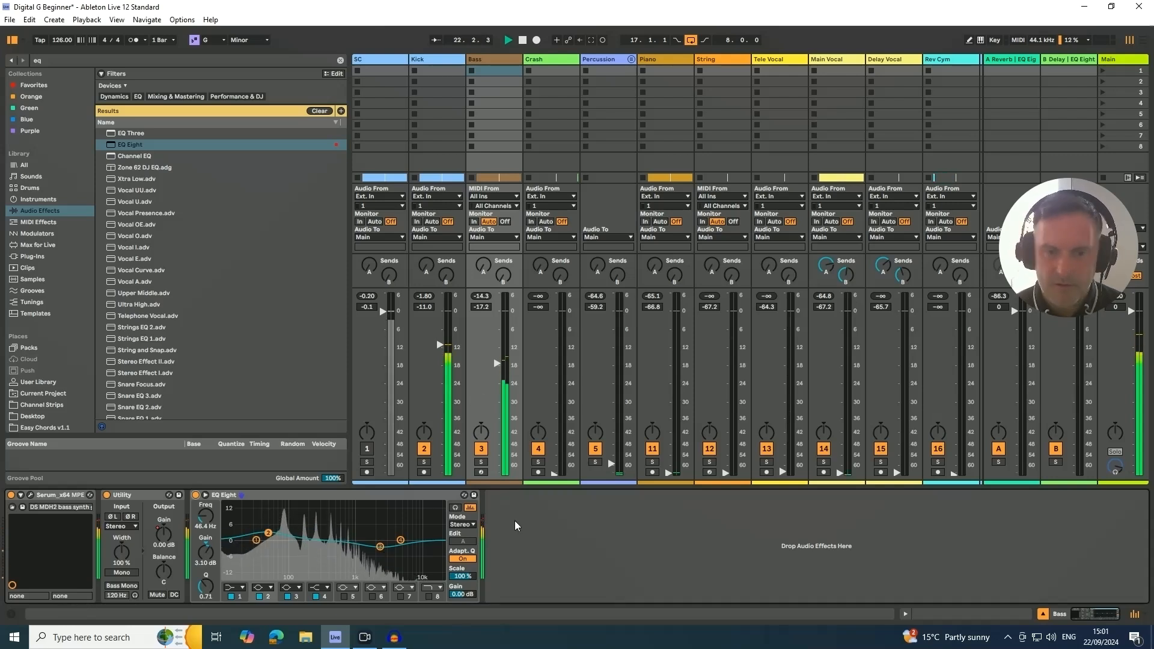
key(space)
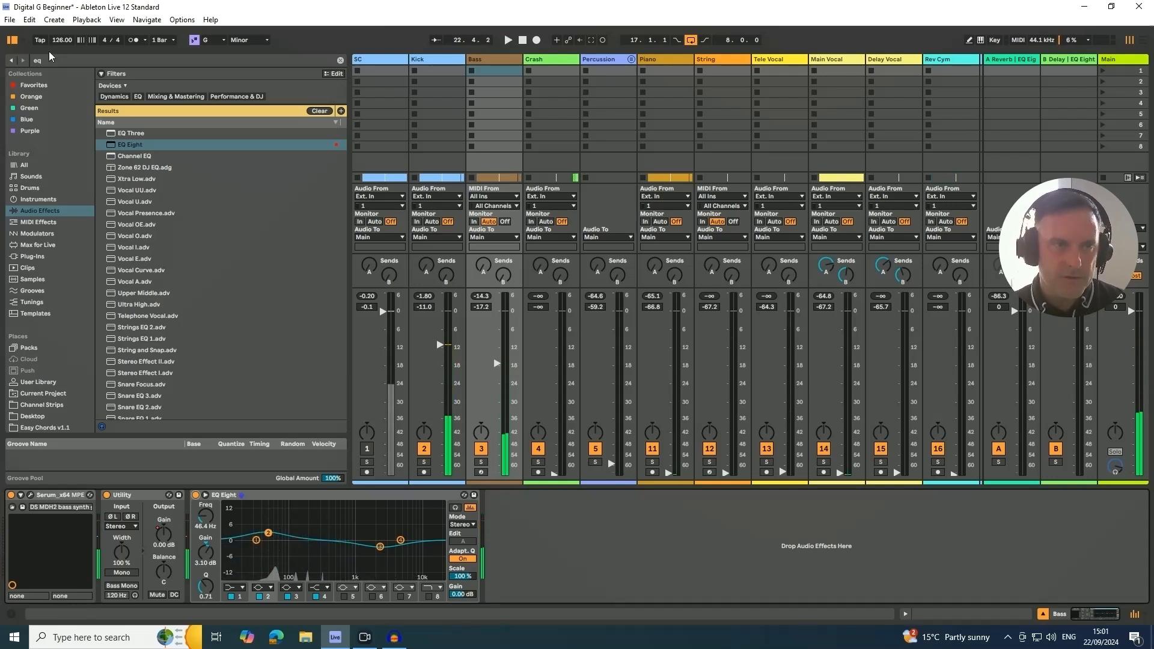
- Search the browser for "compress" and add Compressor after EQ Eight on the Bass track
key(ctrl+f)
key(BackSpace)
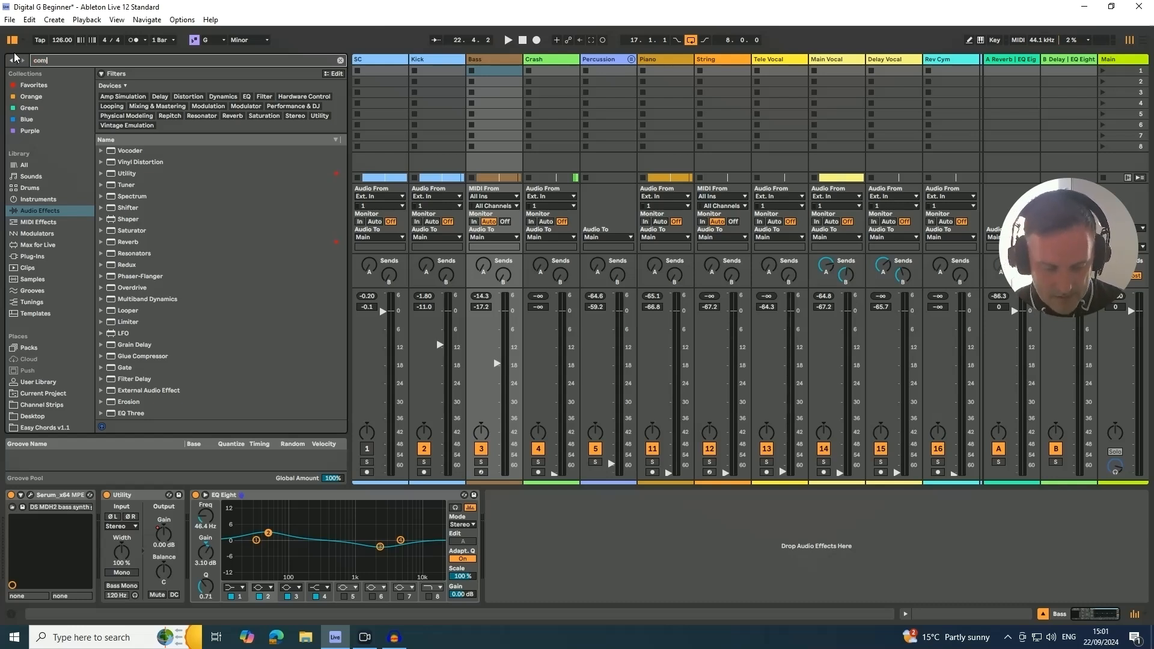
text(press)
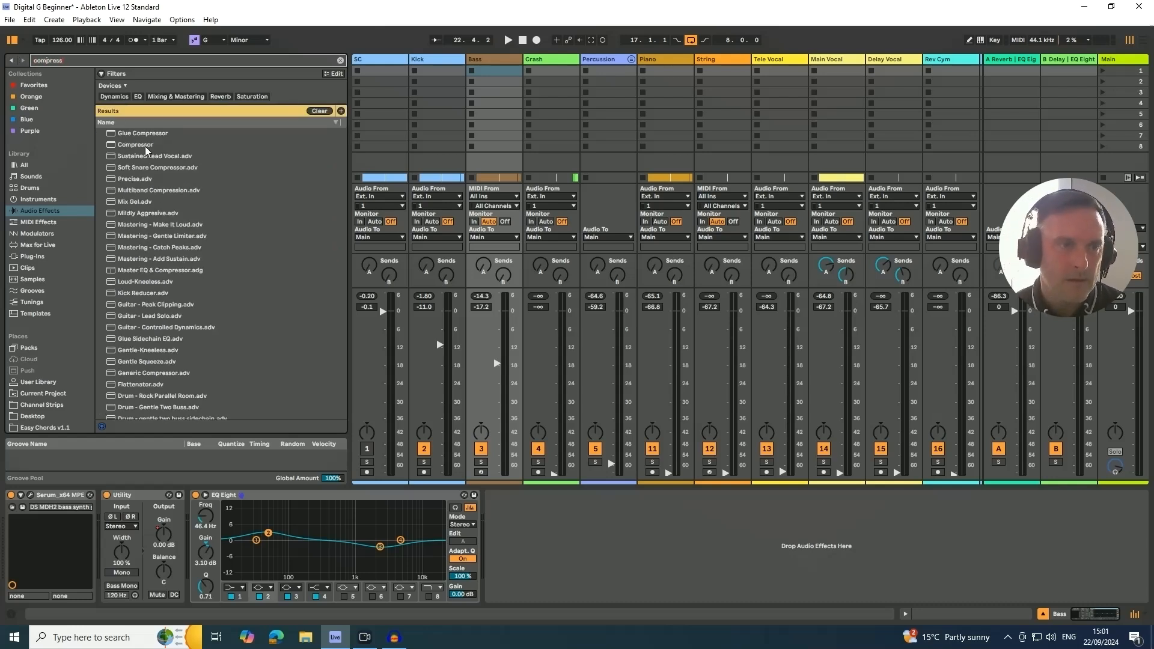
click(146, 147)
drag(261, 292, 513, 537)
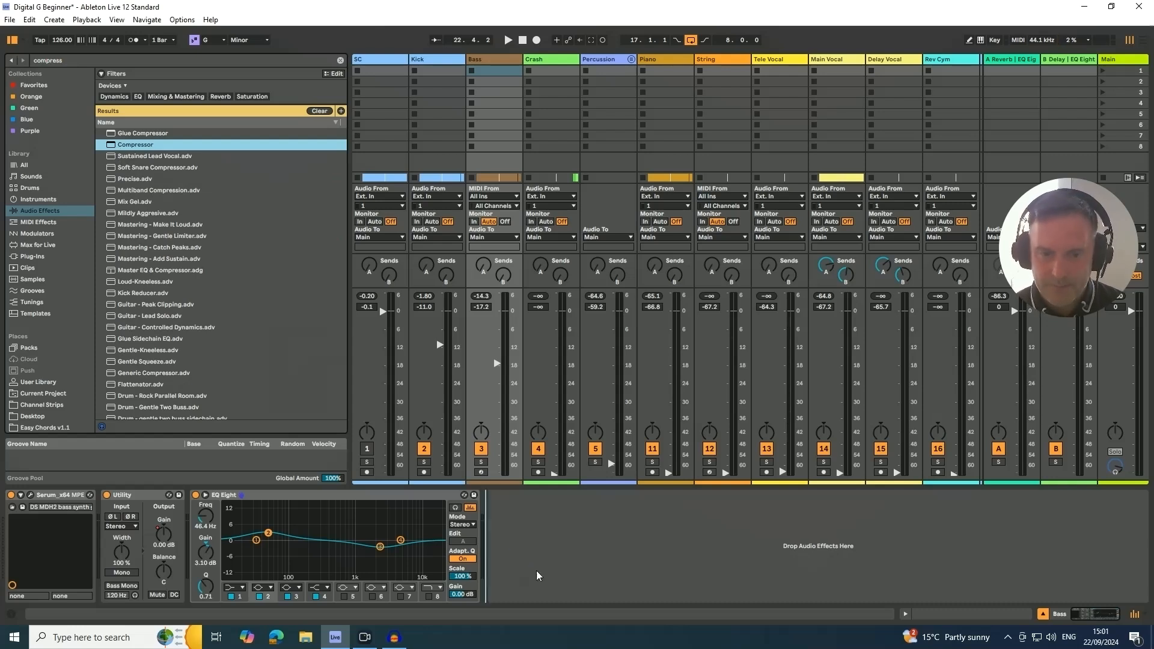
drag(538, 576, 526, 544)
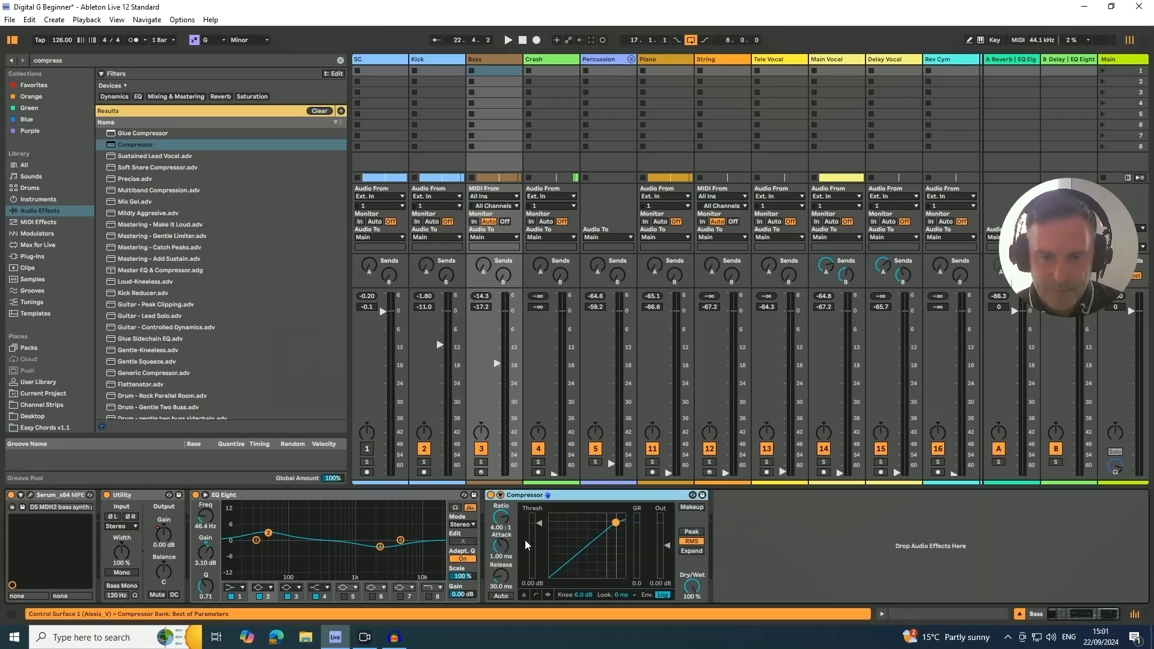
- Sidechain the Bass Compressor with SC as its audio source and shorten the attack to 0.24 ms
click(500, 496)
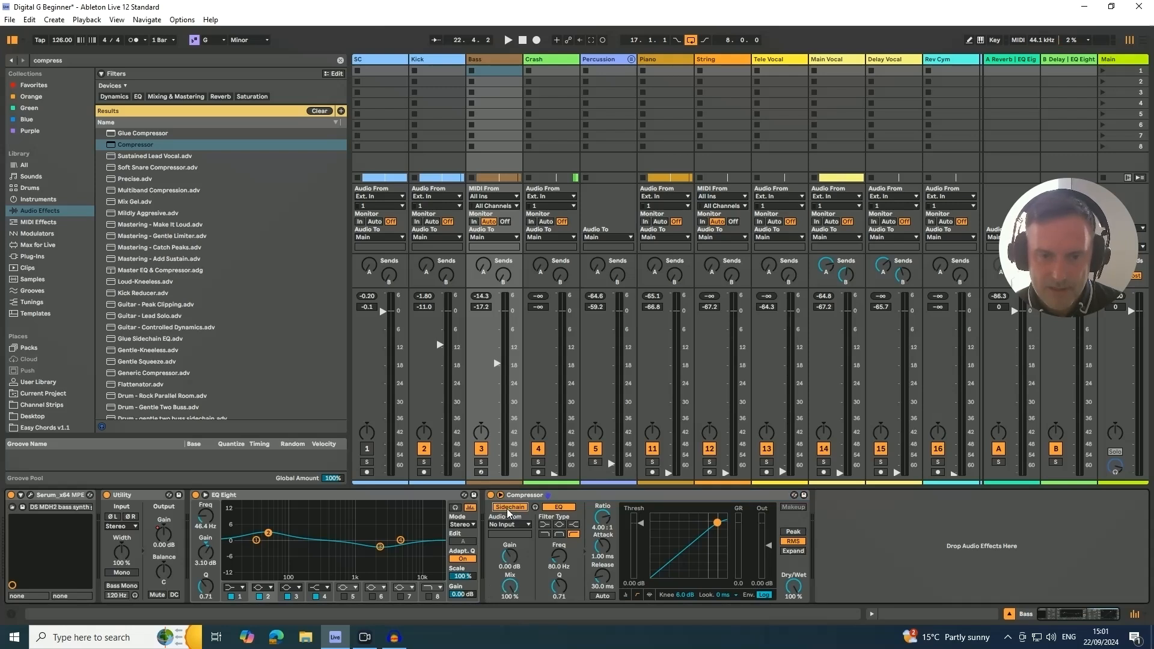
click(508, 524)
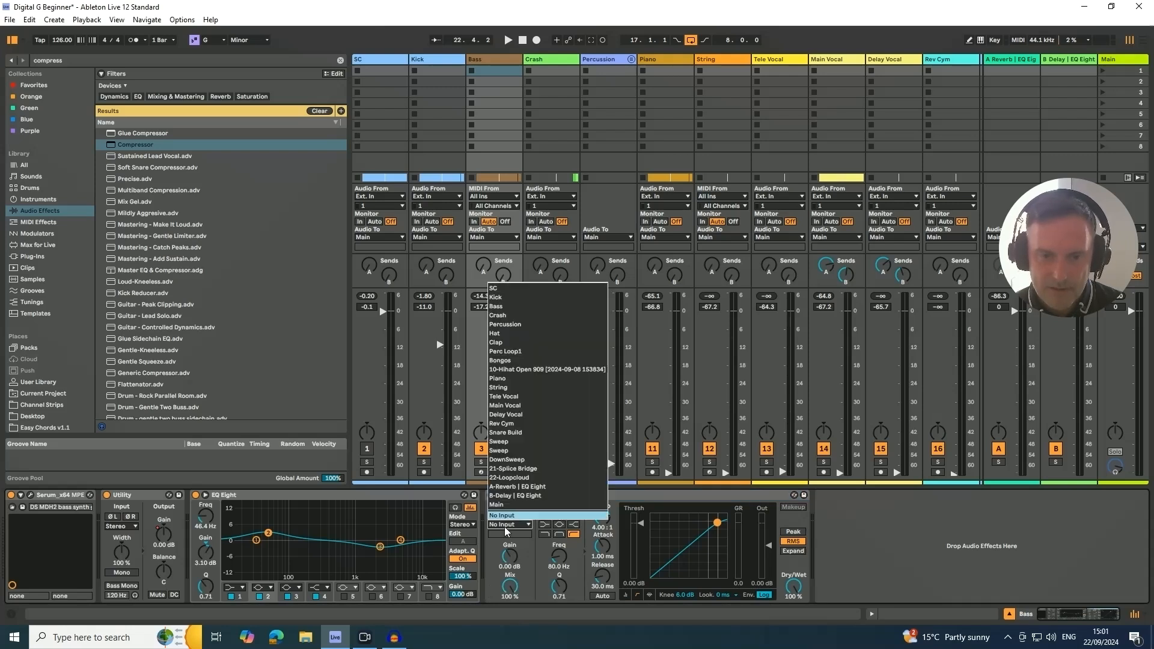
click(494, 290)
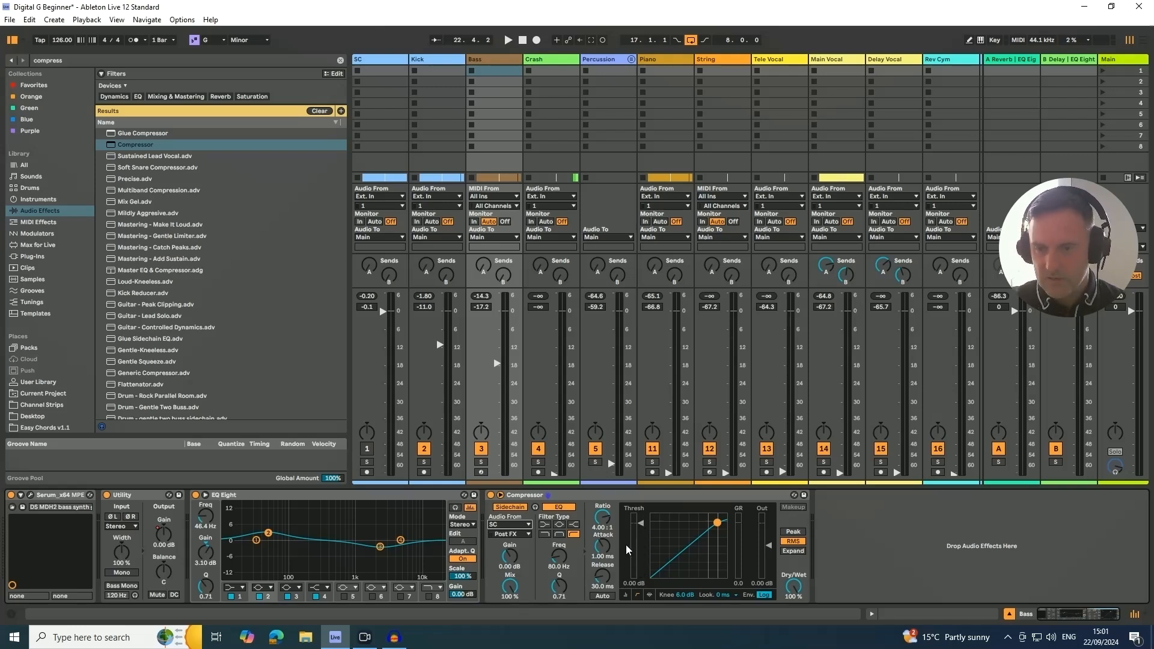
drag(600, 545, 600, 560)
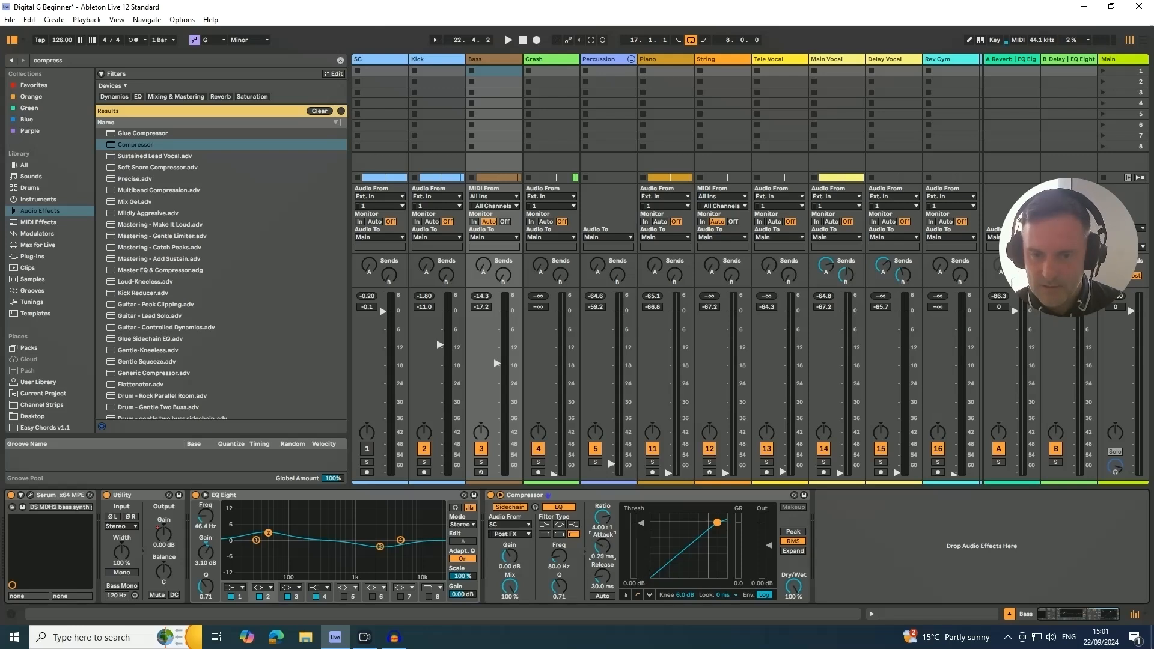
- Set the Bass Compressor's threshold to -17.9 dB during playback, then bypass and re-enable the device to compare the sound
key(space)
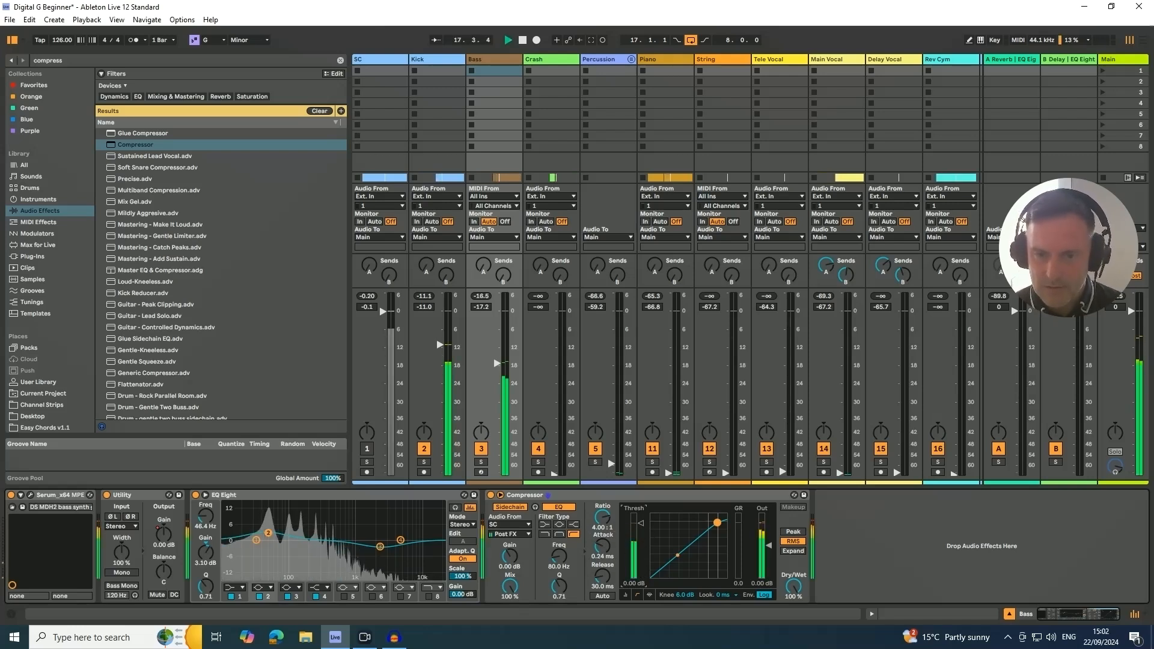
drag(640, 530, 640, 574)
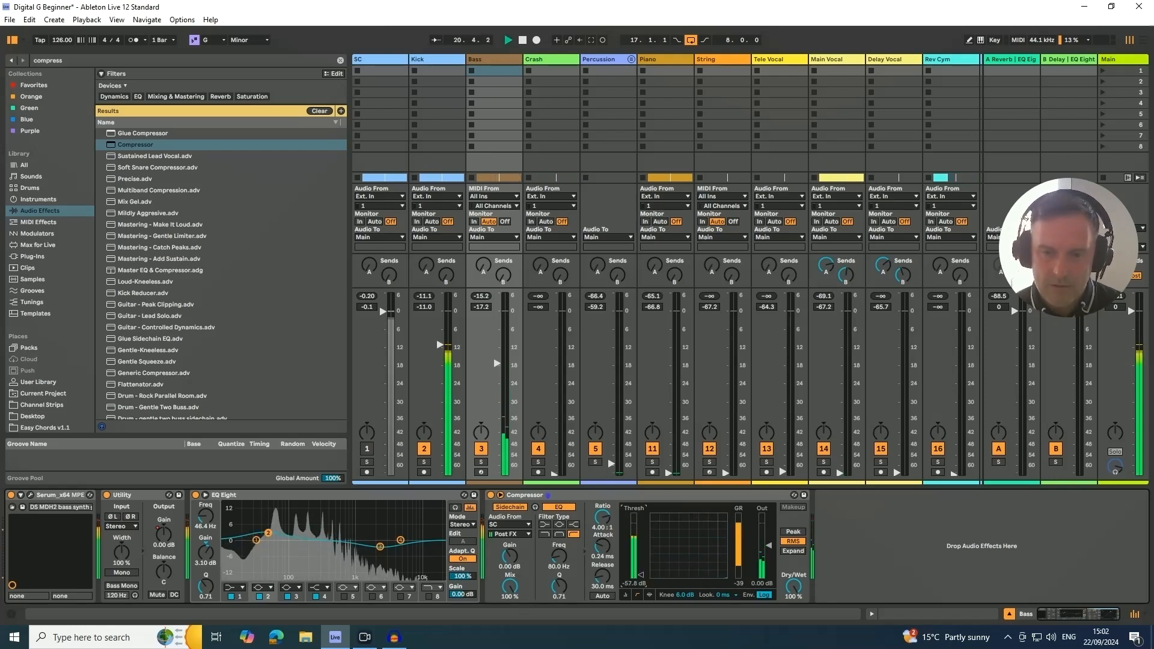
drag(641, 575, 641, 551)
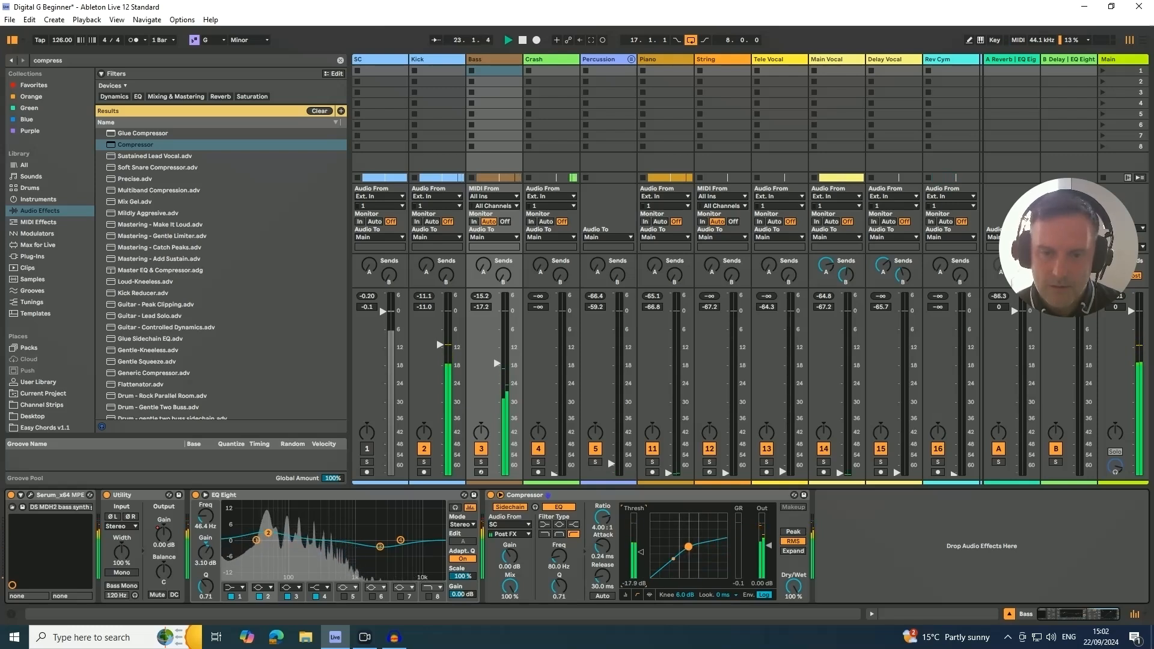
click(491, 495)
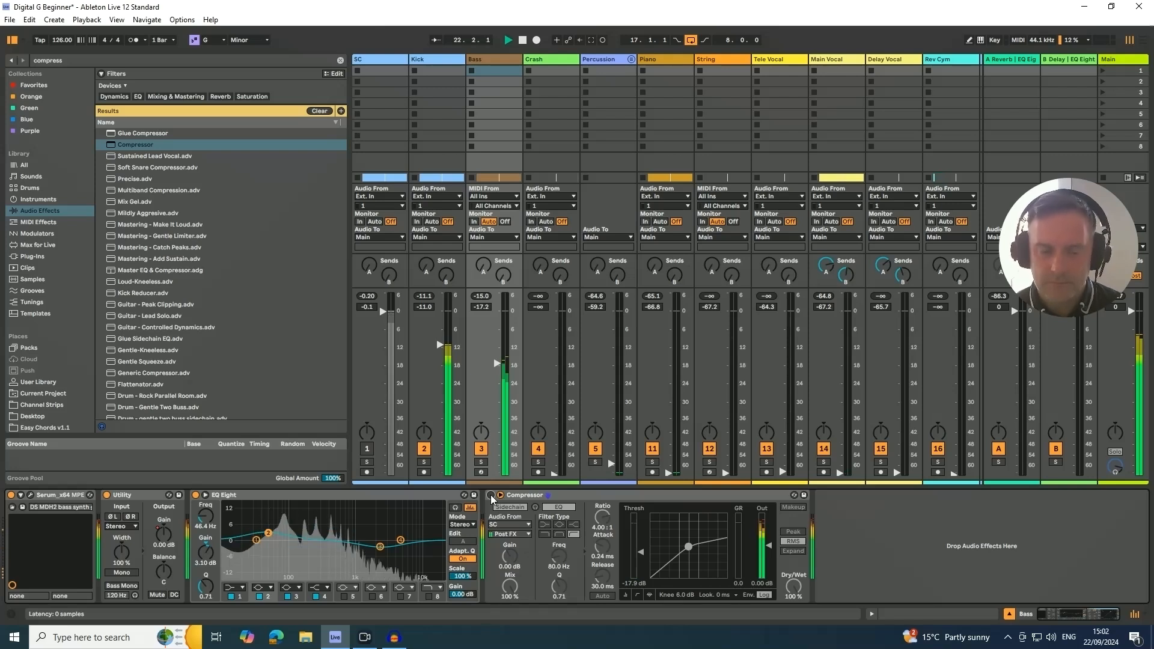
click(491, 496)
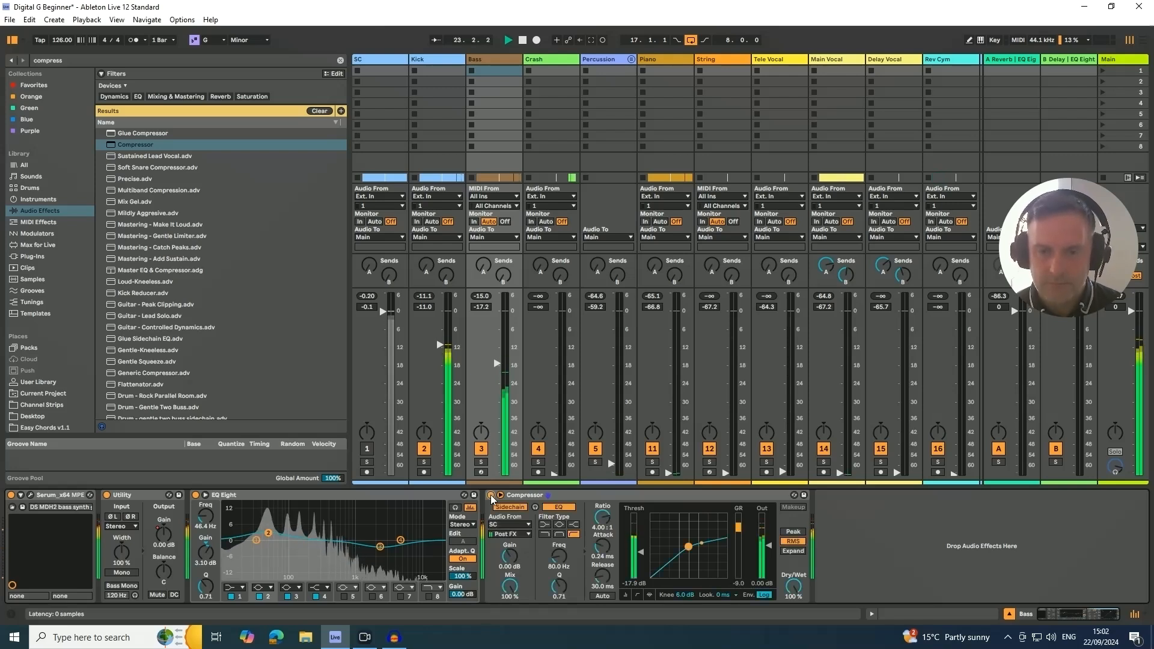
- Raise the Bass volume to -14.0 dB and ease its EQ Eight band 3 cut to -1.36 dB at 2.45 kHz
click(494, 362)
drag(497, 364, 497, 353)
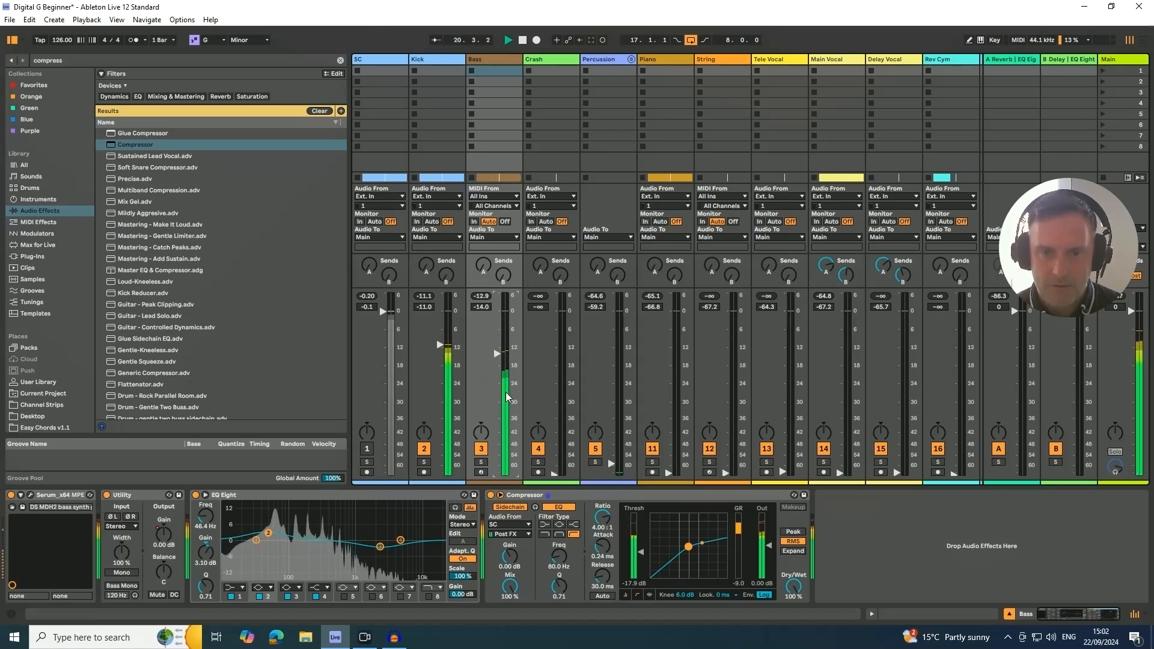
drag(380, 547, 380, 543)
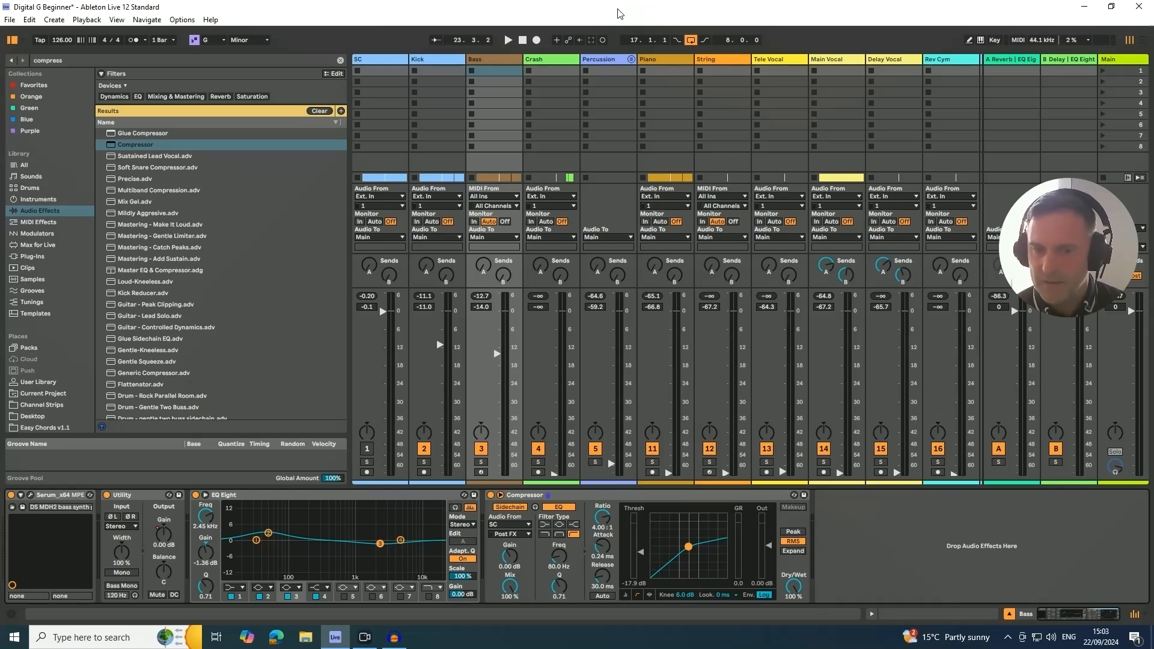
- Move the Percussion group directly below Bass in the arrangement and unfold it to show its tracks
key(Tab)
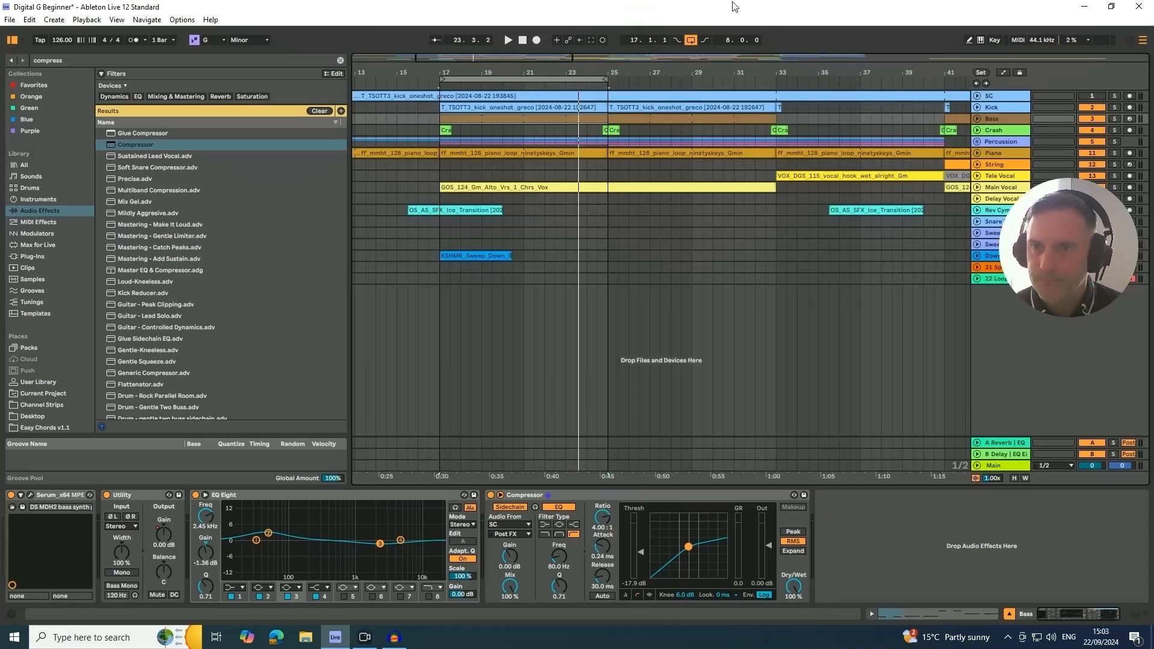
click(995, 143)
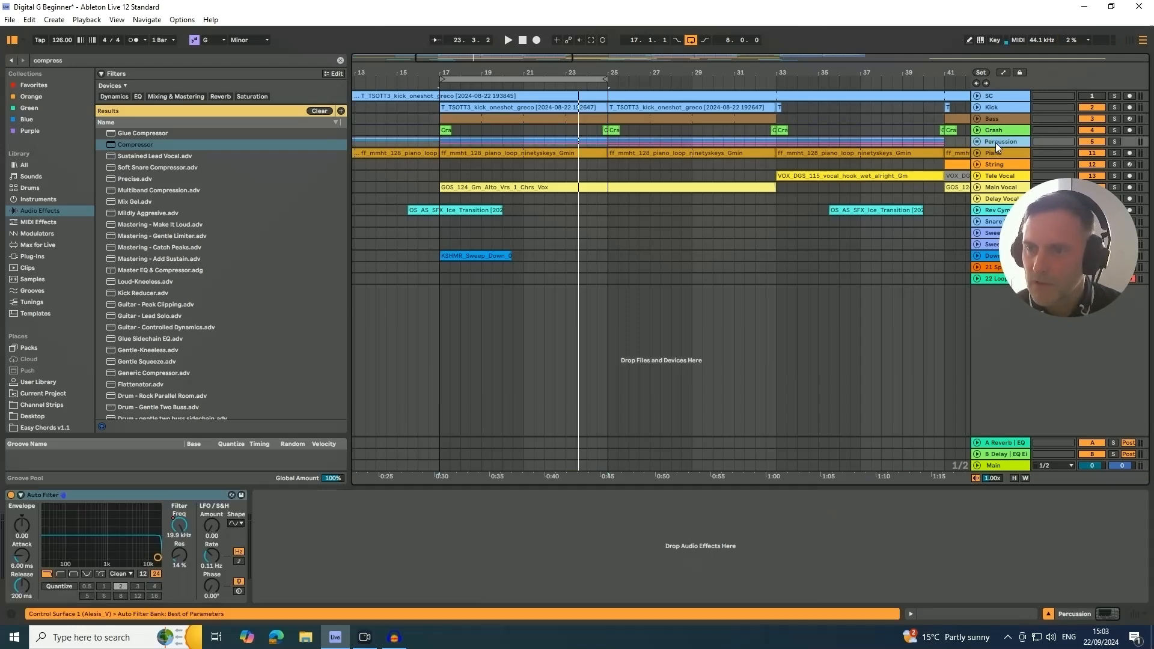
drag(997, 128, 993, 137)
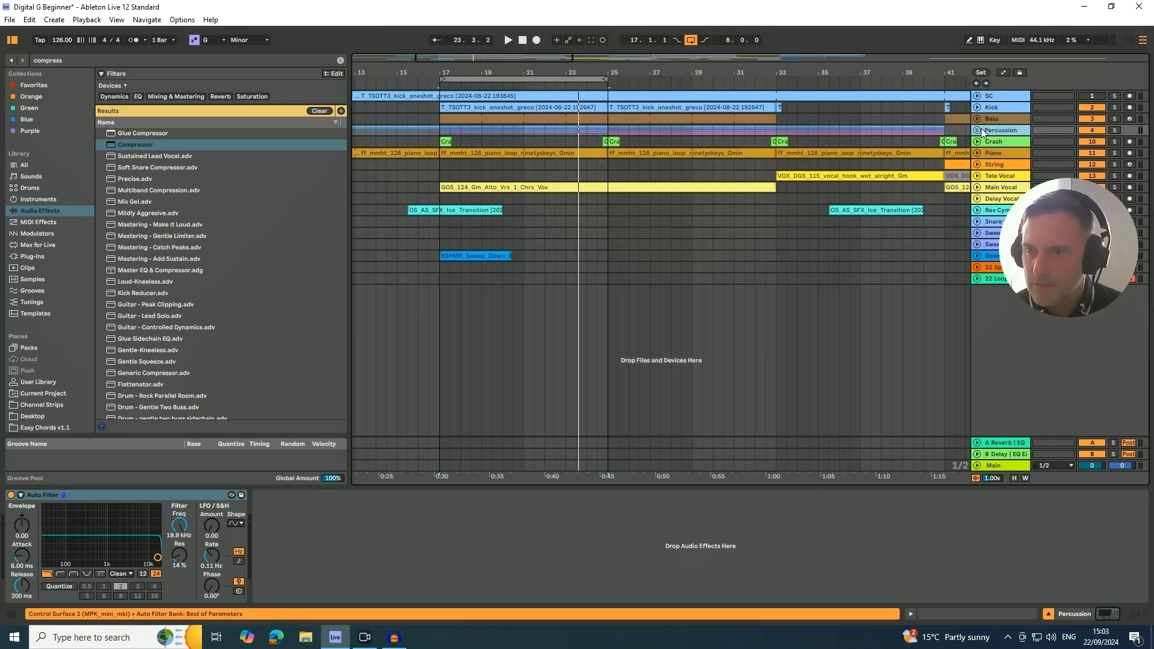
click(977, 130)
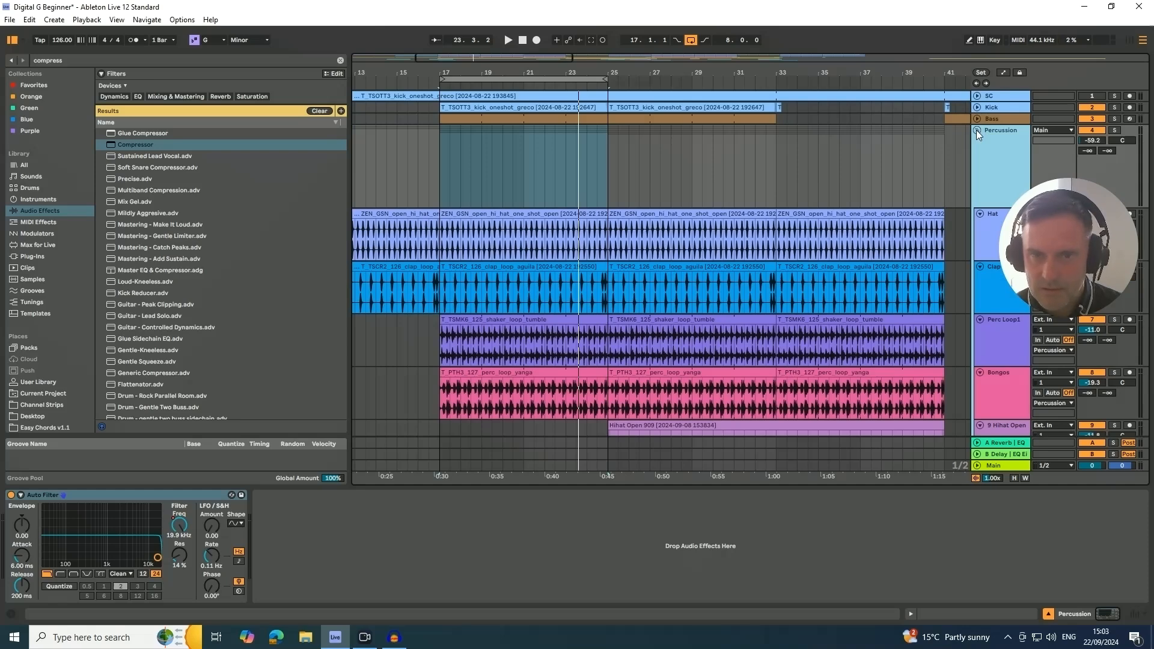
click(976, 130)
click(976, 130)
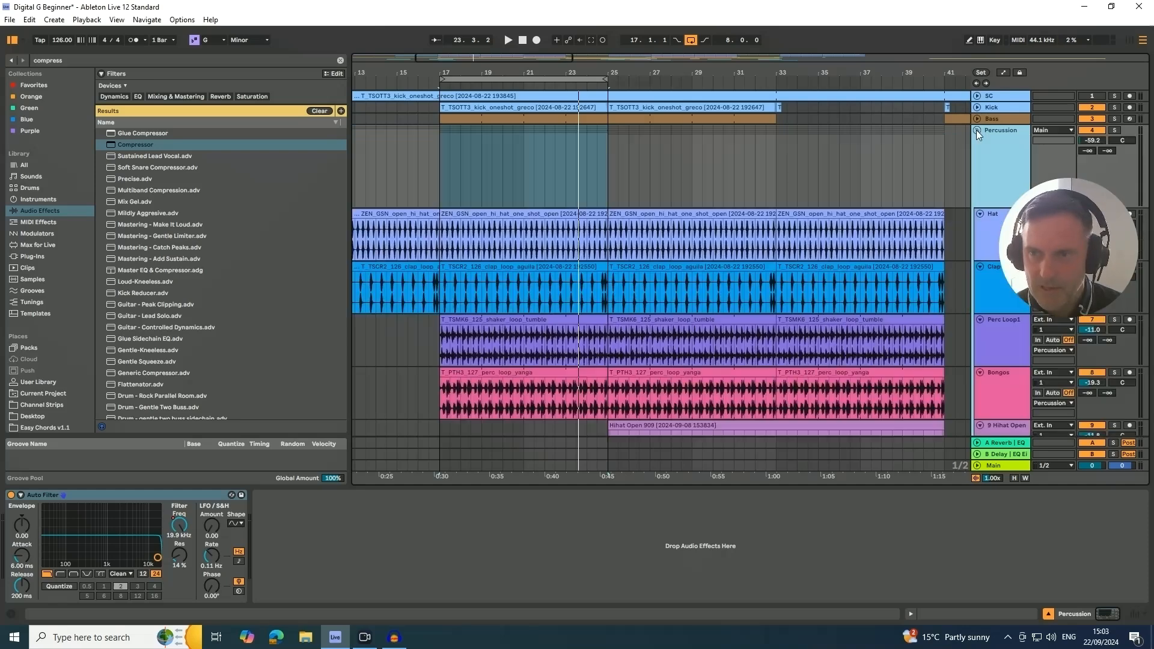
- Set the Percussion group's volume to -0.1 dB in the mixer and pull its five member tracks fully down
key(Tab)
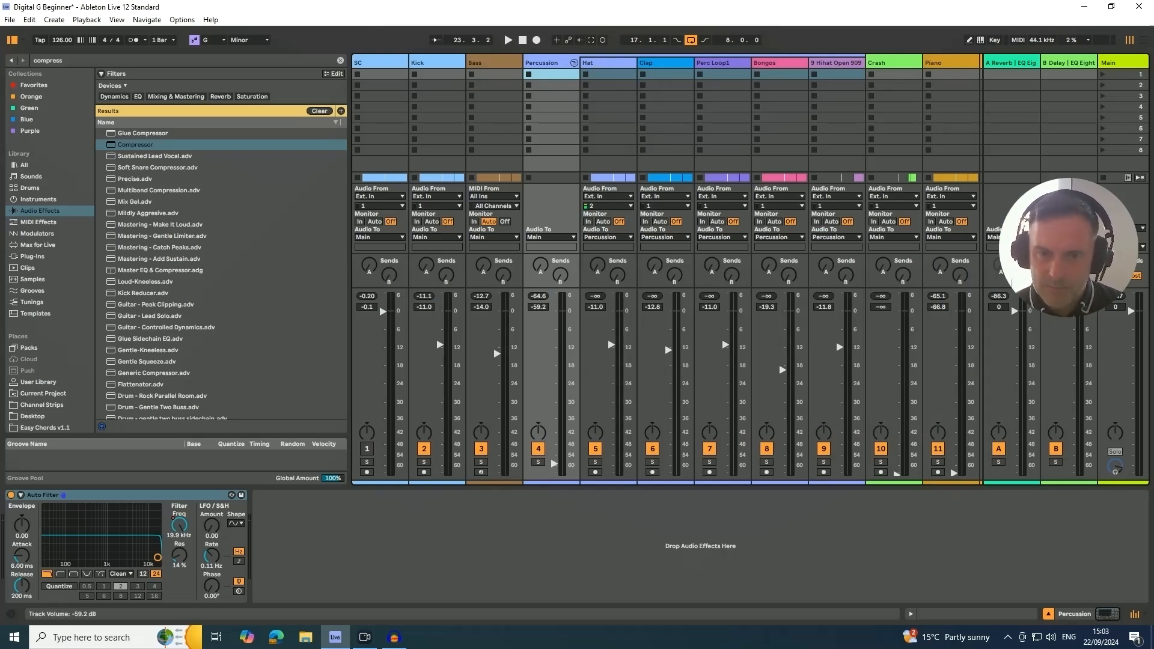
drag(554, 464, 554, 395)
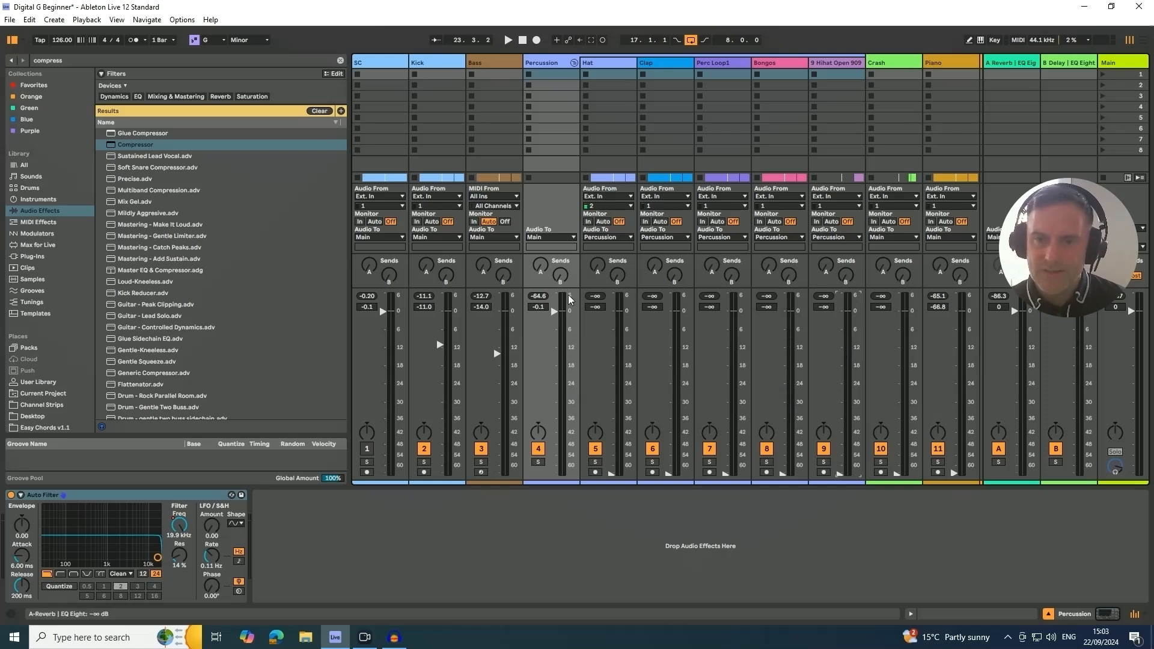
click(594, 68)
click(645, 66)
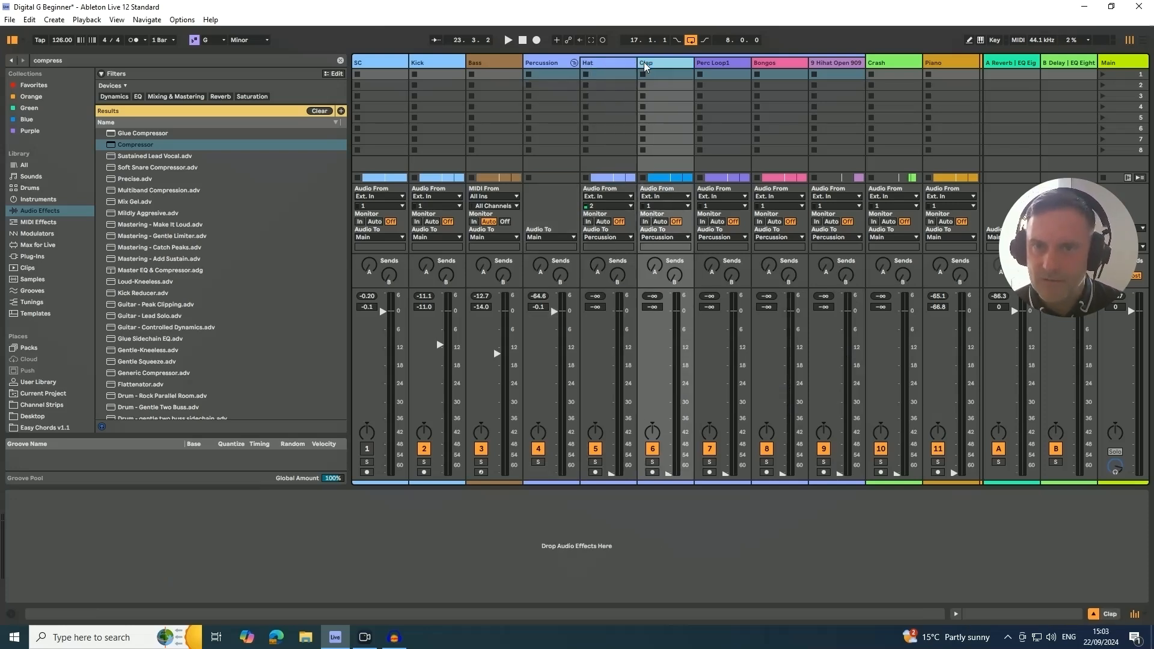
click(702, 64)
click(778, 65)
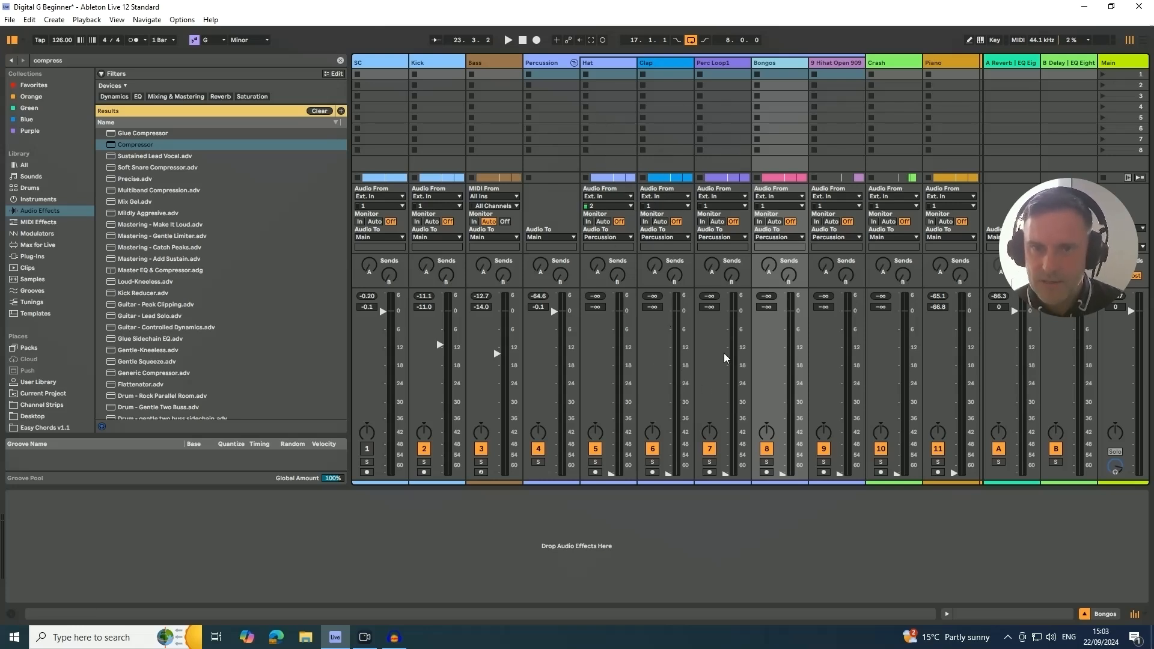
- Start playback and raise the Clap volume to -18.2 dB
key(space)
drag(668, 475, 669, 454)
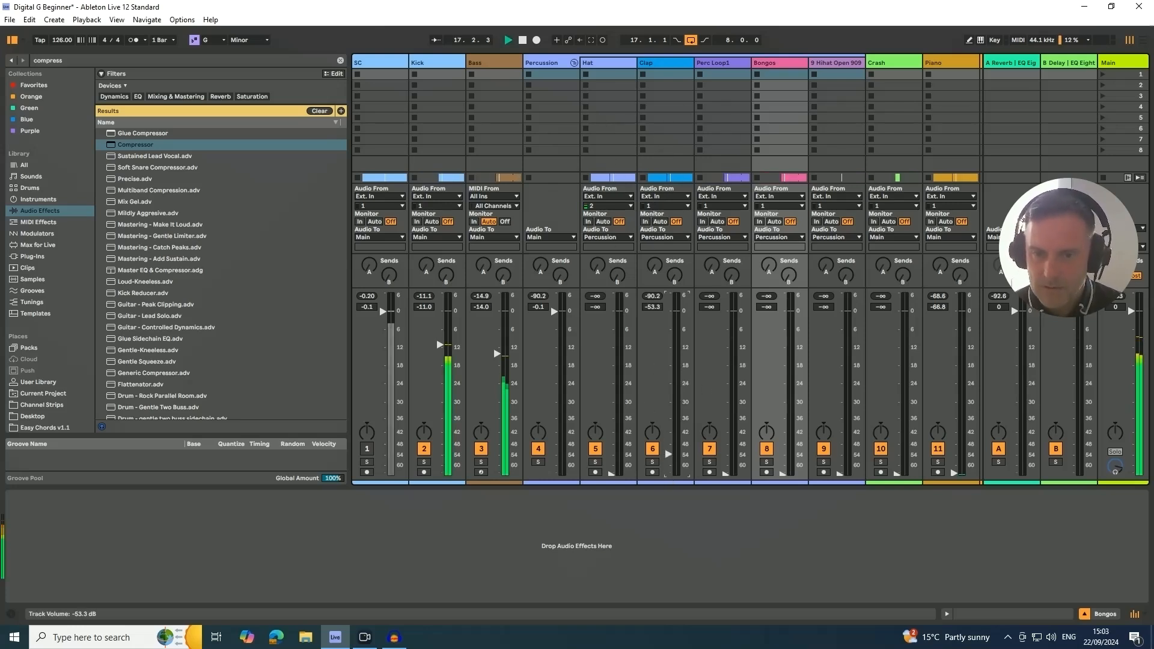
drag(669, 402, 669, 364)
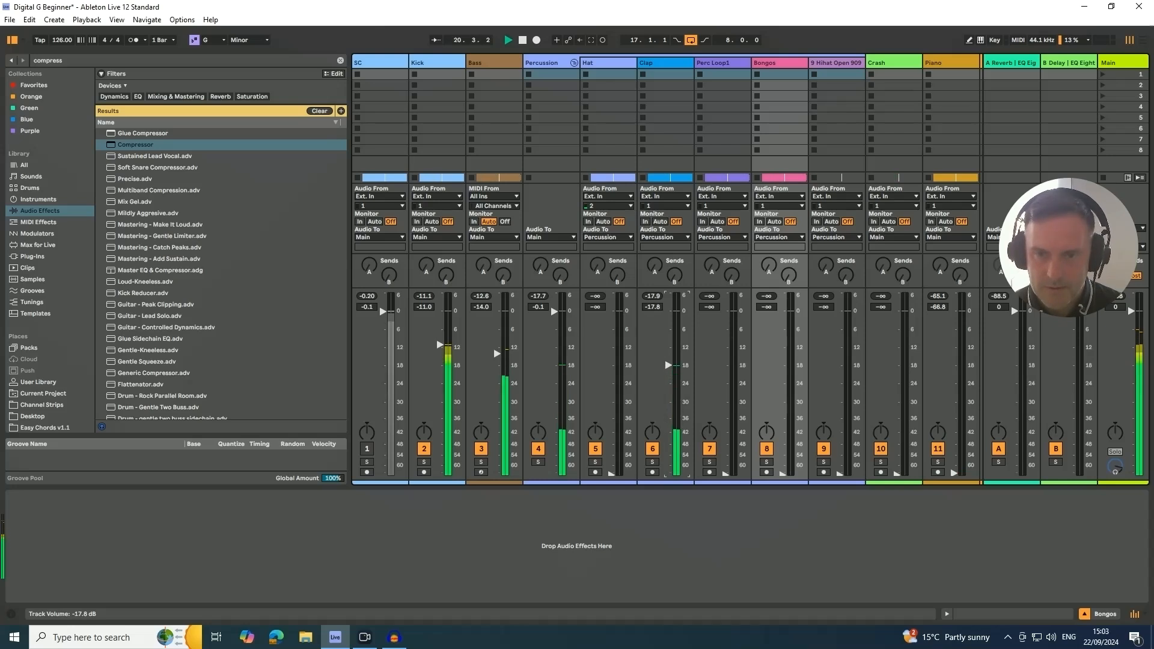
drag(669, 365, 669, 367)
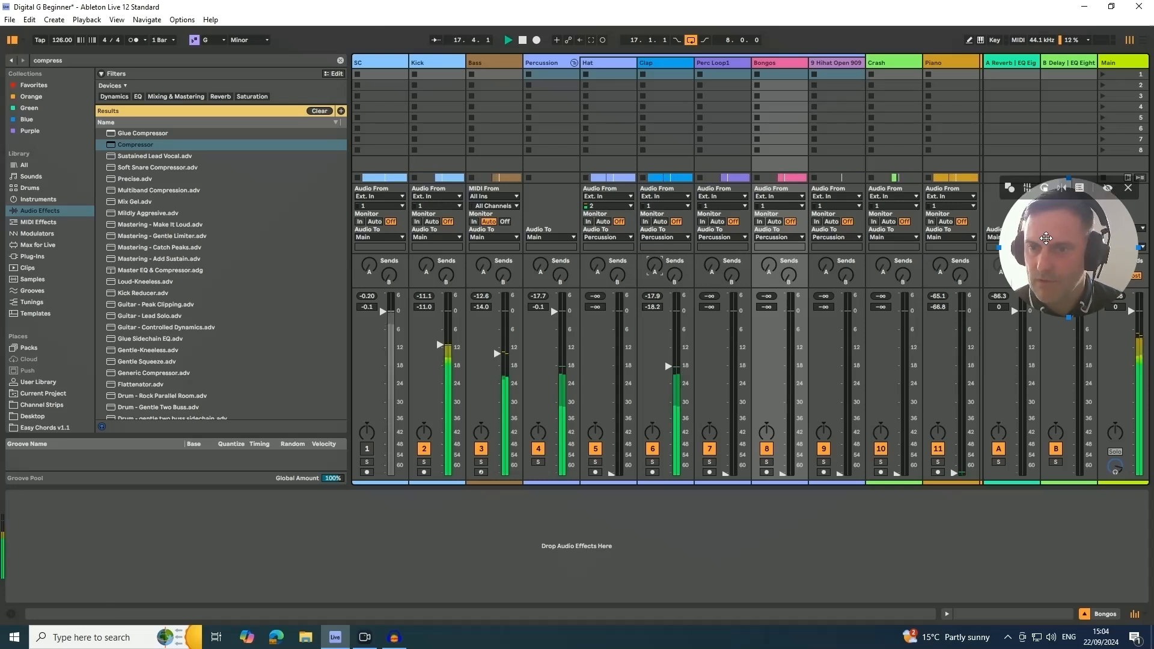
- Send some of the Clap to the A Reverb return and toggle that return to compare the sound with reverb
drag(1044, 237, 1060, 378)
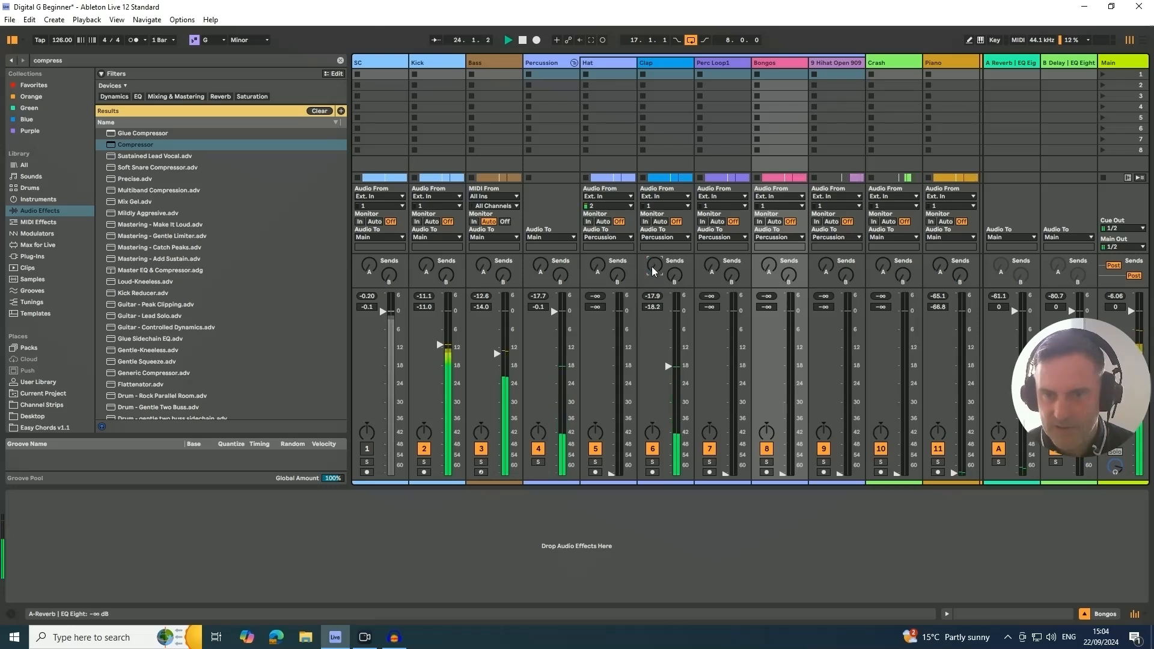
mouse_move(652, 269)
mouse_down()
mouse_move(653, 258)
mouse_move(653, 277)
mouse_up()
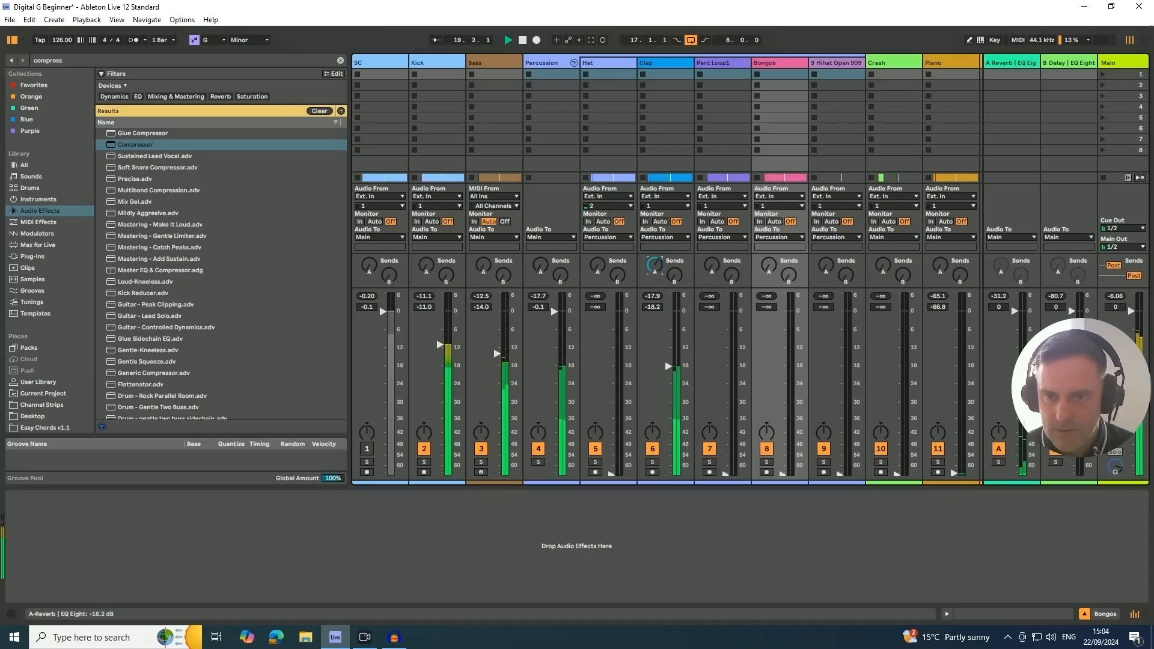
drag(653, 268, 654, 270)
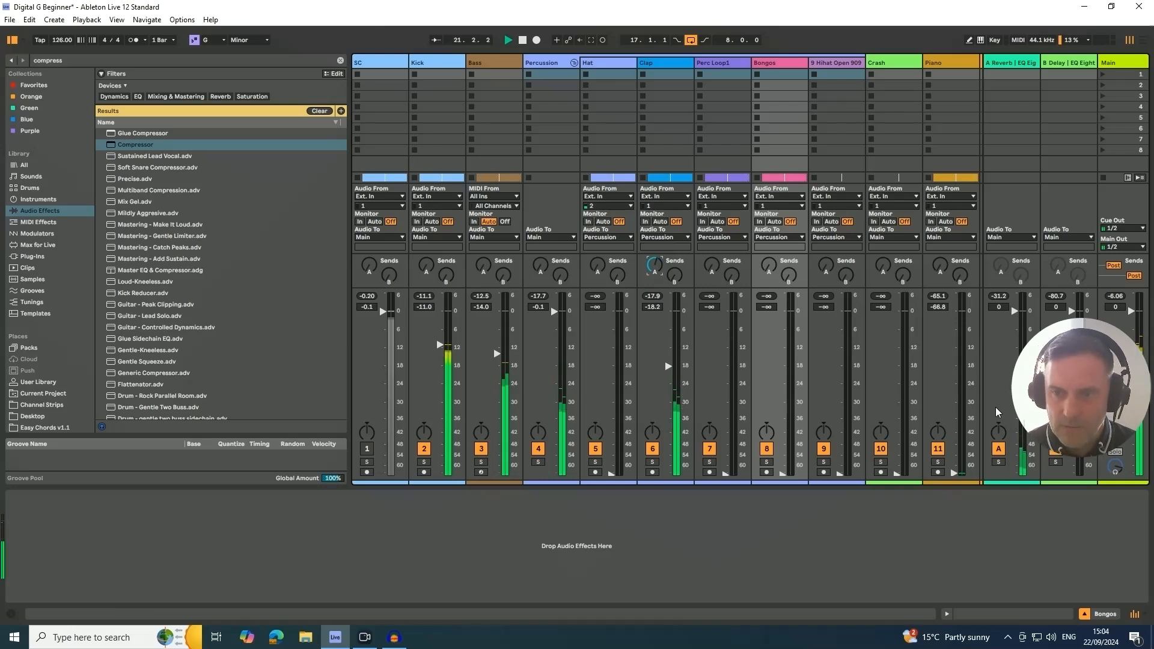
click(998, 451)
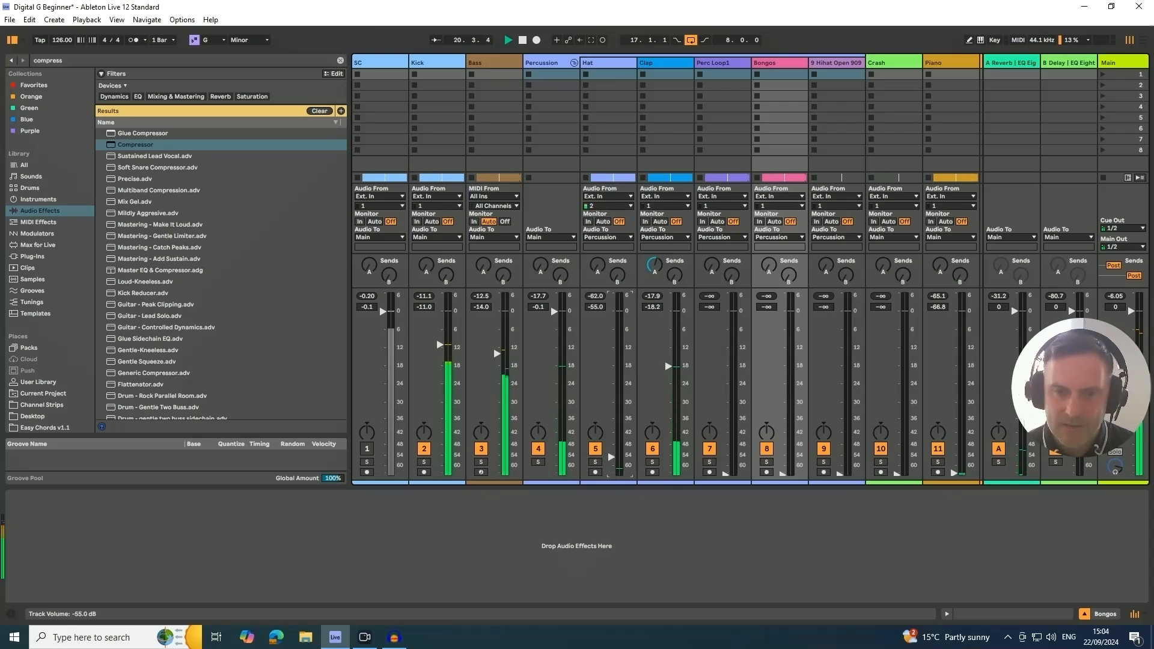
- Raise the Hat volume to -16.4 dB and send a little of it to the A Reverb return
drag(611, 457, 611, 364)
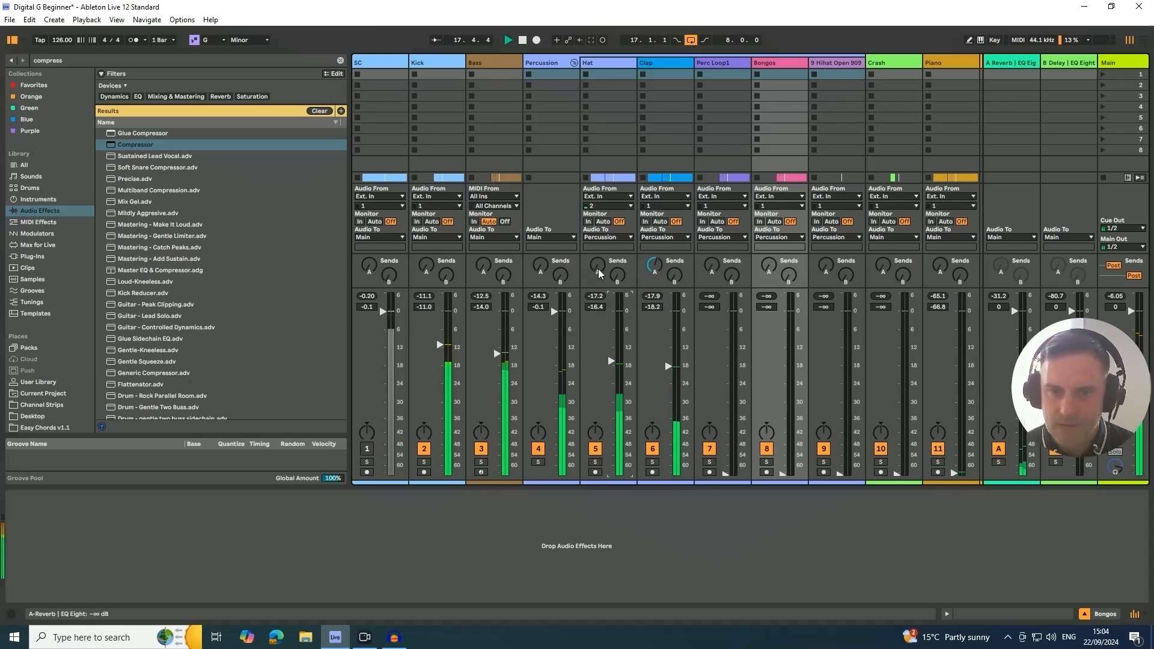
mouse_move(597, 265)
mouse_down()
mouse_move(597, 236)
mouse_move(599, 269)
mouse_up()
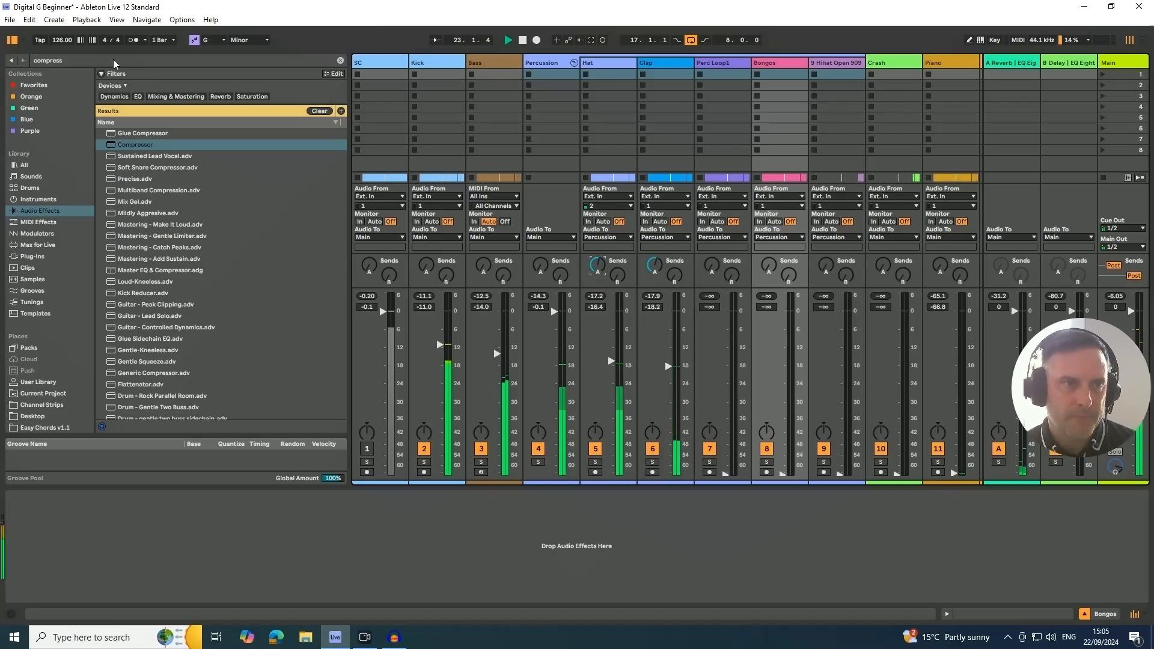
- Add EQ Eight to the Hat track with a low cut at 1.50 kHz and a high-shelf boost of 4.09 dB at 10.2 kHz
key(ctrl+f)
text(eq)
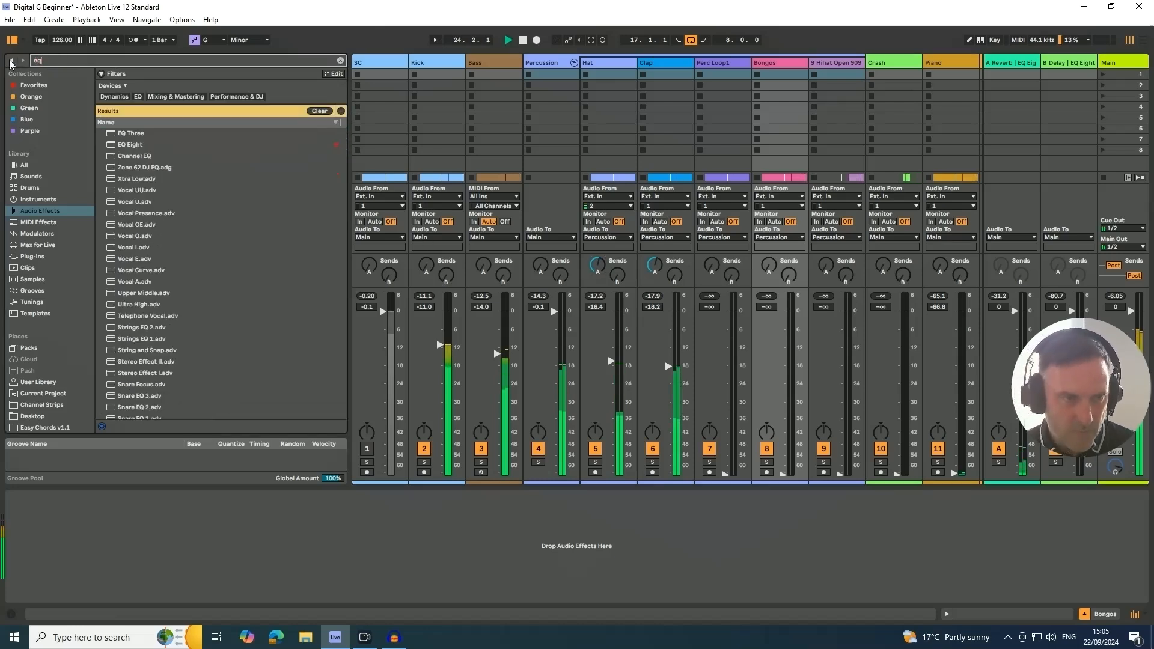
drag(131, 145, 142, 530)
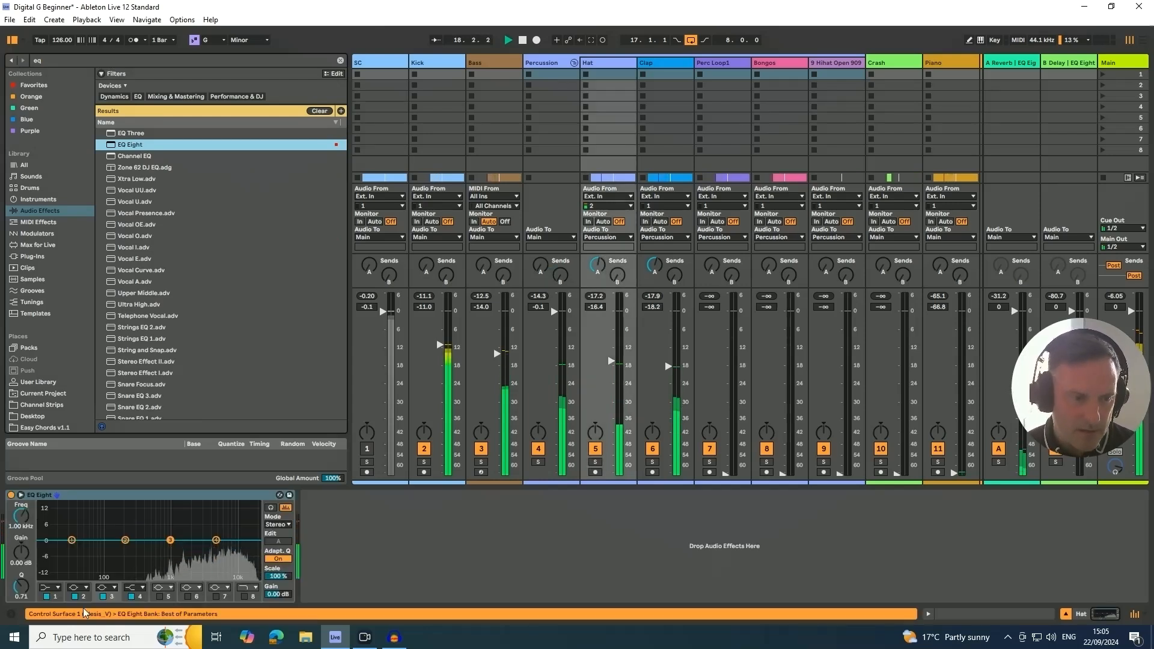
click(44, 588)
click(28, 522)
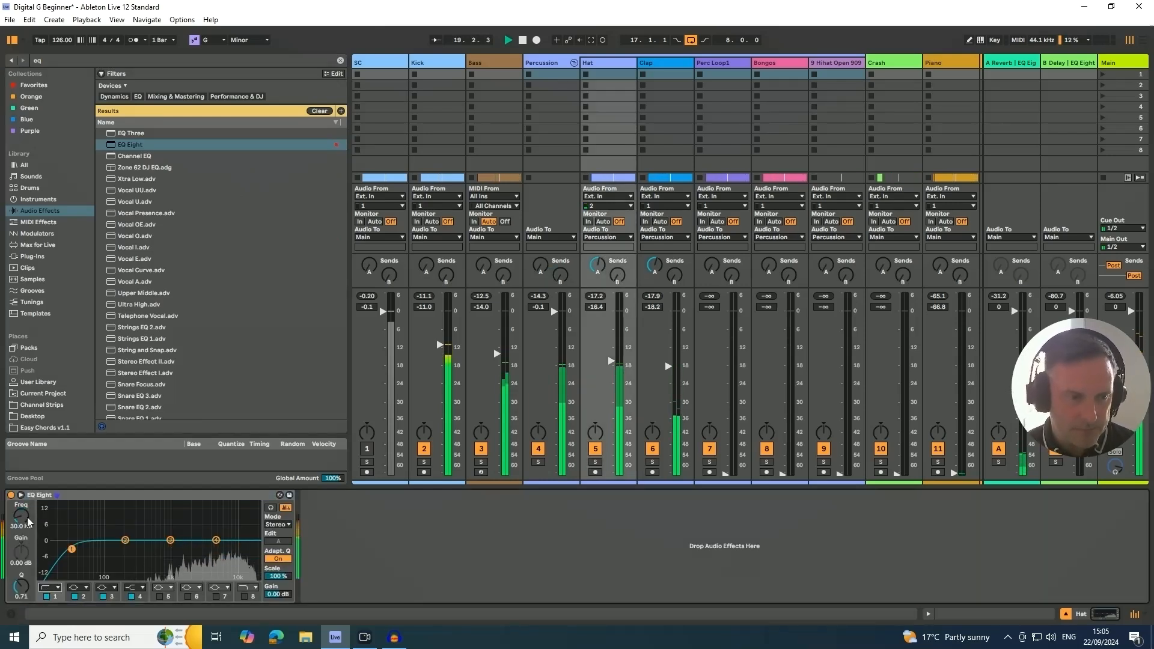
mouse_move(18, 522)
mouse_down()
mouse_move(18, 493)
mouse_move(21, 524)
mouse_up()
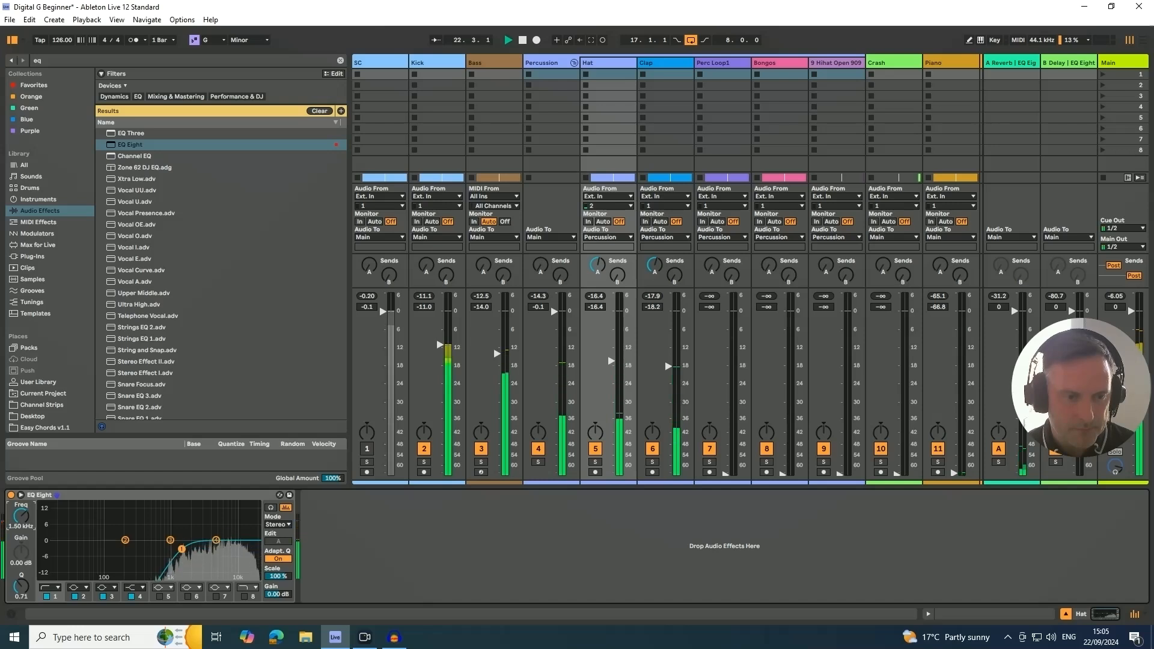
mouse_move(216, 540)
mouse_down()
mouse_move(244, 526)
mouse_move(236, 531)
mouse_up()
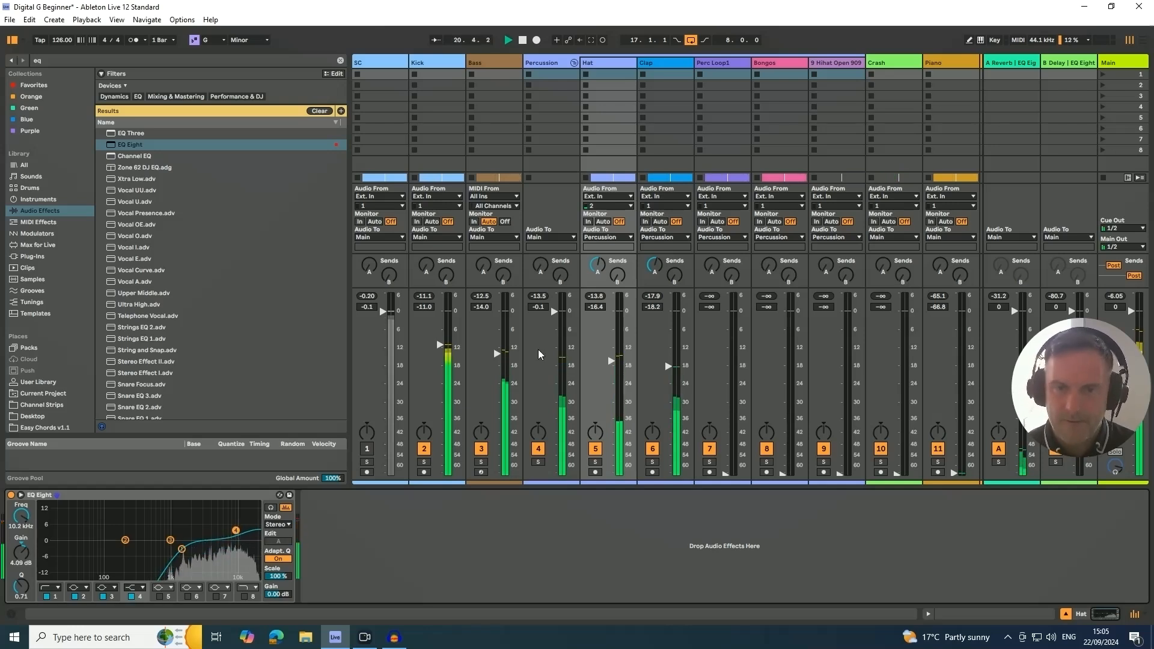
- Balance the Hat against Perc Loop1, setting the Hat volume to -15.4 dB and Perc Loop1 to -17.2 dB
drag(612, 362, 612, 366)
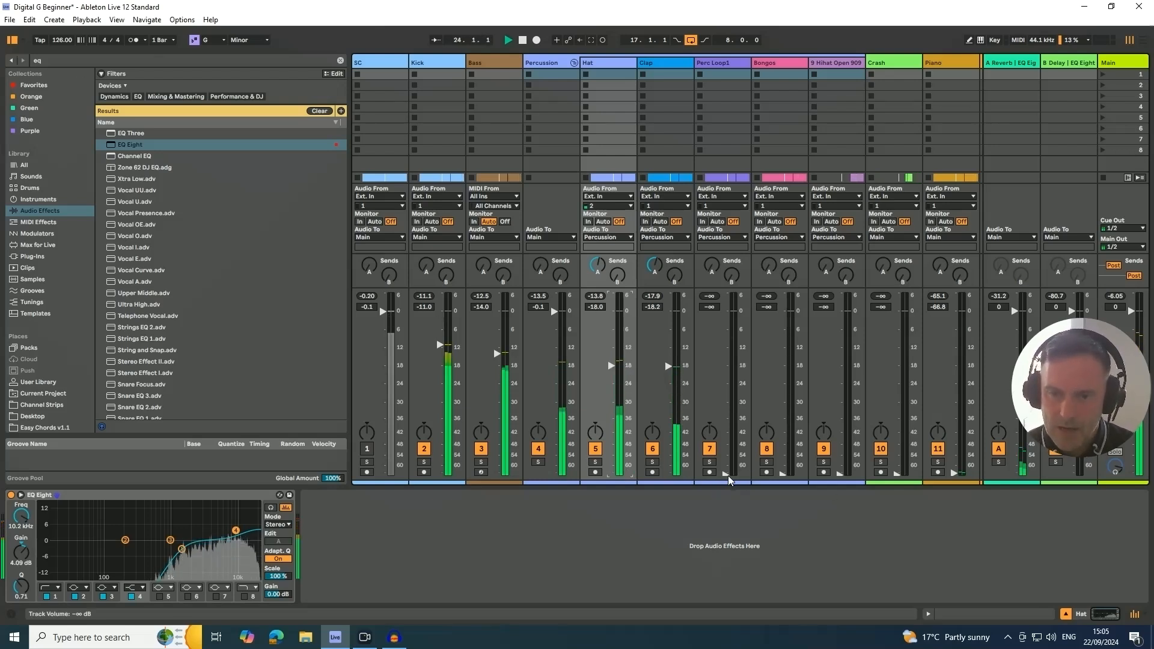
drag(729, 479, 725, 365)
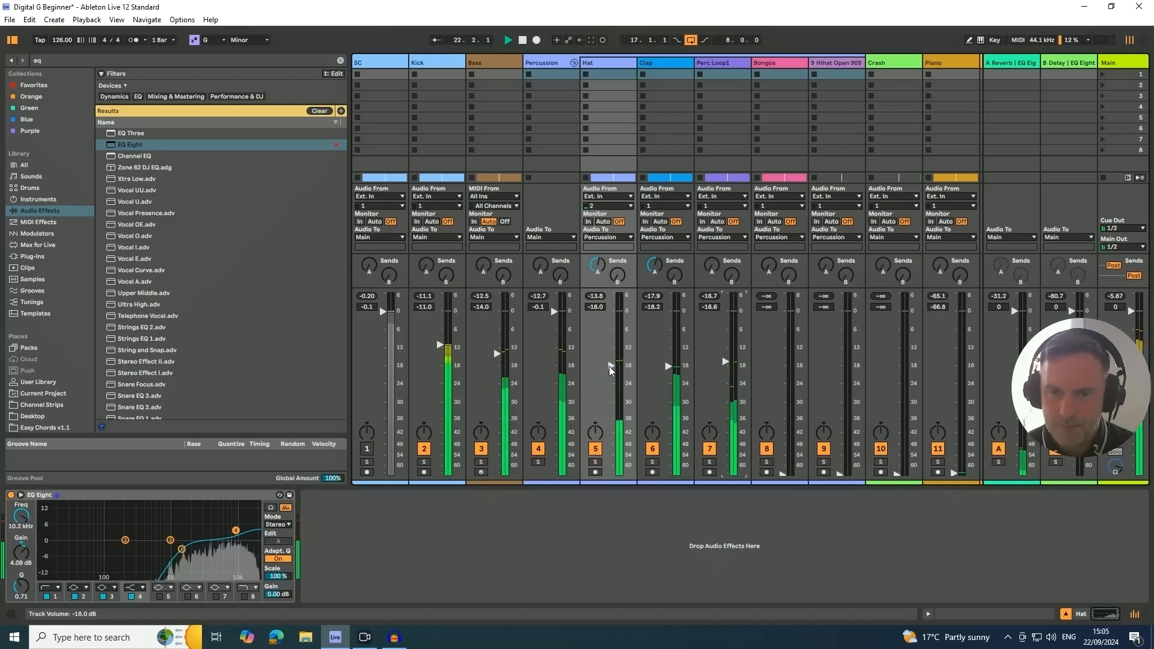
drag(610, 369, 610, 358)
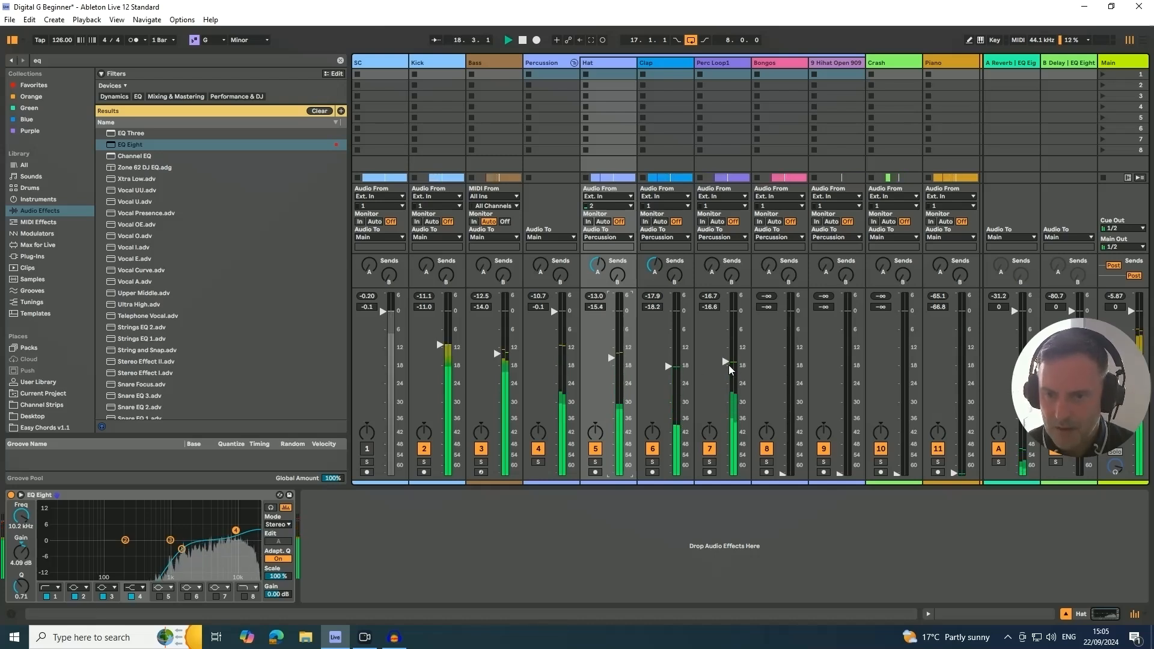
drag(726, 363, 726, 364)
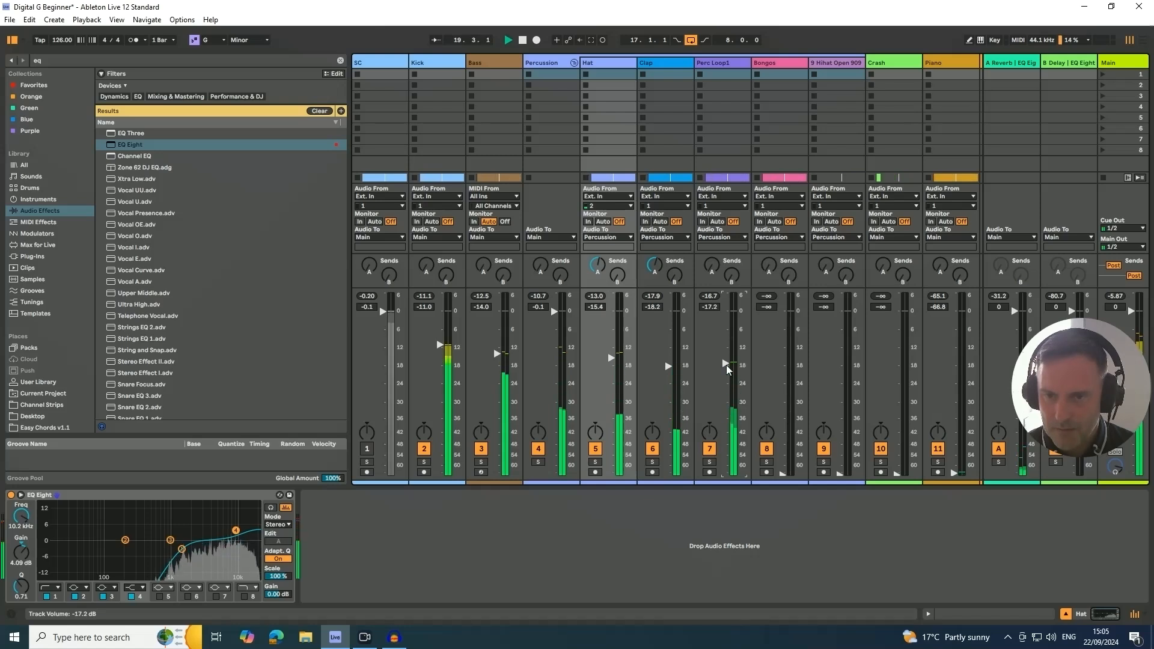
- Add EQ Eight to Perc Loop1 with a high-shelf cut of -2.85 dB at 14.4 kHz and a low cut at 918 Hz
click(706, 63)
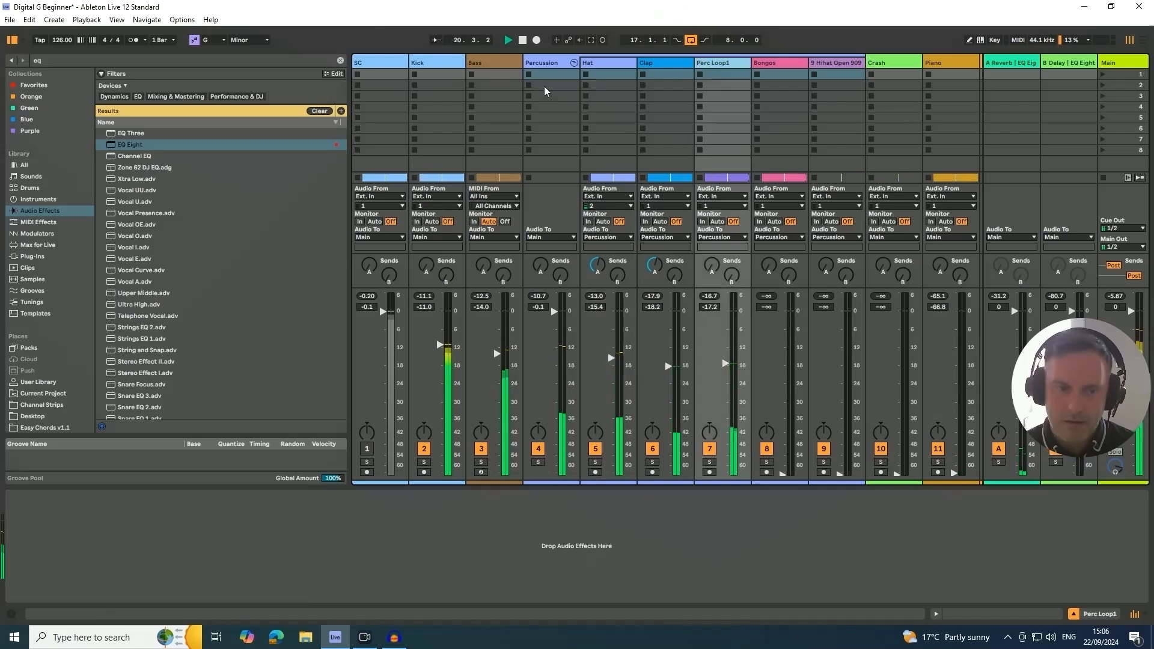
drag(136, 147, 179, 511)
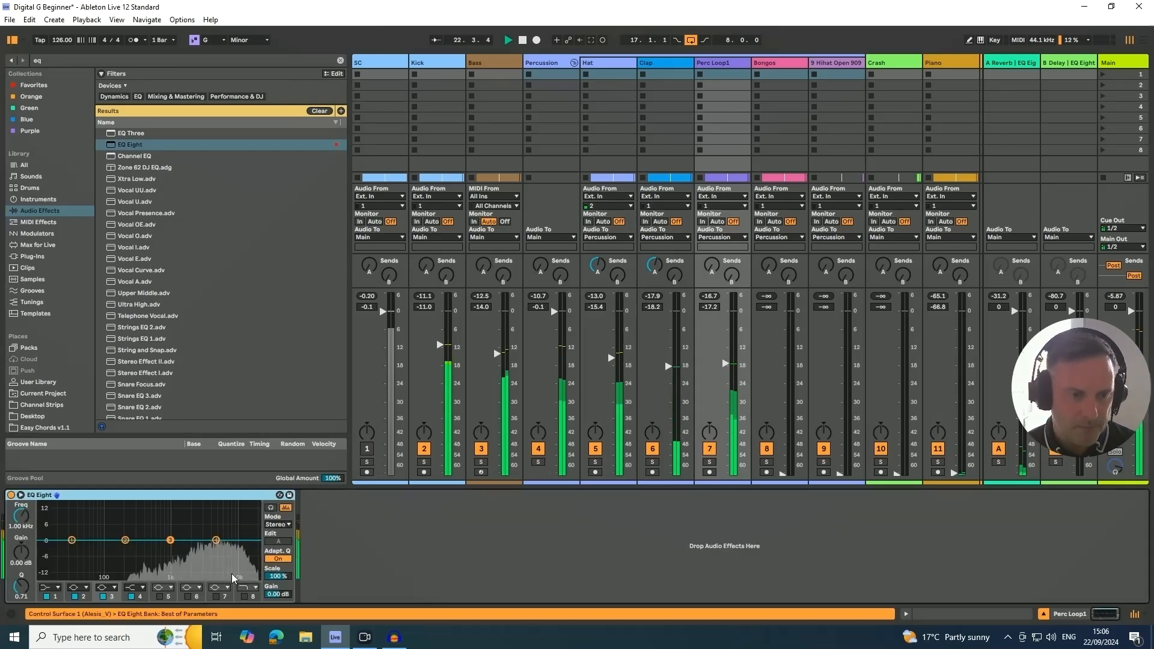
click(216, 541)
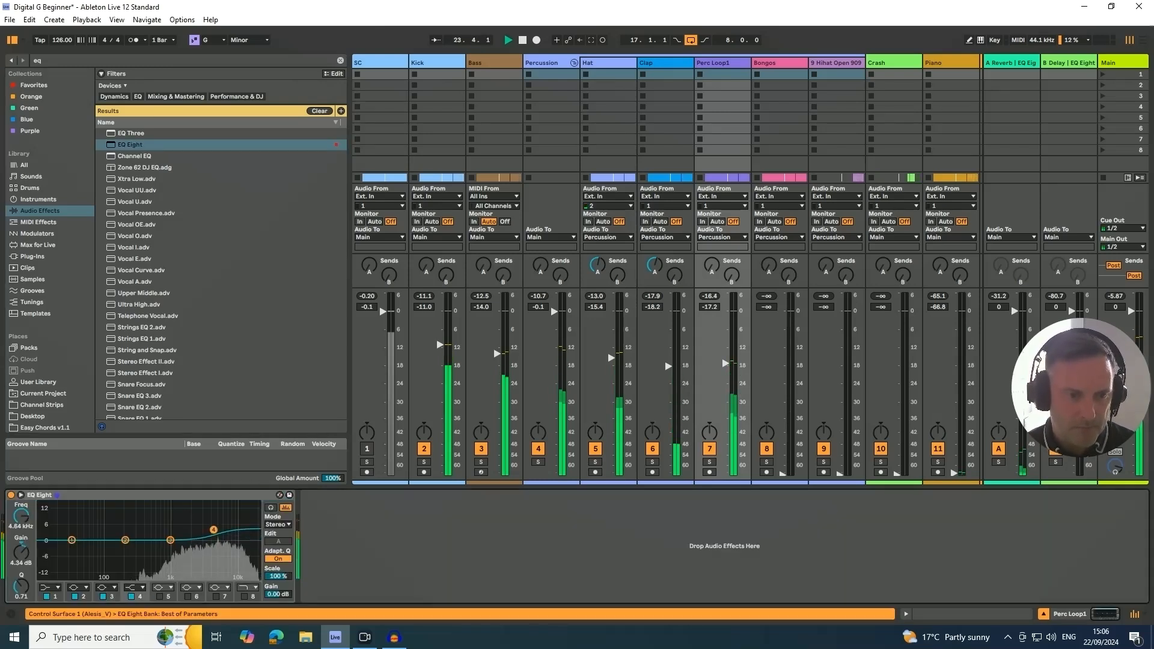
drag(213, 530, 246, 547)
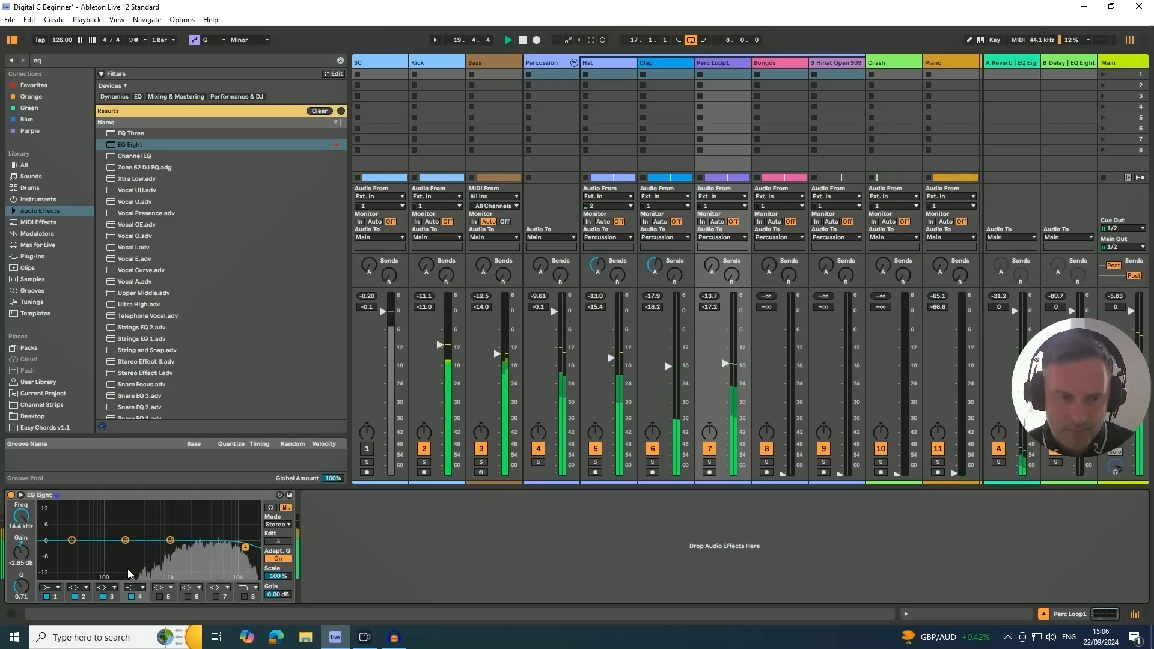
click(53, 588)
click(50, 524)
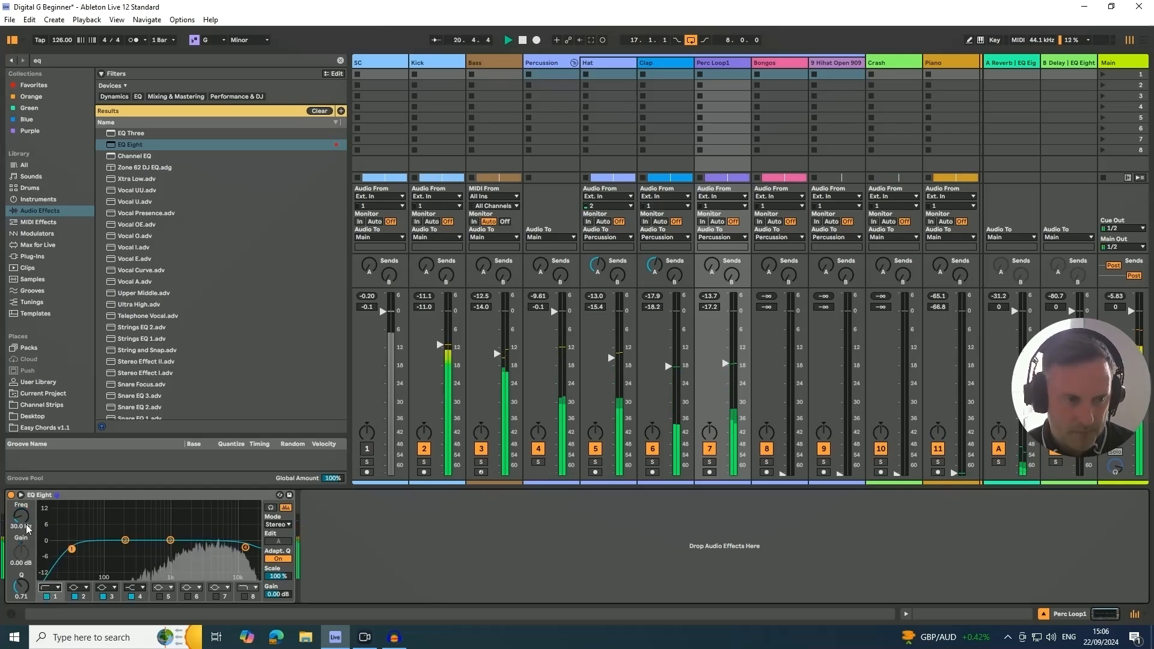
drag(27, 529, 27, 502)
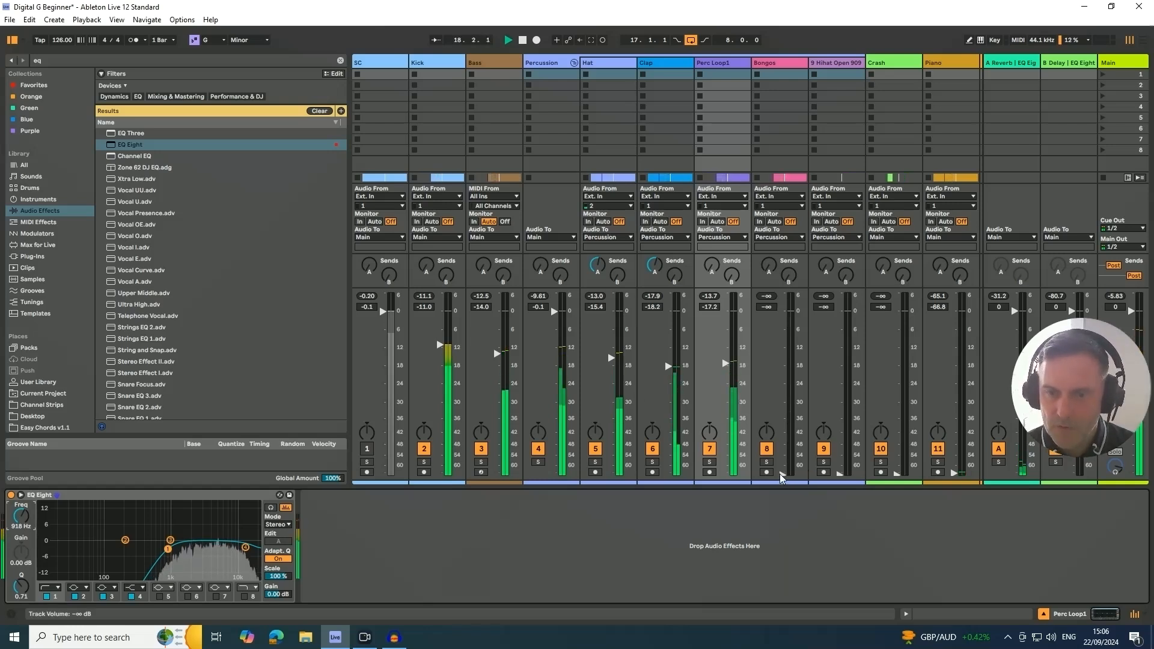
- Raise the Bongos volume to -18.4 dB and add an EQ Eight to the track with a high cut at 6.10 kHz
drag(780, 474, 783, 366)
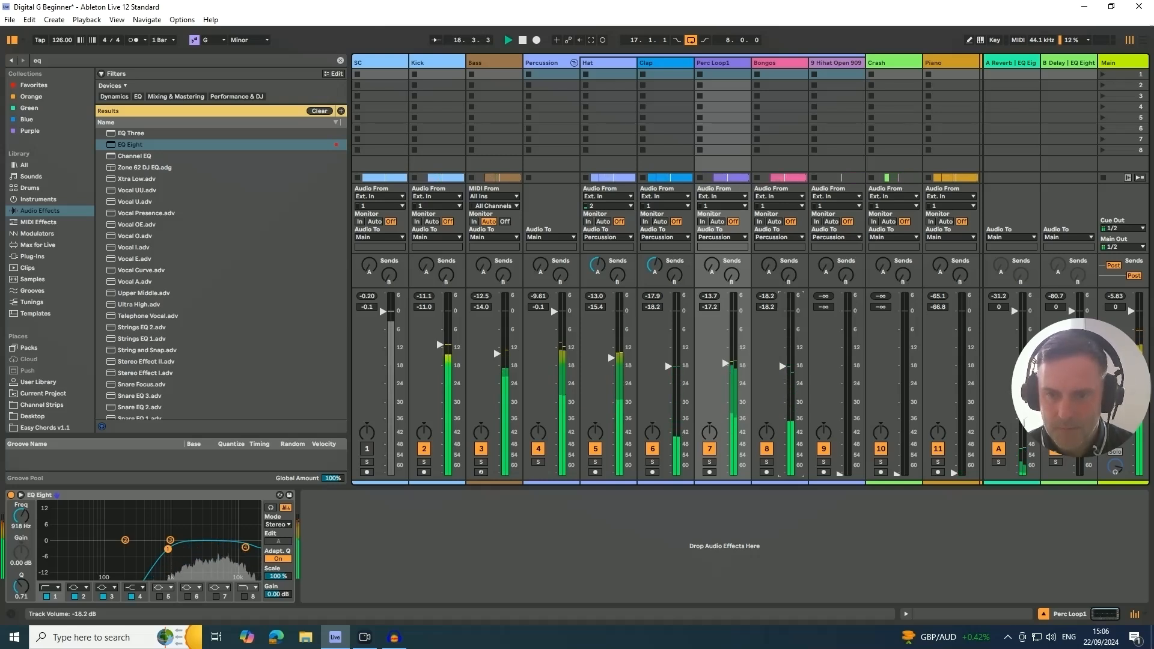
drag(781, 367, 781, 369)
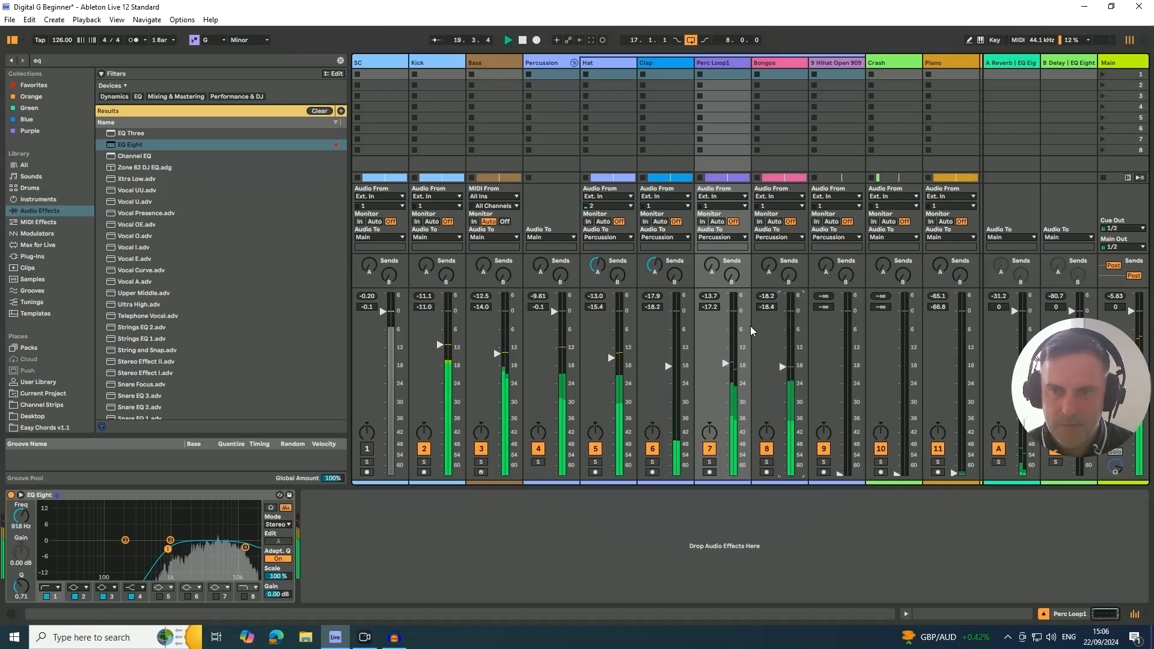
click(771, 65)
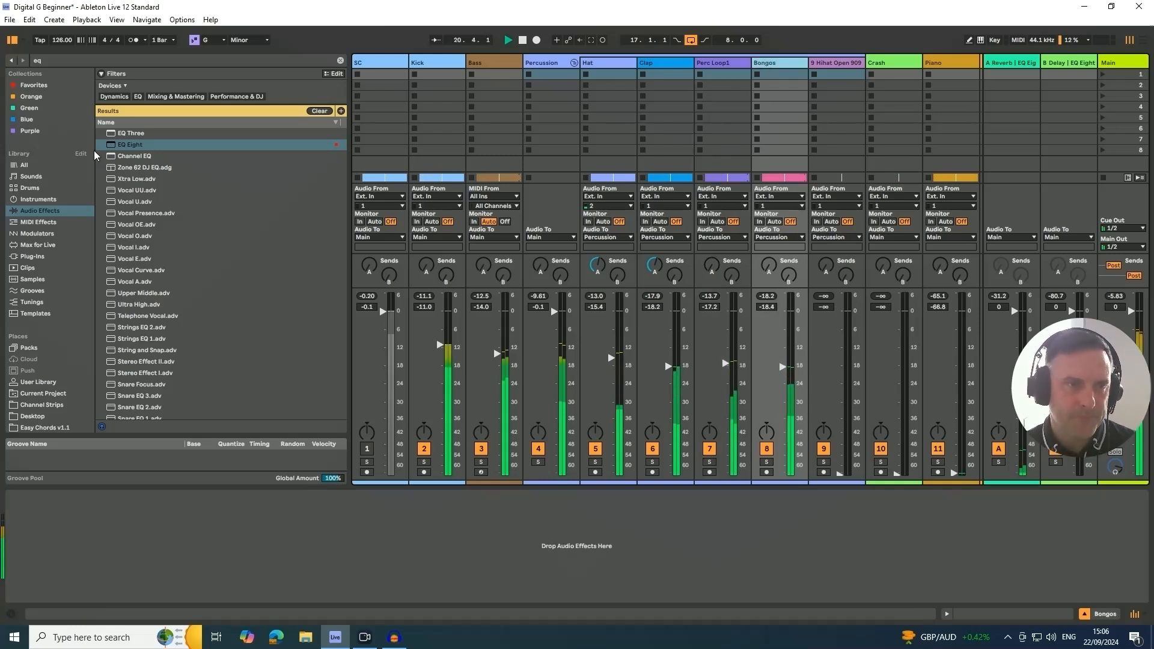
drag(122, 146, 150, 535)
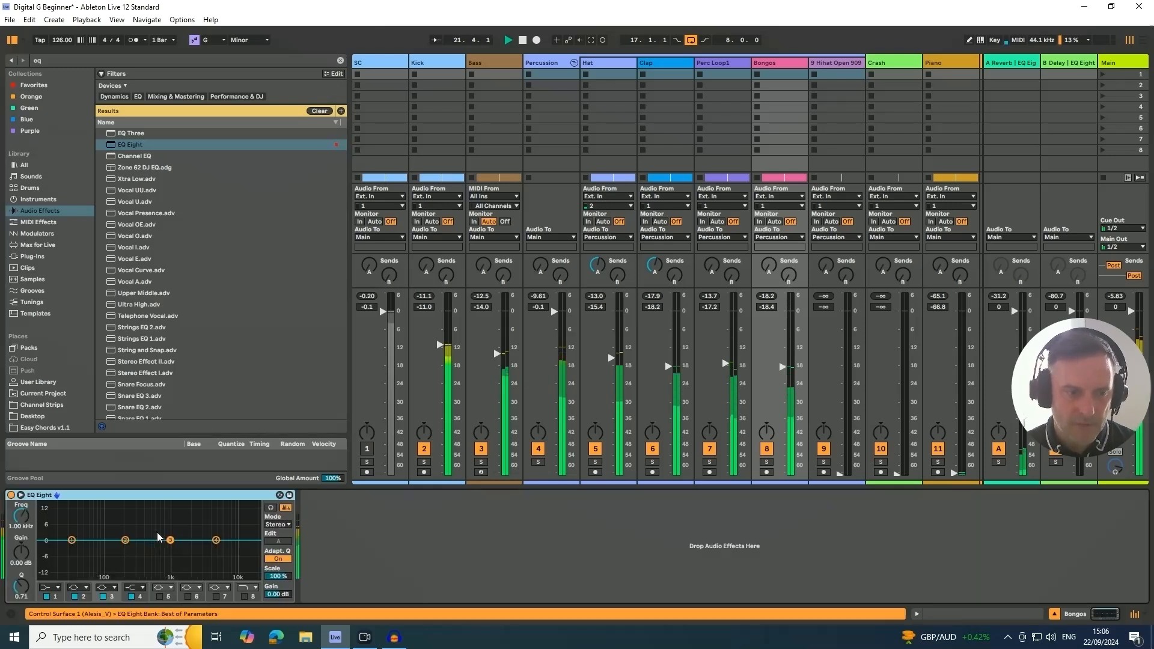
click(243, 597)
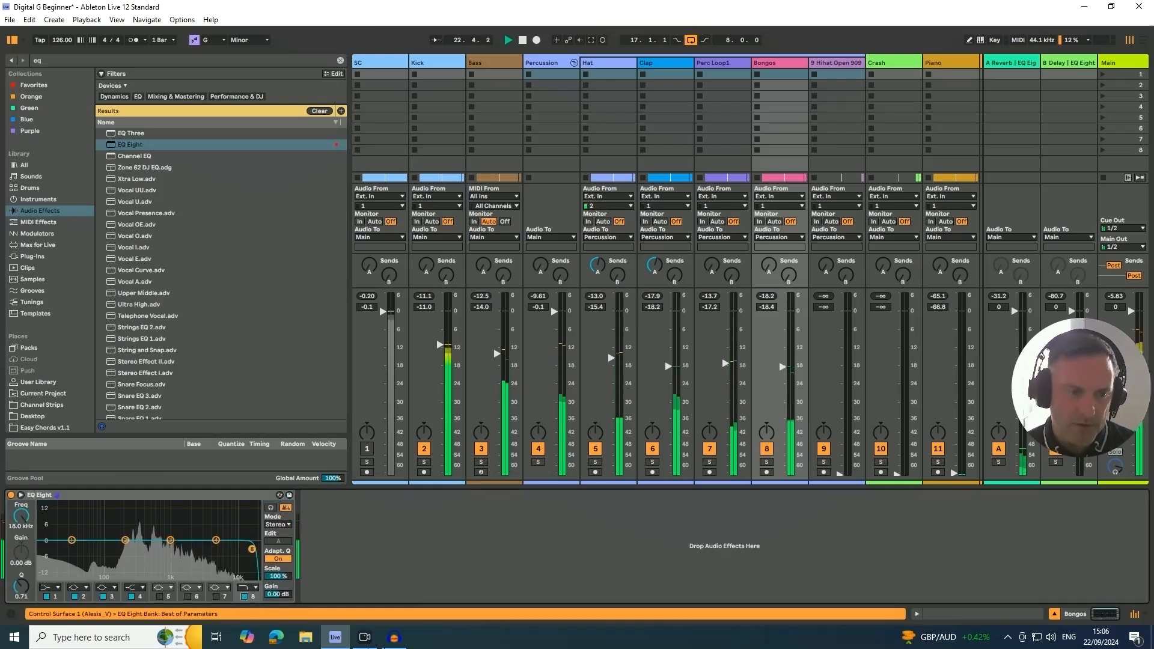
drag(235, 549, 221, 548)
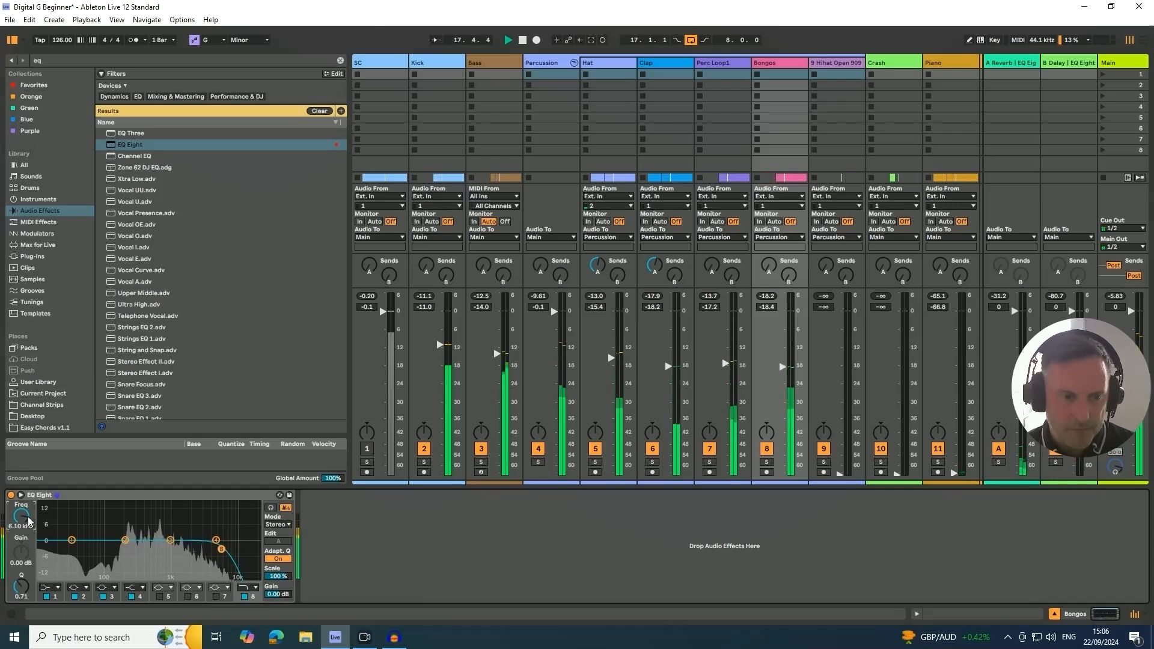
- Make band 1 of the Bongos EQ a low cut at 255 Hz and lower the track volume to -19.5 dB
click(45, 589)
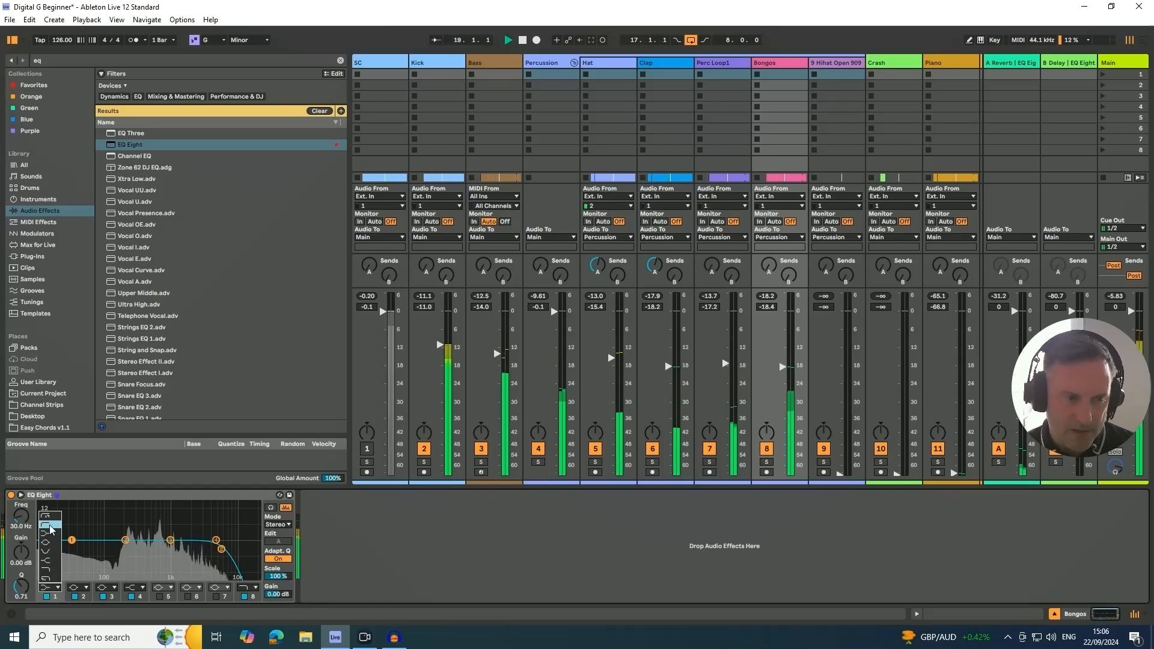
click(87, 561)
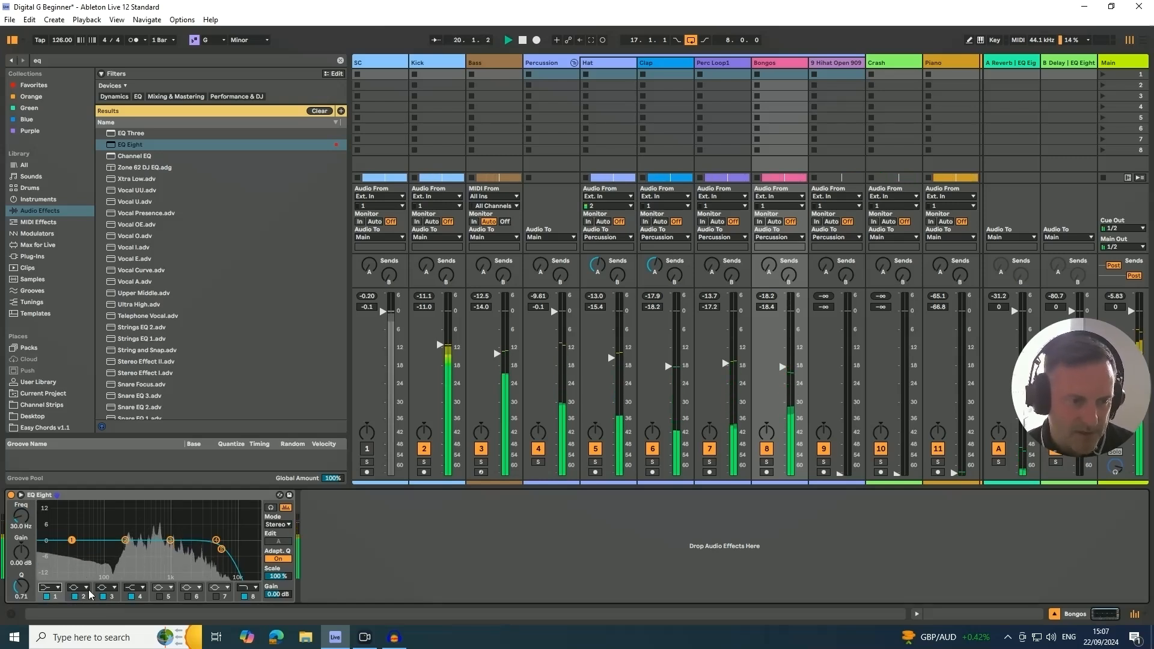
key(space)
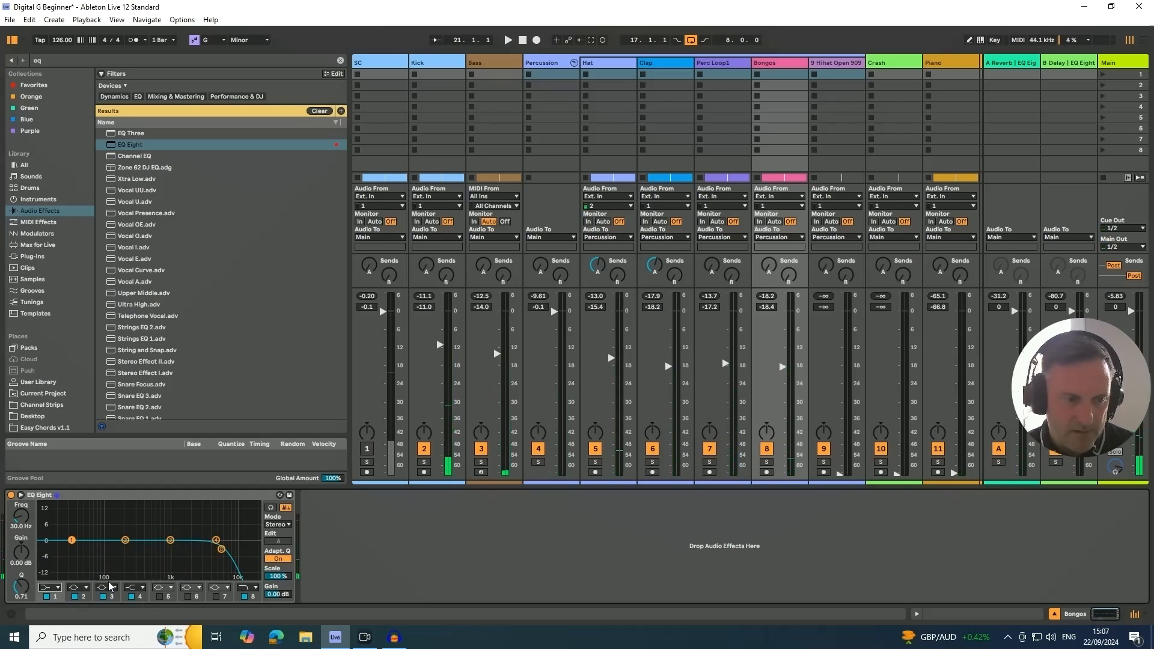
key(space)
click(53, 587)
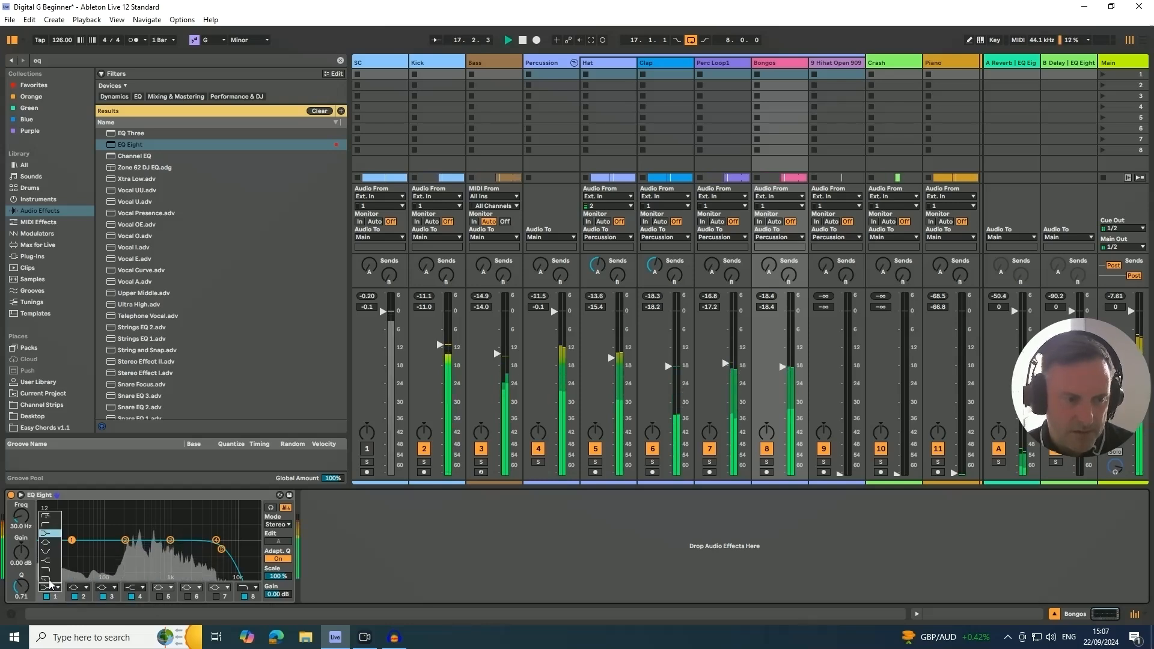
click(48, 527)
drag(21, 520, 21, 487)
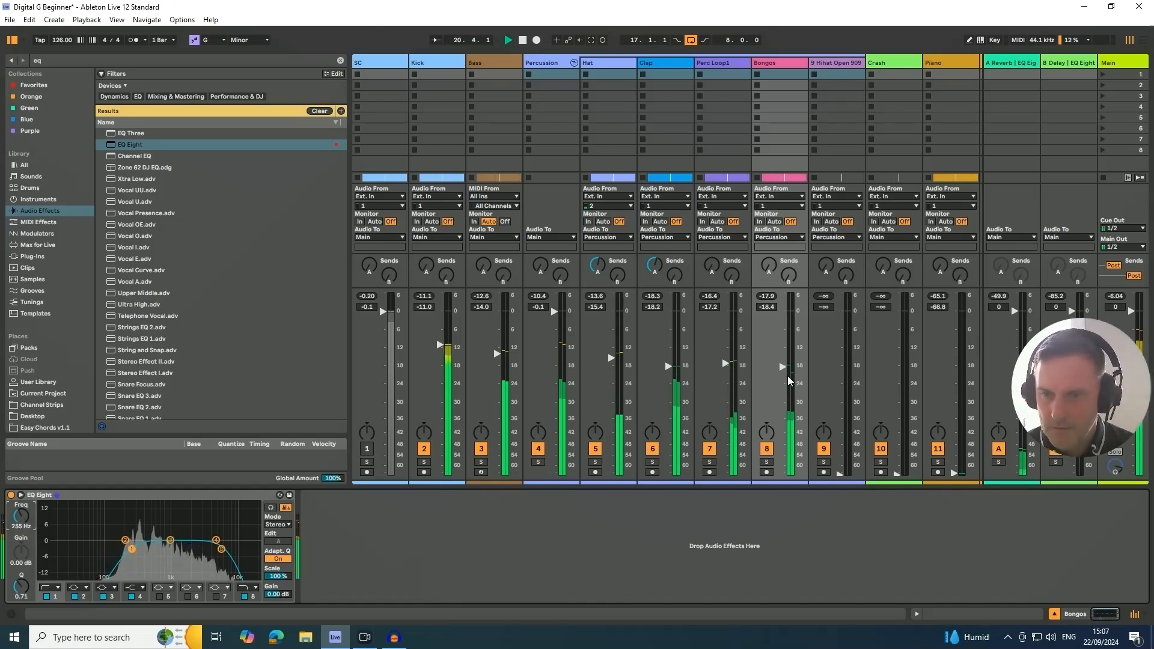
drag(784, 367, 784, 371)
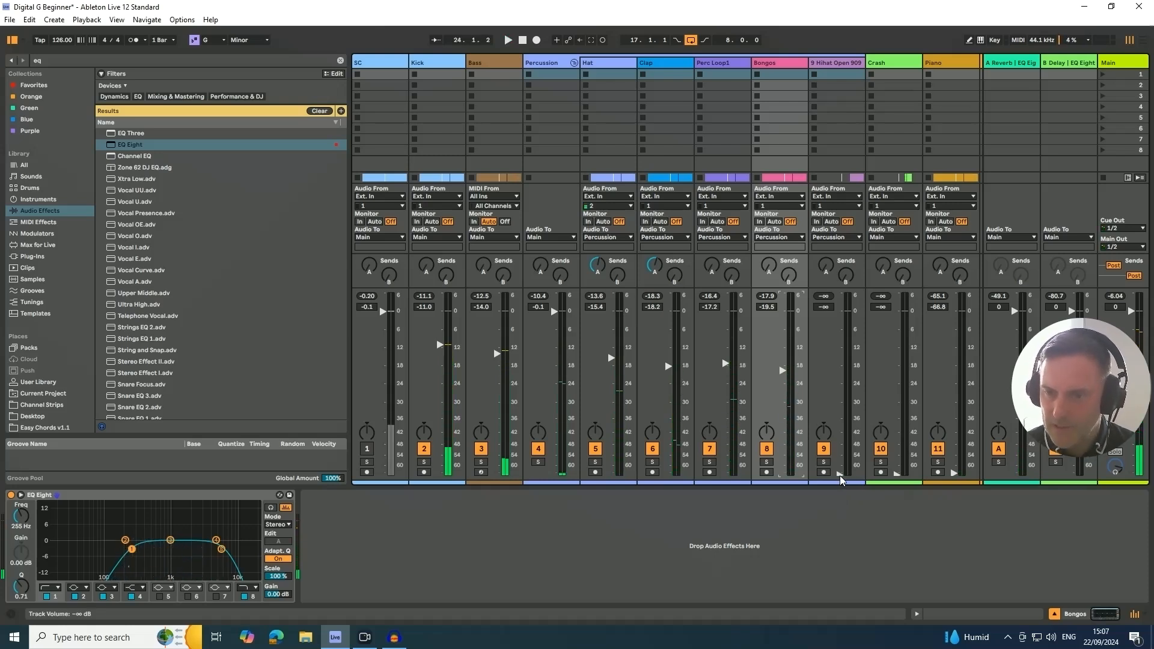
- Try the Hihat Open 909 at about -20.1 dB during playback, and stop with its volume lowered to -31.5 dB
key(space)
drag(839, 475, 839, 378)
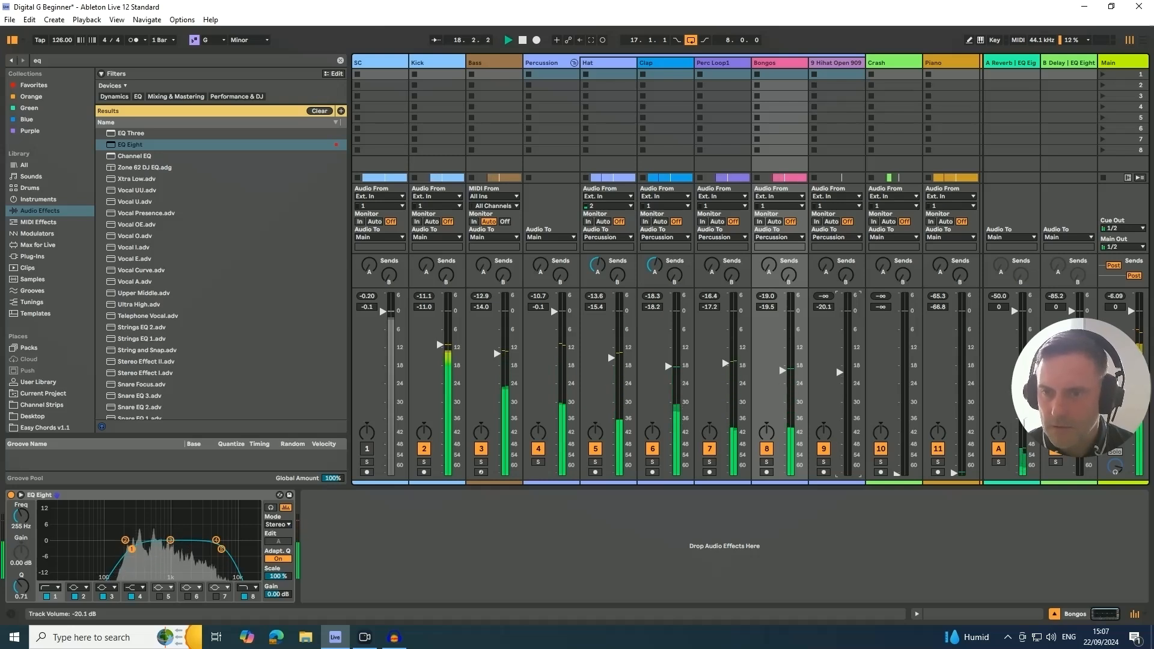
key(space)
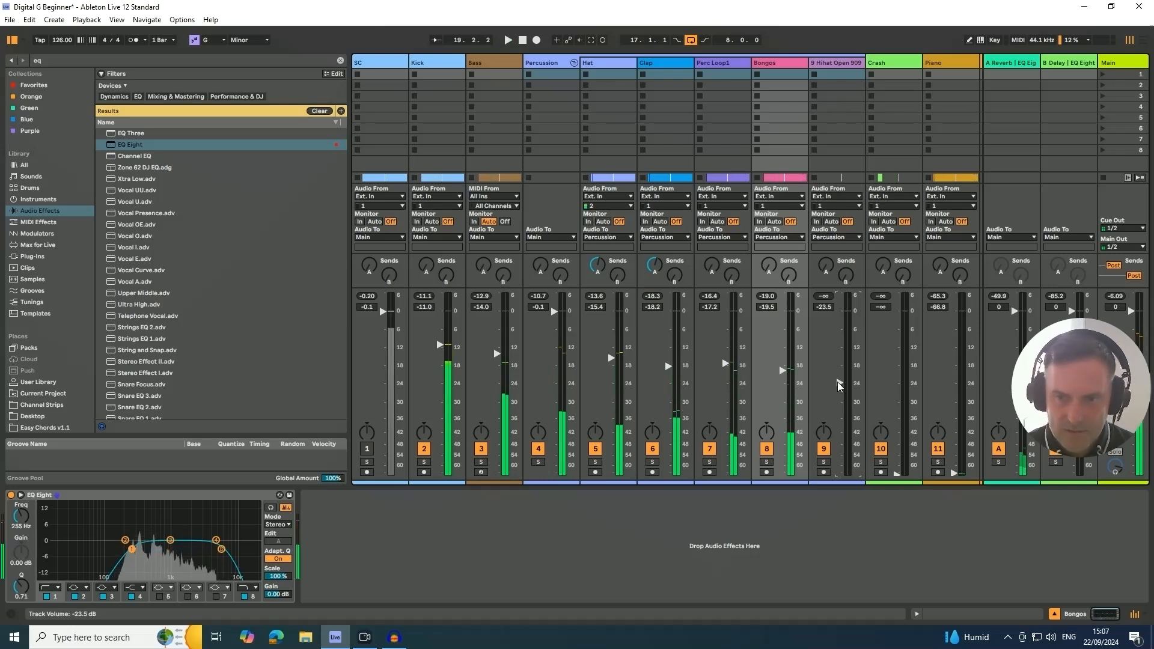
drag(839, 380, 840, 407)
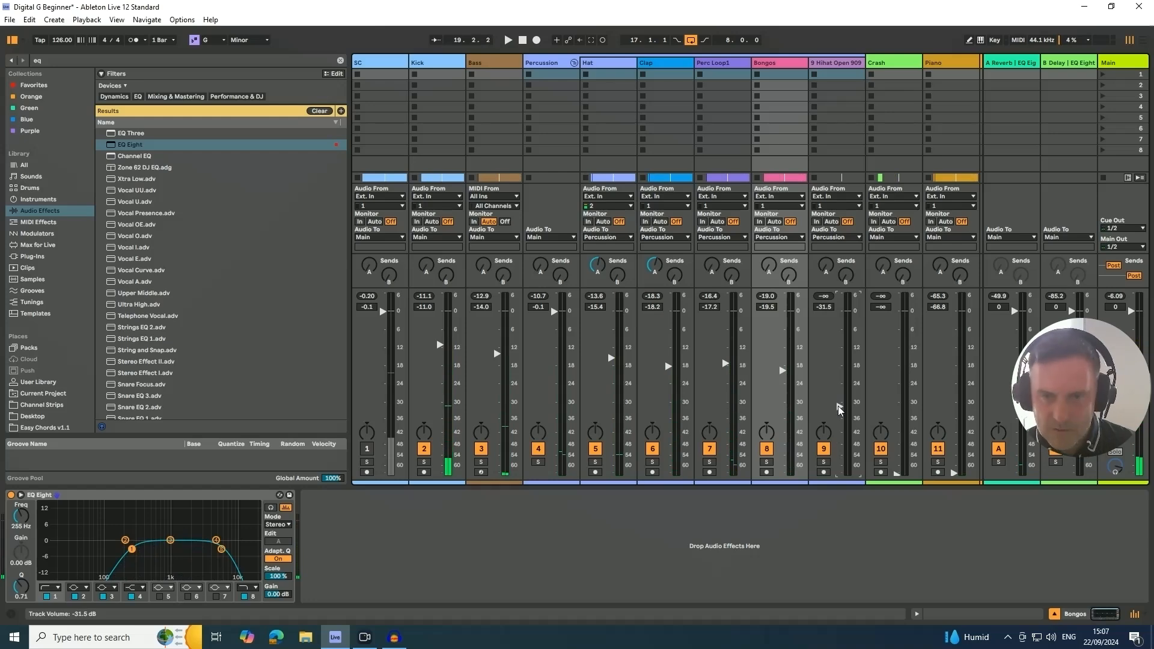
- Move the arrangement's eight-bar loop to start at bar 25, over the Hihat Open 909 clip, and return to the mixer
key(Tab)
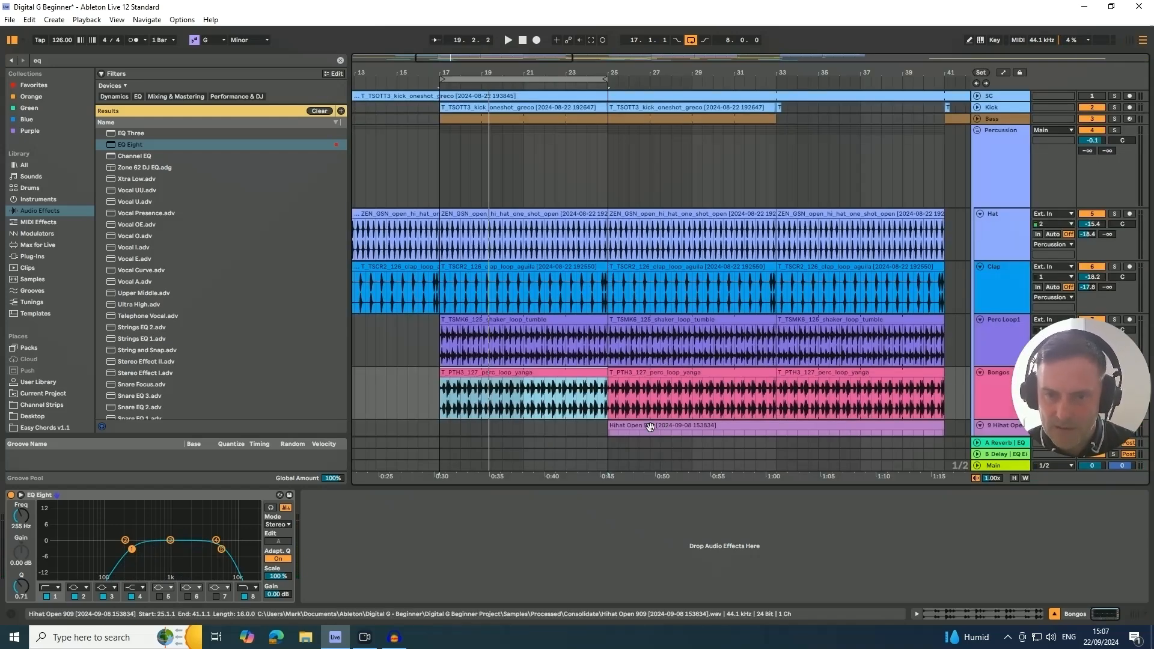
click(650, 428)
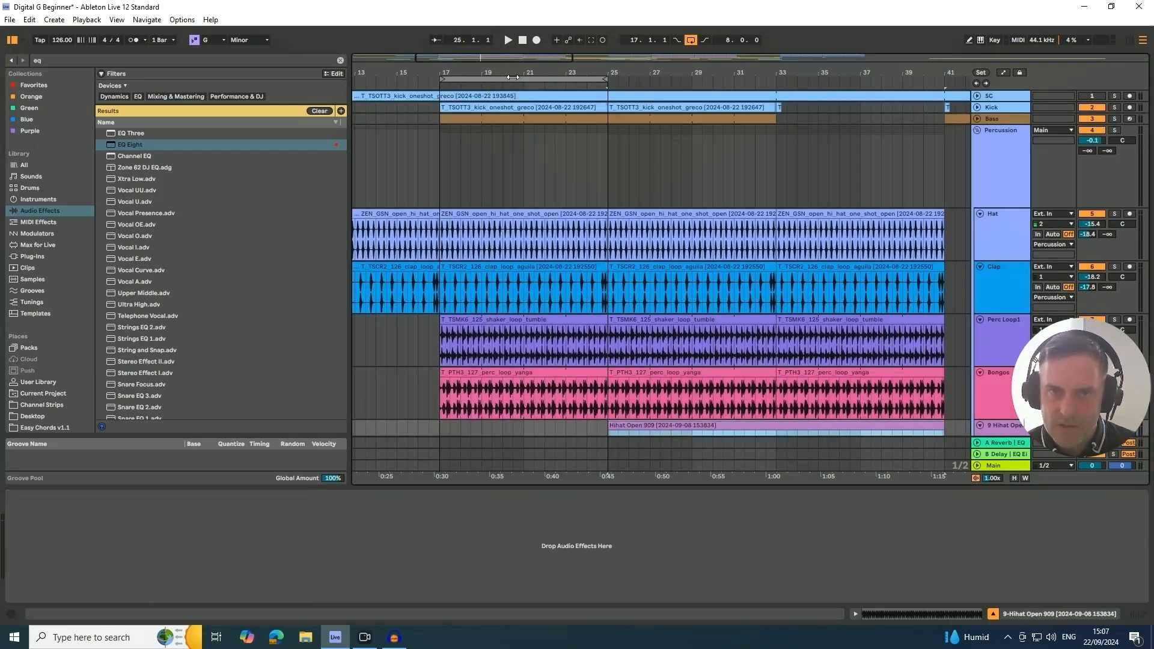
drag(511, 79, 686, 100)
key(Tab)
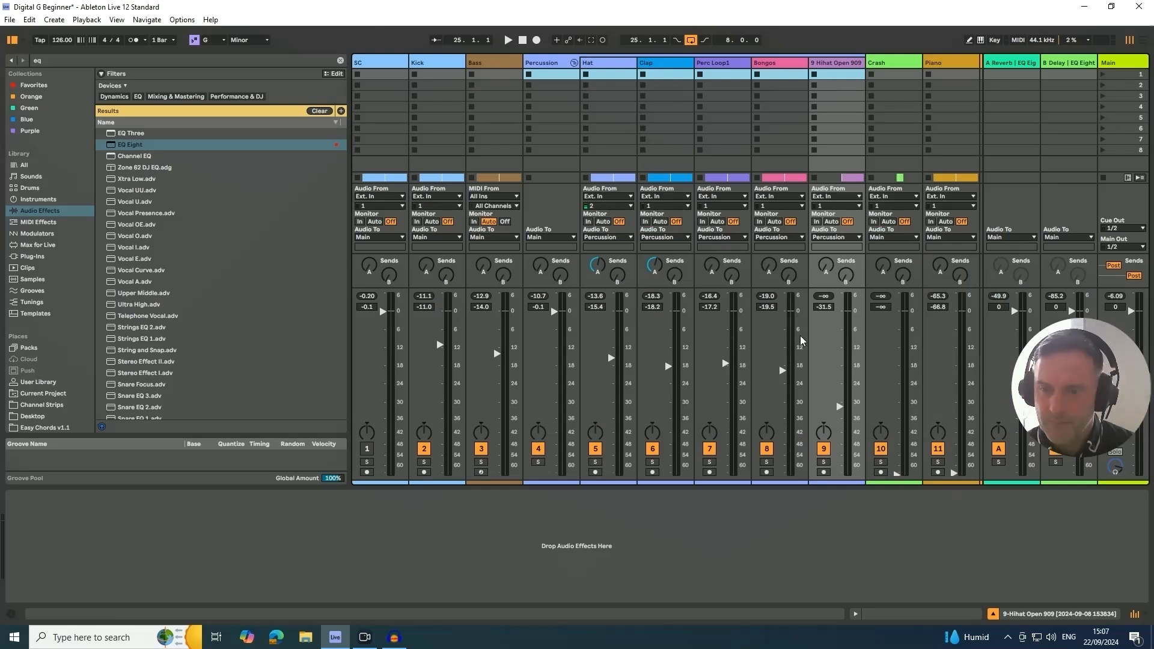
- Raise the Hihat Open 909 volume to -18.0 dB during playback and mute the Bass track
key(space)
drag(839, 407, 838, 367)
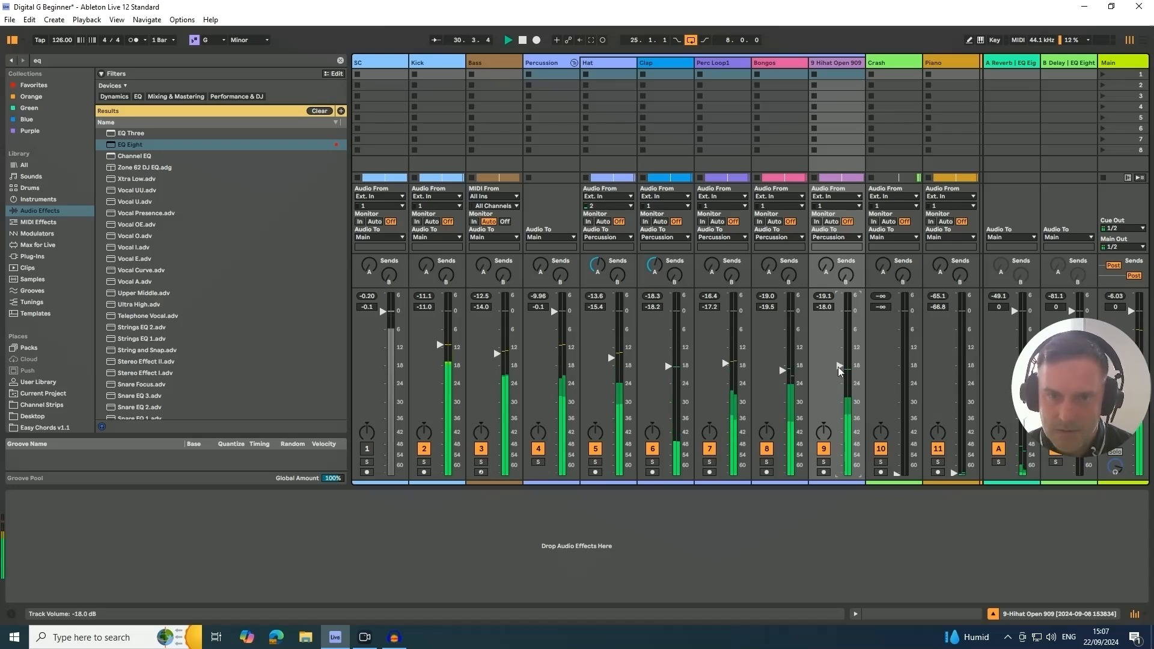
click(481, 449)
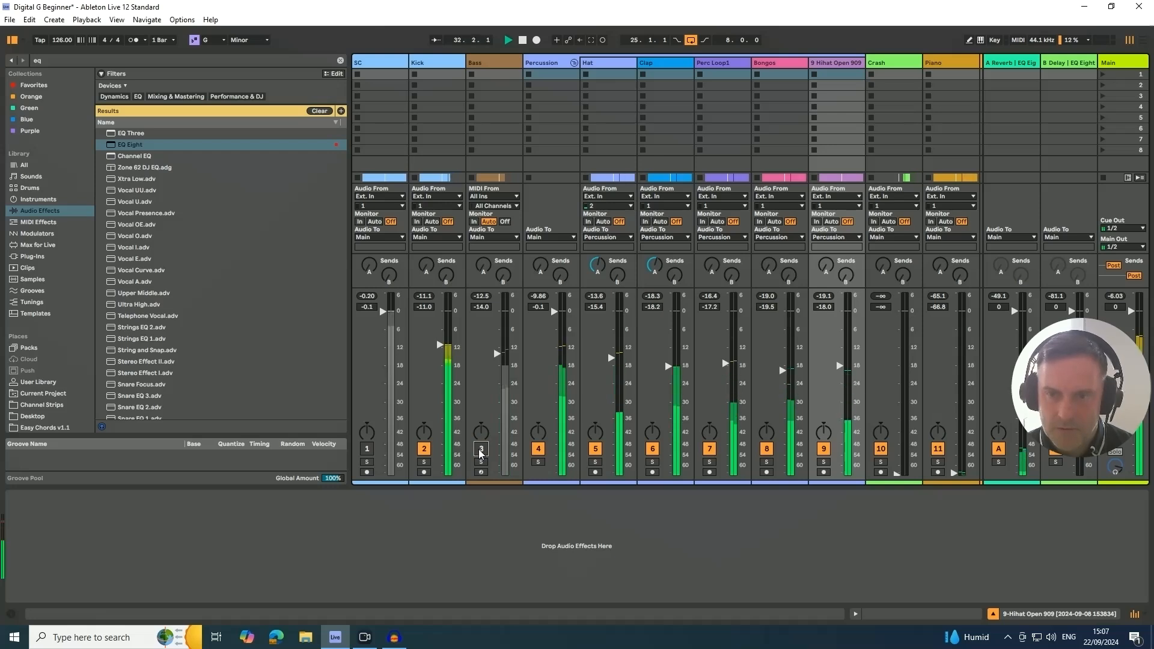
- Unmute the Bass track and lower its volume to -15.4 dB during playback
click(481, 449)
drag(487, 388, 487, 391)
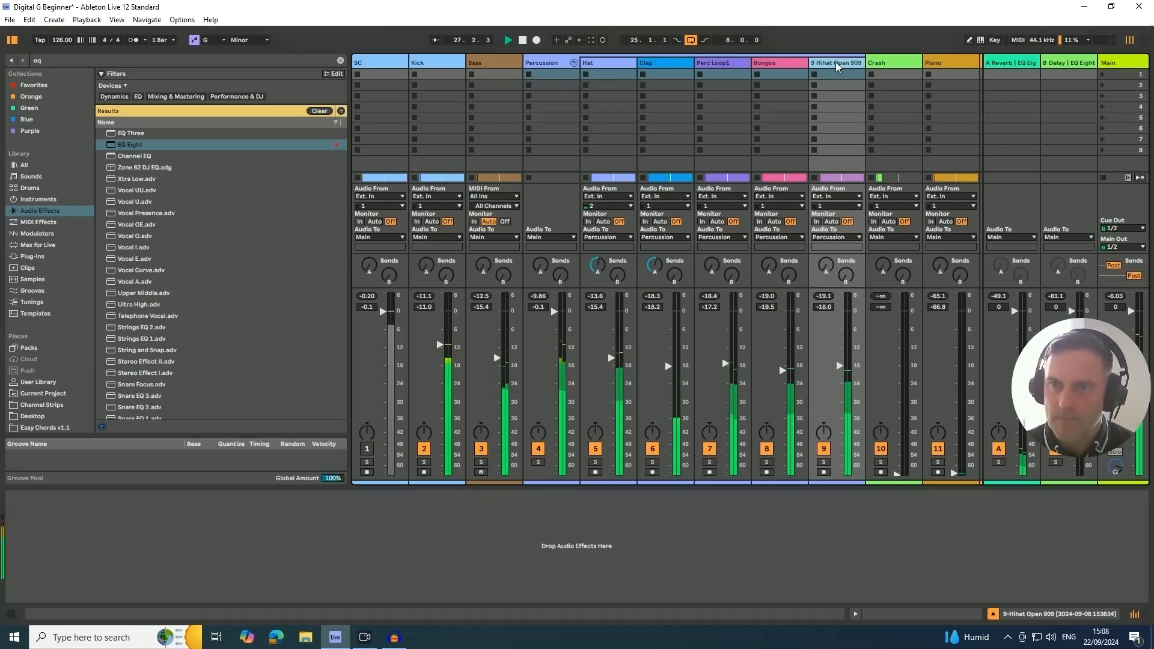
- Add an EQ Eight to the Hihat Open 909 track and make band 1 a low cut at 1.10 kHz
drag(118, 145, 134, 523)
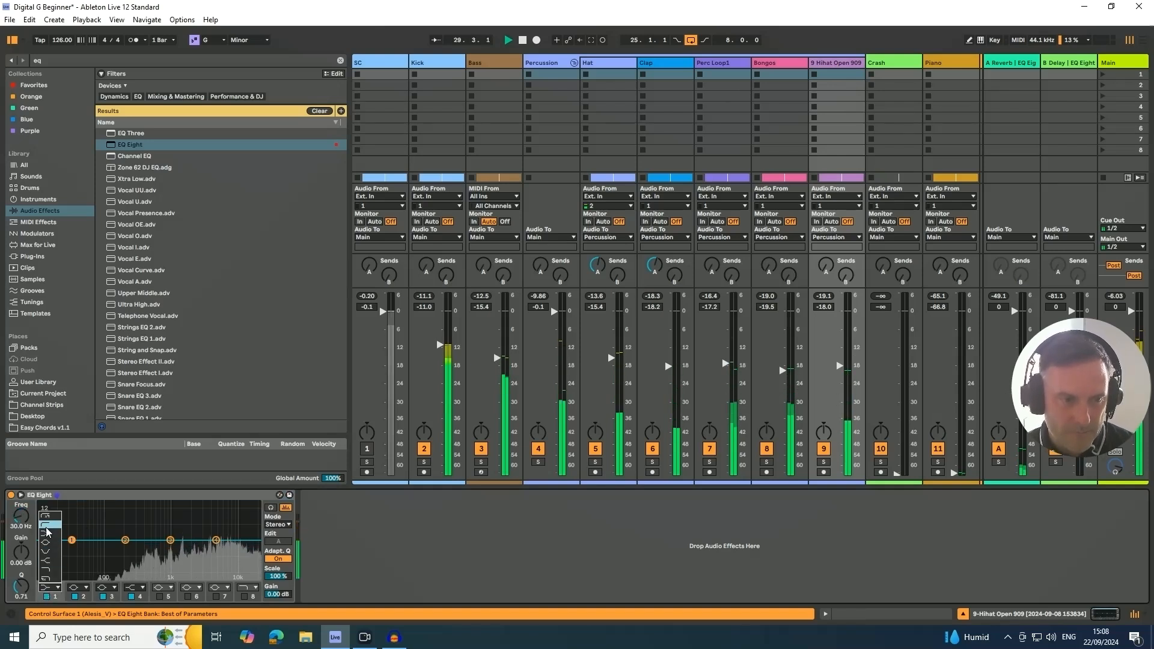
drag(23, 527, 22, 471)
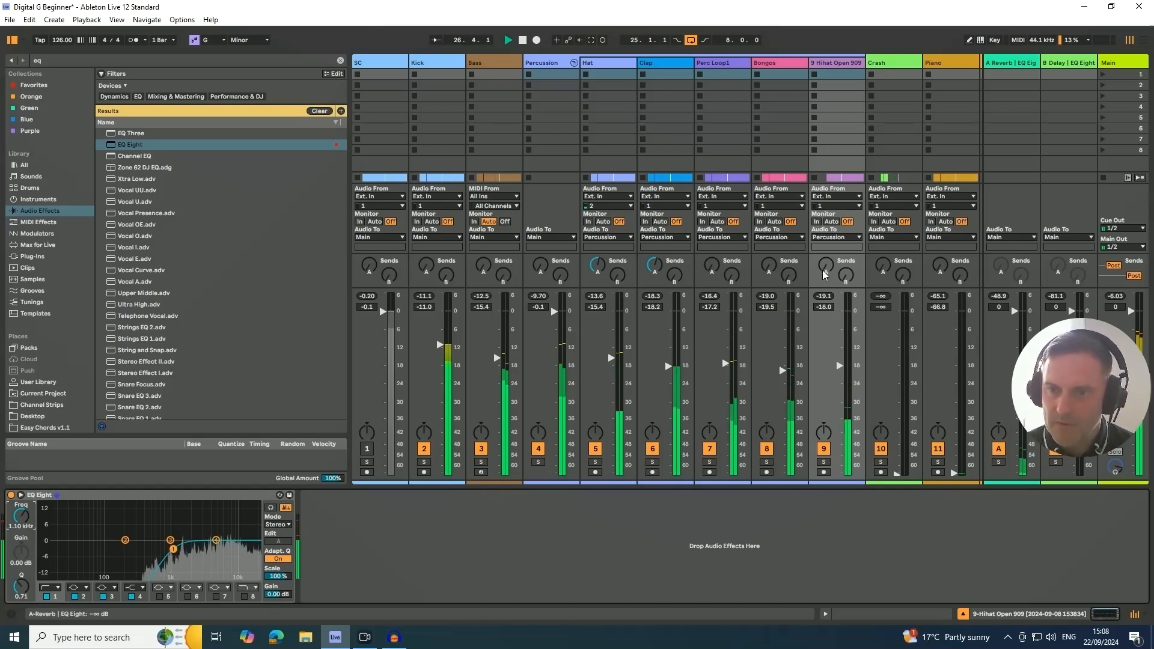
- Raise send A of the Hihat Open 909 and lower its track volume to -18.6 dB
drag(826, 265, 826, 229)
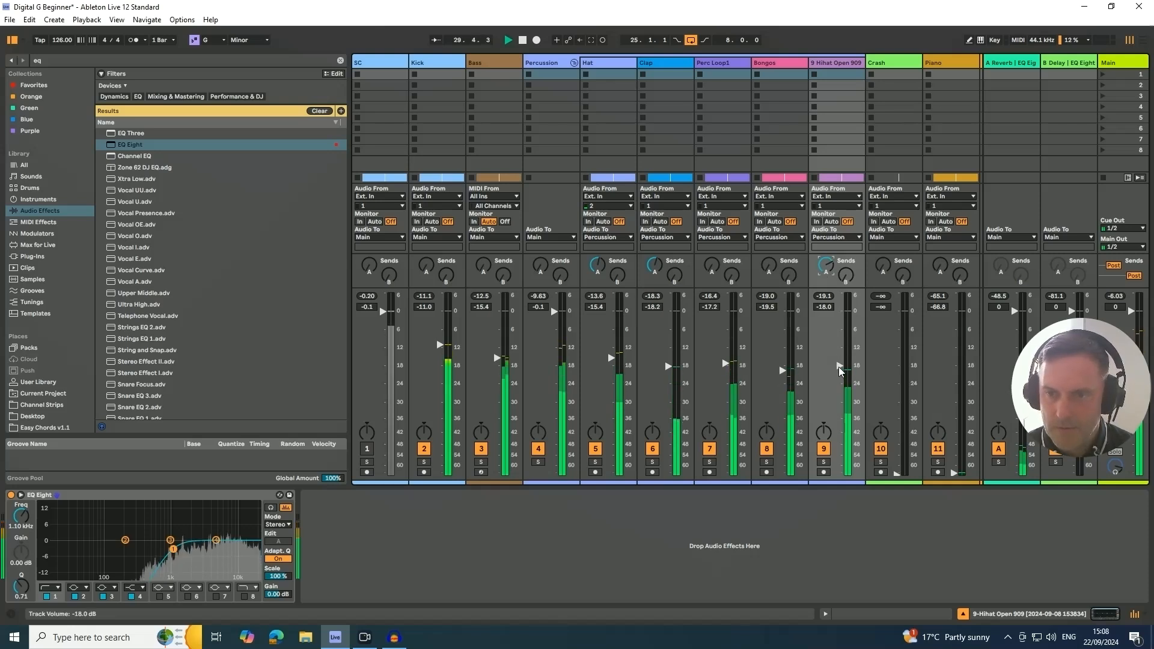
drag(839, 367, 838, 369)
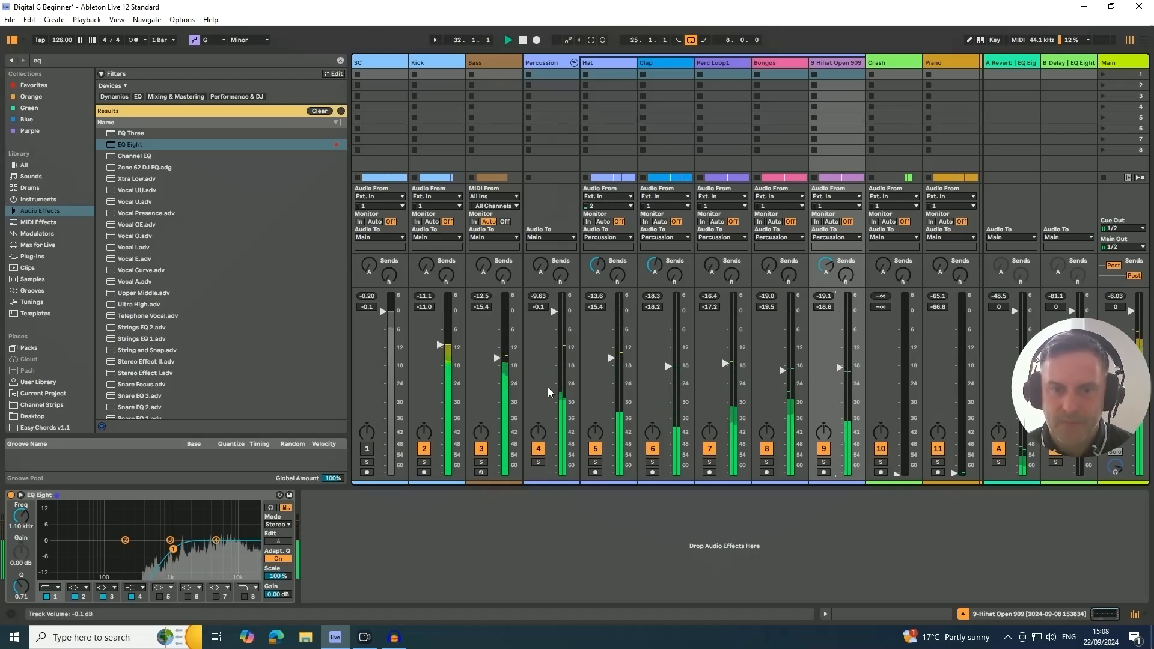
- Solo and fold the Percussion group with playback stopped, and add a Glue Compressor after its Auto Filter
click(538, 461)
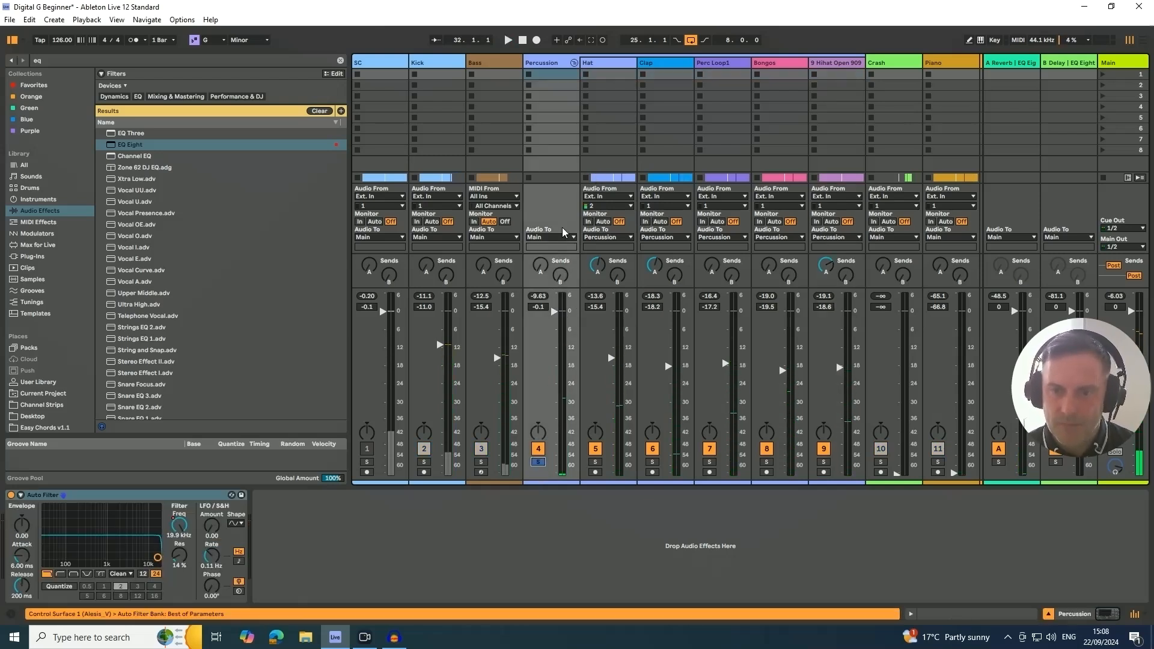
click(574, 63)
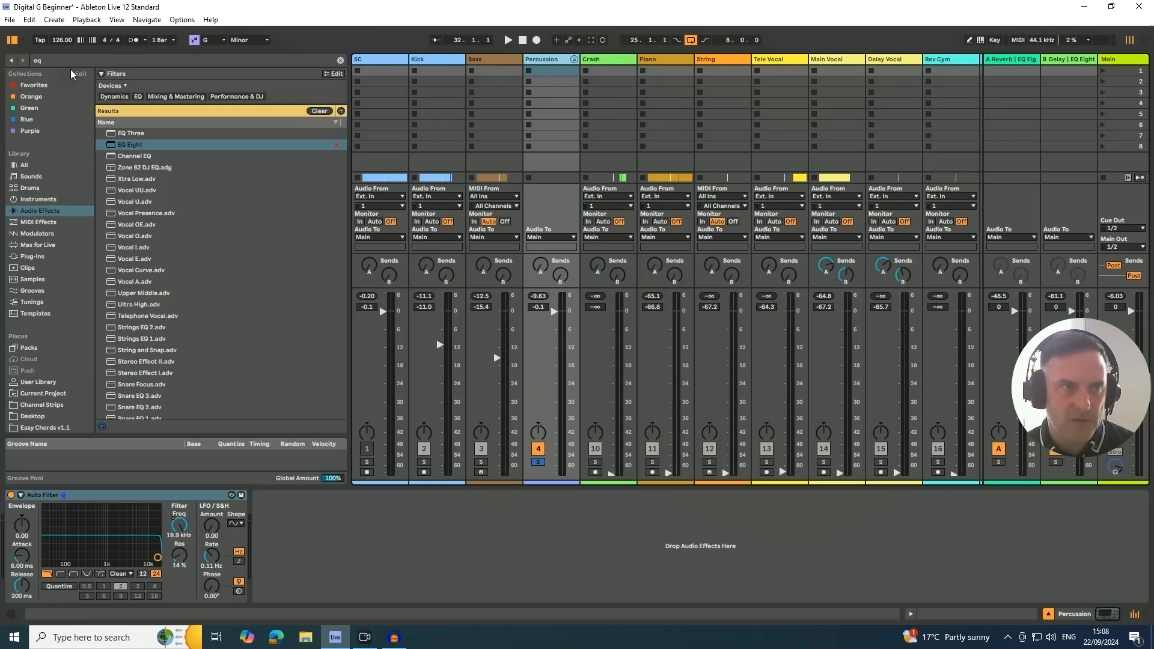
key(ctrl+f)
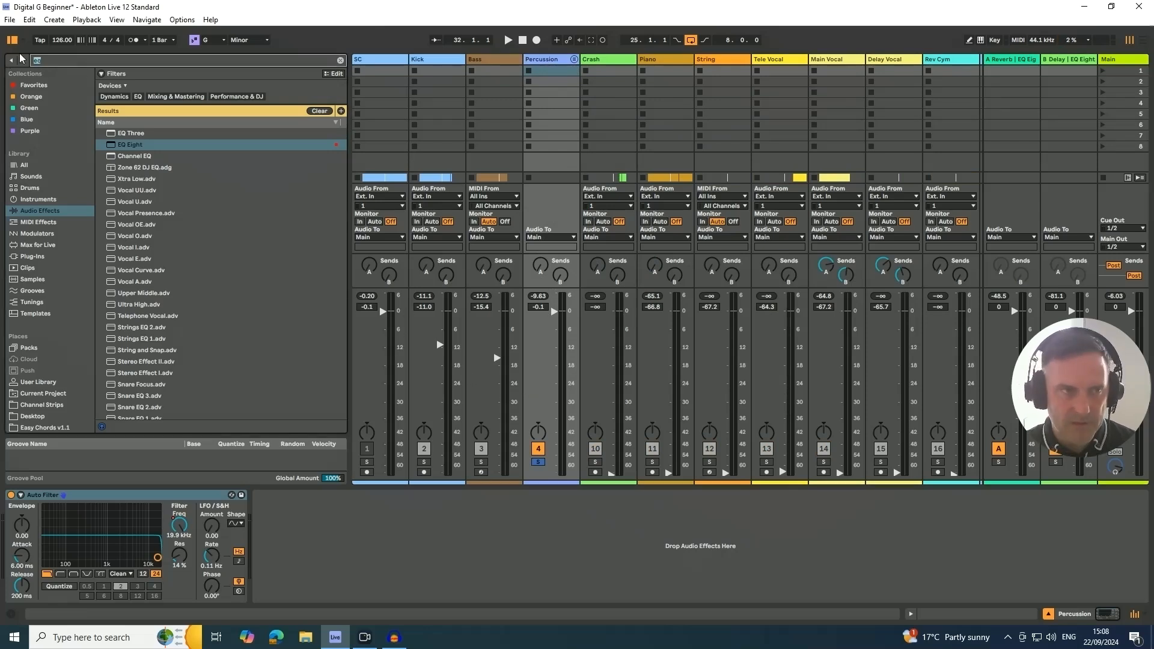
key(BackSpace)
text(glue)
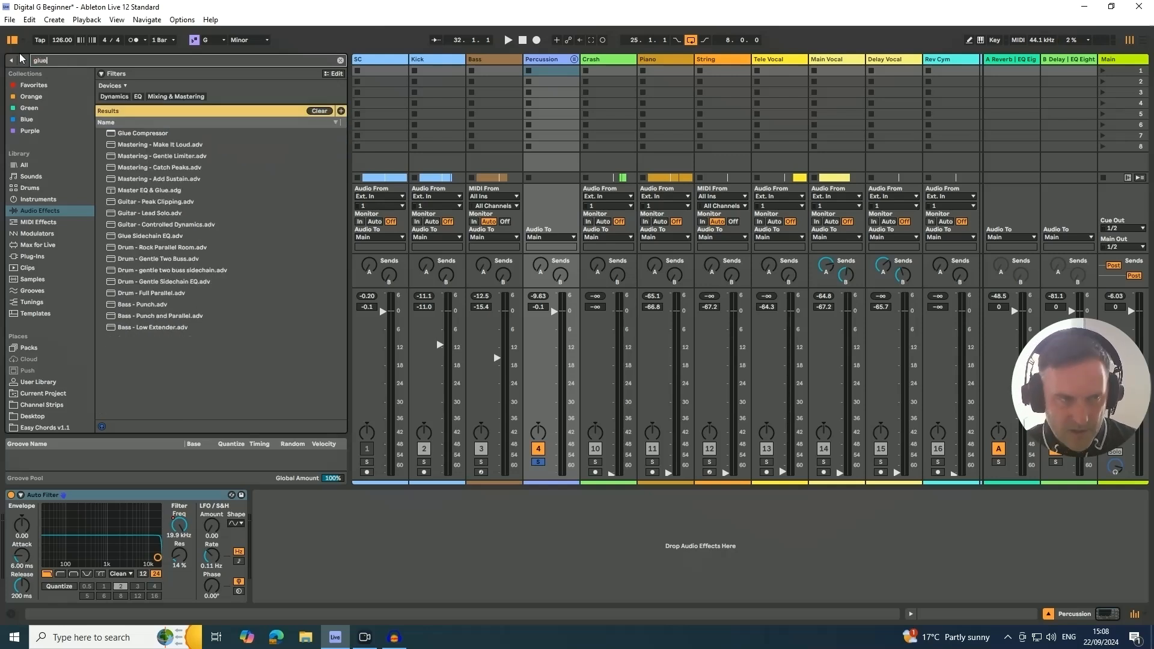
click(130, 134)
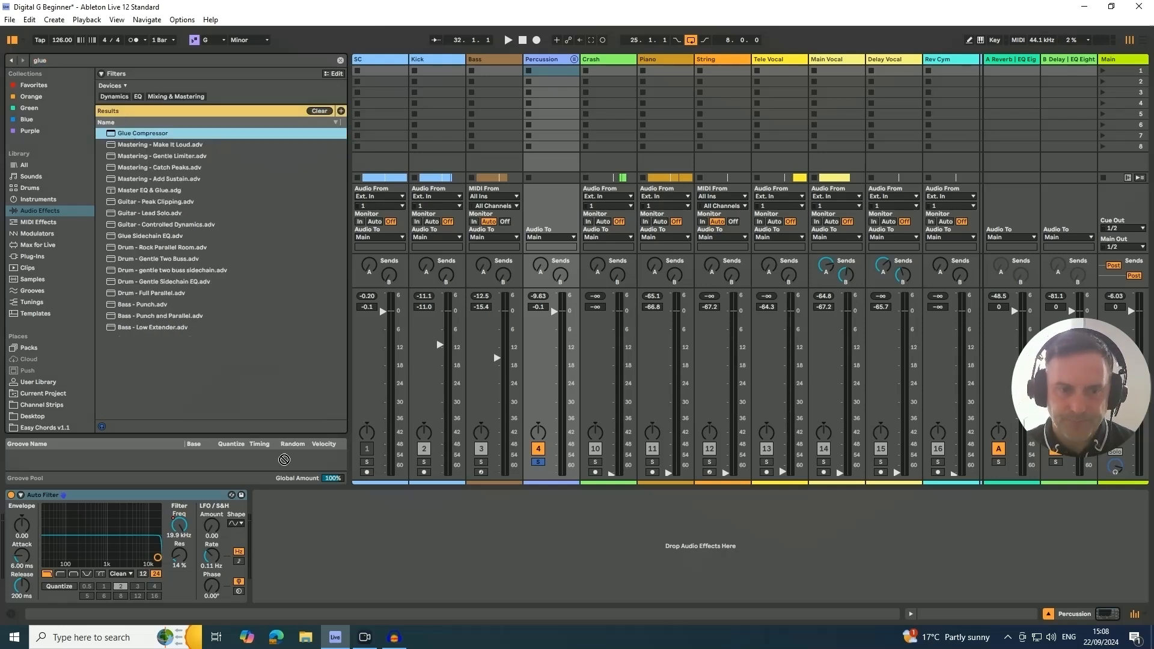
drag(285, 460, 323, 607)
- Try the Glue Compressor during playback with a -20.3 dB threshold and 3 dB makeup, comparing it bypassed and enabled
key(space)
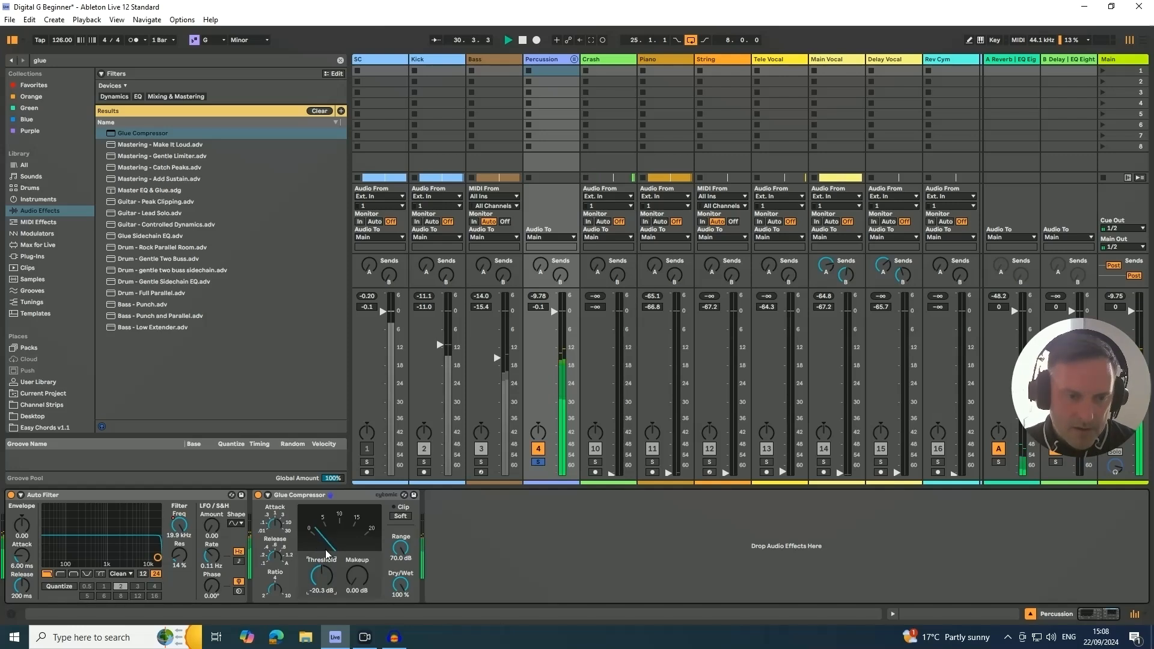
click(353, 592)
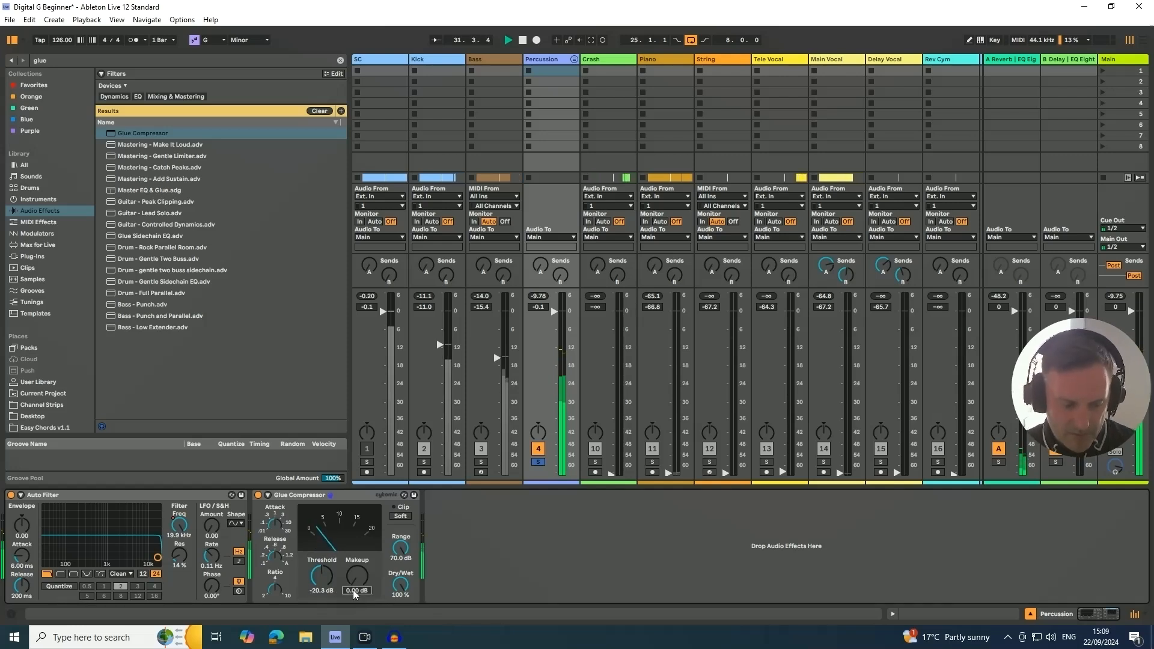
text(3)
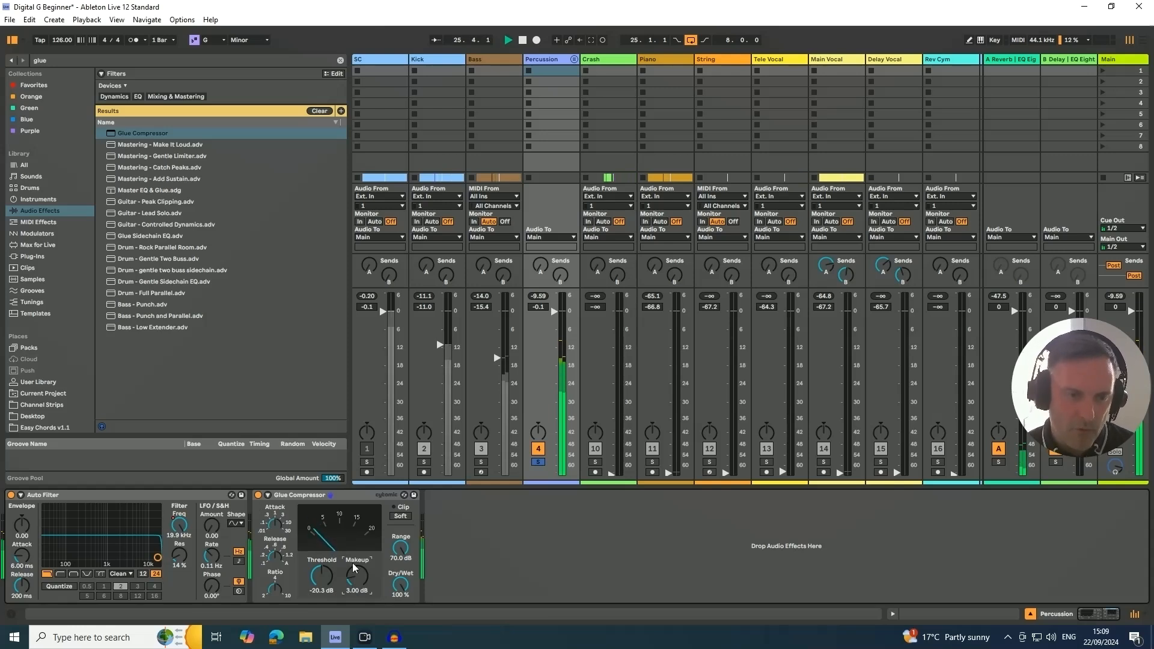
click(258, 495)
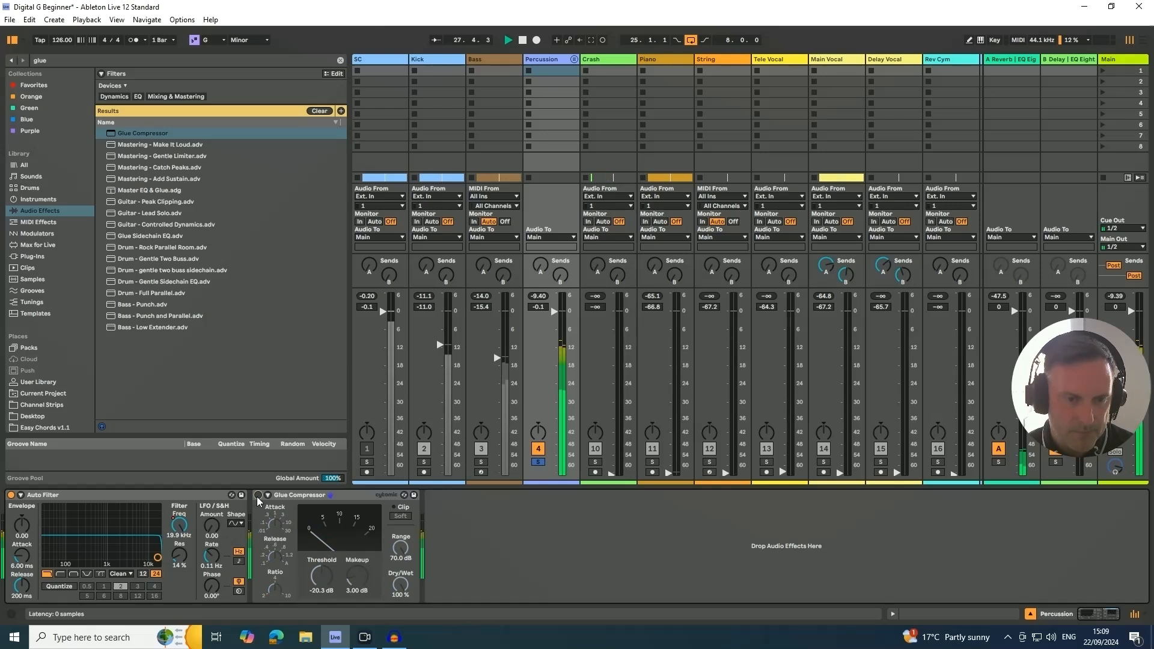
click(257, 496)
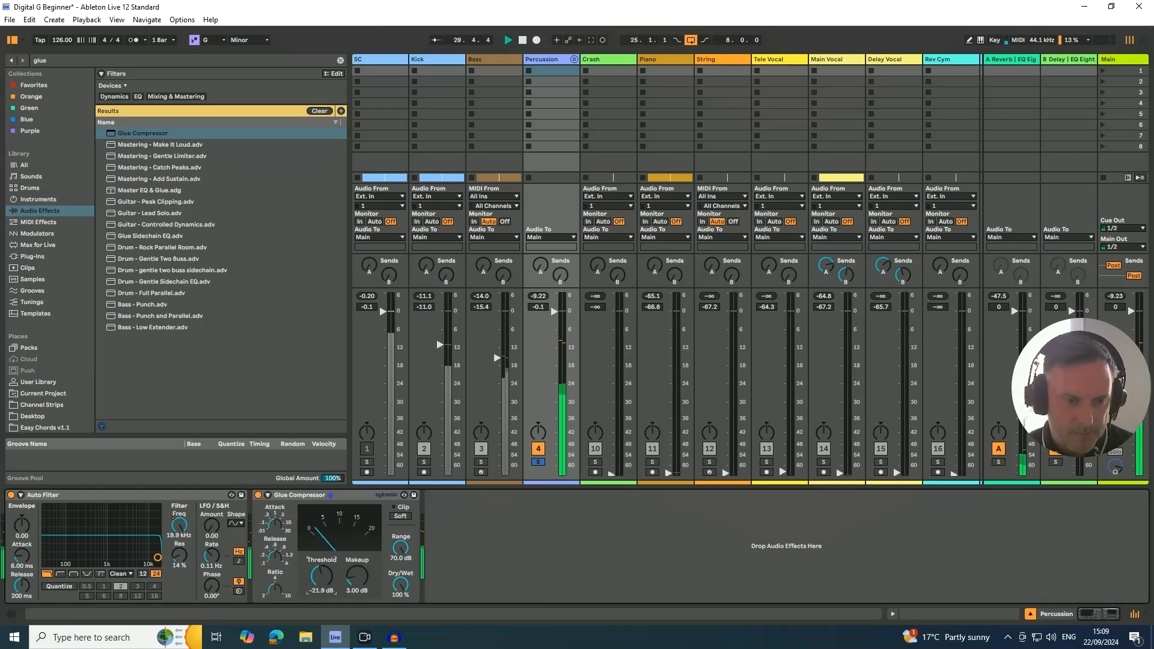
- Set the Glue Compressor's threshold to -21.9 dB and makeup to 4 dB, comparing bypassed and enabled before stopping playback
click(353, 591)
text(4)
key(Return)
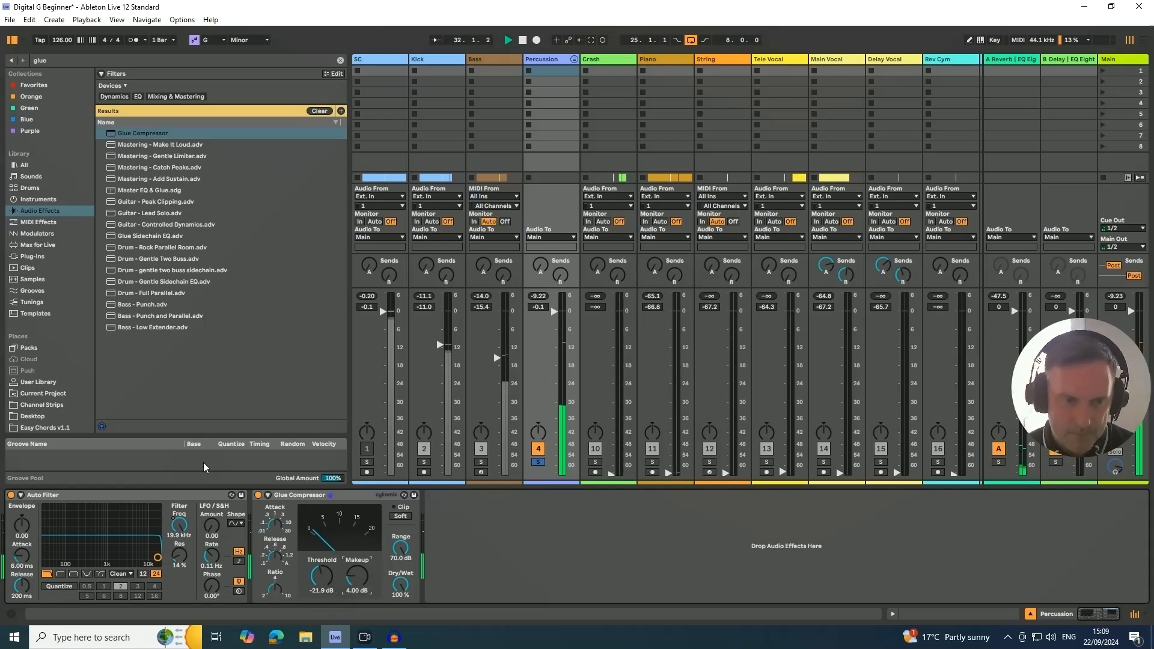
click(258, 496)
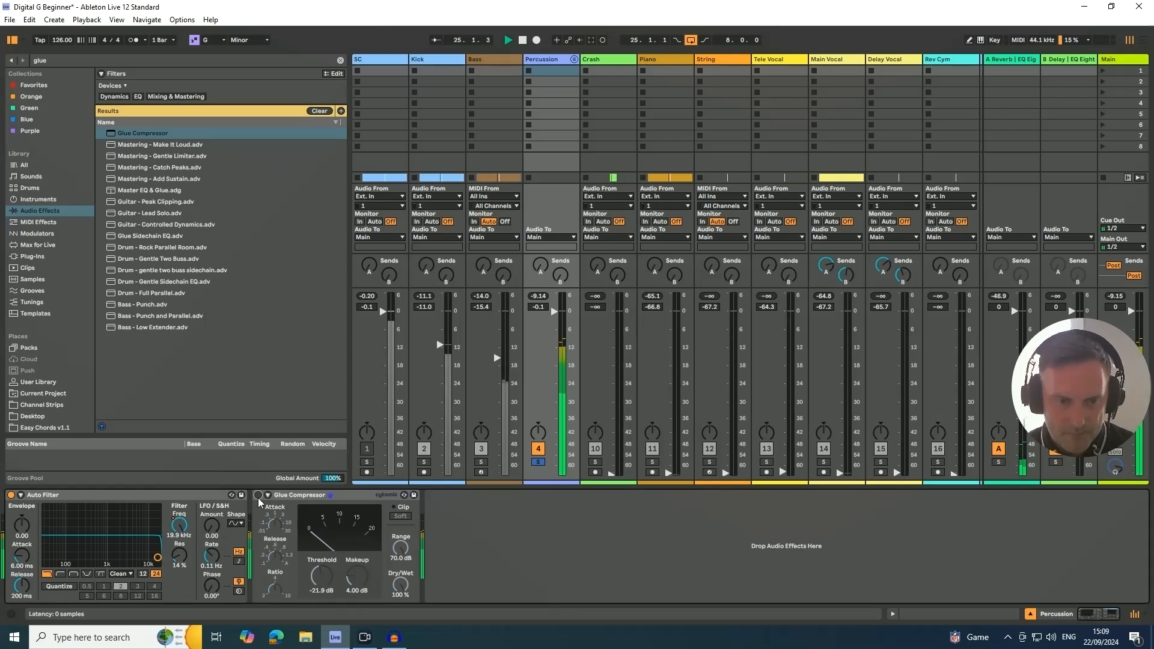
click(258, 495)
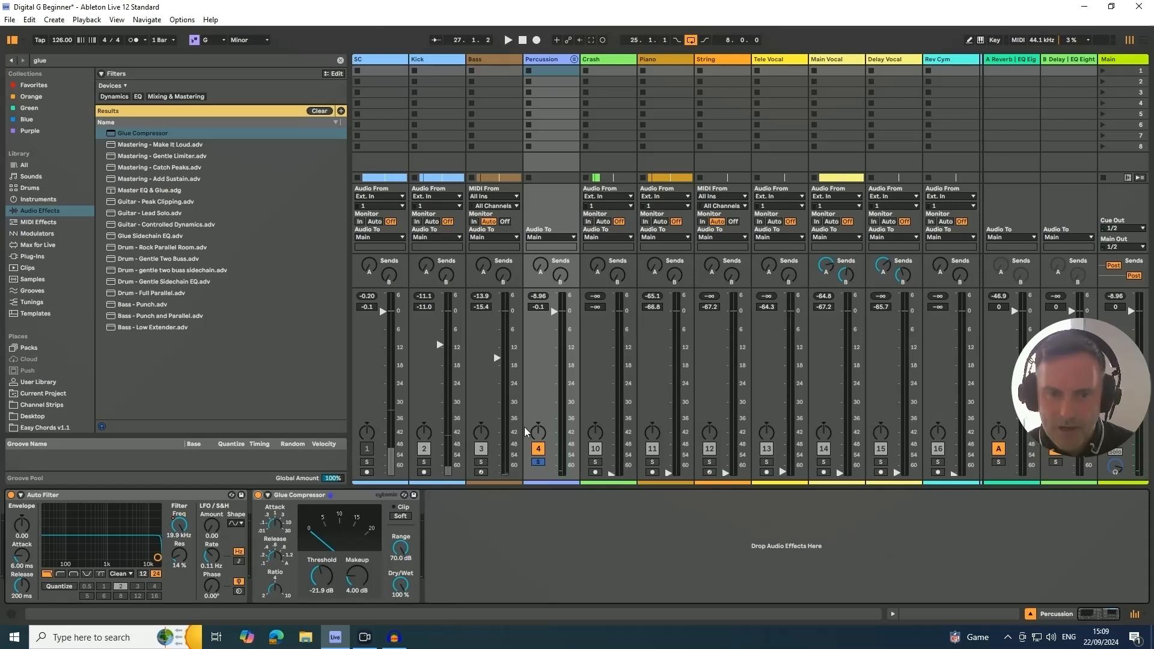
- Unsolo the Percussion group and, during playback, set the Kick volume to -10.6 dB and the Bass volume to -16.0 dB
click(538, 462)
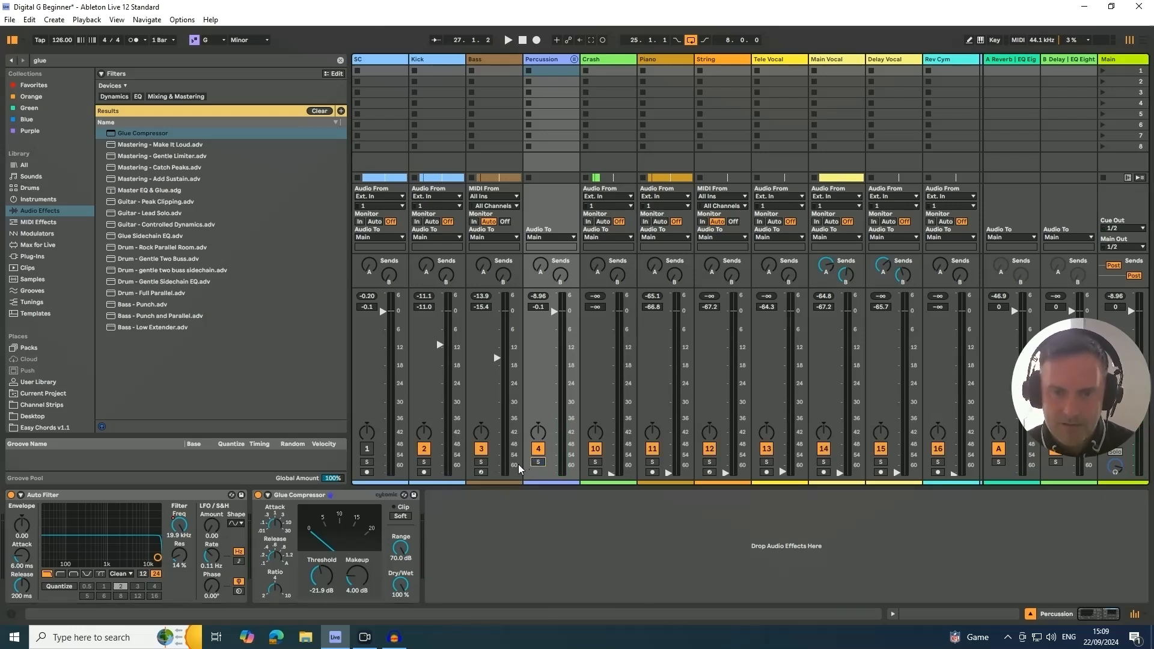
key(space)
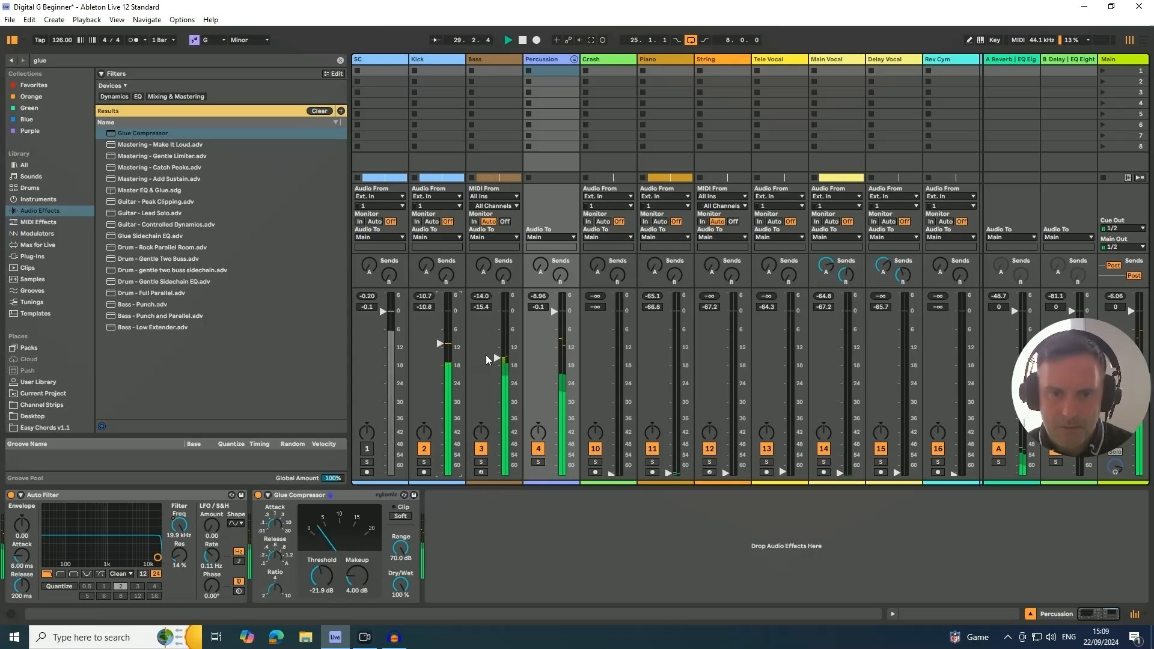
drag(496, 358, 497, 360)
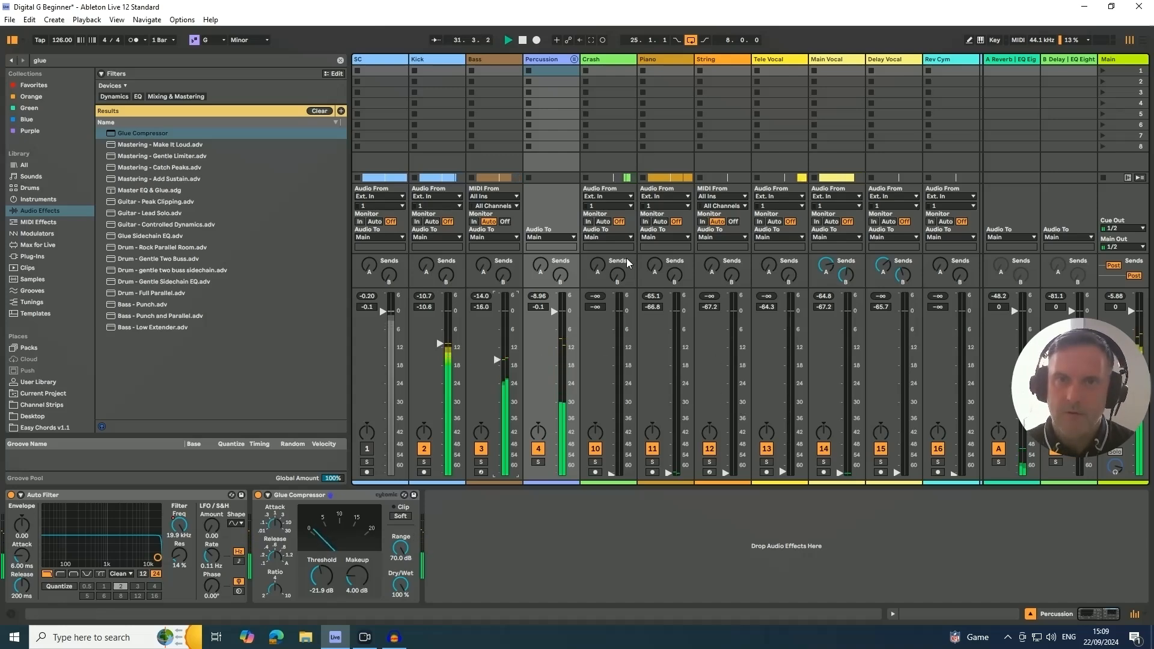
- Stop playback and move the Piano track above the Crash track in the arrangement
key(Tab)
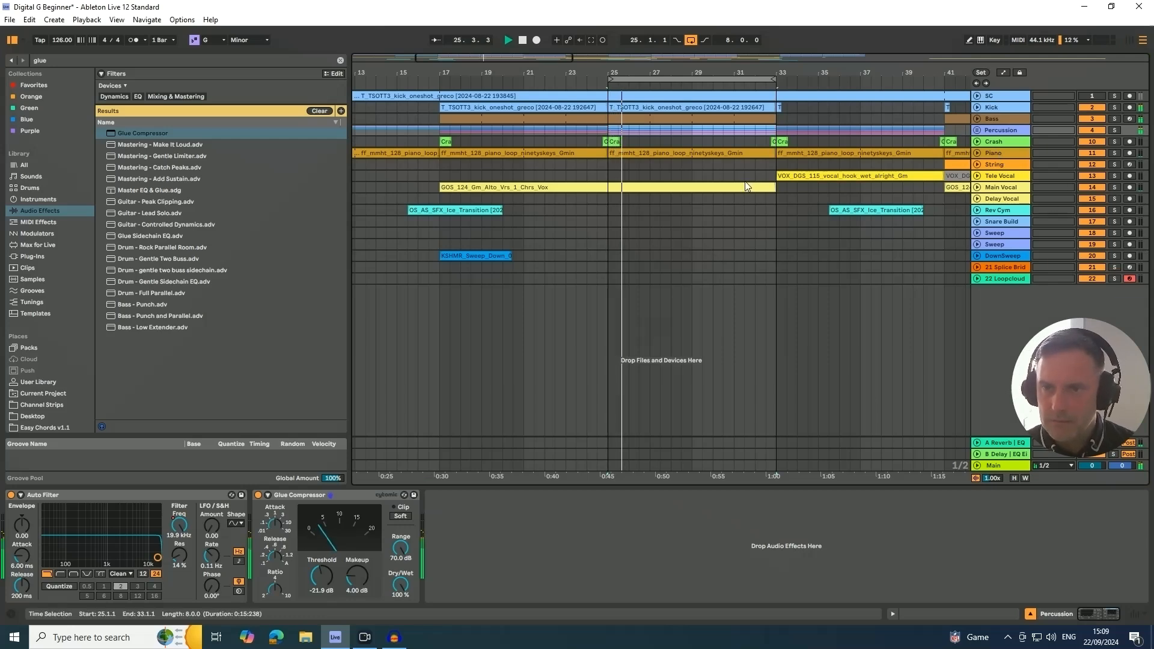
scroll(682, 77, down, 1)
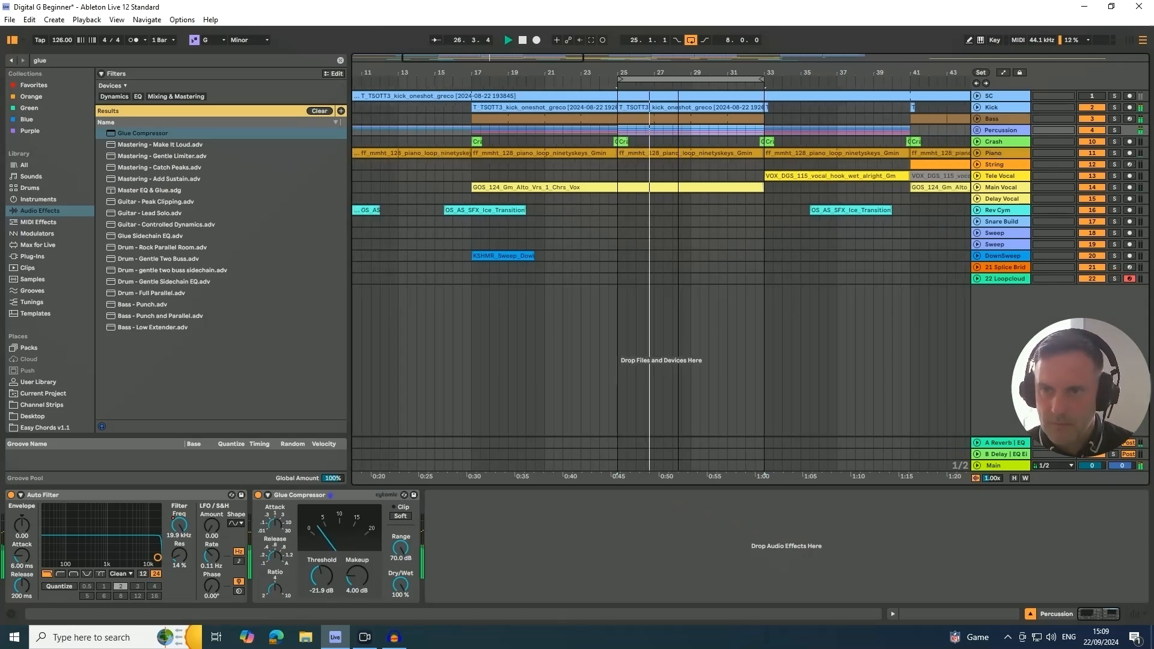
click(995, 142)
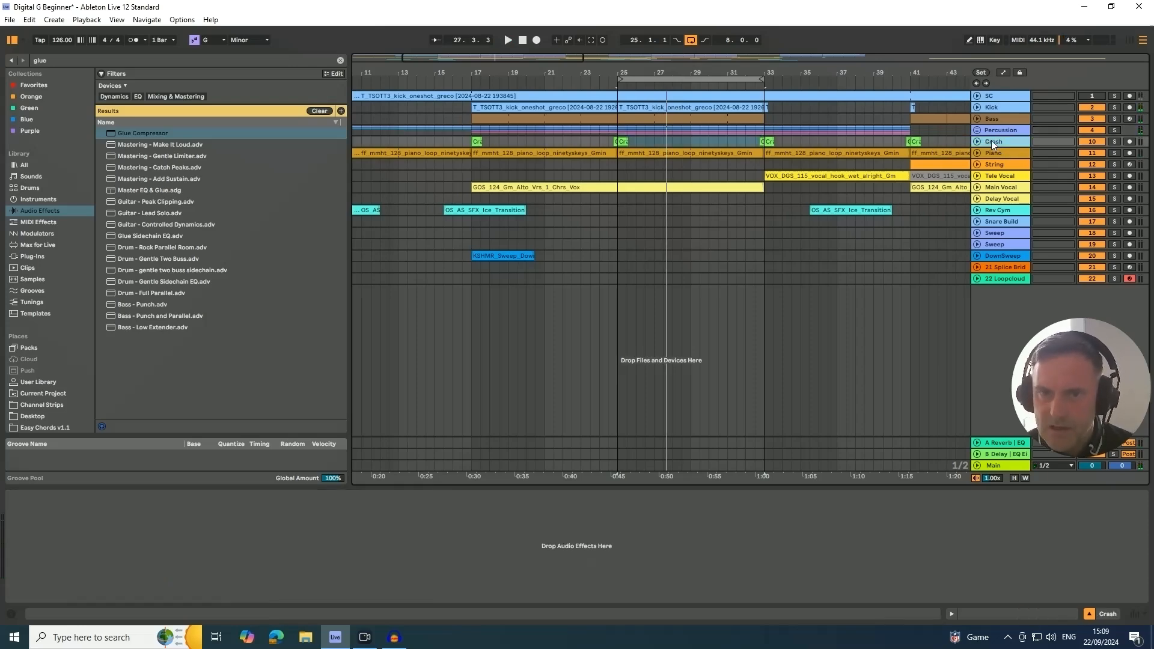
click(987, 157)
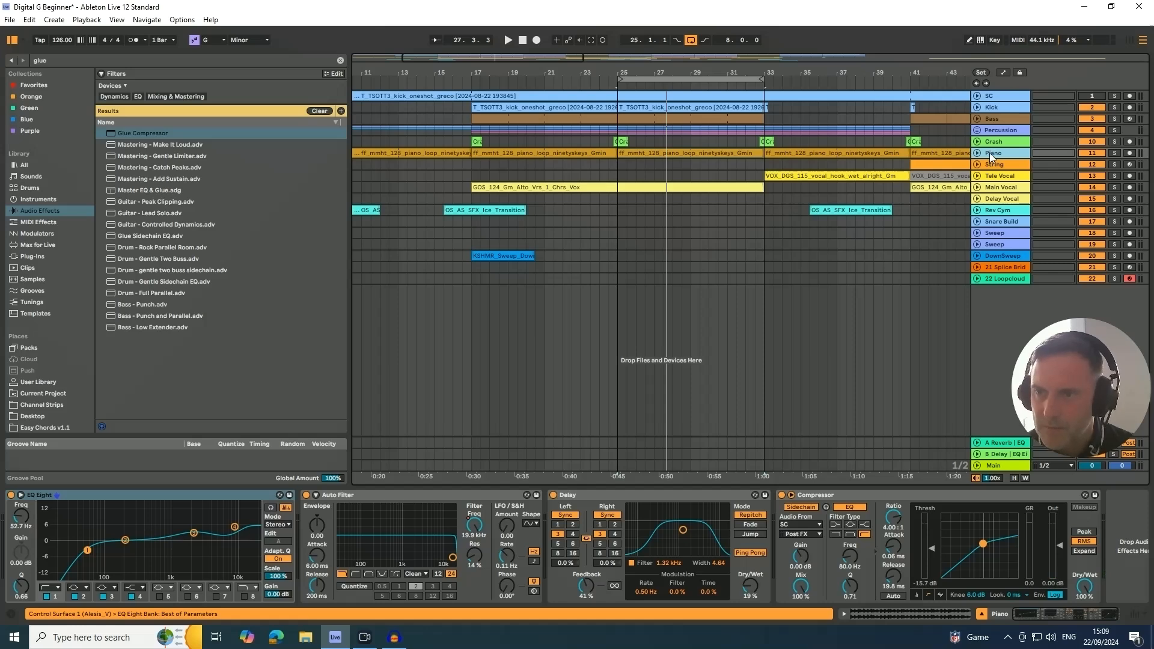
drag(989, 152, 992, 144)
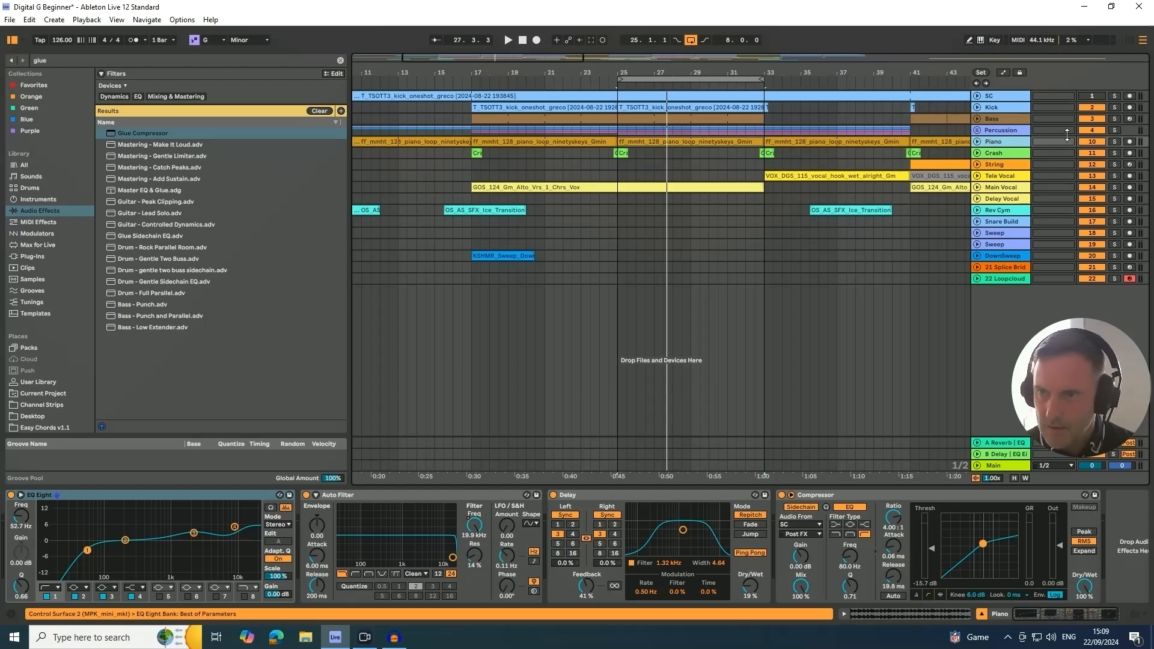
- Raise the Piano volume in the mixer to -16.4 dB while soloed, and unsolo it and raise it to -13.0 dB in the full mix
click(1115, 142)
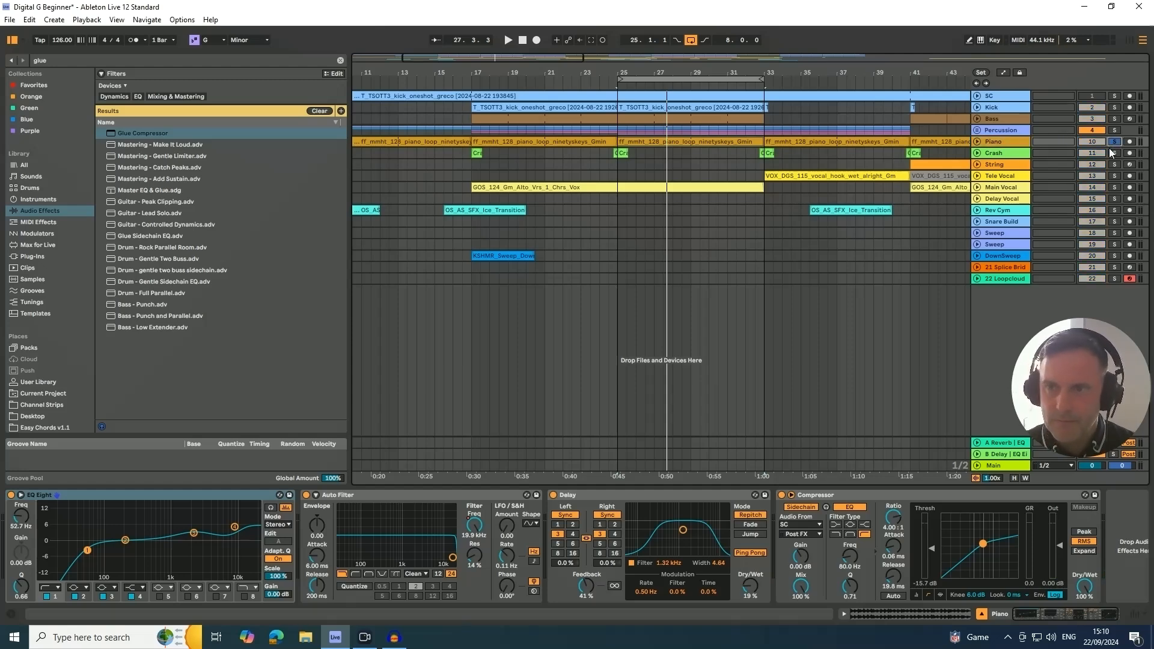
key(space)
key(Tab)
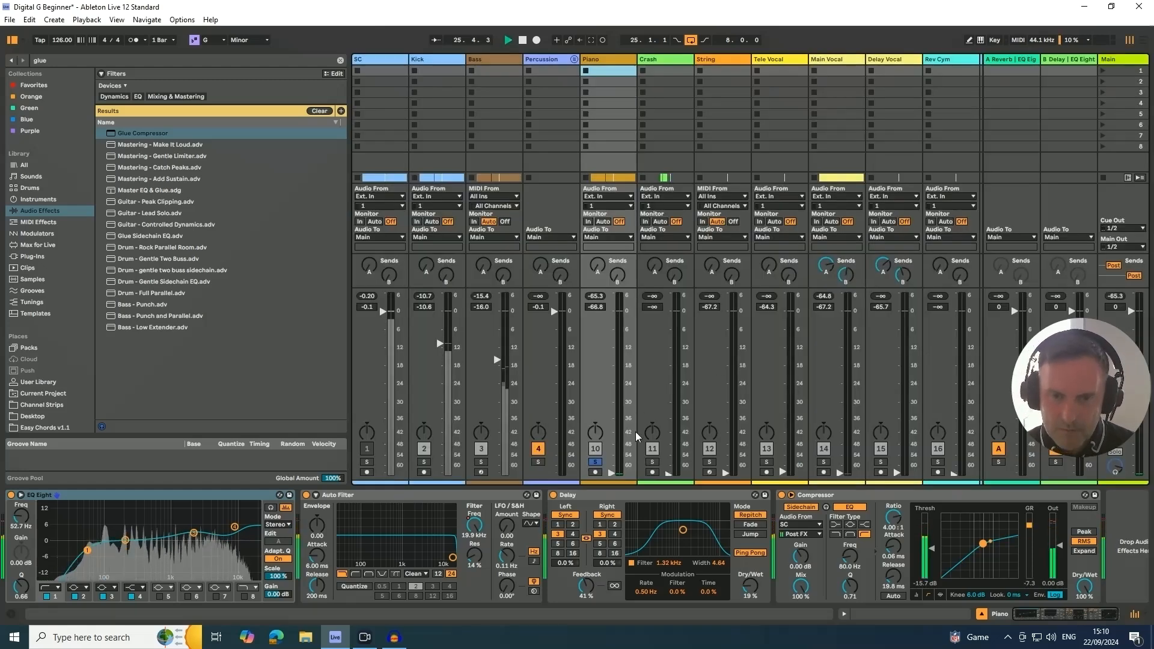
drag(611, 474, 610, 362)
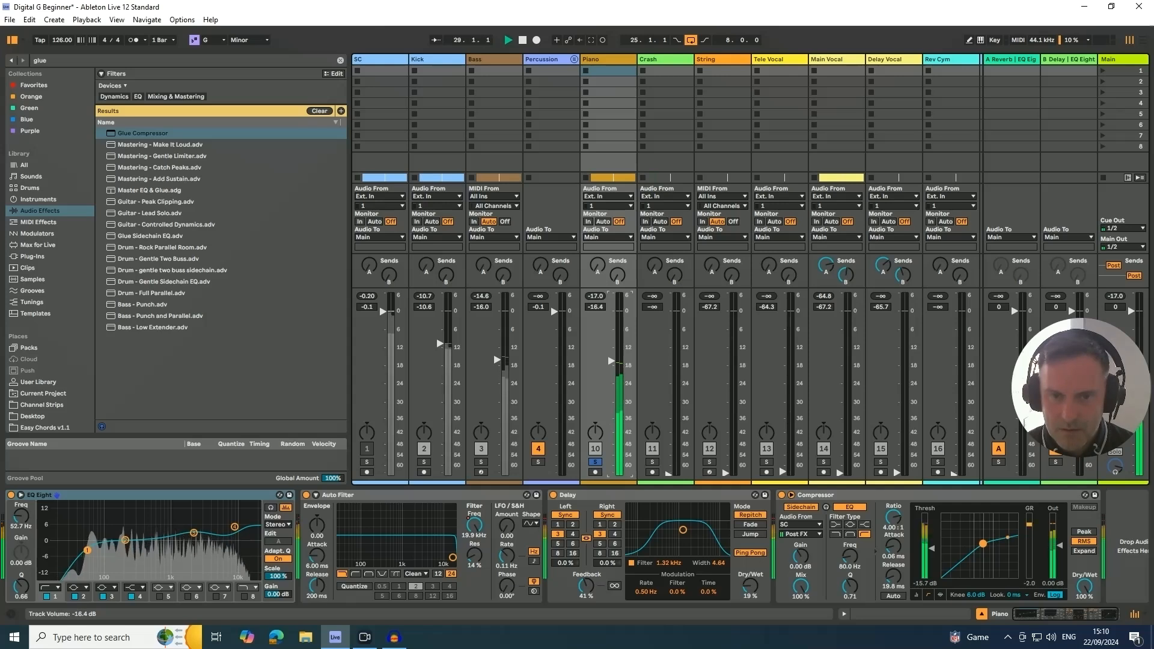
click(596, 463)
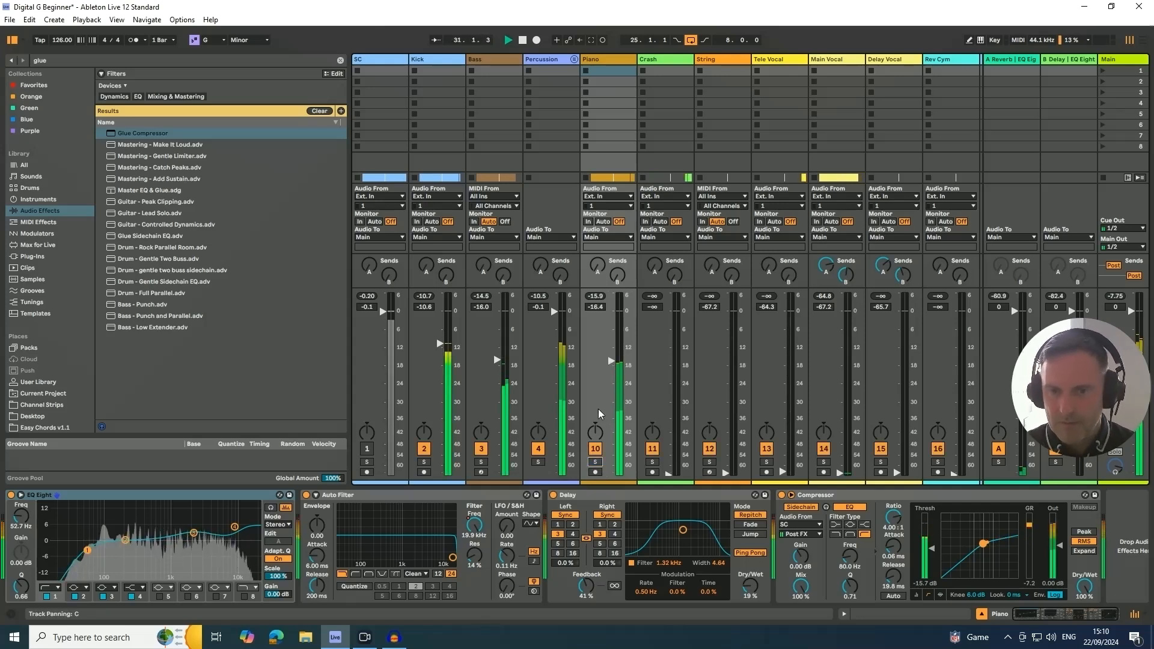
drag(609, 363, 609, 355)
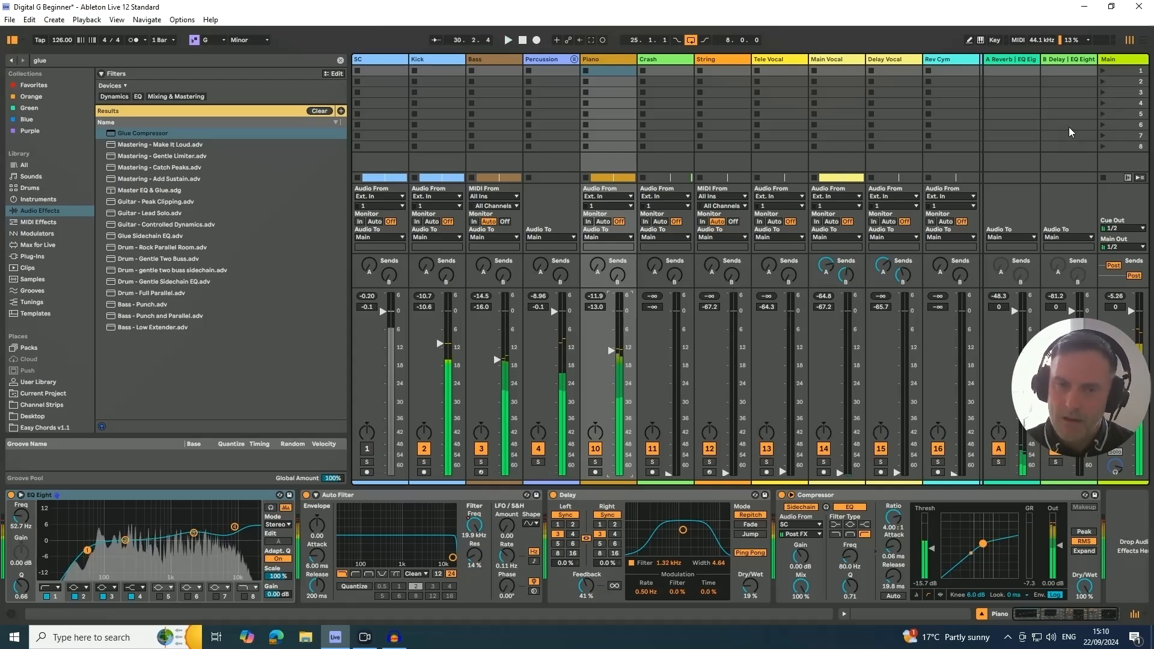
- Add a Utility device before the Limiter on the Main track
click(1119, 60)
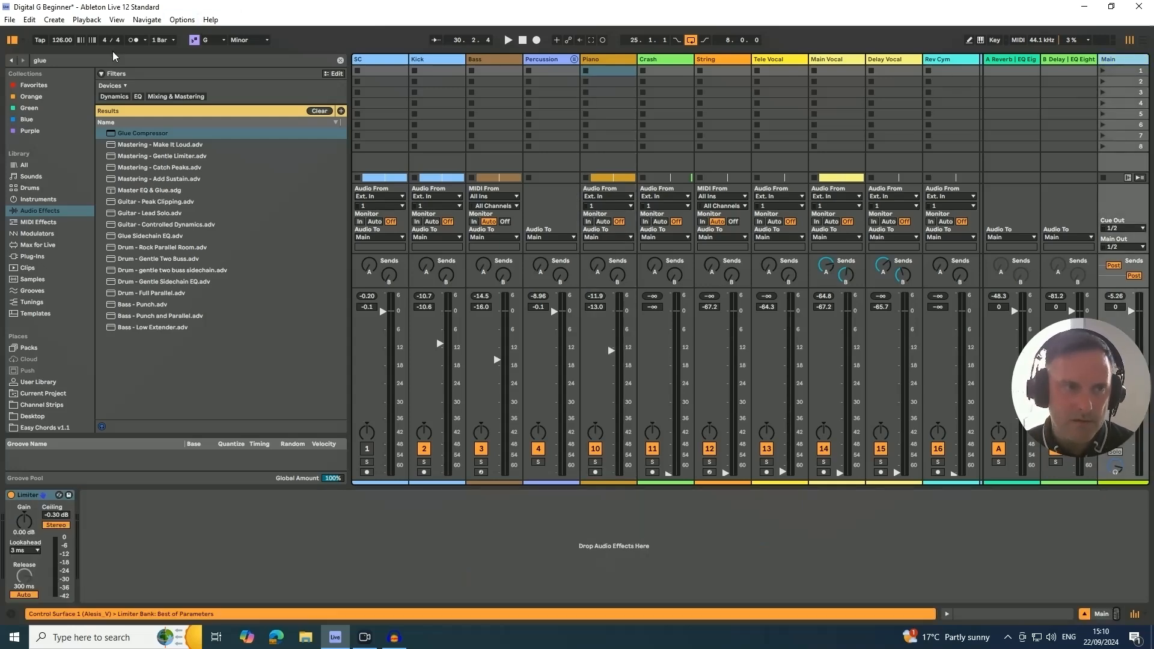
key(ctrl+f)
text(utility)
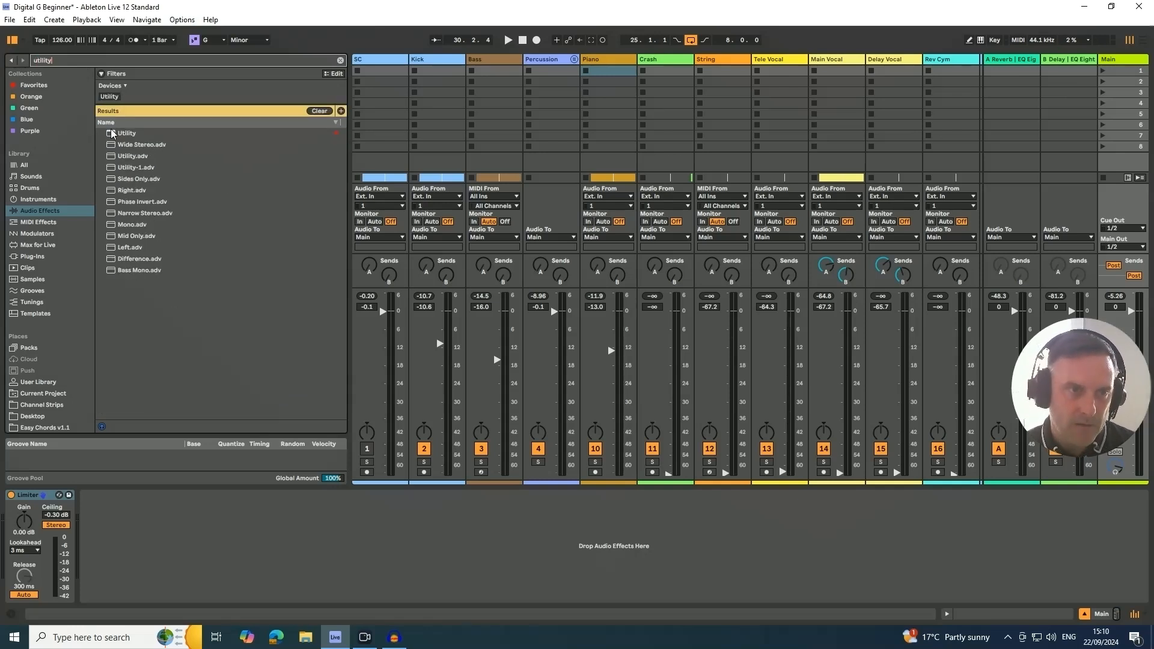
click(126, 134)
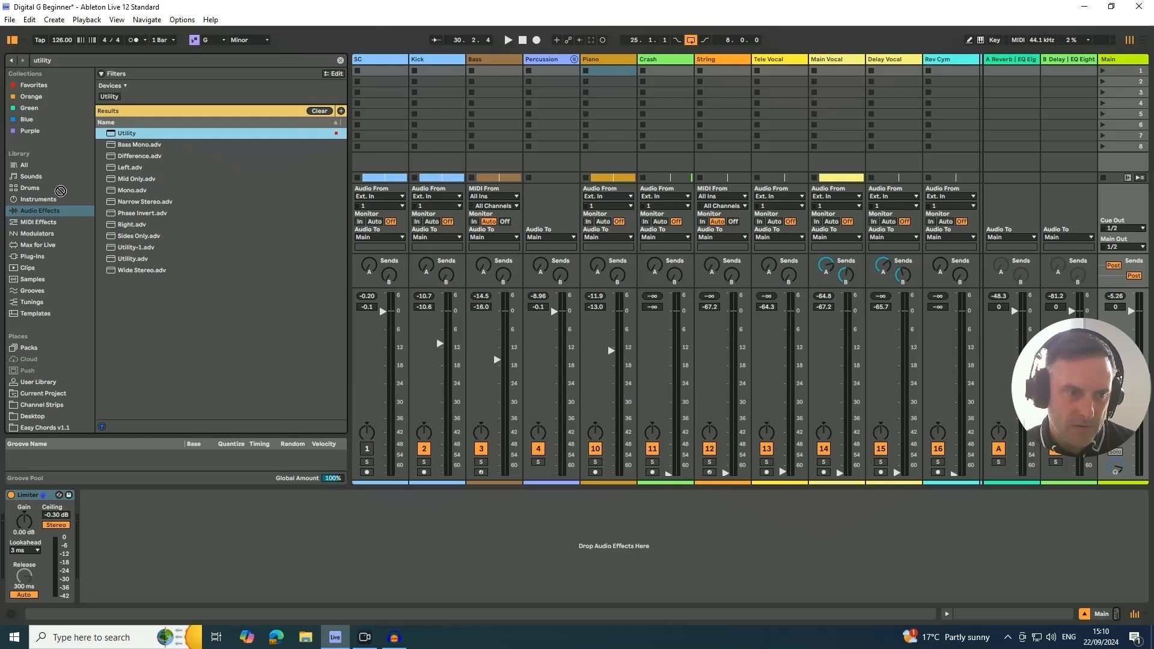
drag(5, 496, 8, 532)
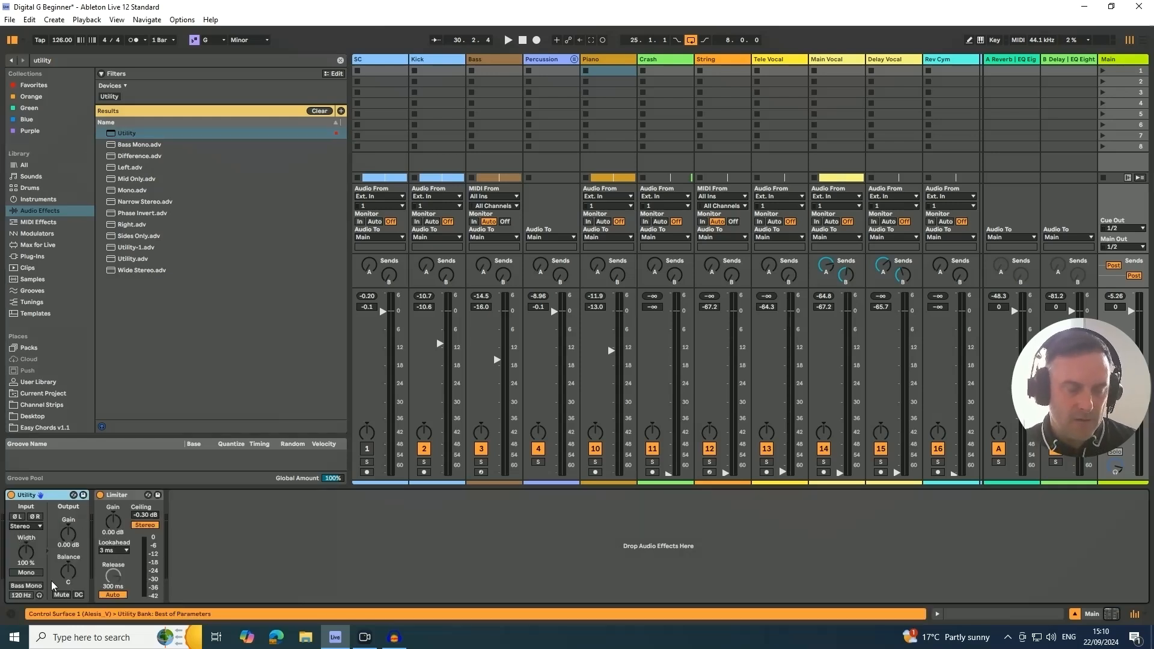
- Compare the mix in mono and stereo during playback by toggling Mono on the Main track's Utility, and stop playback
click(26, 574)
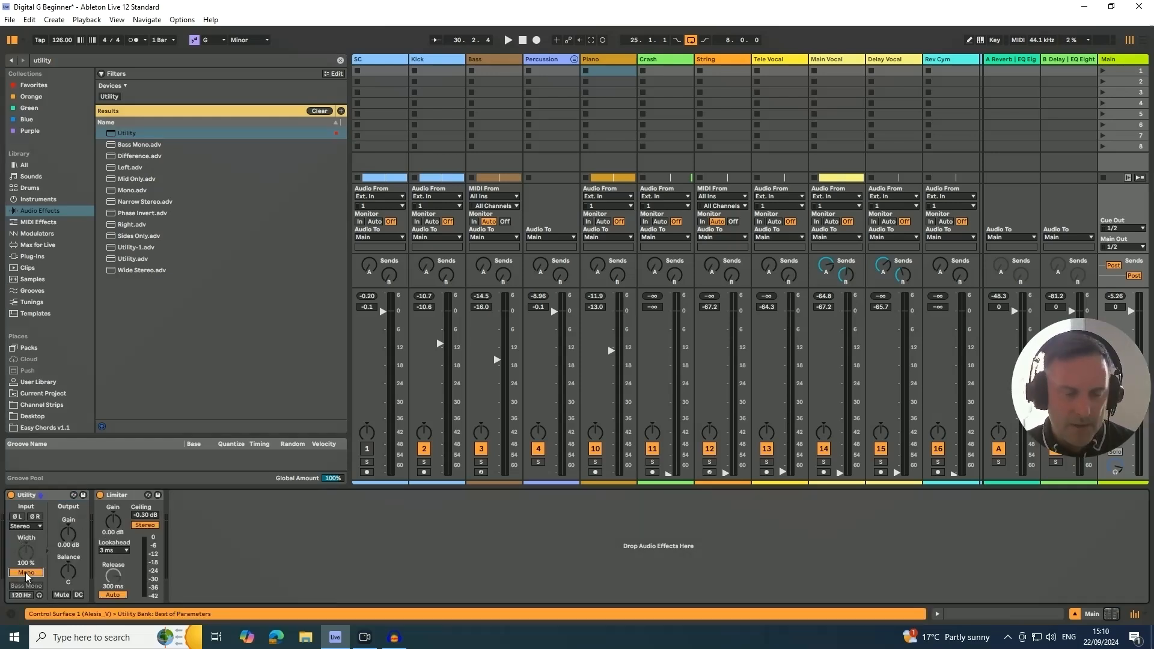
click(25, 574)
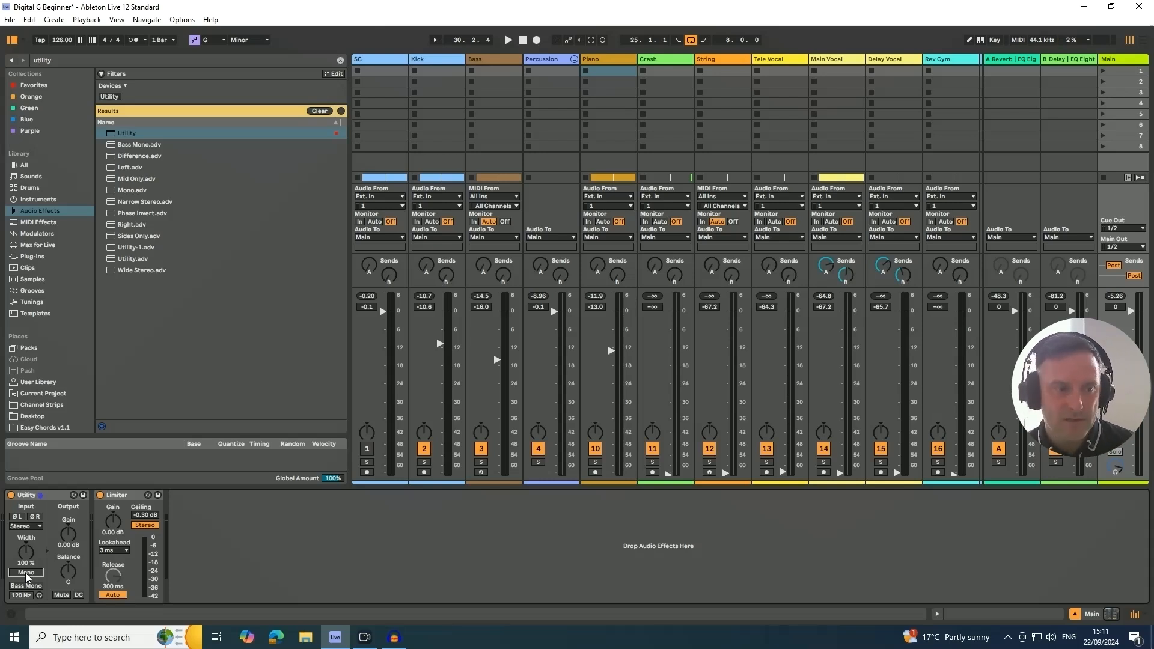
key(space)
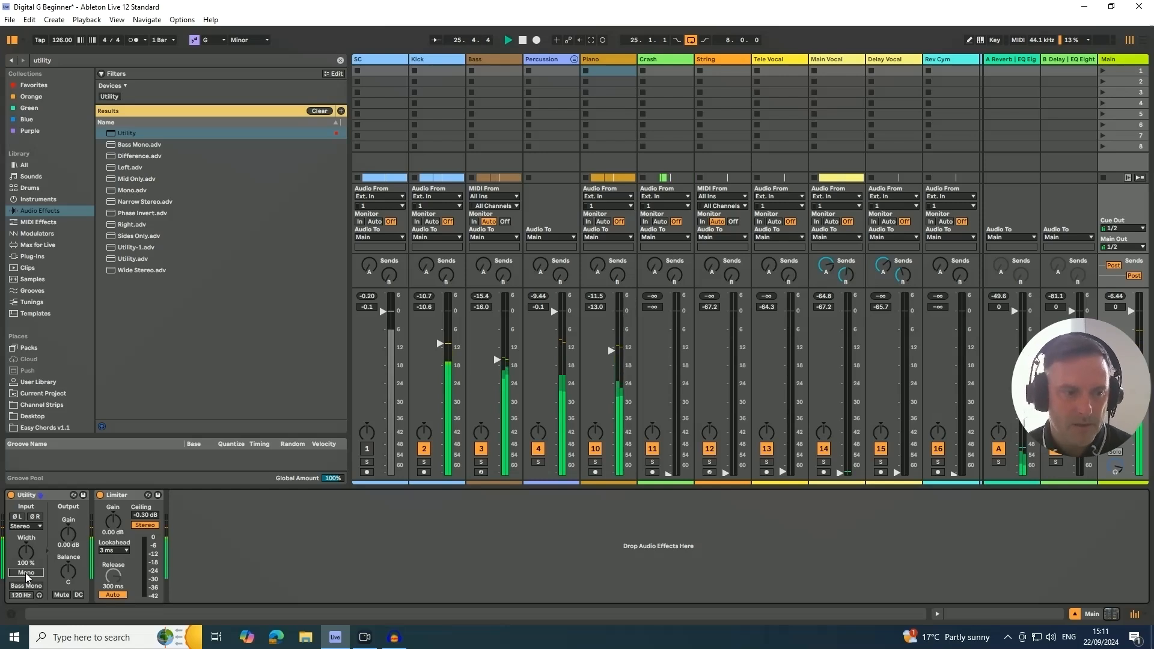
click(25, 575)
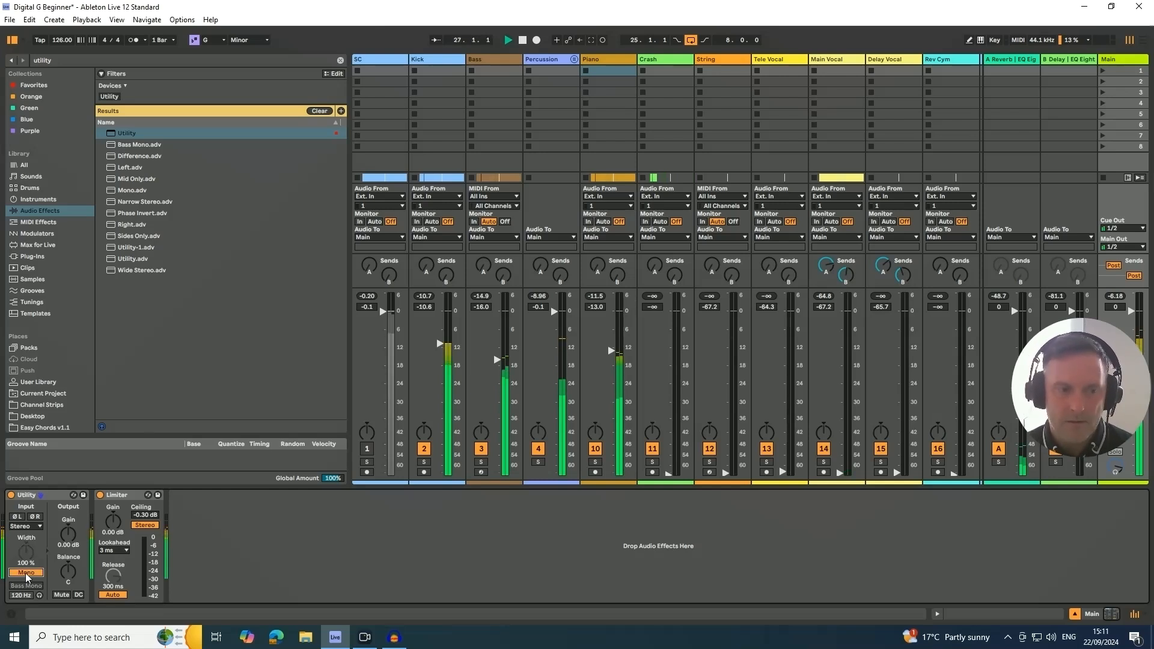
click(26, 574)
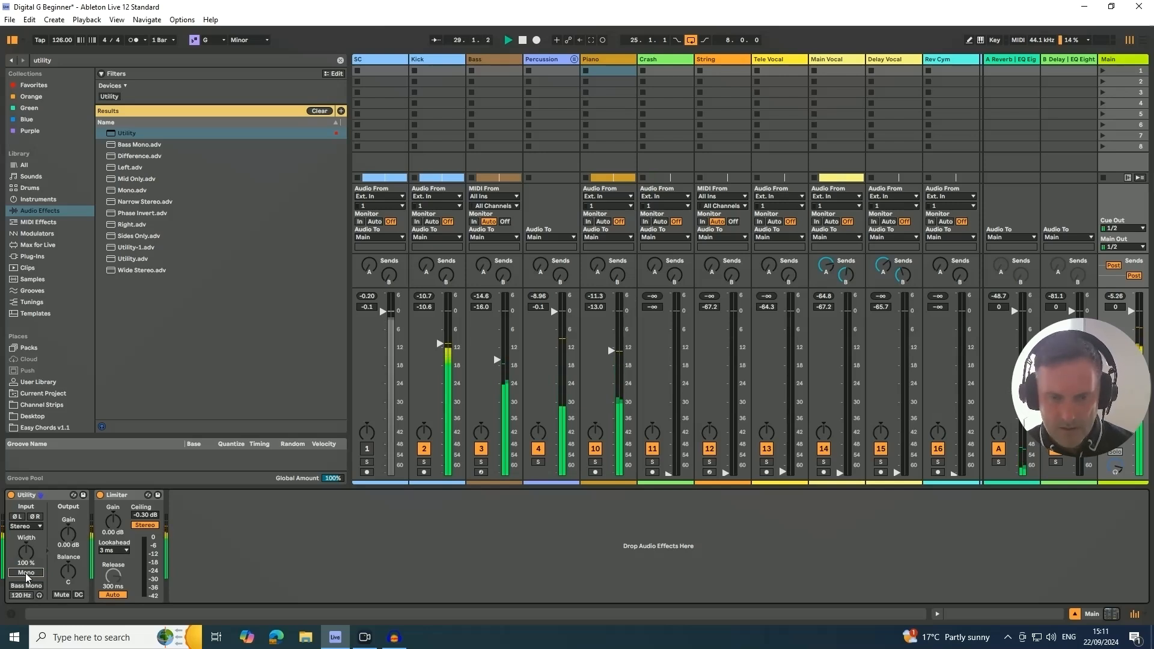
key(space)
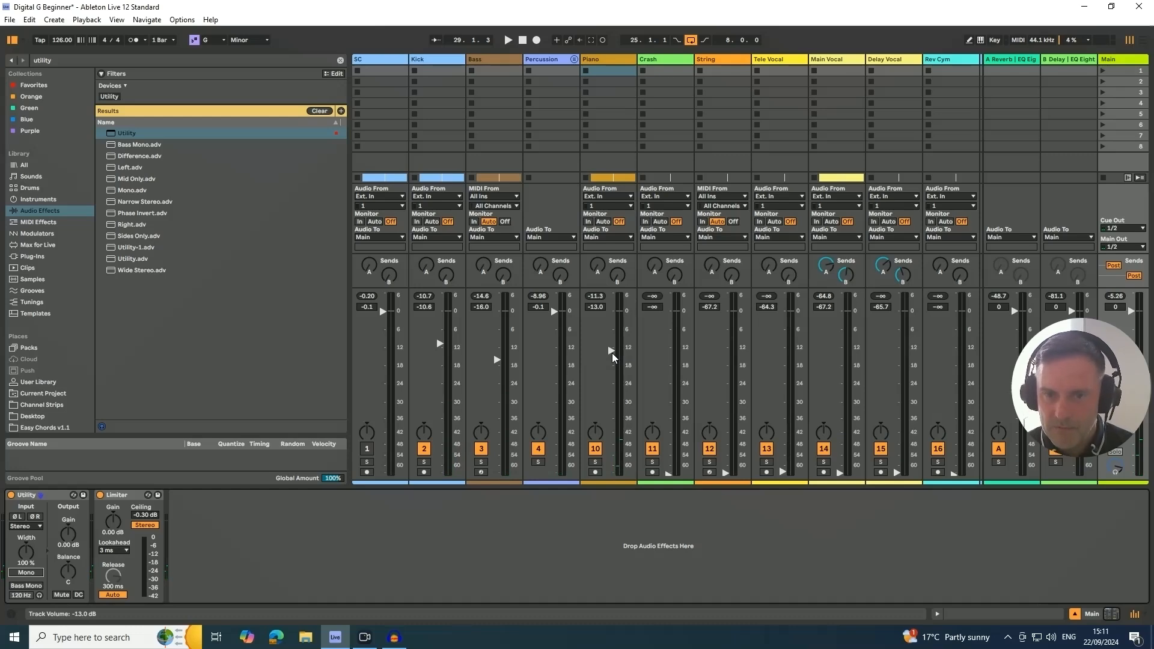
- During playback, compare the Piano with its EQ Eight bypassed and active, and raise the Piano volume to -12.6 dB
key(space)
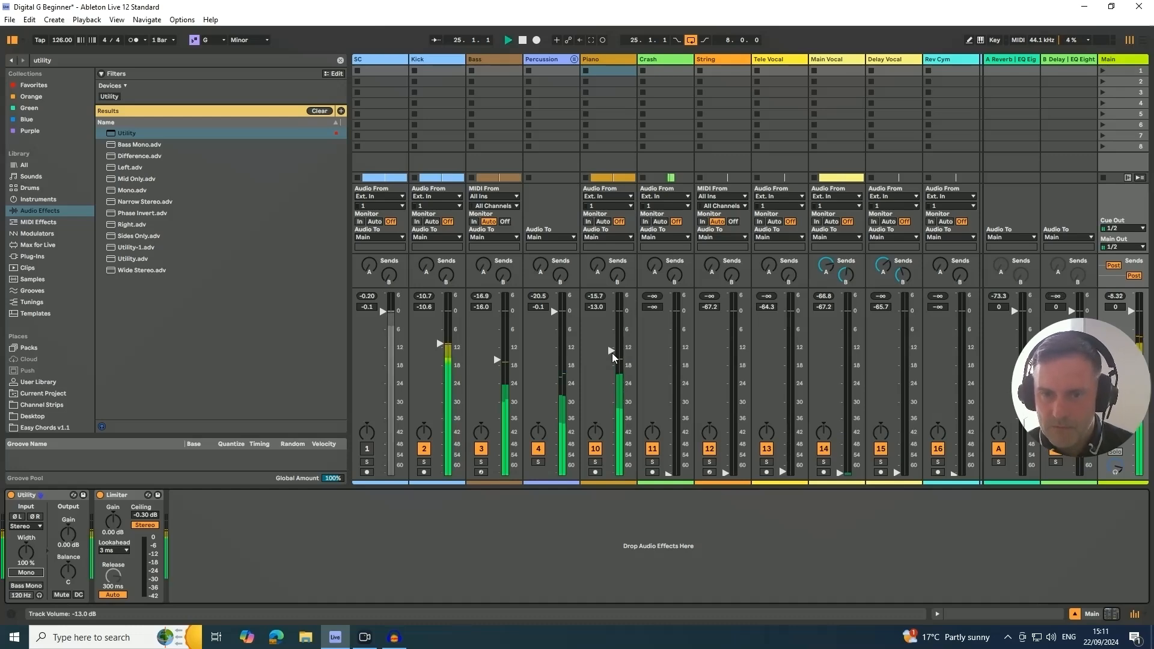
click(607, 60)
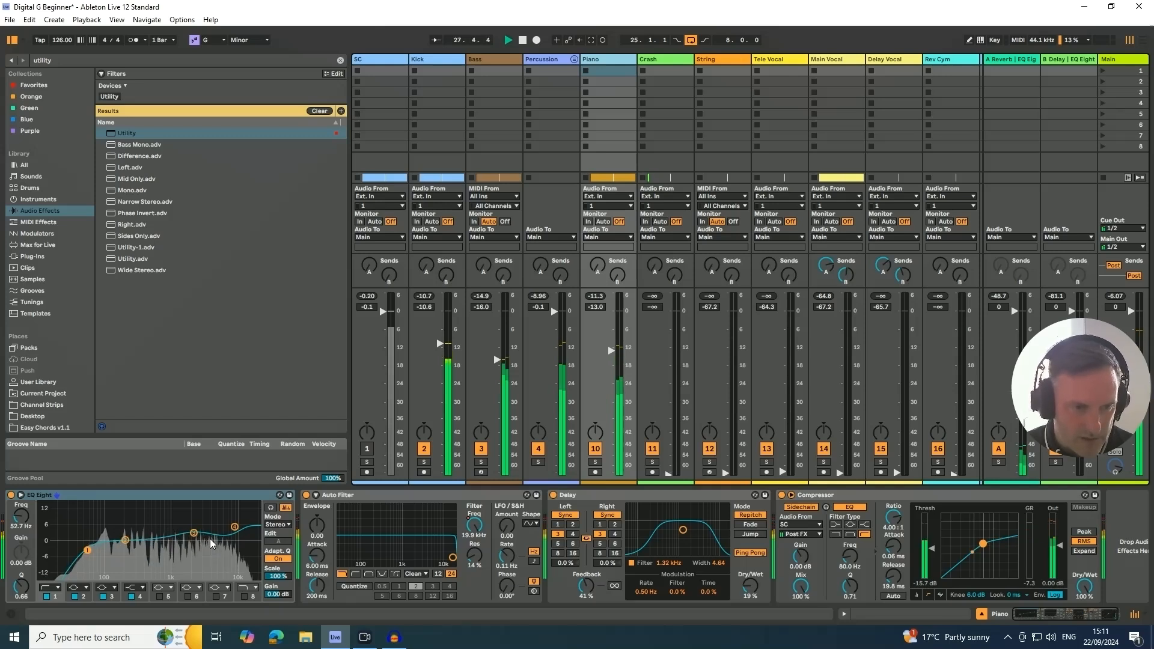
click(11, 495)
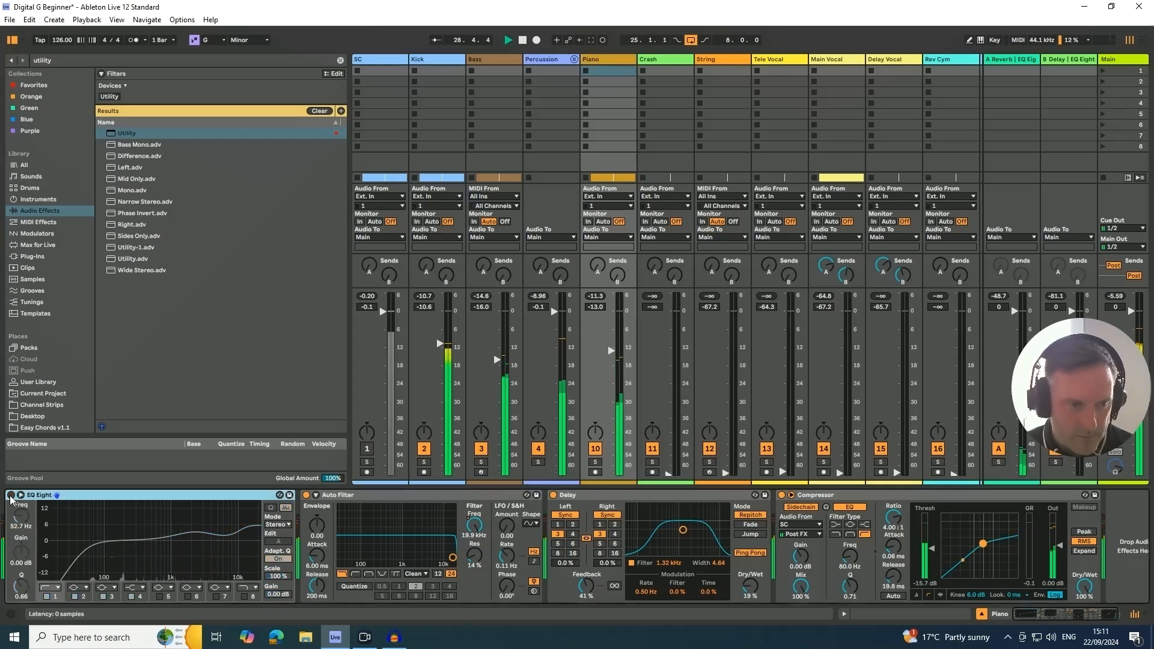
click(11, 494)
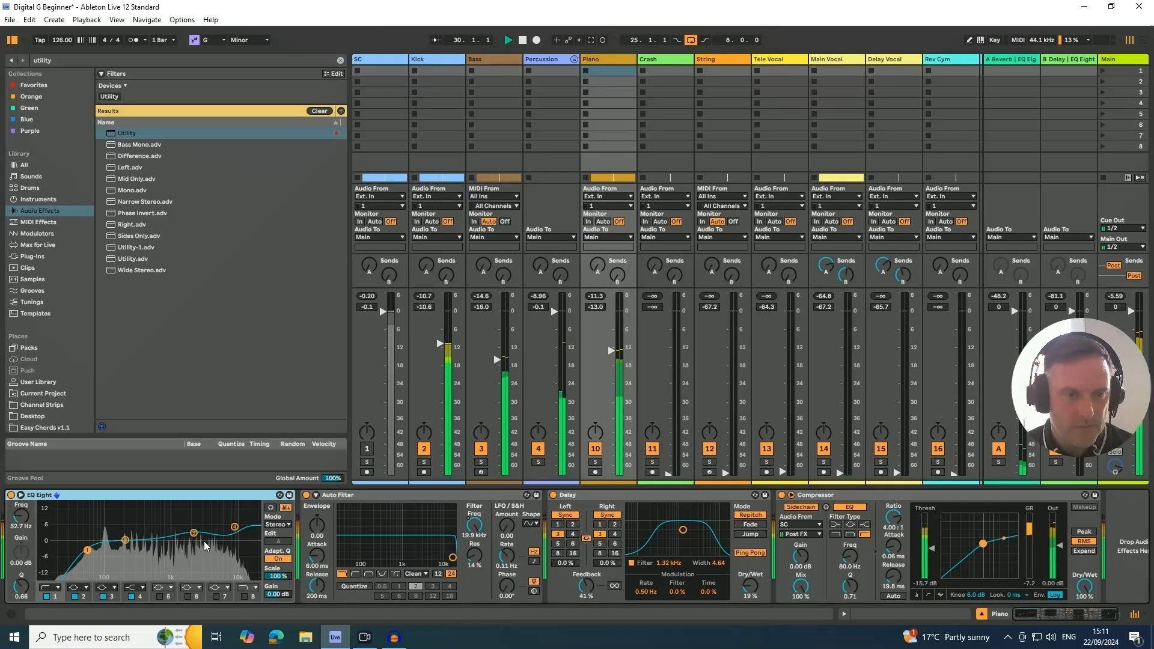
click(235, 527)
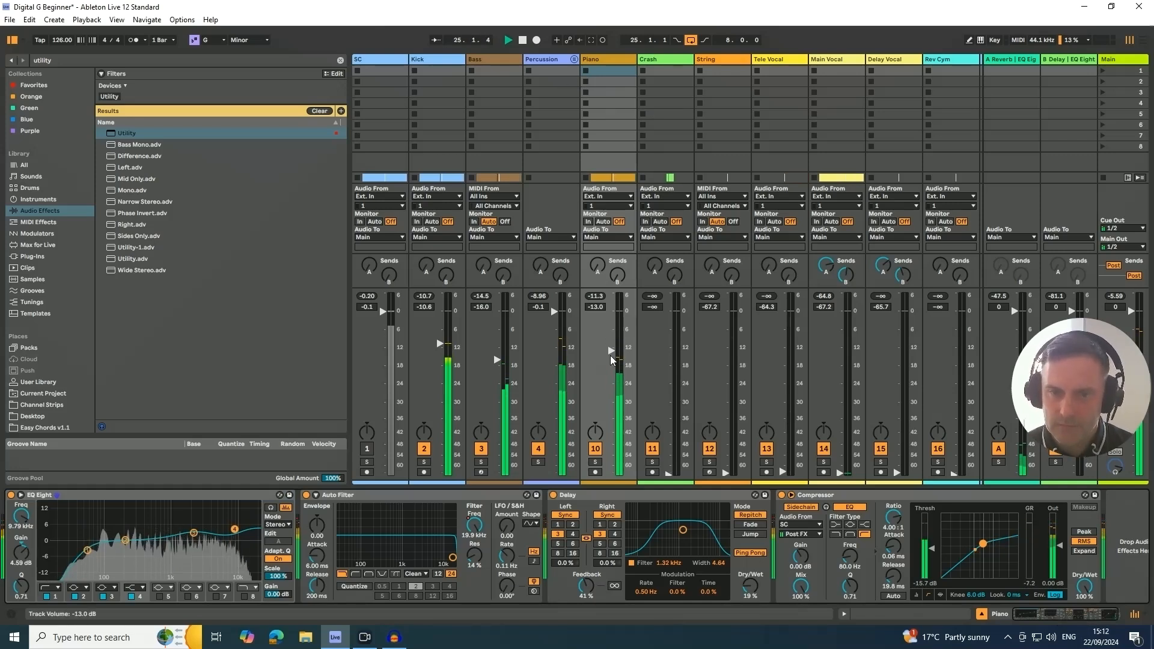
drag(612, 356, 608, 355)
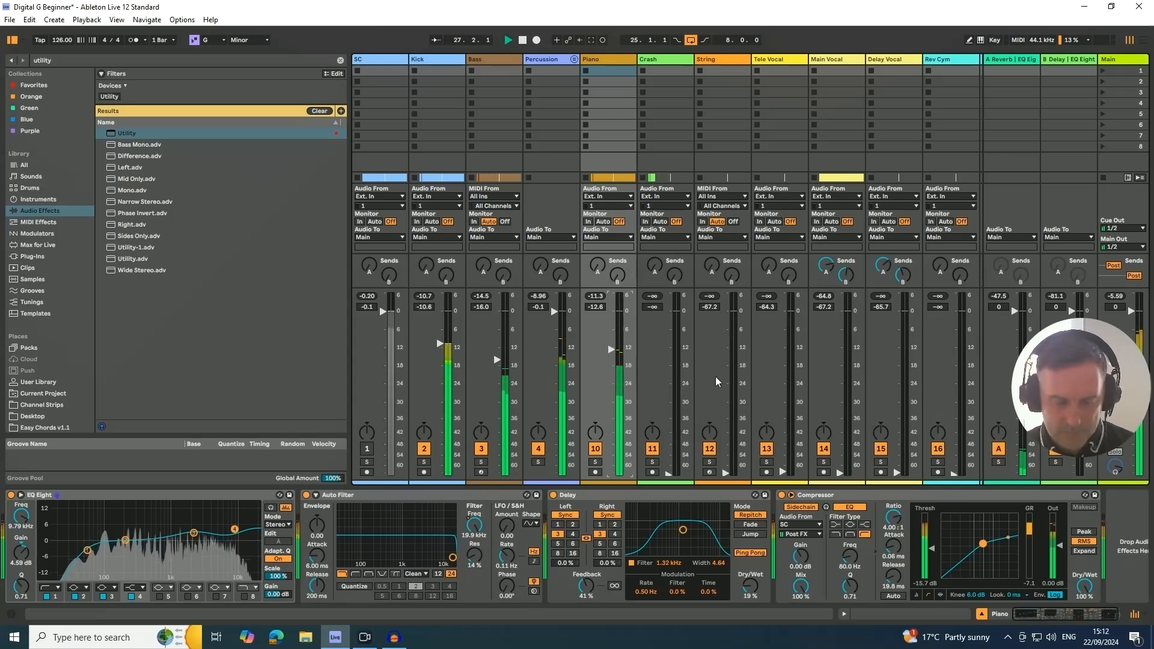
- Move the Main Vocal and Delay Vocal tracks together to directly below the Piano track in the arrangement
key(Tab)
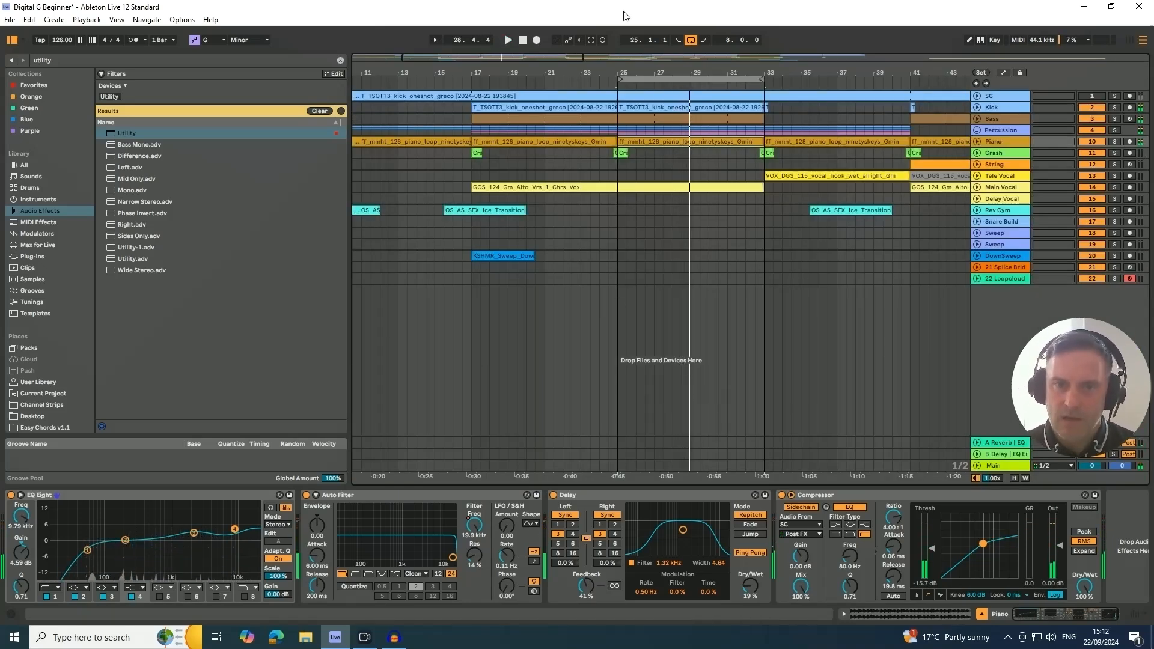
drag(699, 73, 576, 42)
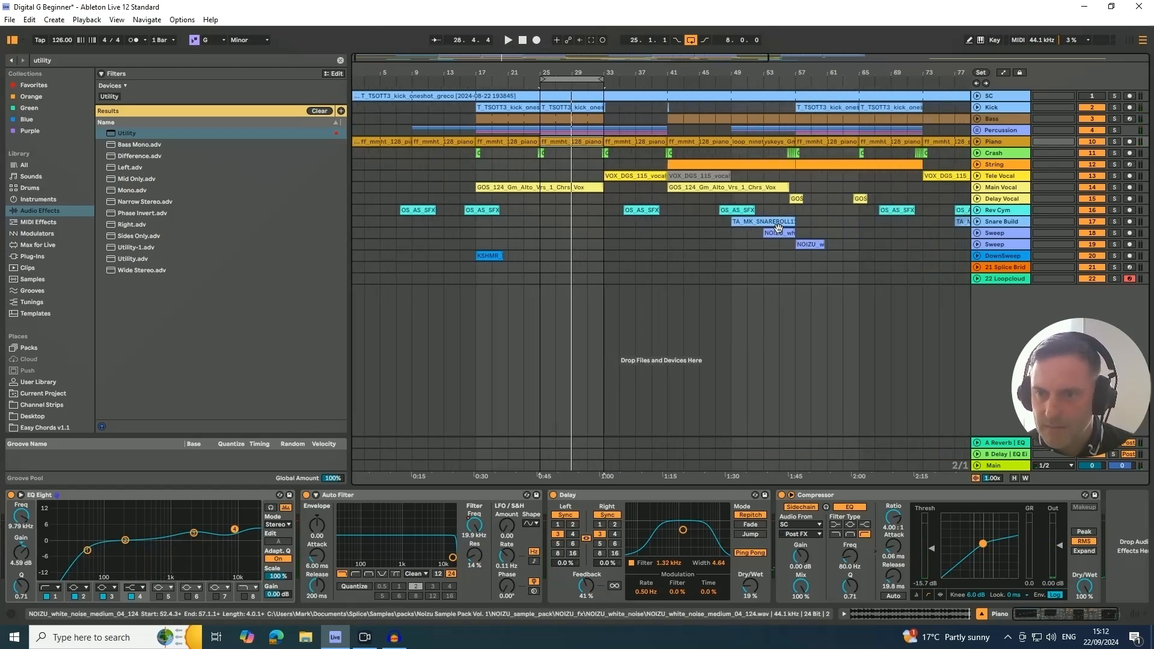
click(564, 188)
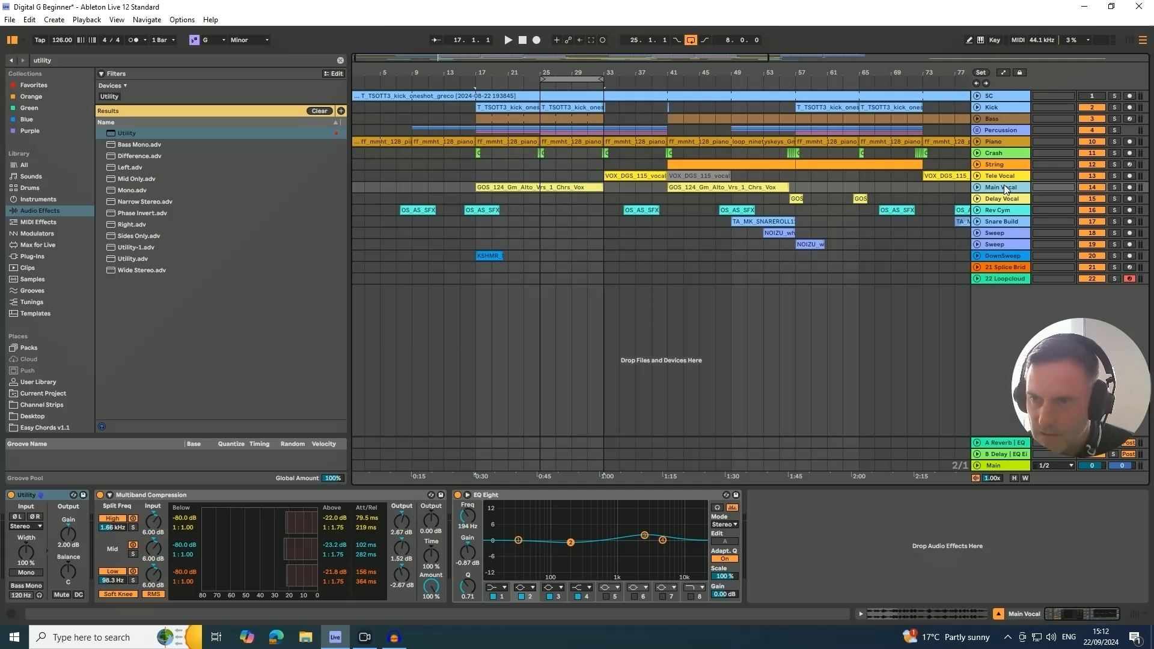
click(1001, 201)
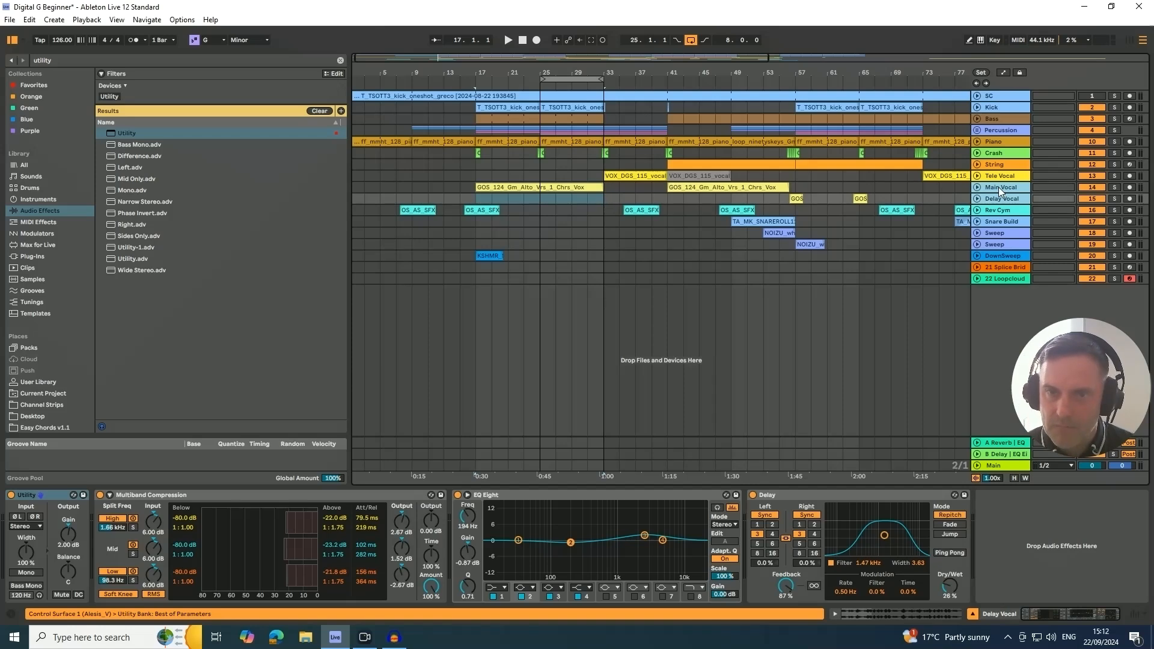
drag(998, 186, 1008, 149)
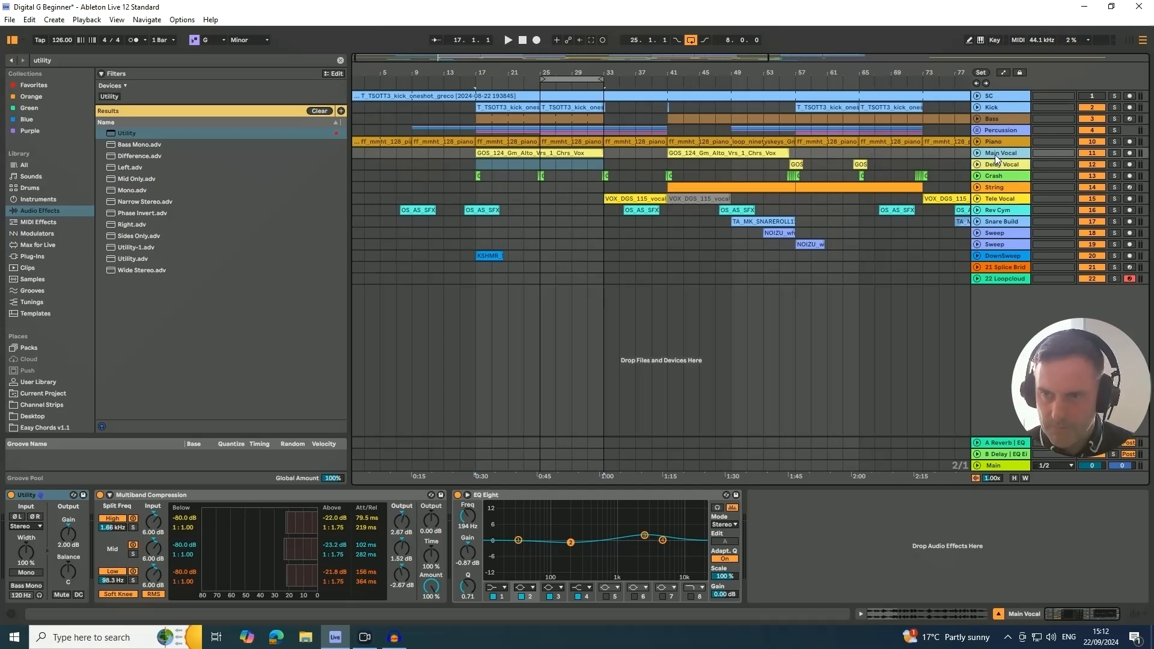
- Play the mix from the vocal's start, raise the Main Vocal volume to -11.8 dB and set its A Reverb send to -8.0 dB
key(Tab)
key(space)
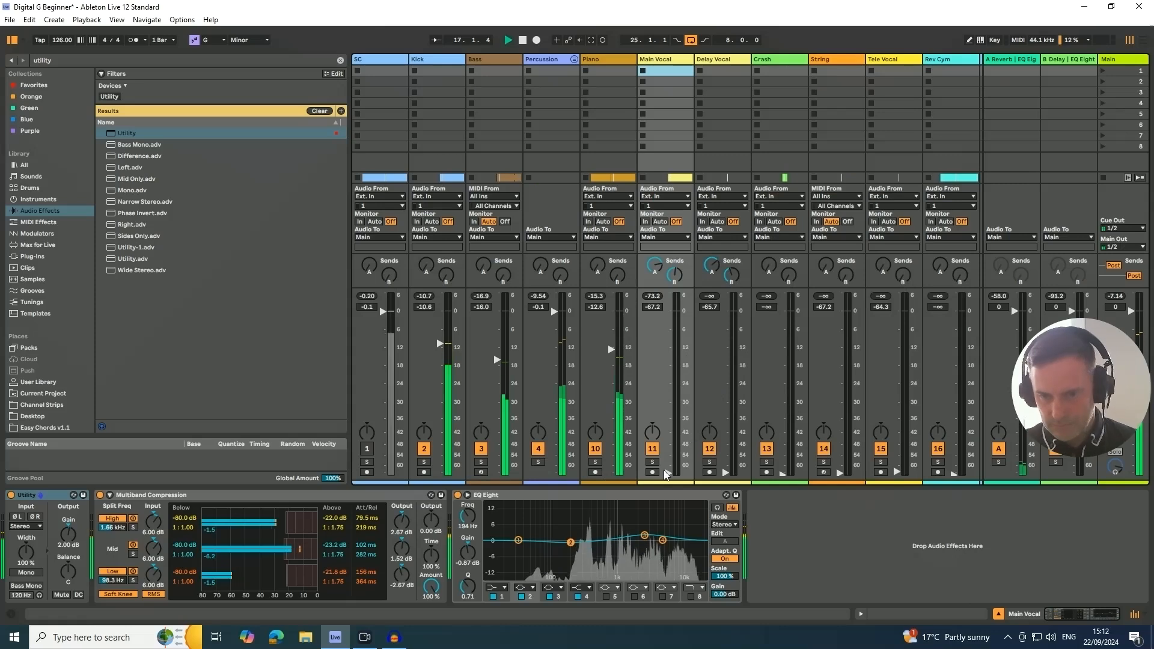
drag(668, 472, 669, 352)
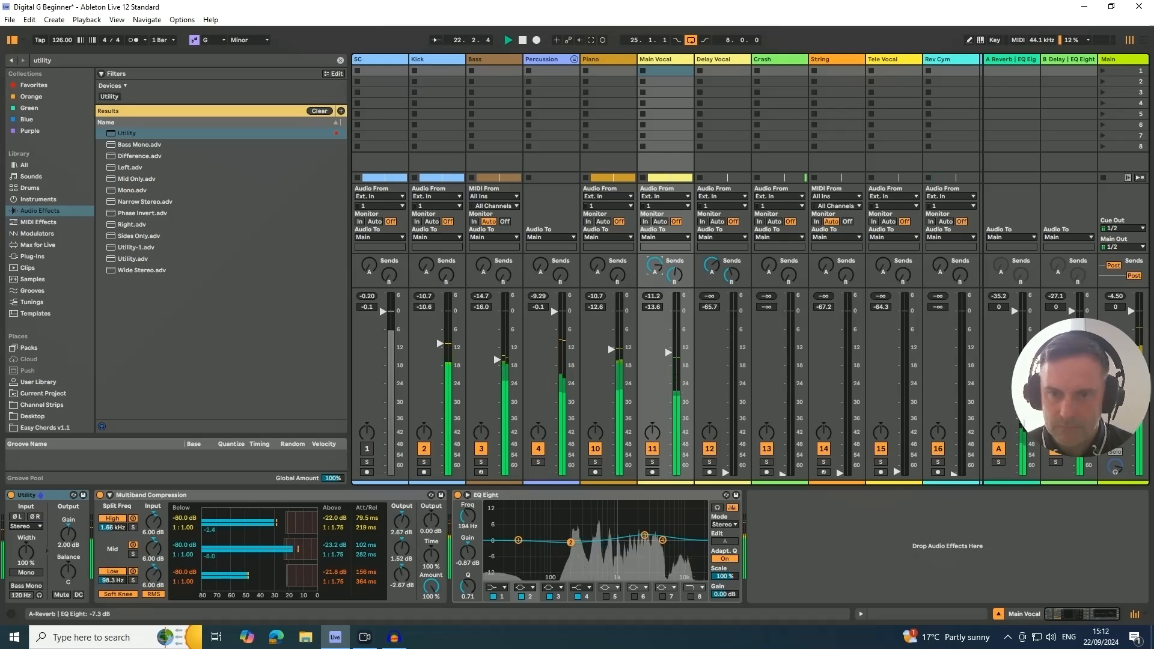
drag(654, 265, 654, 263)
drag(669, 355, 667, 350)
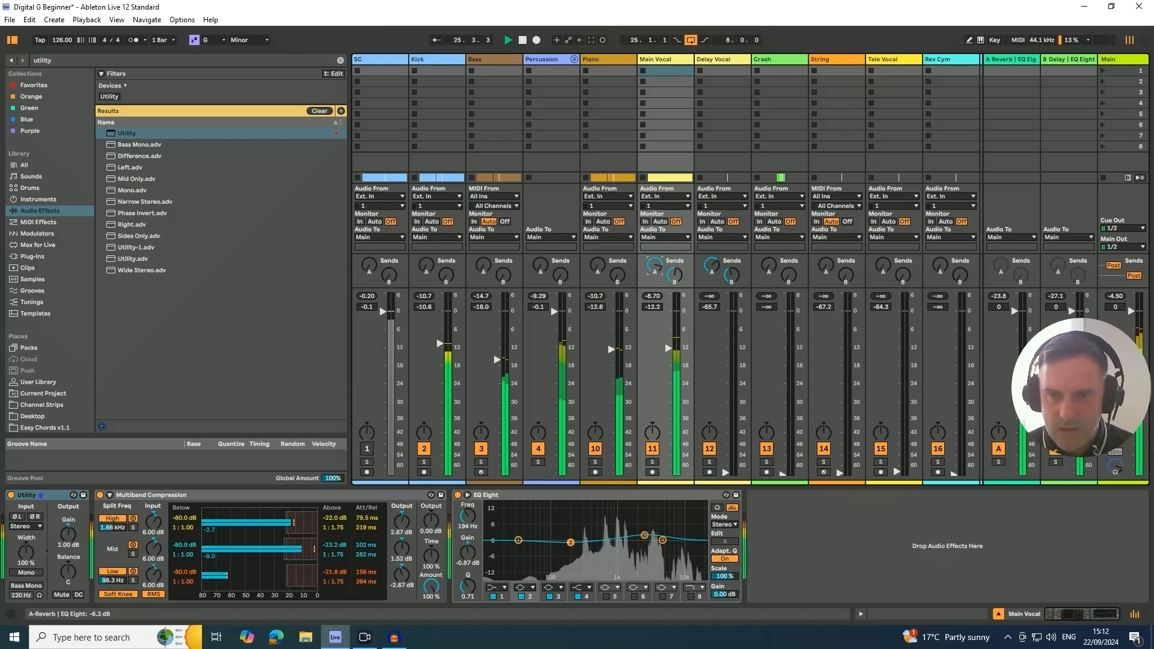
drag(655, 265, 654, 267)
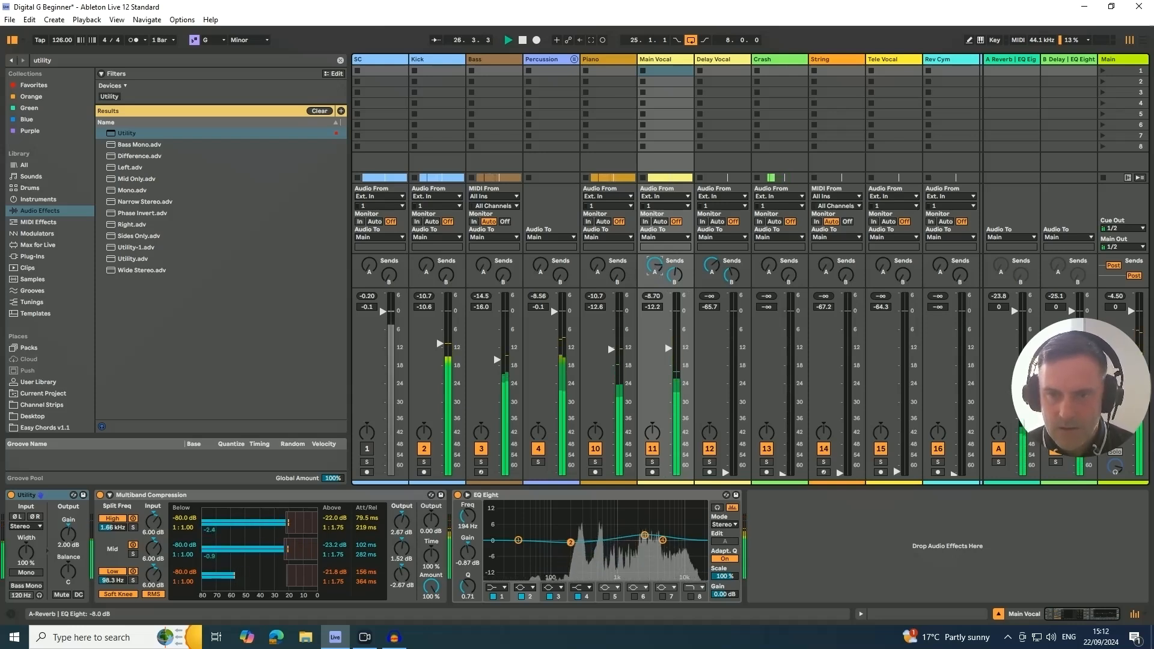
drag(669, 348, 669, 346)
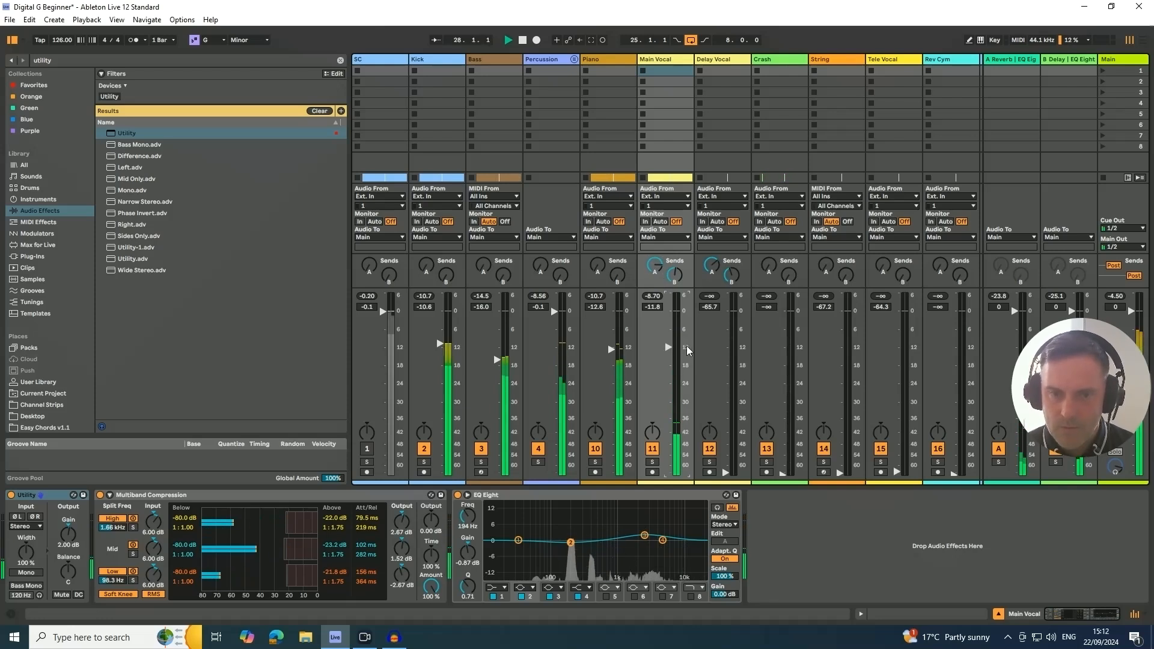
- Check the Main track's devices, raise the Main Vocal volume to -11.0 dB and show the Main Vocal's devices again
click(1119, 62)
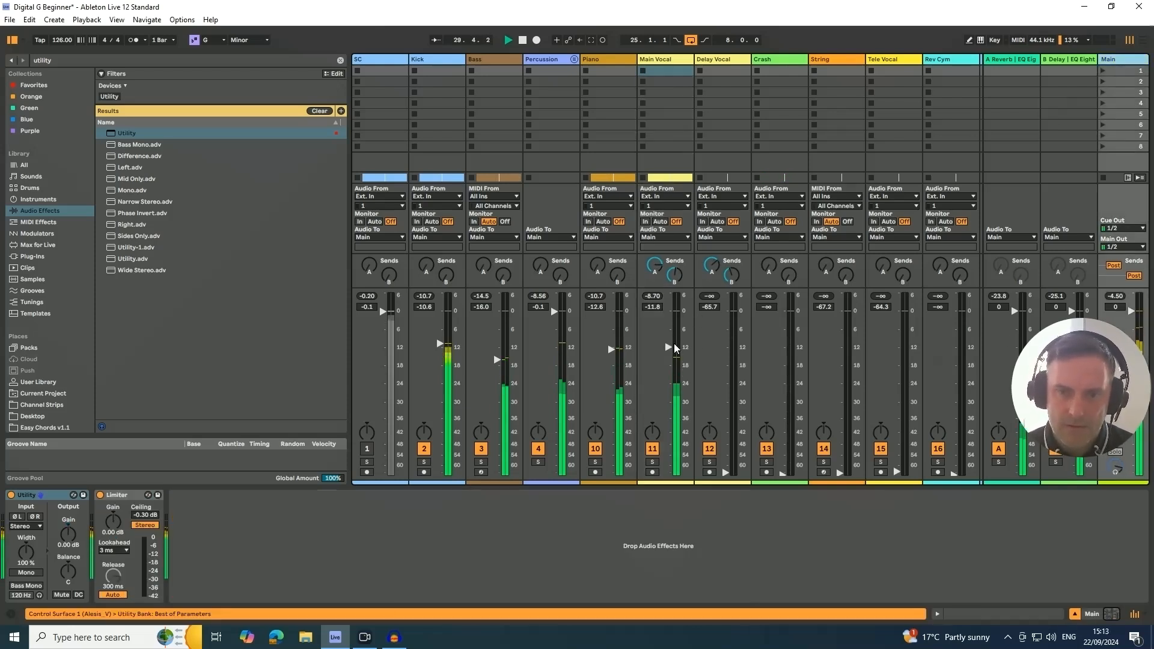
drag(670, 346, 669, 344)
click(655, 60)
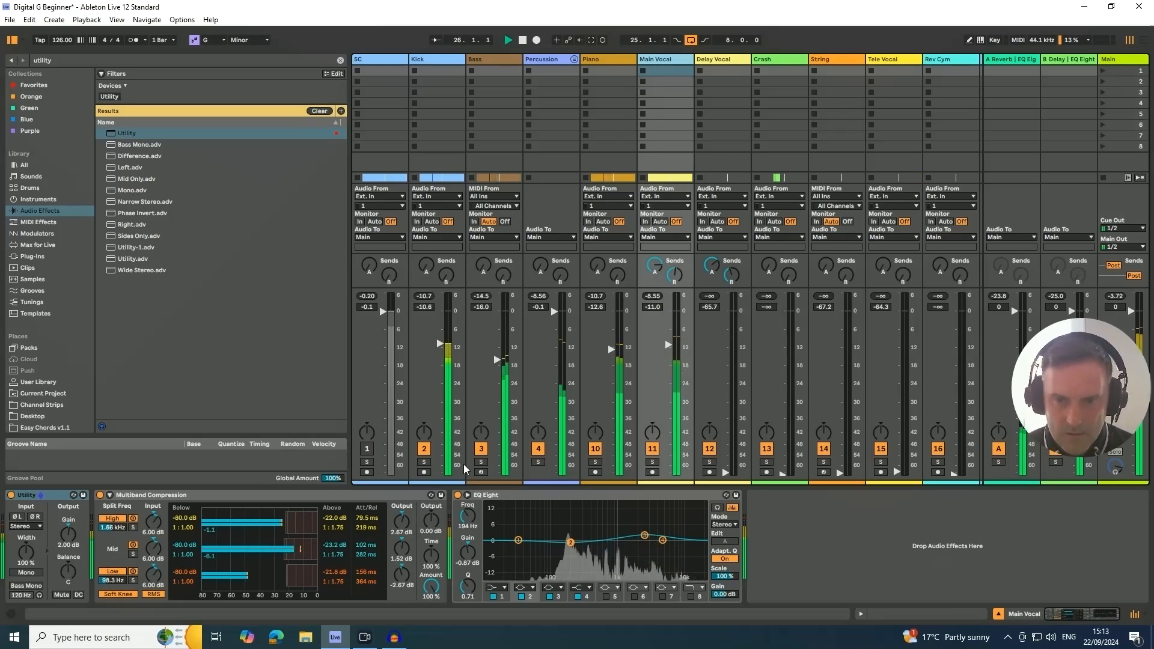
key(Tab)
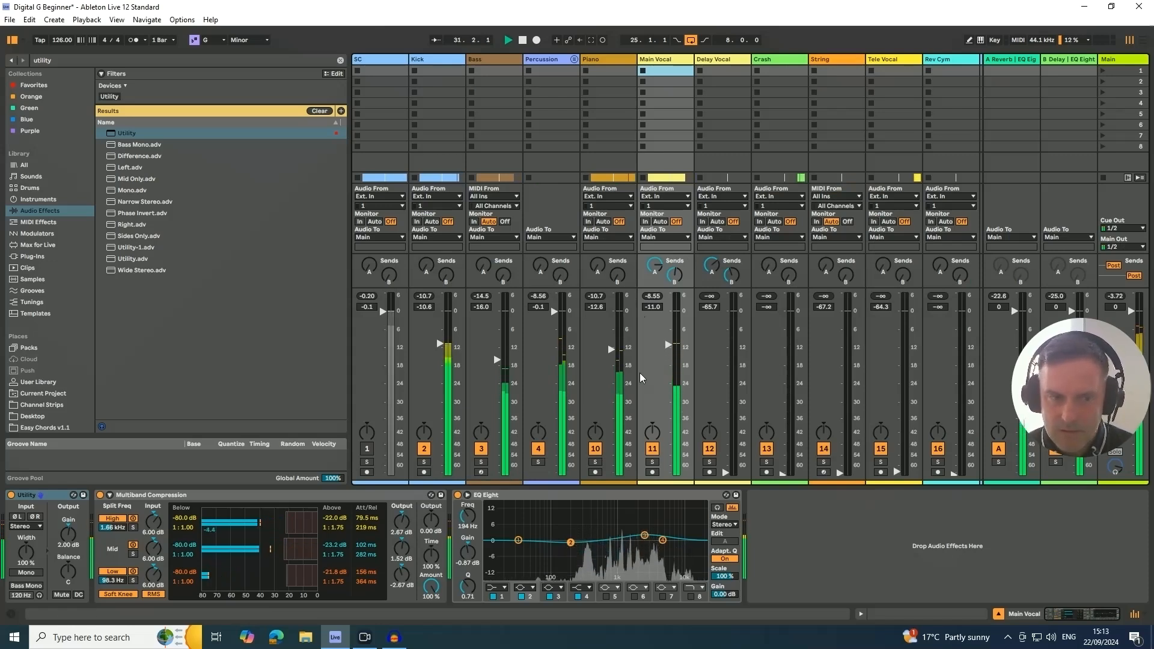
- Make band 1 of the Main Vocal's EQ Eight a low cut at 138 Hz and raise the track volume to -10.4 dB
click(504, 588)
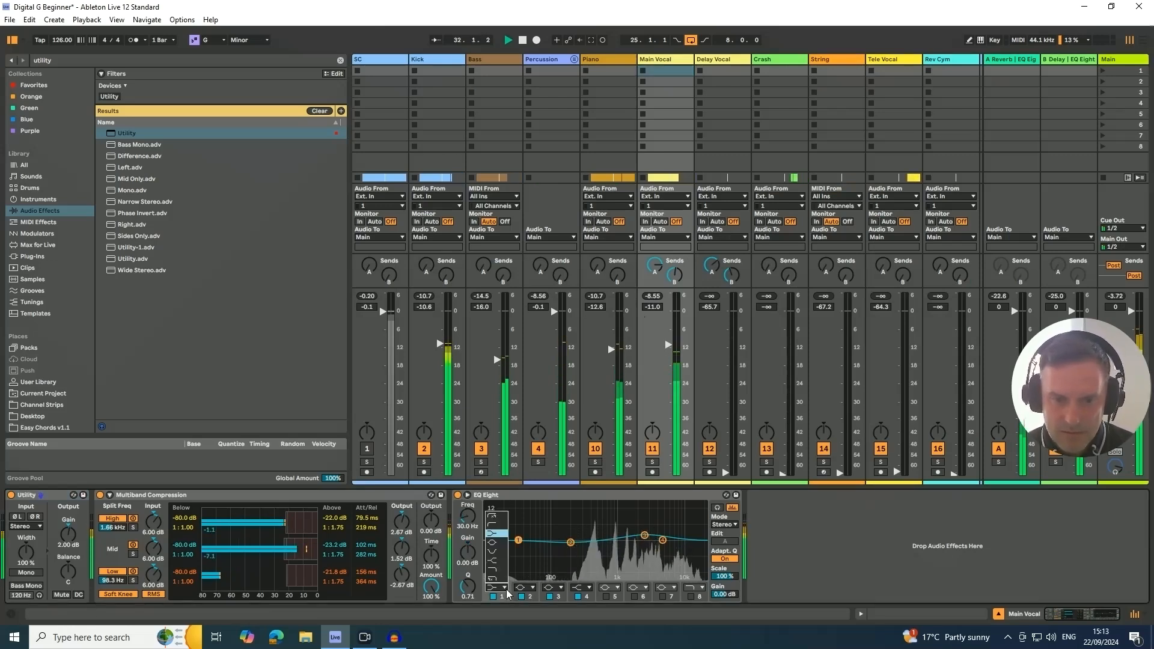
click(493, 525)
mouse_move(467, 516)
mouse_down()
mouse_move(467, 495)
mouse_move(468, 513)
mouse_up()
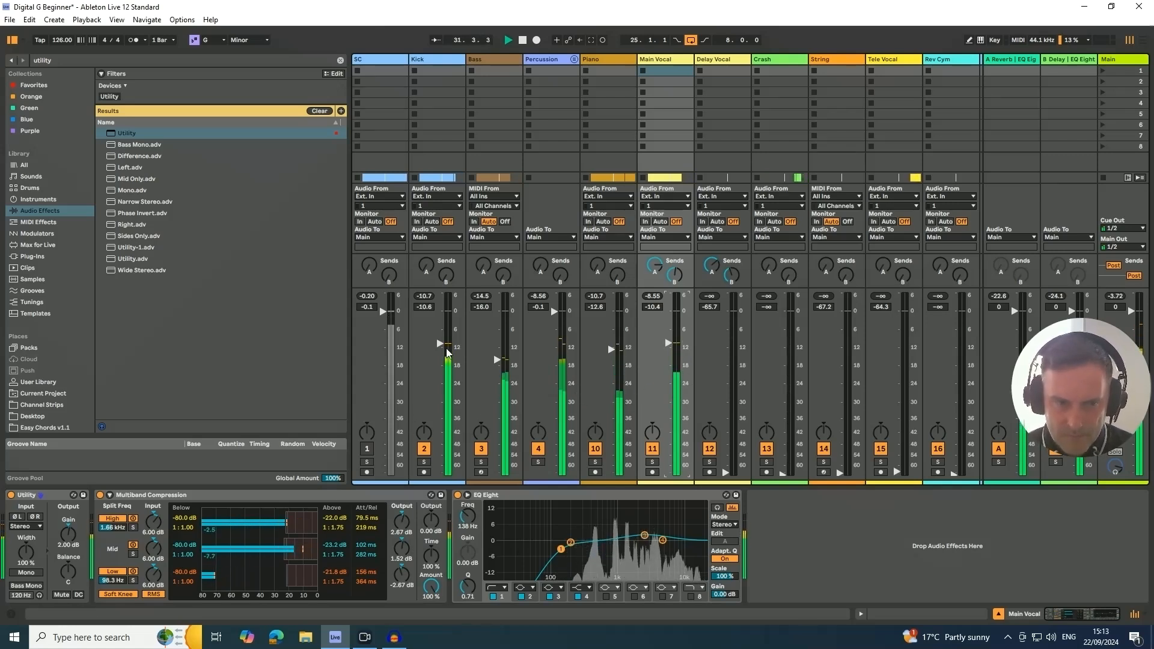
- Search the browser for "glue" and add a Glue Compressor after the EQ Eight on the Main Vocal track
click(91, 62)
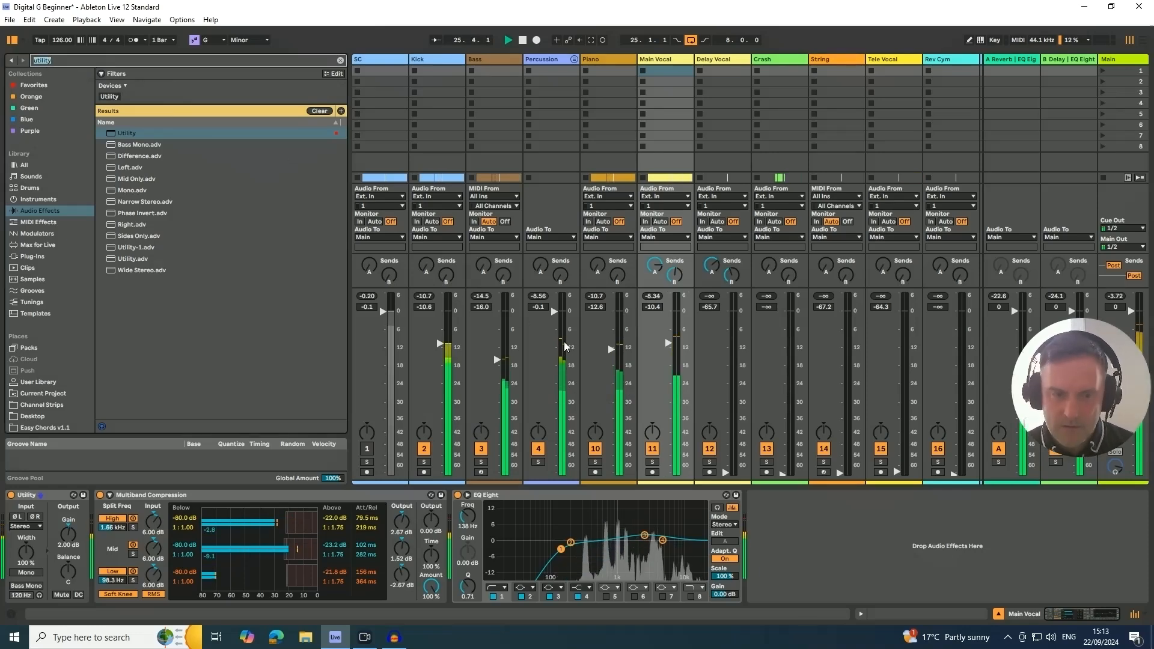
text(glue)
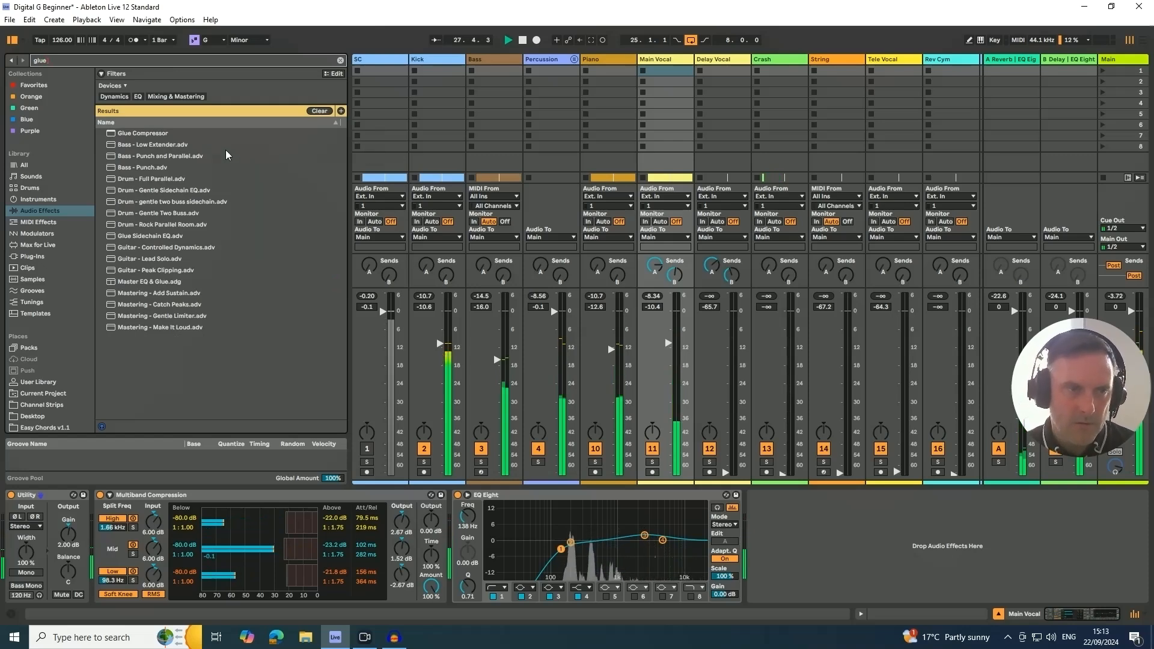
drag(126, 134, 750, 528)
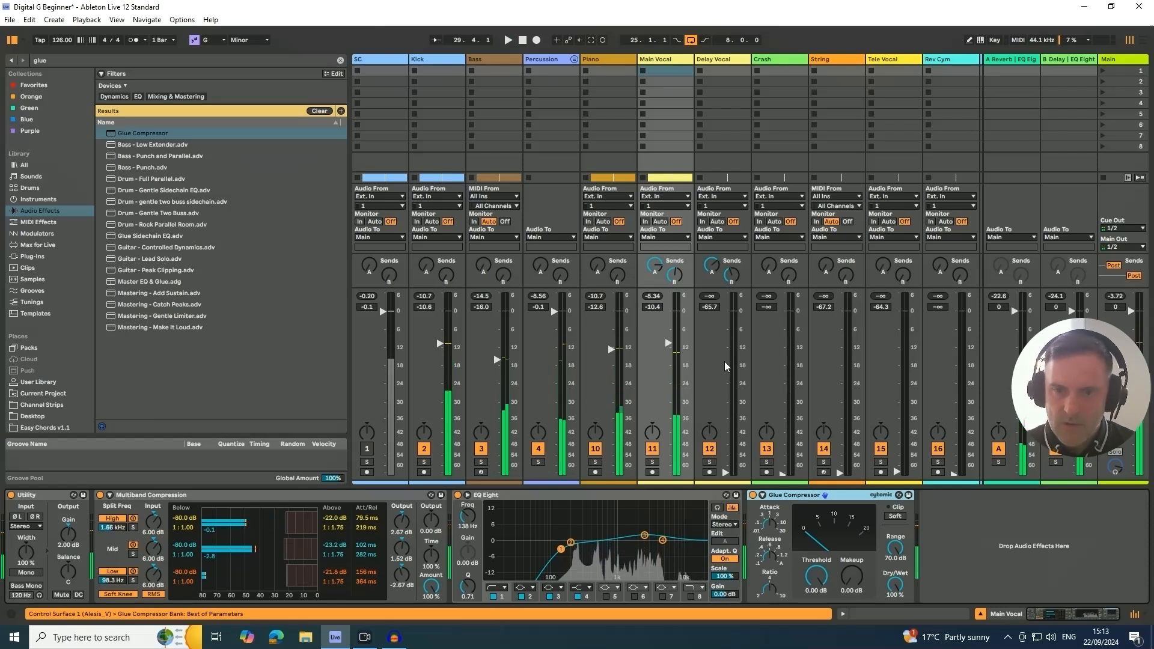
- Play the Main Vocal soloed and set its Glue Compressor to a -19.7 dB threshold and 6 dB makeup gain
click(653, 461)
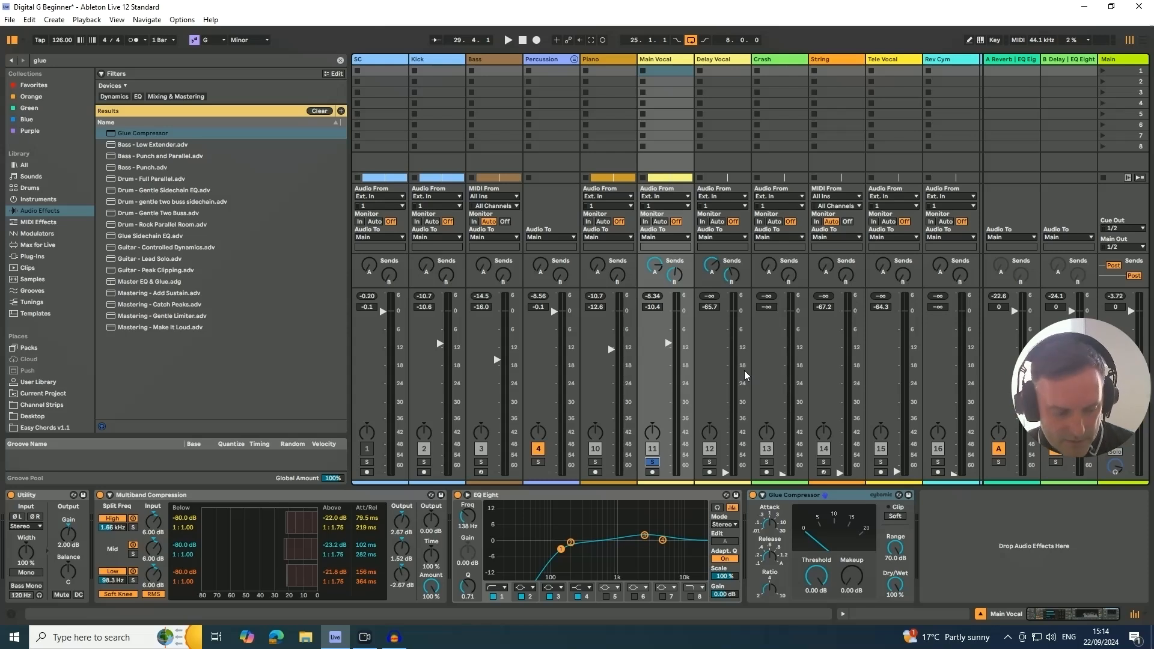
key(space)
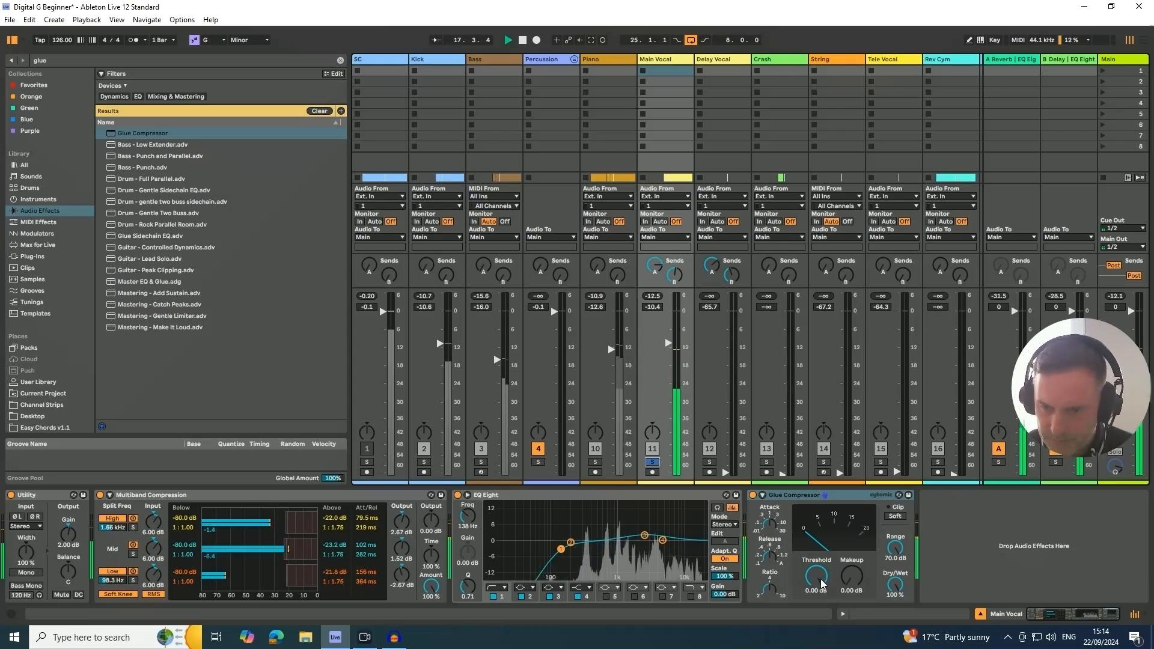
drag(816, 576, 816, 587)
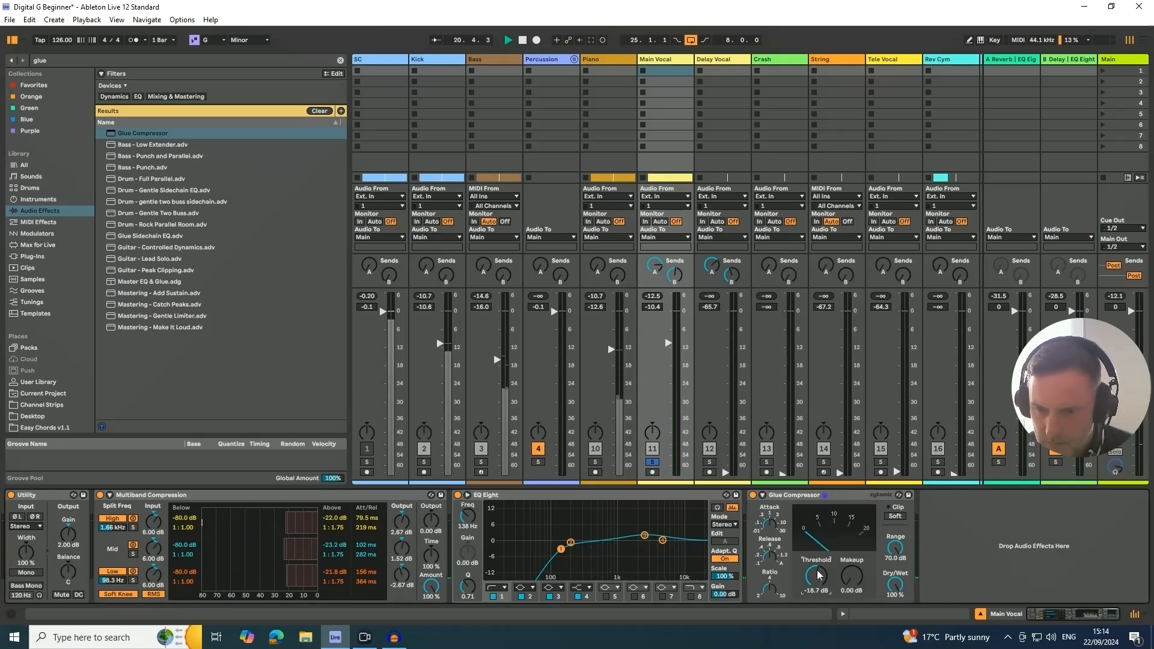
drag(818, 575, 817, 578)
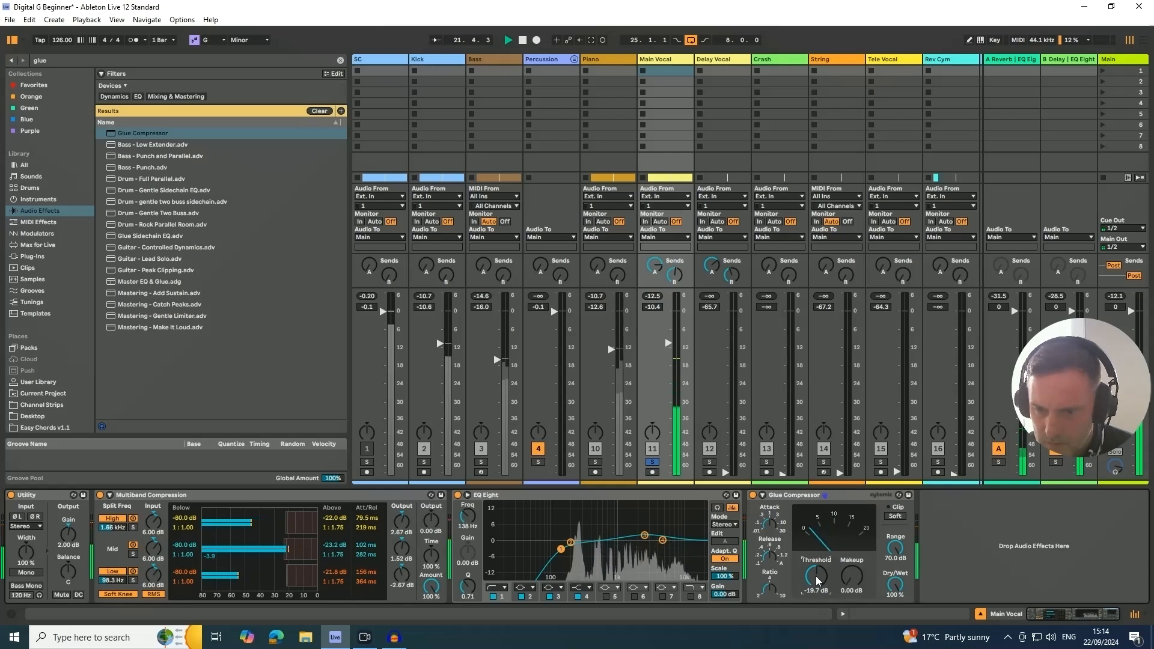
click(847, 590)
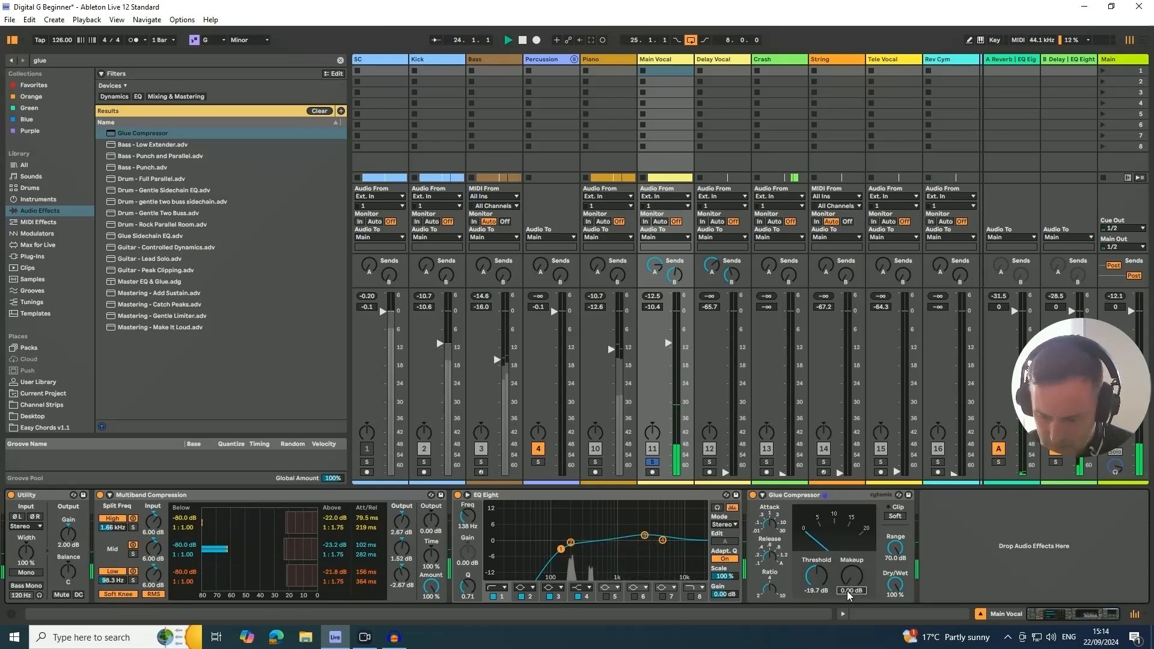
text(6)
key(Return)
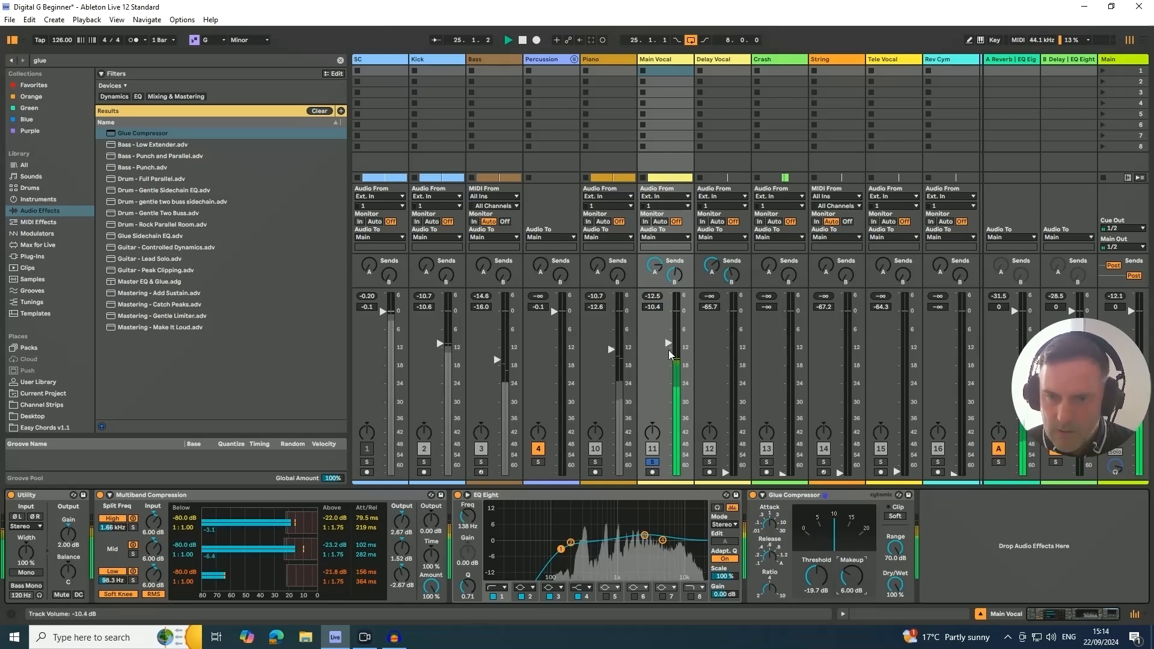
- Lower the Main Vocal to -12.6 dB, take it out of solo, raise its volume to -9.0 dB against the full mix and stop playback
drag(669, 344, 670, 356)
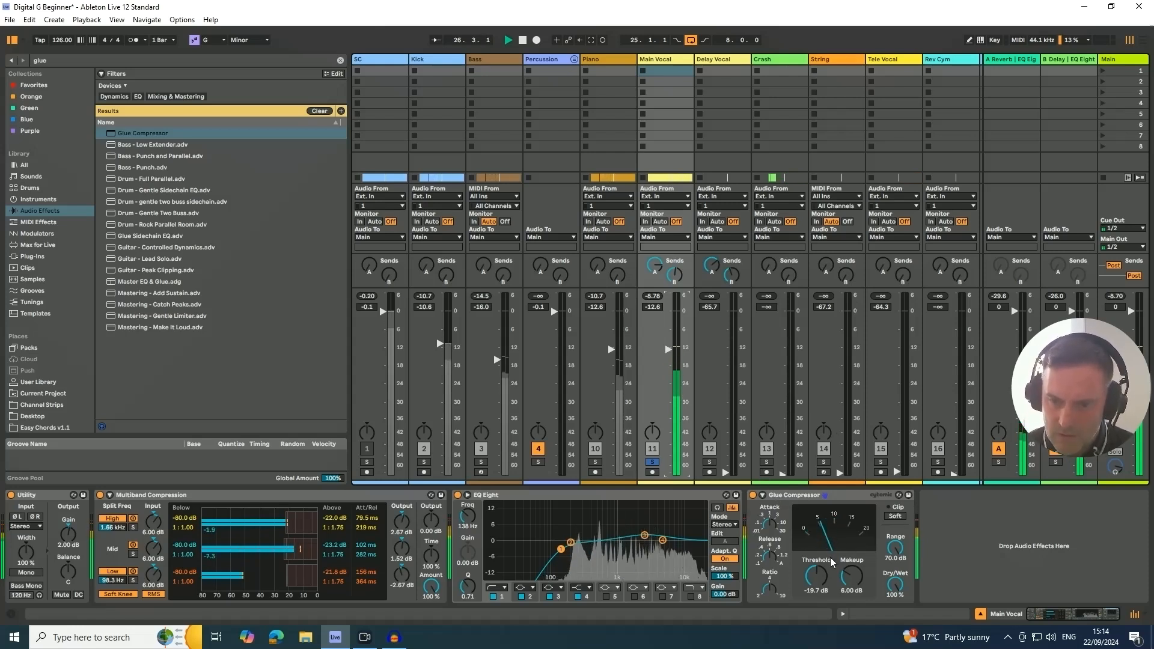
click(654, 463)
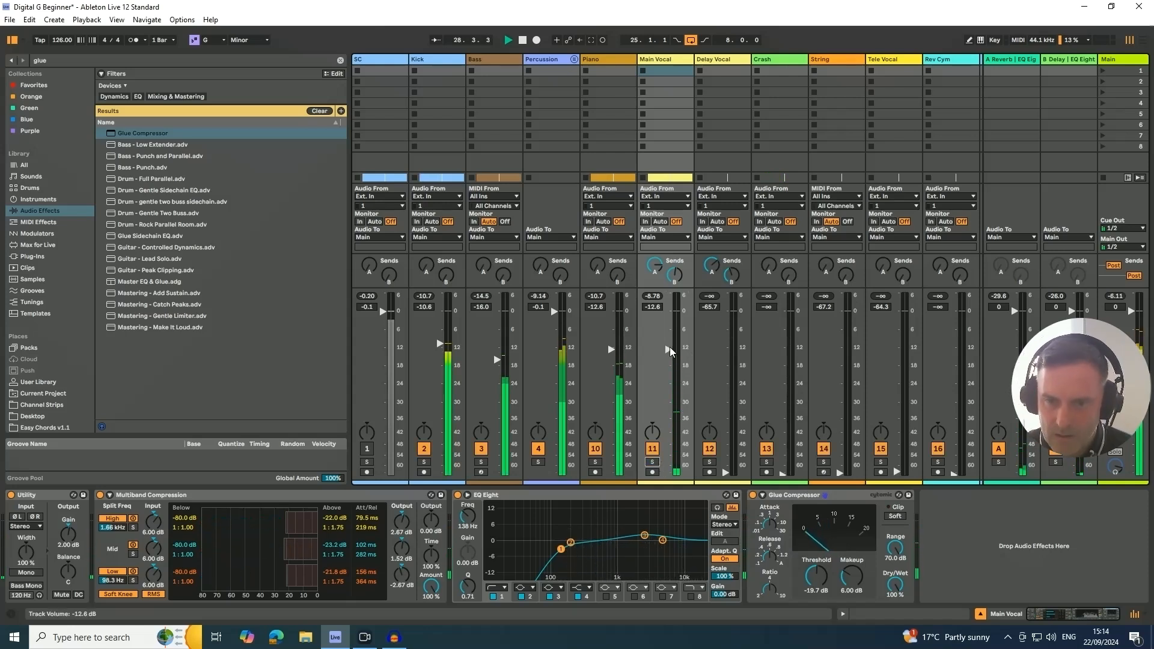
drag(669, 353, 670, 347)
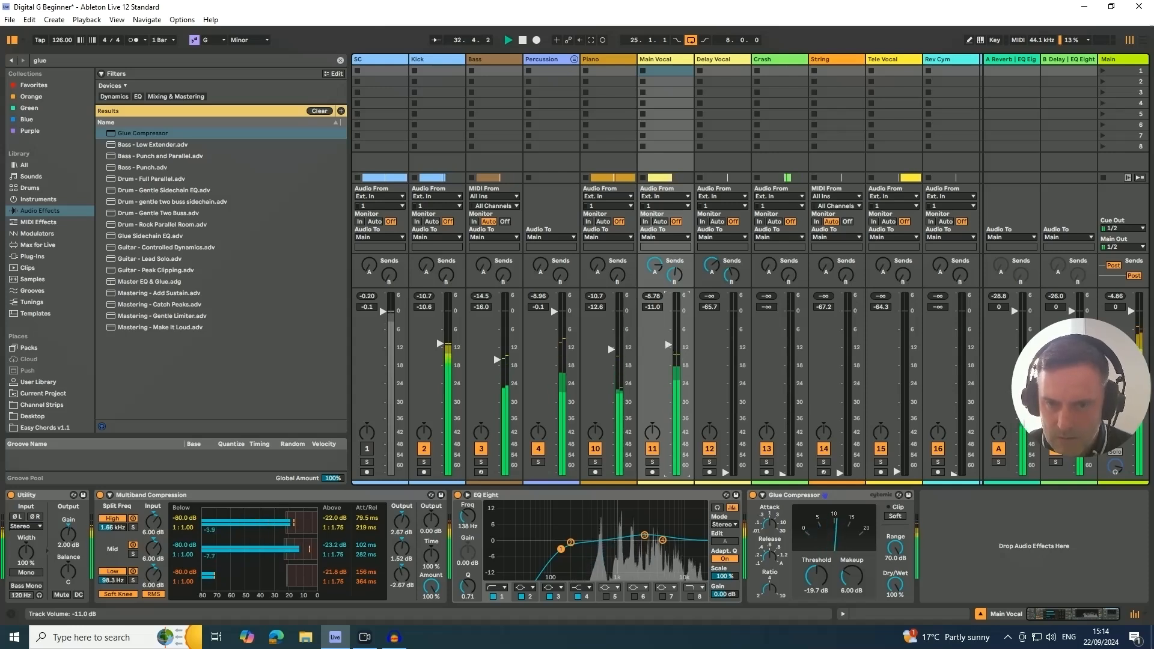
drag(669, 345, 669, 344)
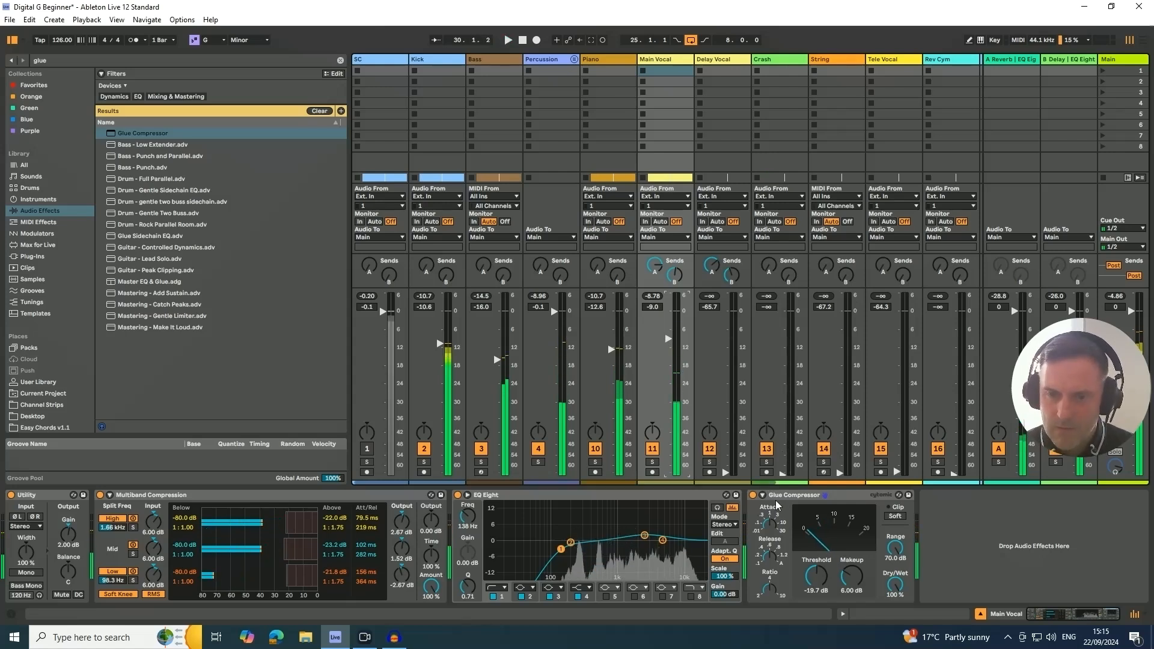
key(space)
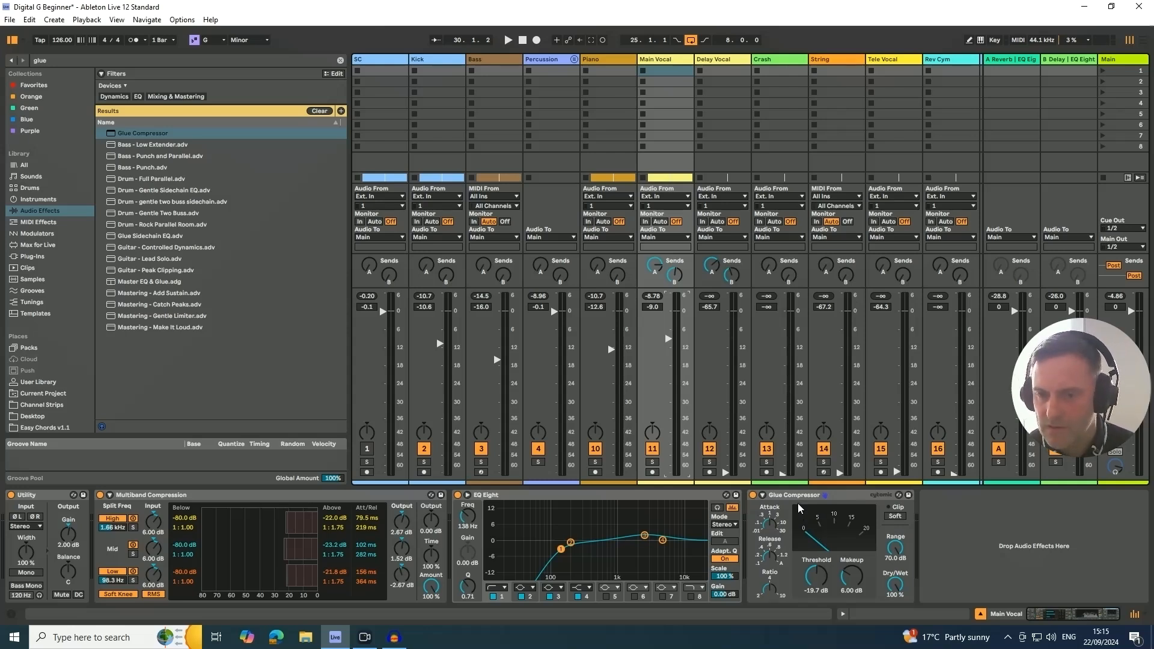
- Compare the soloed Main Vocal with the Glue Compressor bypassed and active, and return to the full mix
key(space)
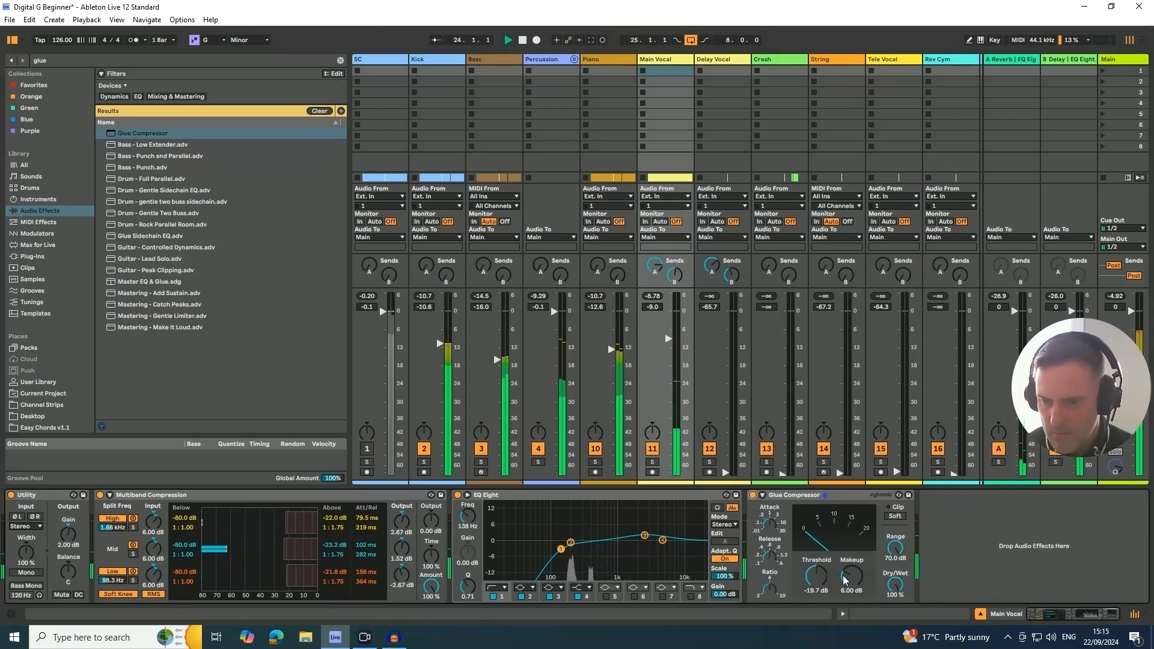
click(652, 462)
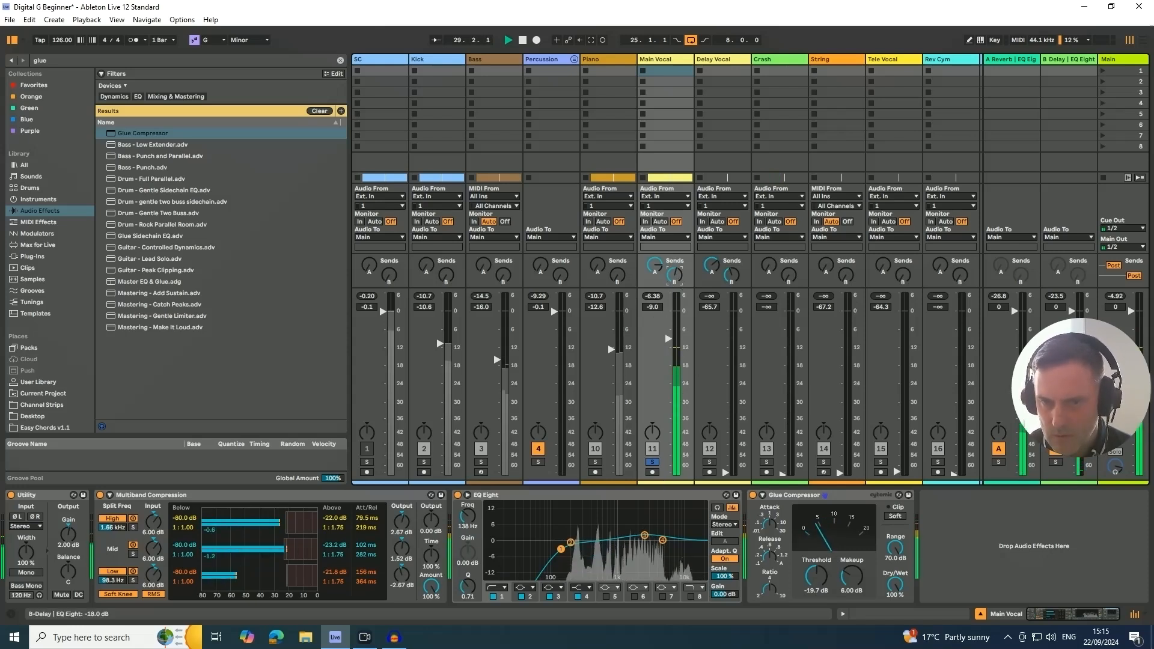
click(753, 495)
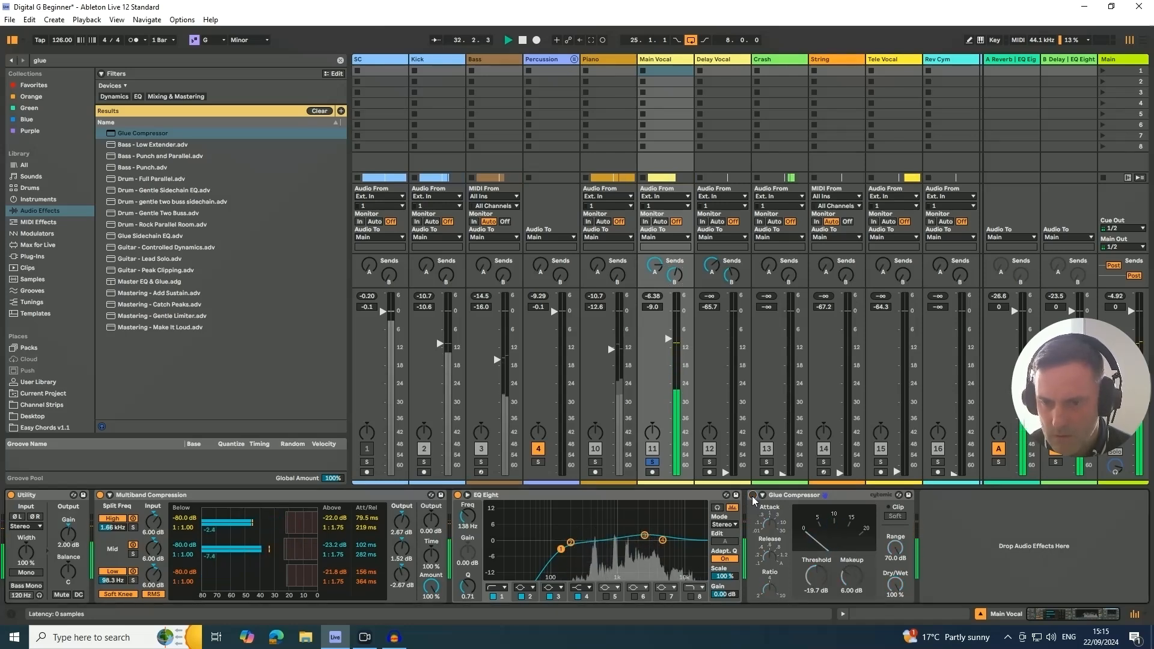
click(753, 496)
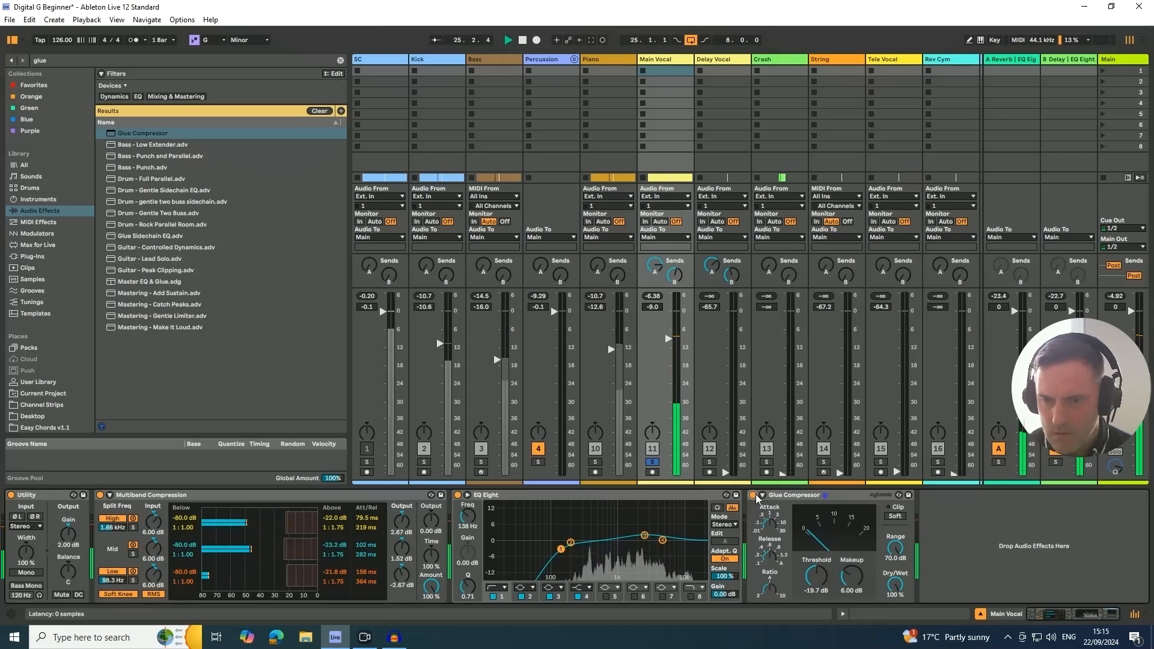
key(space)
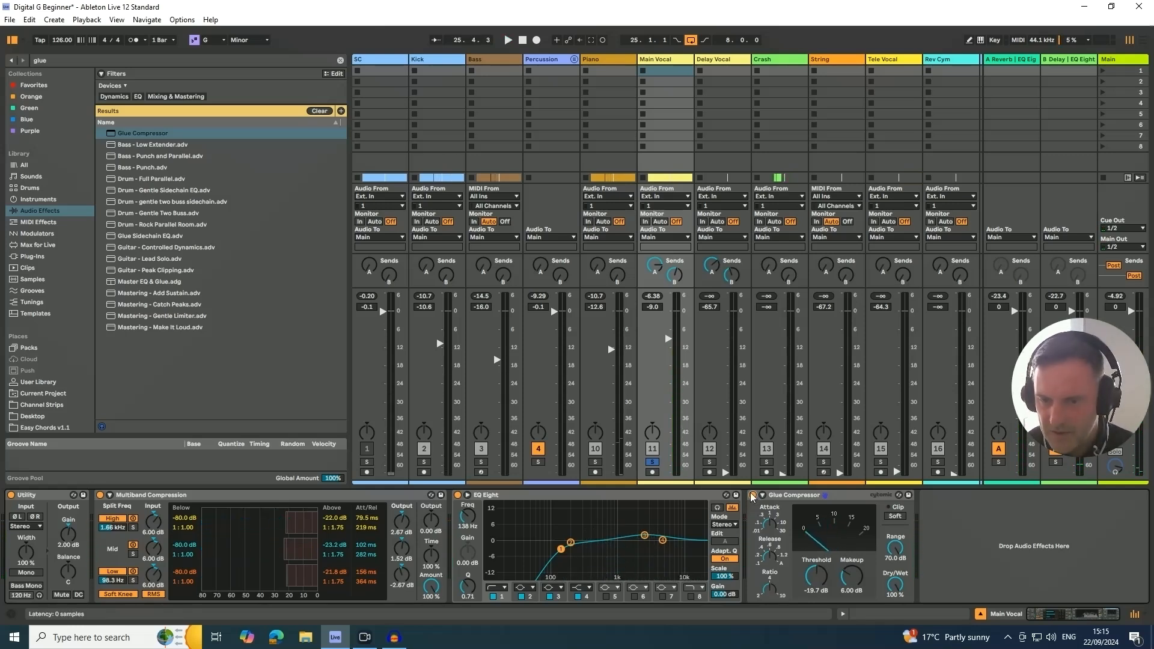
key(space)
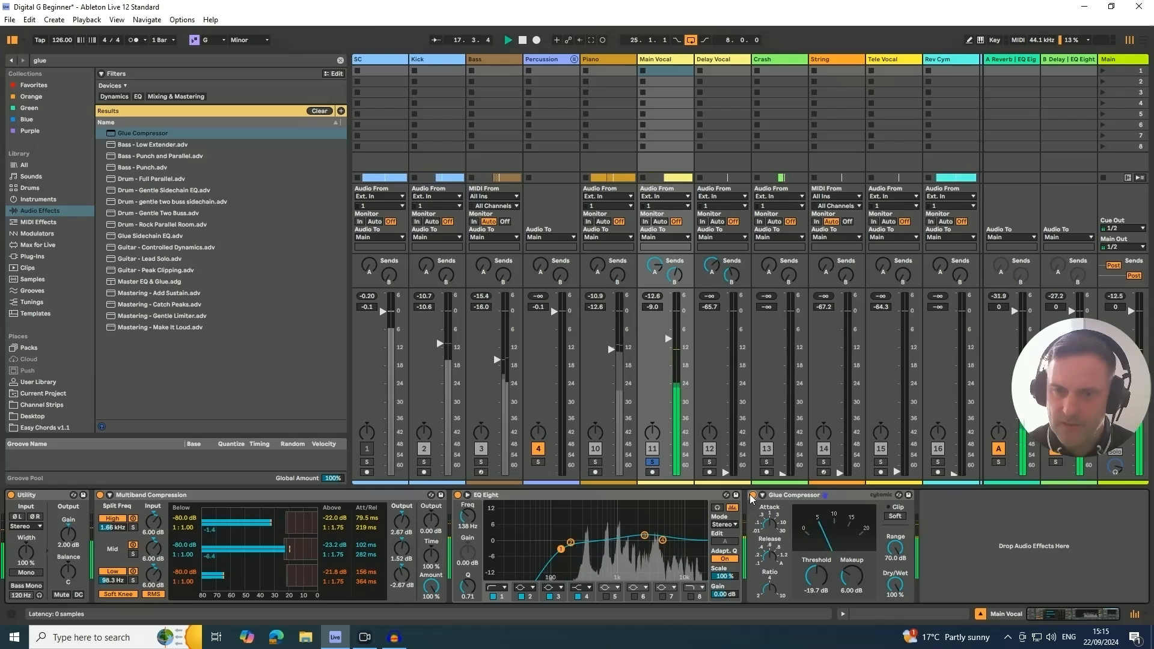
click(652, 463)
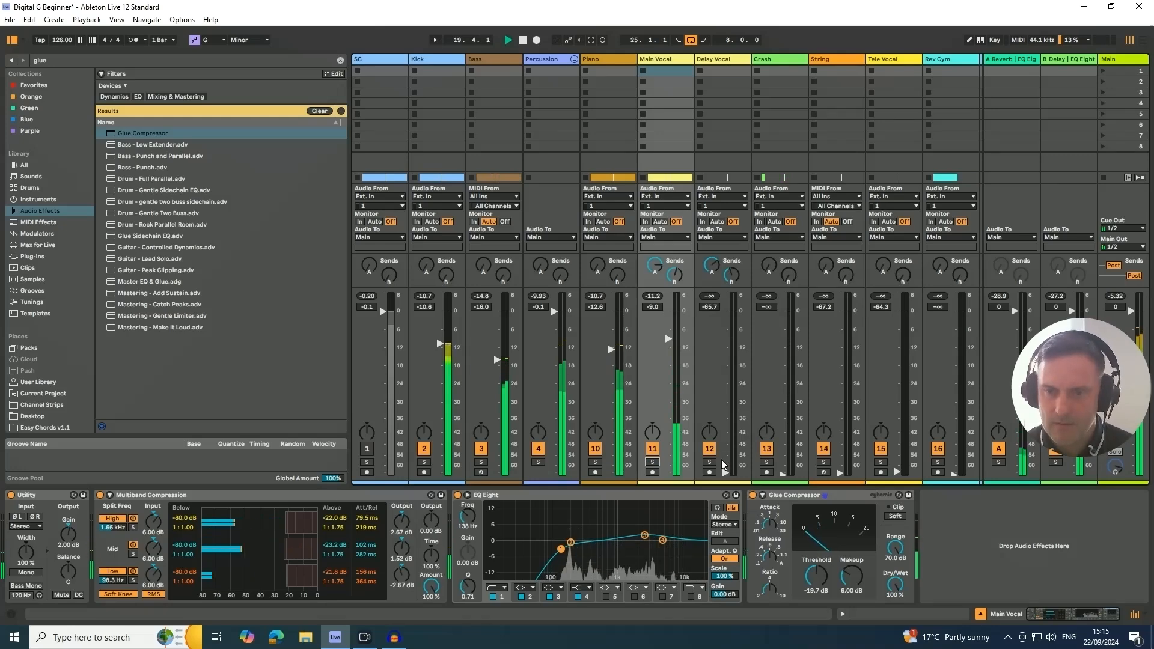
- Move the loop to the four bars from bar 55, select the Delay Vocal track and play the section in the mixer view
key(Tab)
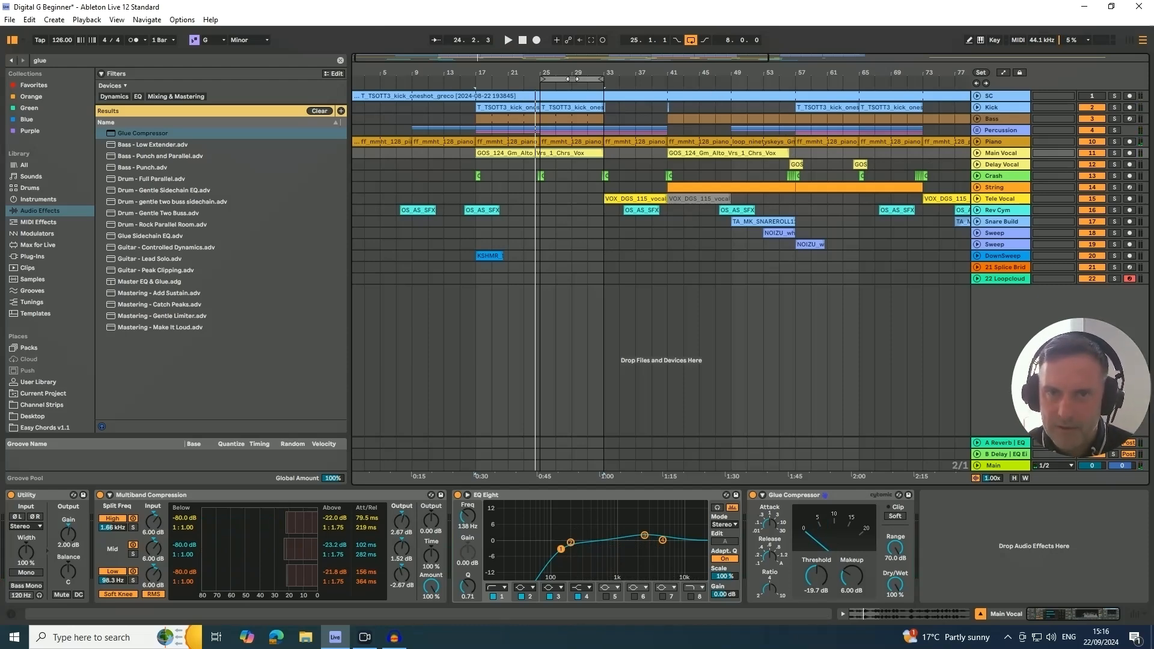
drag(573, 79, 809, 79)
click(1004, 167)
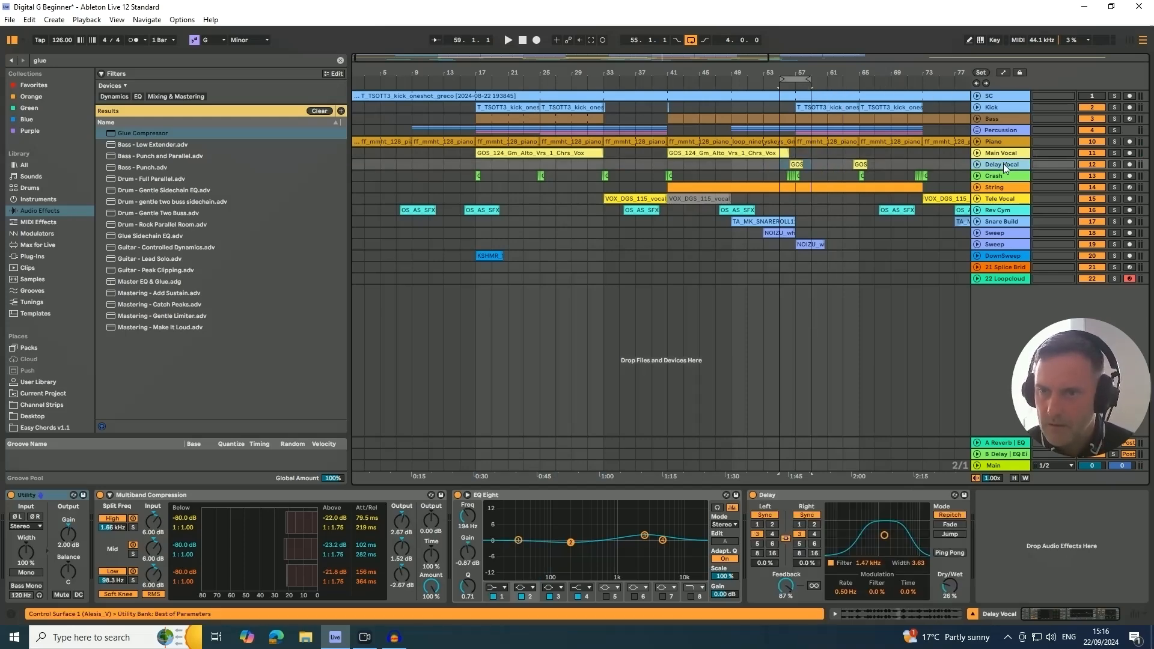
key(Tab)
key(space)
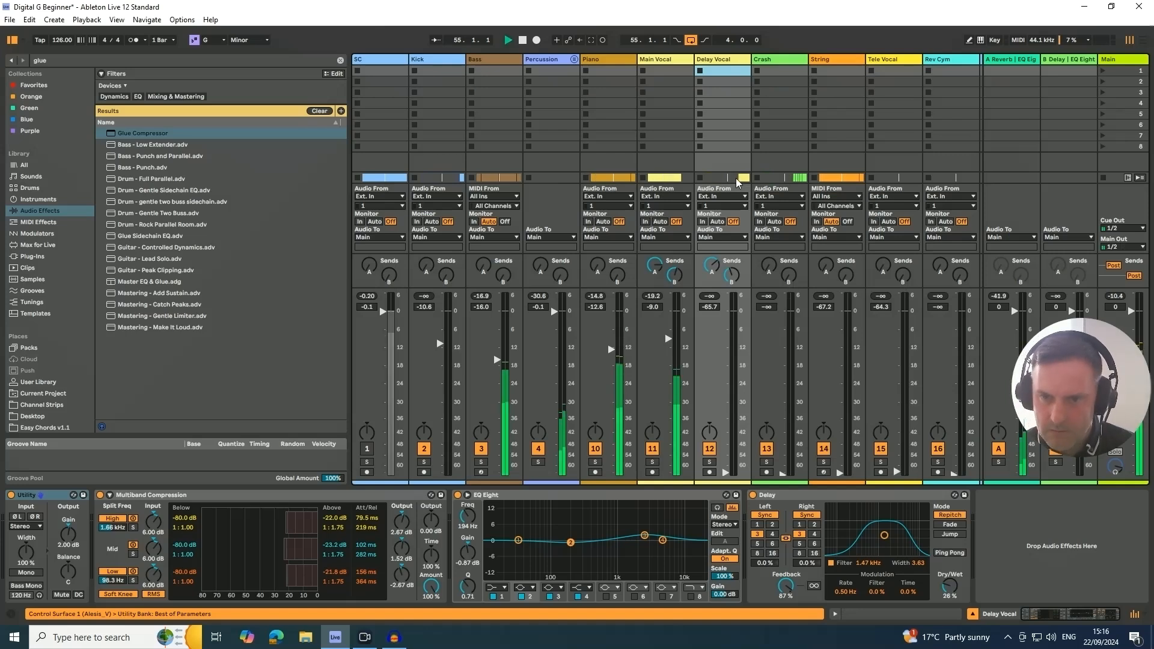
- Raise the Delay Vocal volume to -10.0 dB
drag(721, 474, 723, 343)
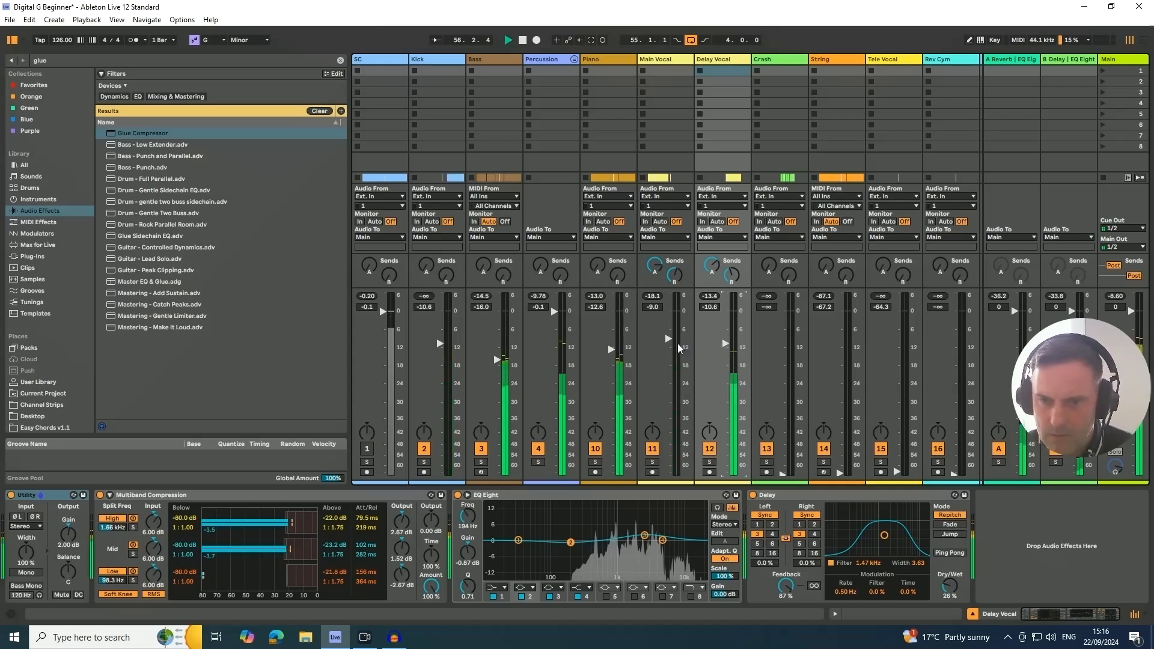
drag(725, 344, 725, 347)
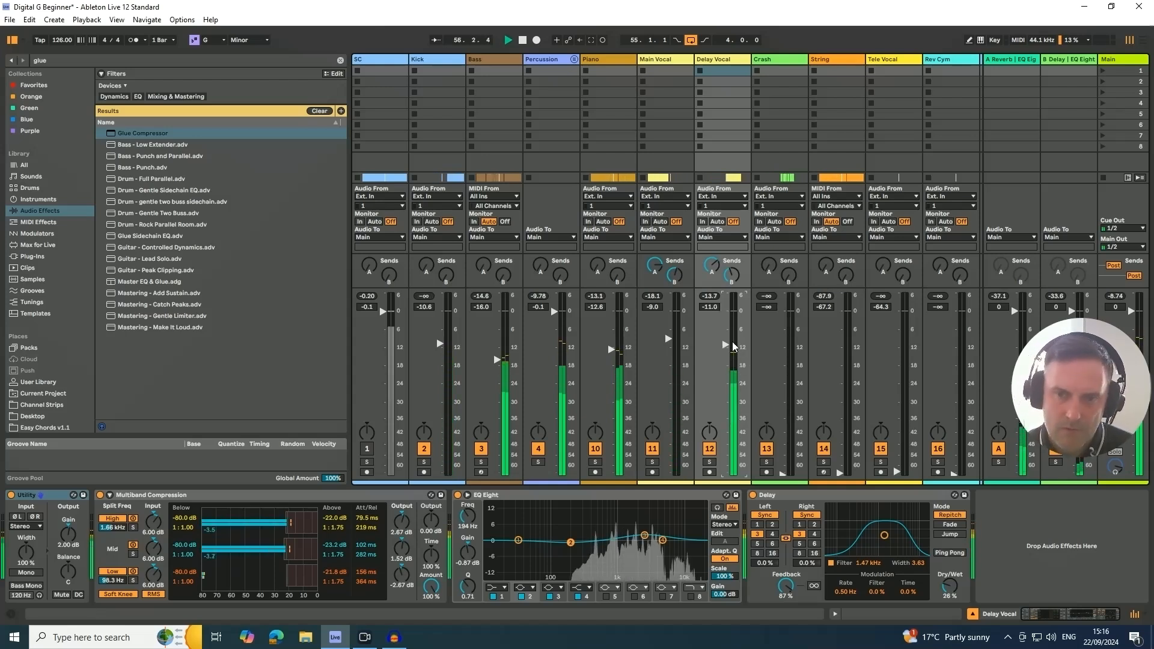
drag(726, 345, 727, 344)
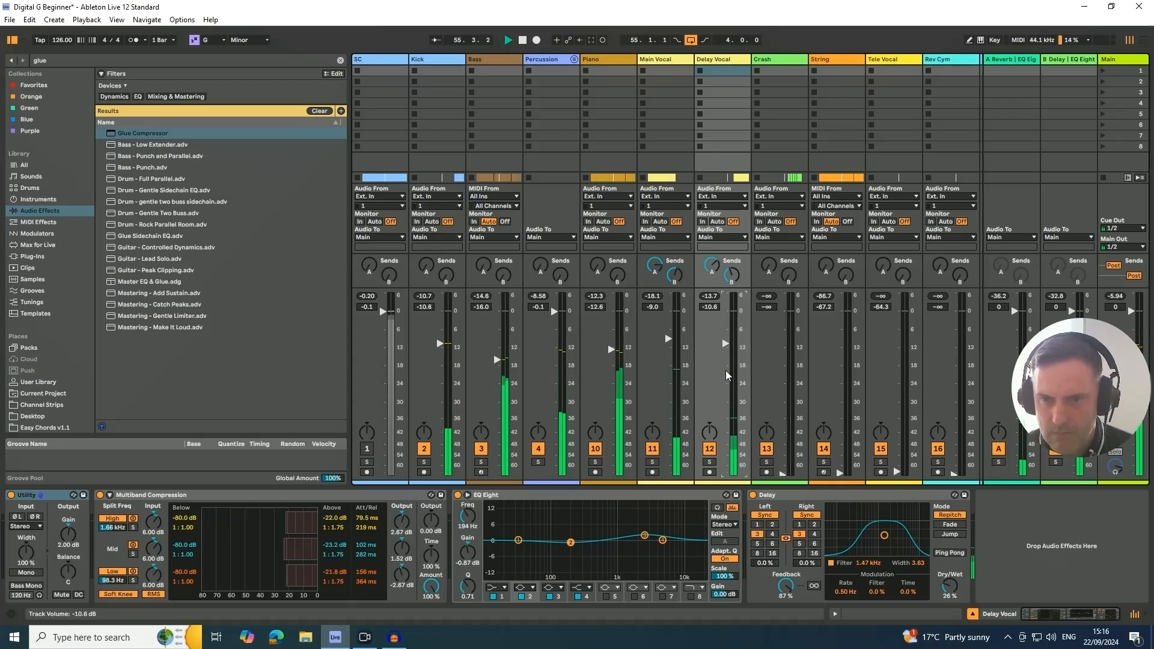
drag(727, 348, 727, 346)
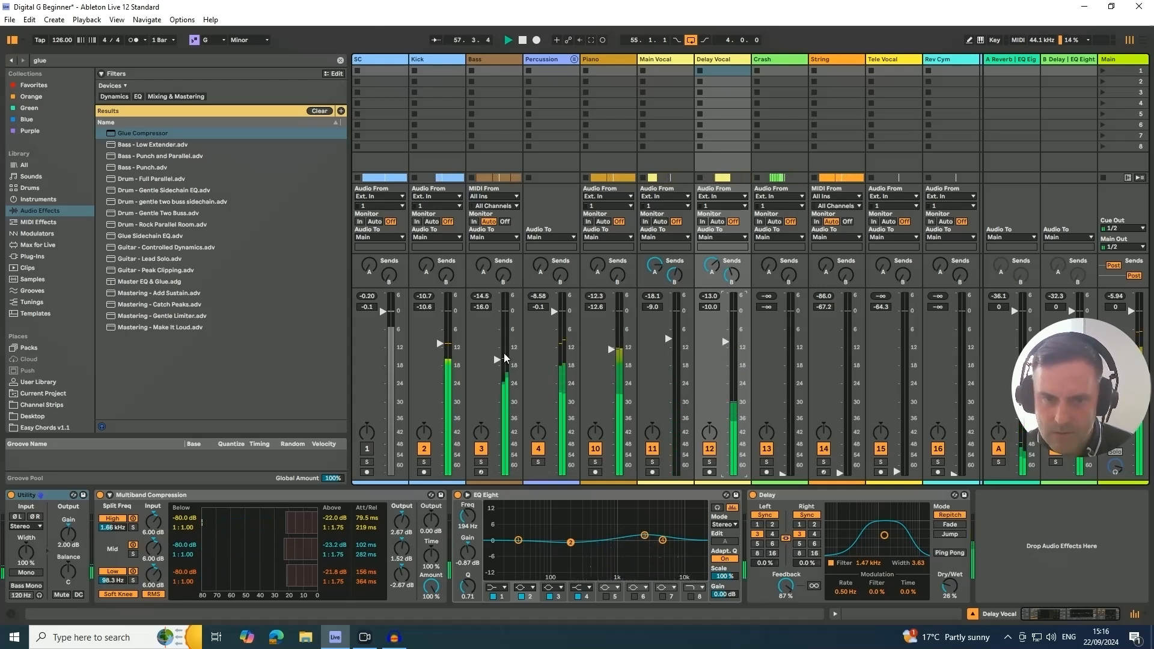
- Check the Crash and String tracks' devices in the arrangement and move the String track above Crash
key(Tab)
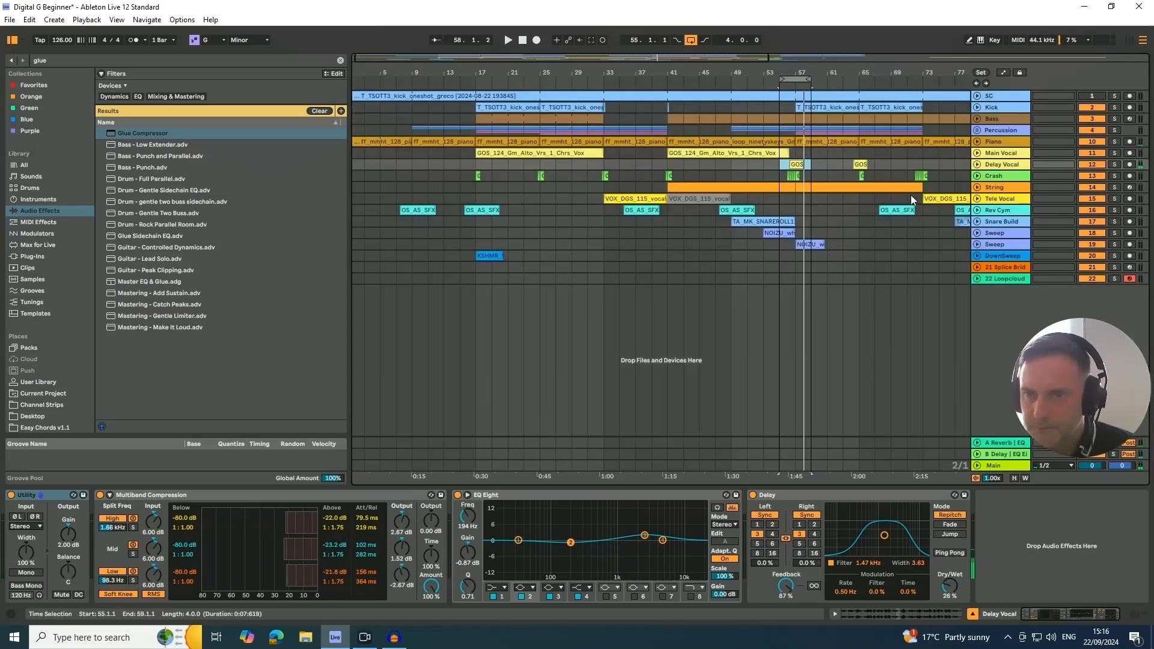
click(995, 180)
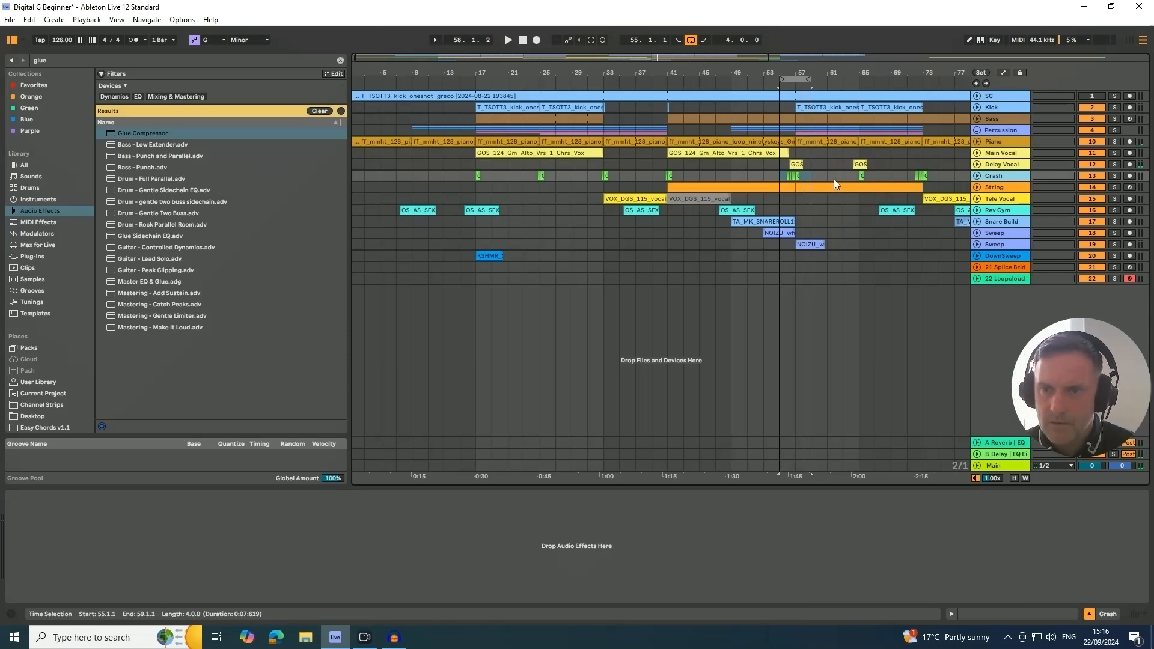
click(994, 189)
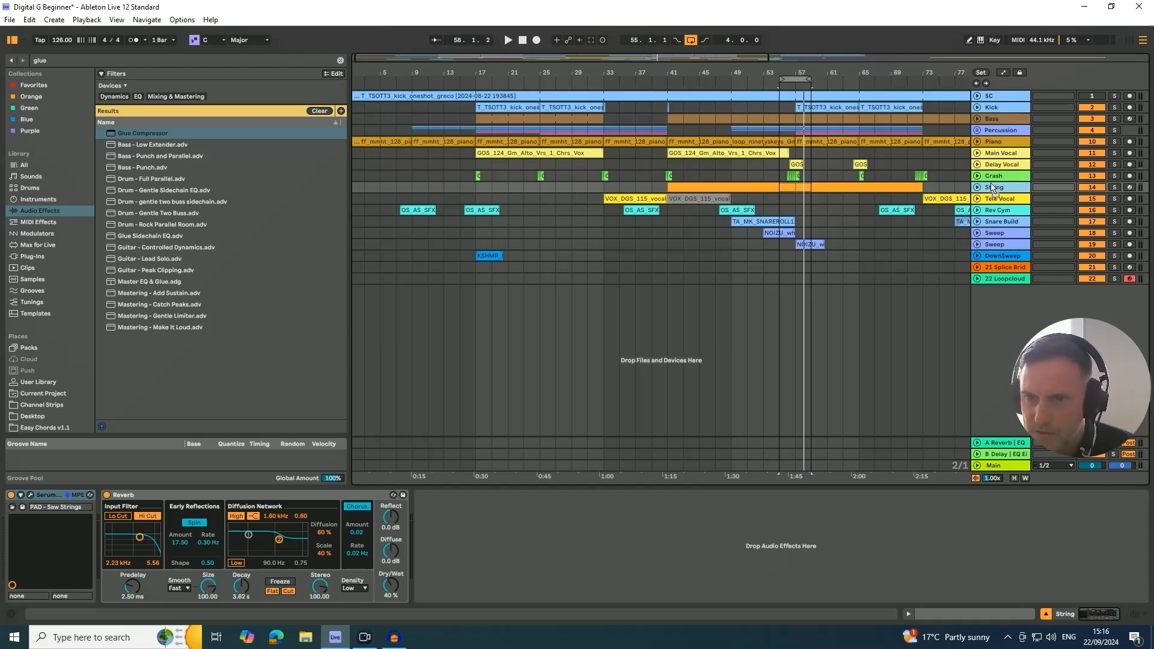
drag(994, 189, 991, 172)
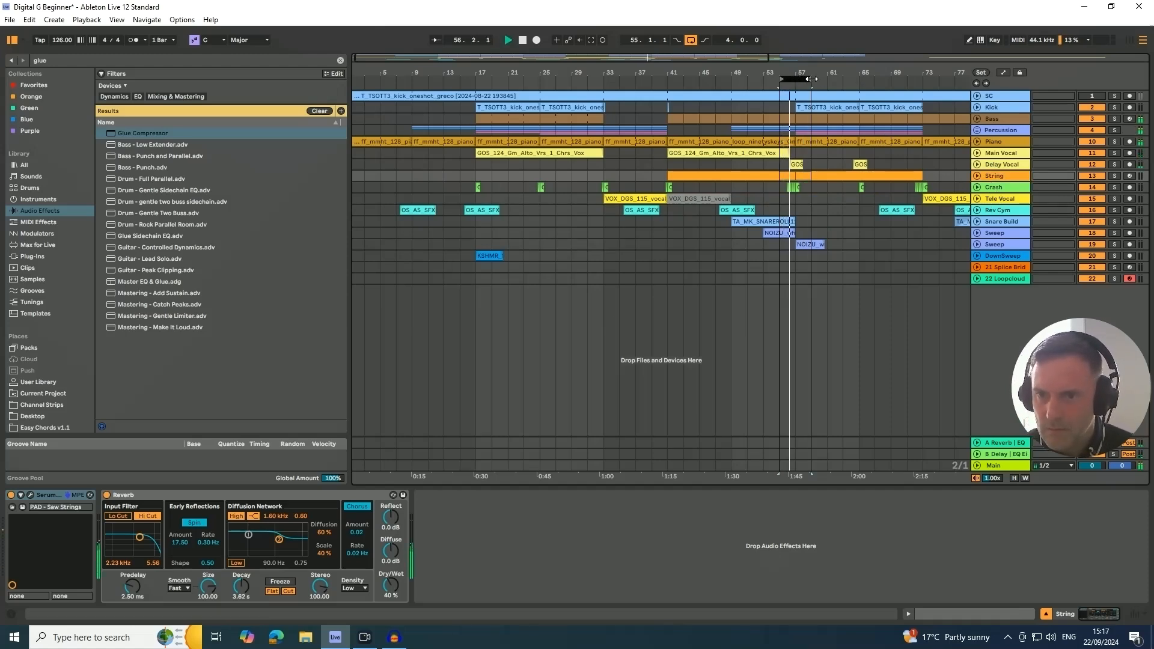
- Set the loop to the eight bars from bar 57 and raise the String volume to -7.3 dB in the mixer
drag(796, 79, 855, 78)
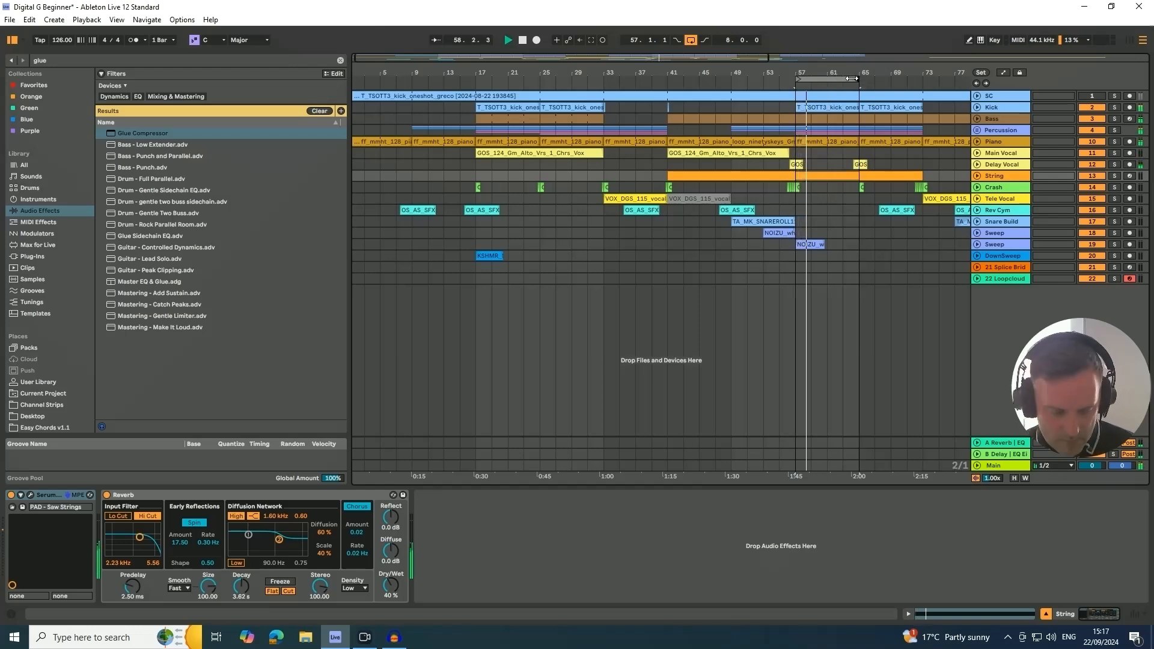
key(Tab)
drag(784, 429, 784, 343)
drag(782, 385, 782, 332)
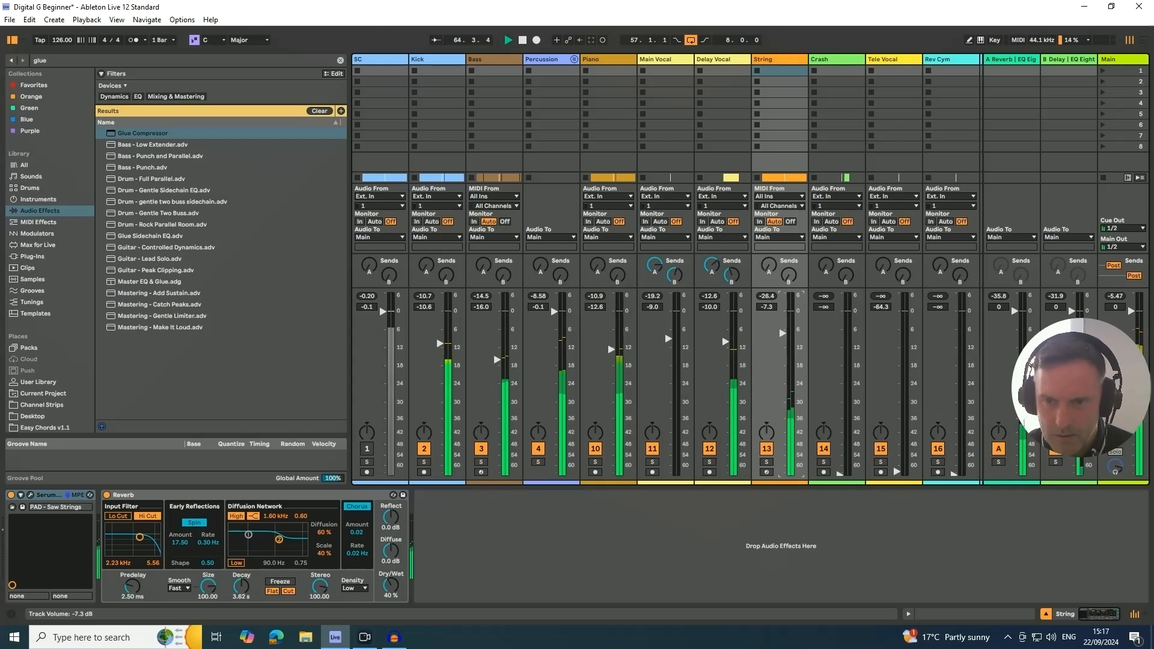
- Solo the String track, search the browser for "eq" and add an EQ Eight after its Reverb
click(767, 462)
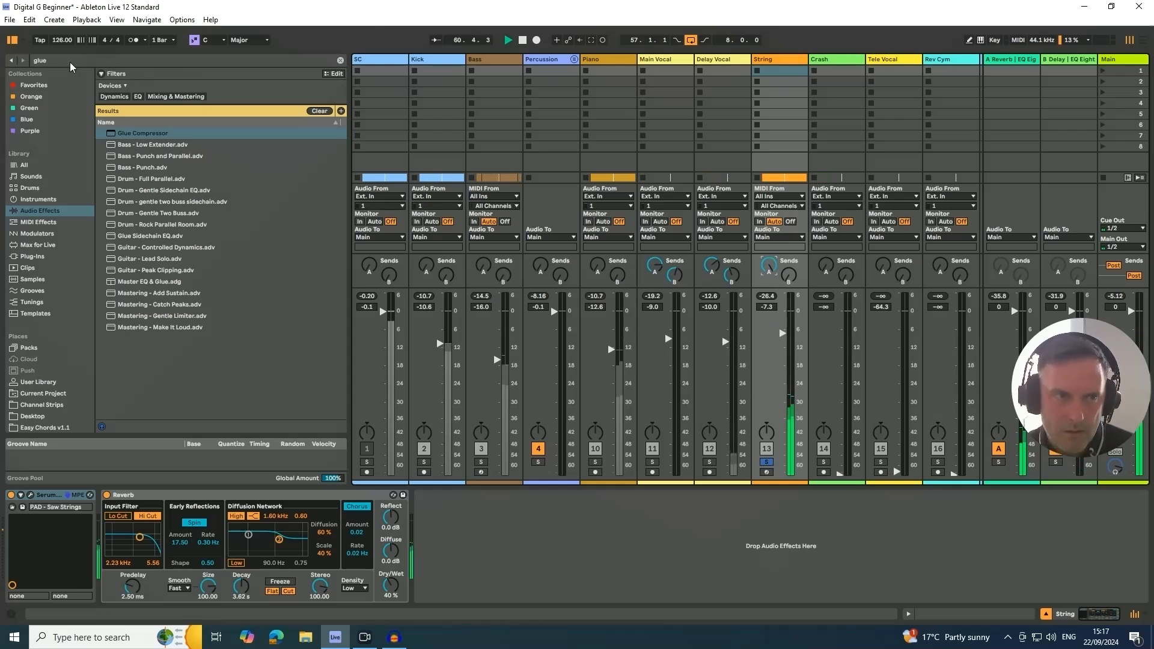
double_click(34, 59)
text(eq)
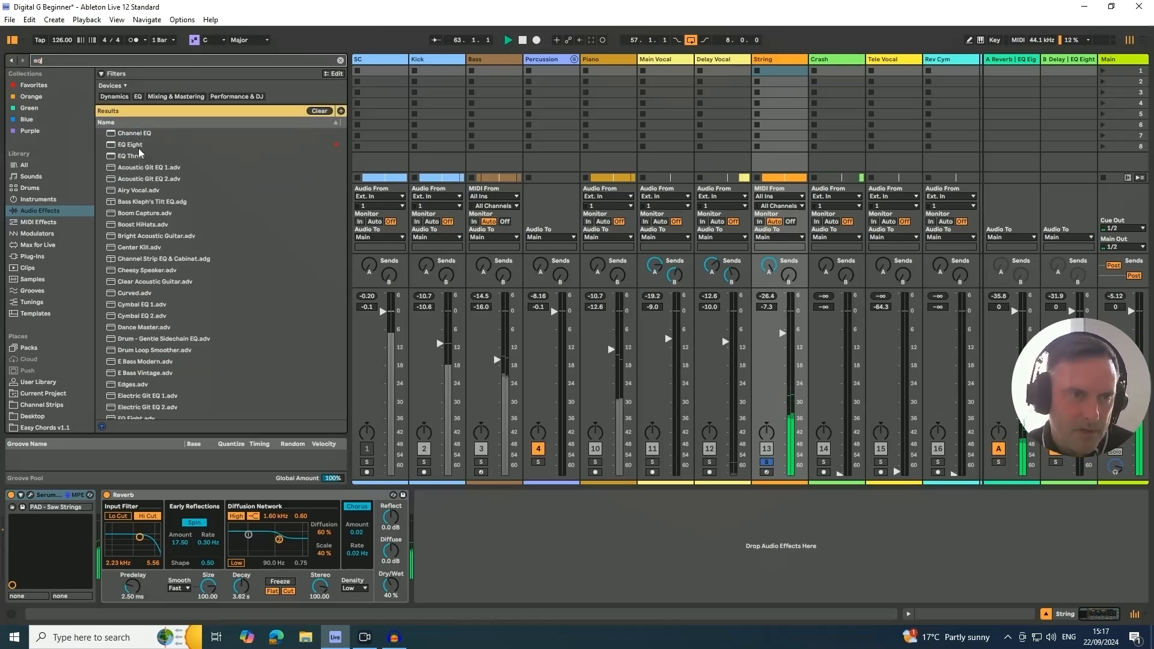
drag(133, 146, 482, 547)
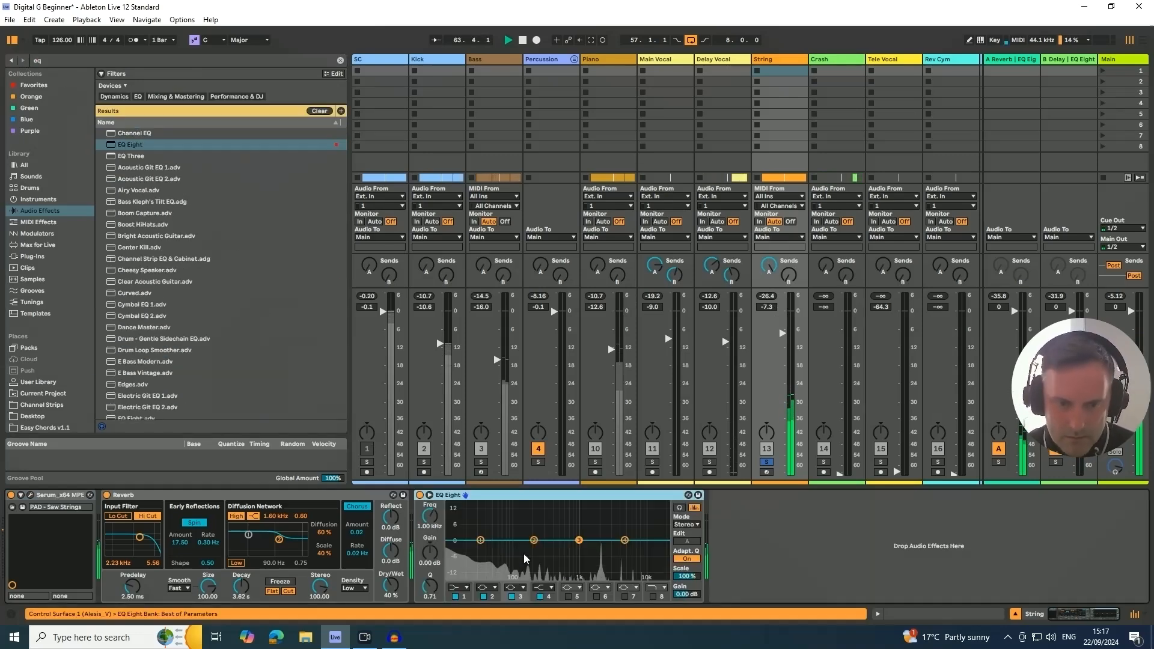
- Enable the high cut on band 8 of the String EQ Eight, lower its frequency, and set band 4 to 4.45 kHz at -2.11 dB
click(654, 595)
drag(430, 521, 430, 545)
drag(625, 543, 622, 544)
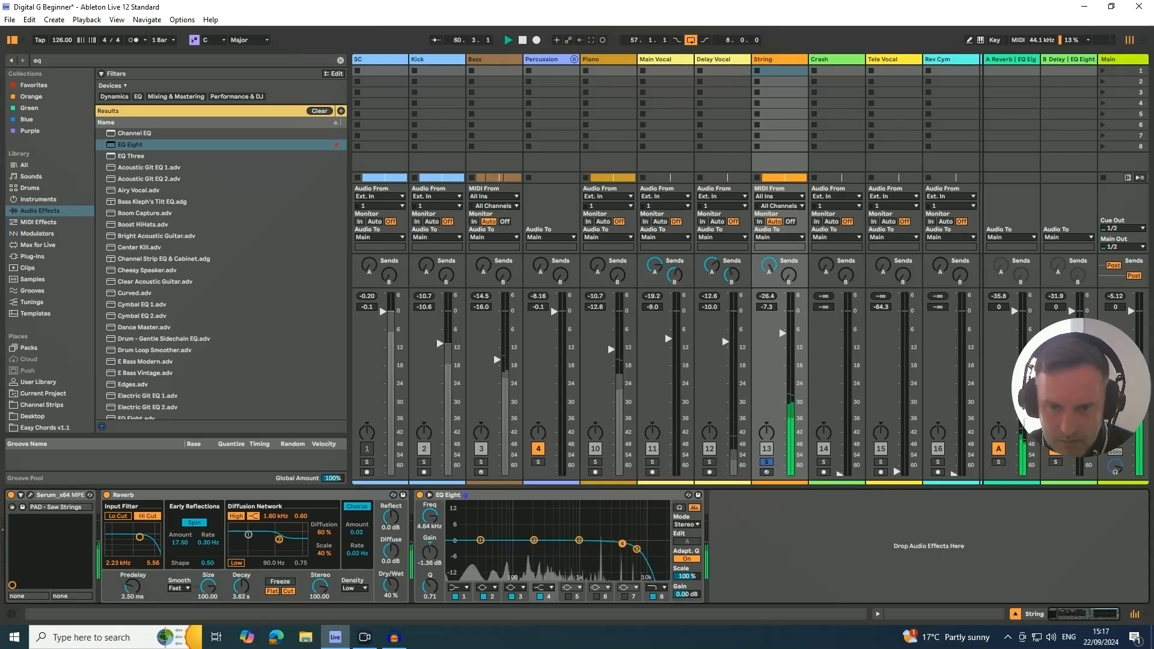
- Enable the low cut on band 1 of the String EQ Eight and set it to 454 Hz with a Q of 0.66
click(466, 587)
click(455, 527)
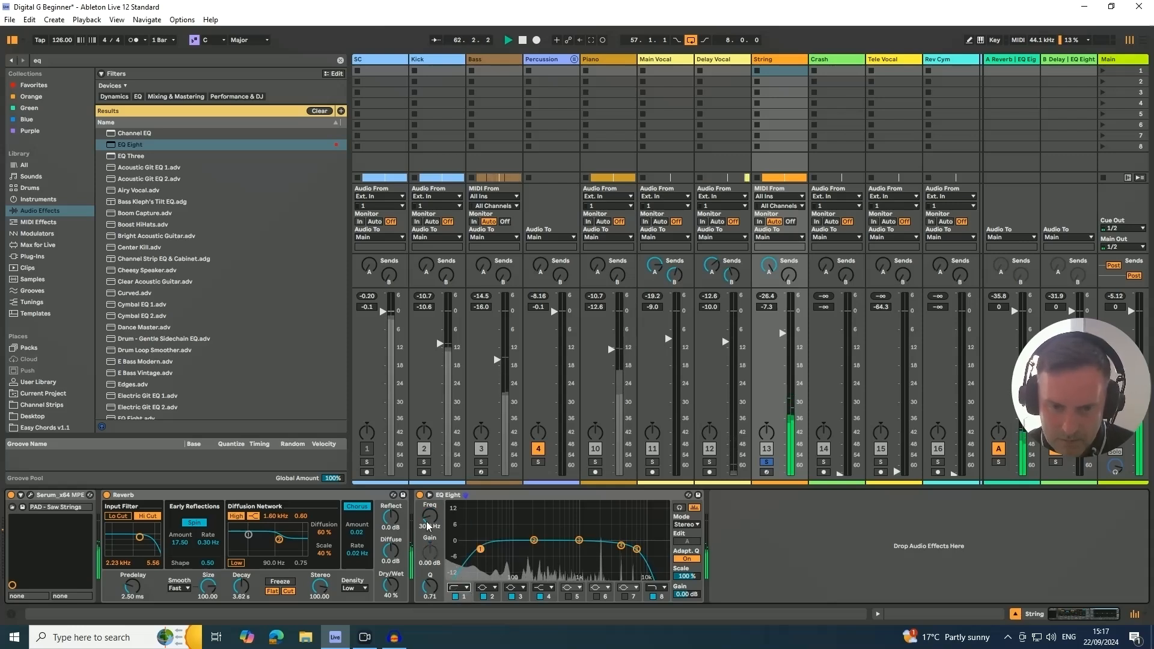
drag(430, 520, 430, 486)
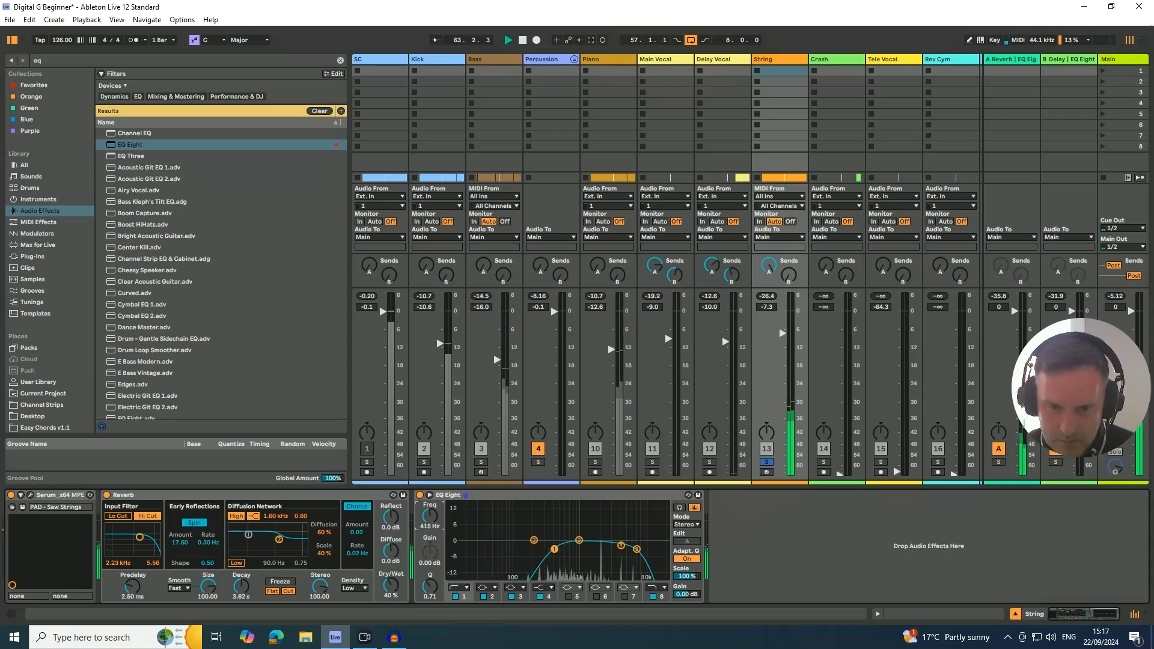
drag(555, 549, 556, 551)
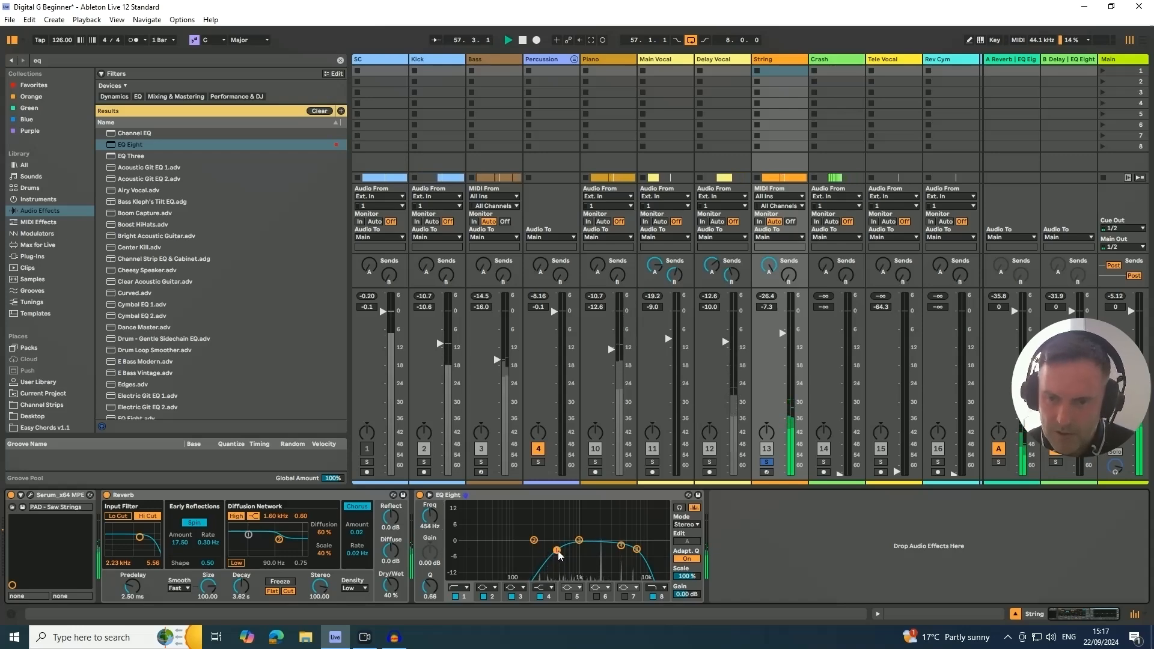
- Solo the Piano alongside the String track and raise the String volume to -6.7 dB against it
click(595, 463)
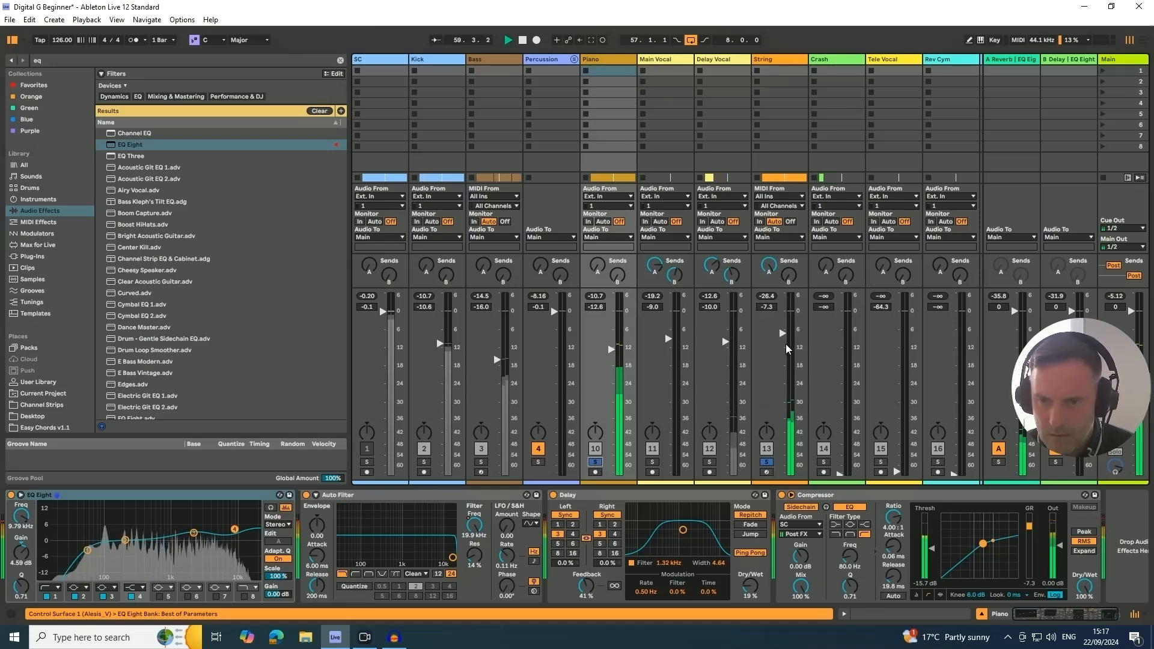
drag(784, 338, 783, 333)
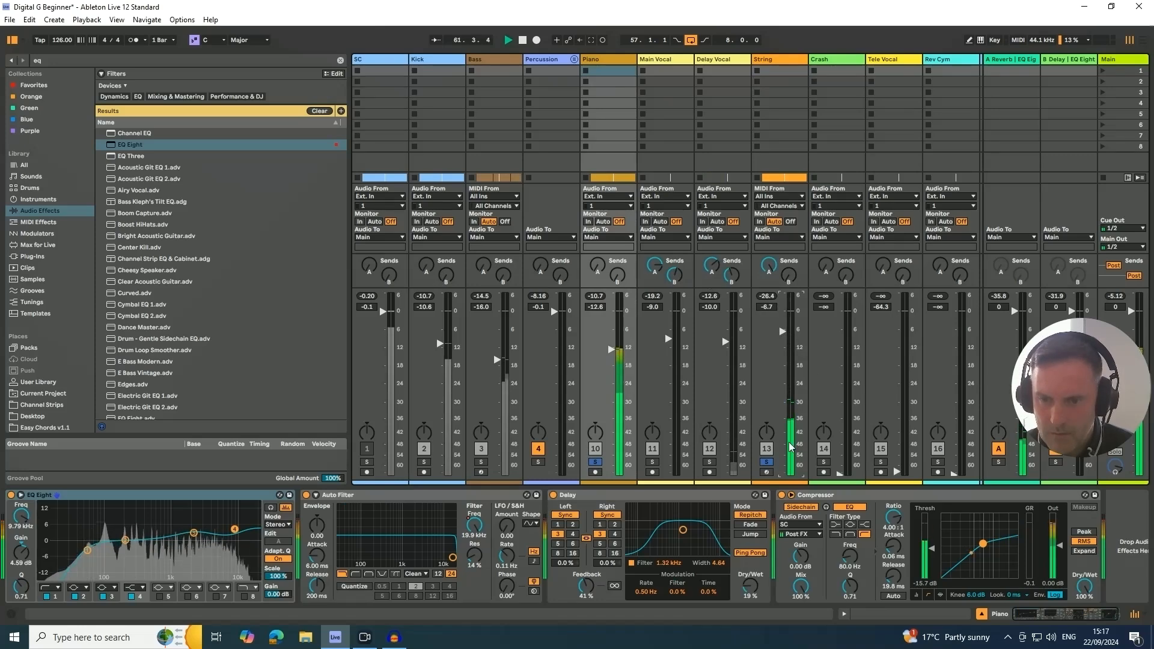
key(space)
- Search the browser for "compress" and add a Compressor after the EQ Eight on the String track
click(793, 69)
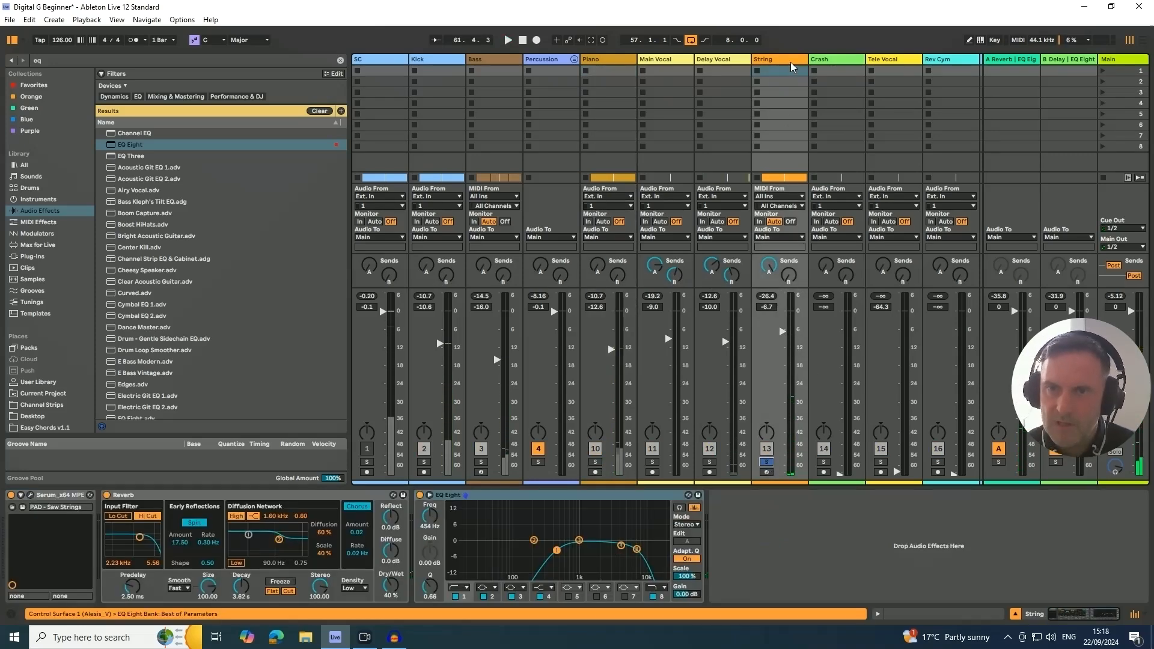
click(29, 61)
text(c)
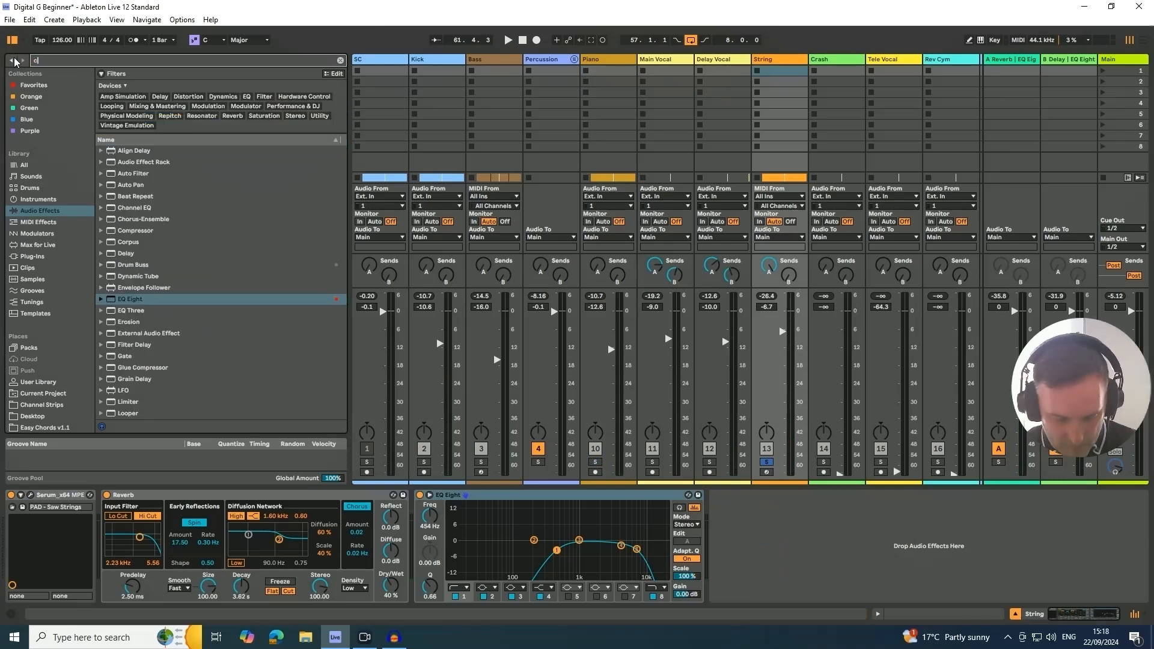
text(ompress)
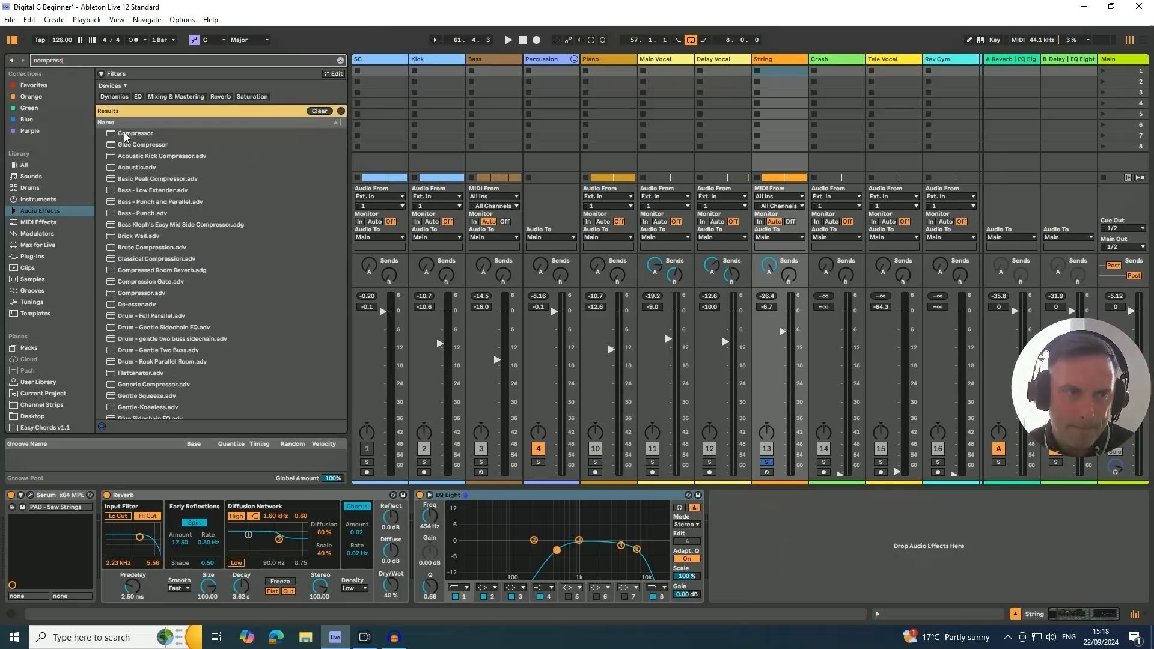
drag(126, 137, 736, 550)
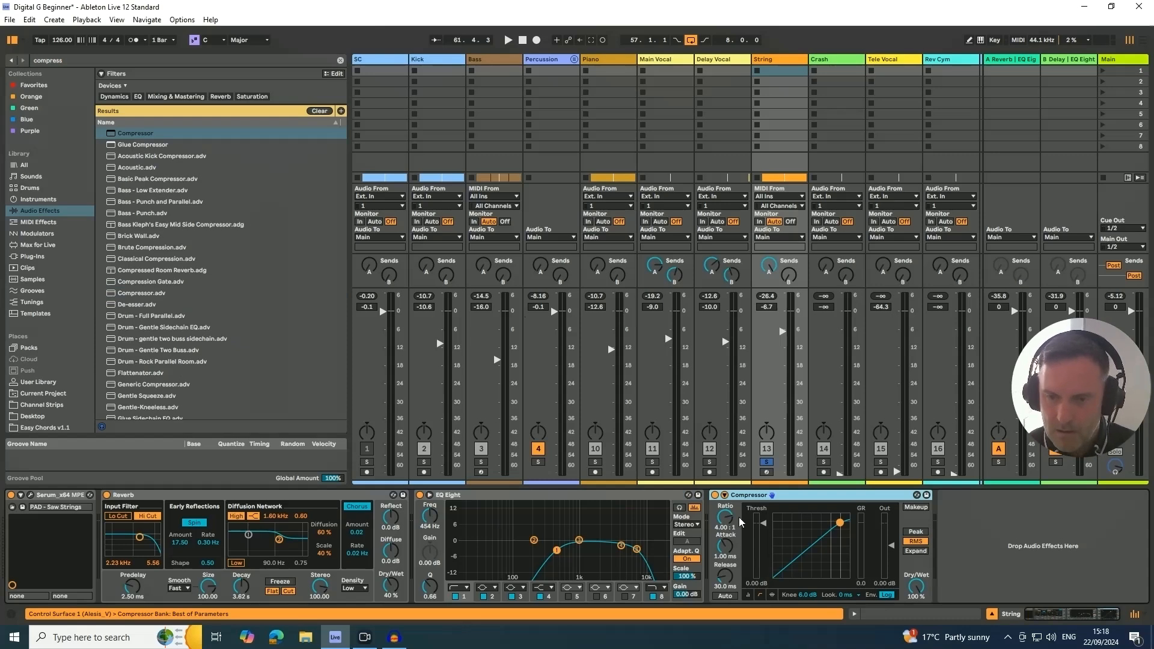
- Sidechain the String Compressor from the SC track and lower its threshold to -12.3 dB during playback
click(724, 496)
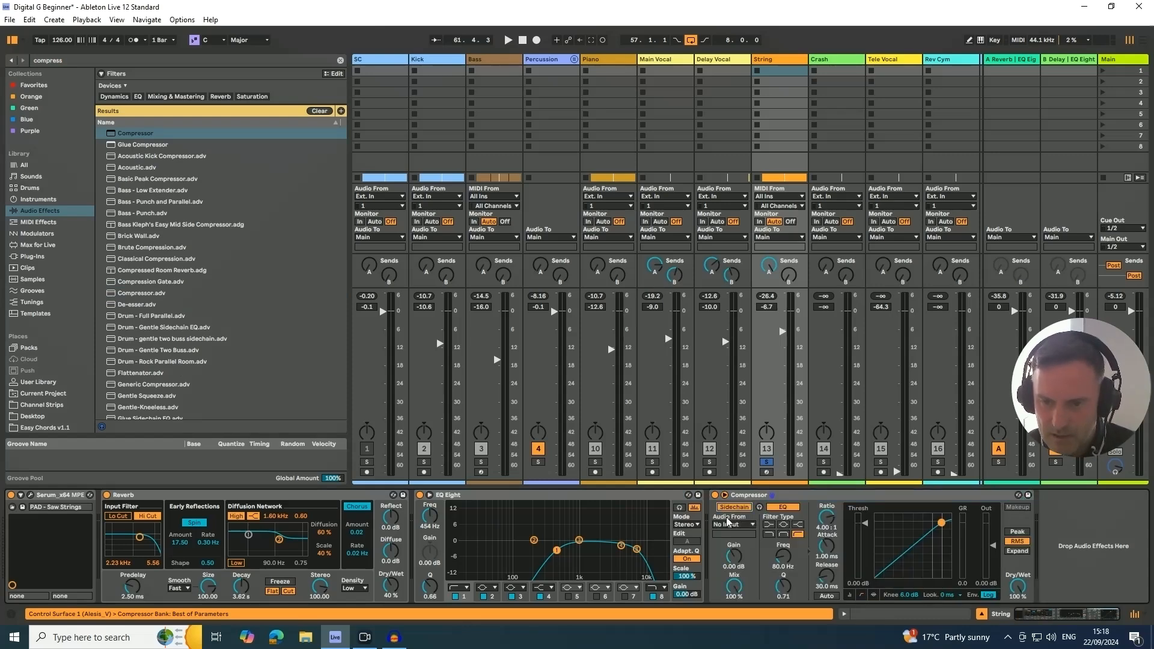
click(732, 525)
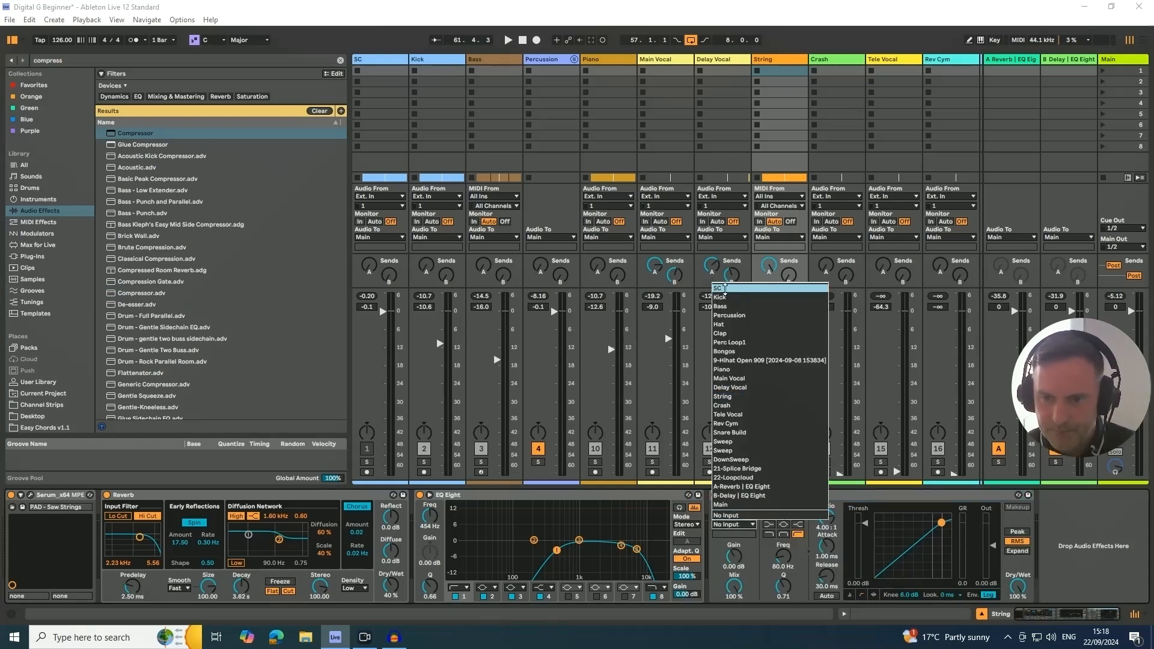
click(722, 289)
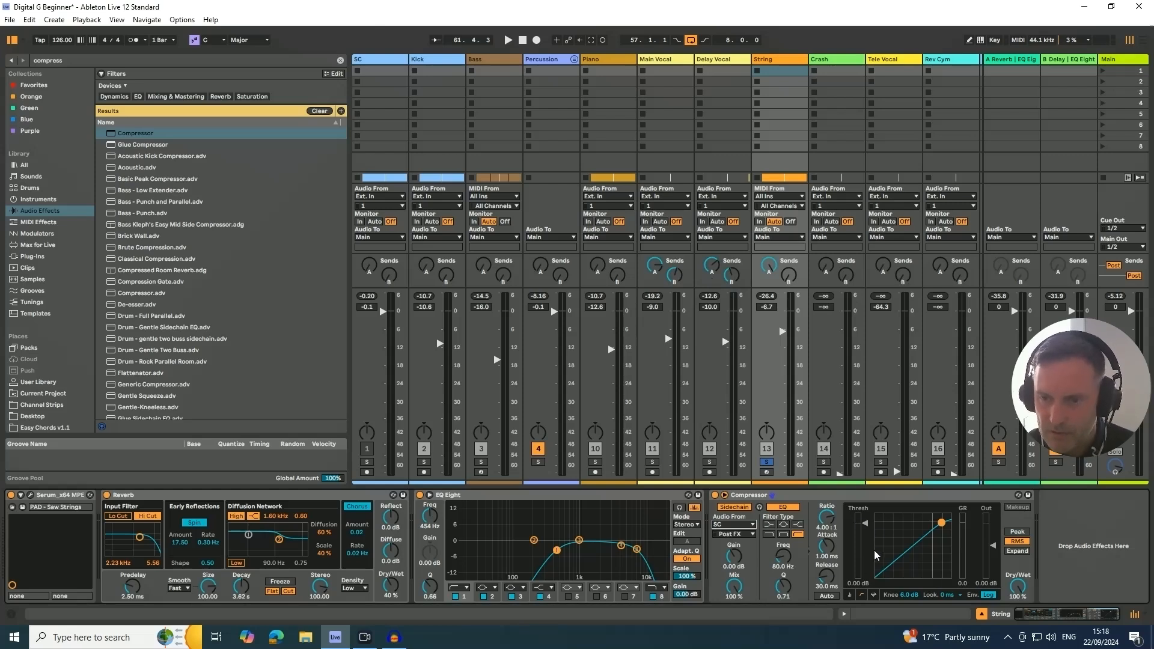
key(space)
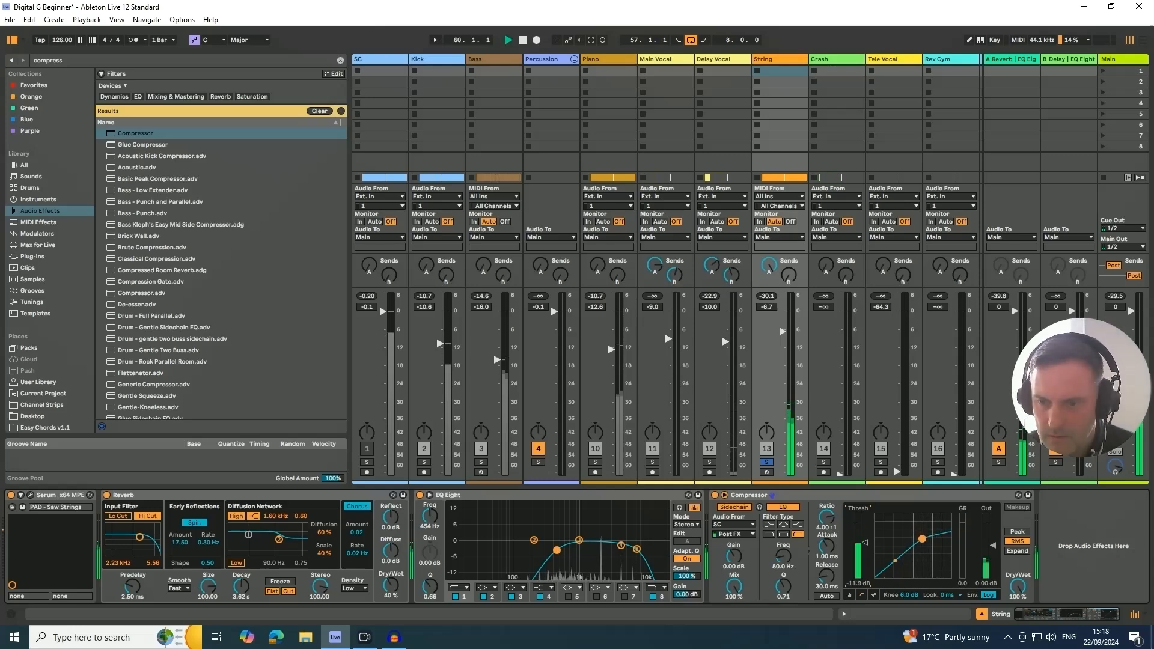
drag(863, 542, 861, 547)
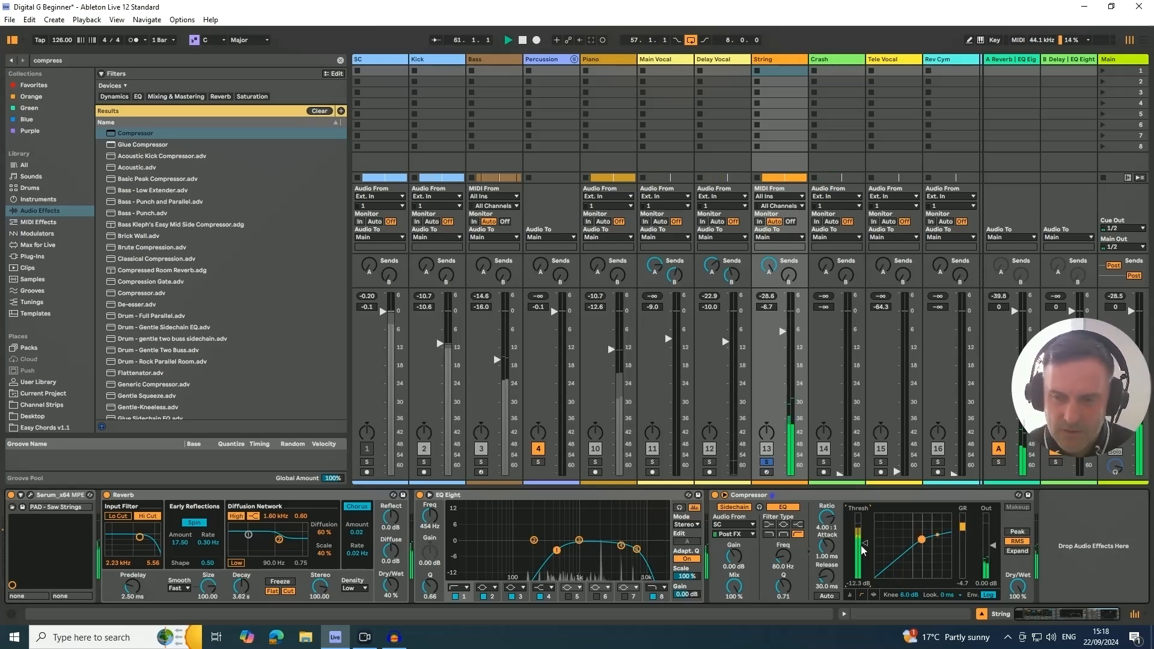
- Solo the Piano with the String, set the Piano Compressor's threshold to -14.9 dB, and clear the solos
click(610, 474)
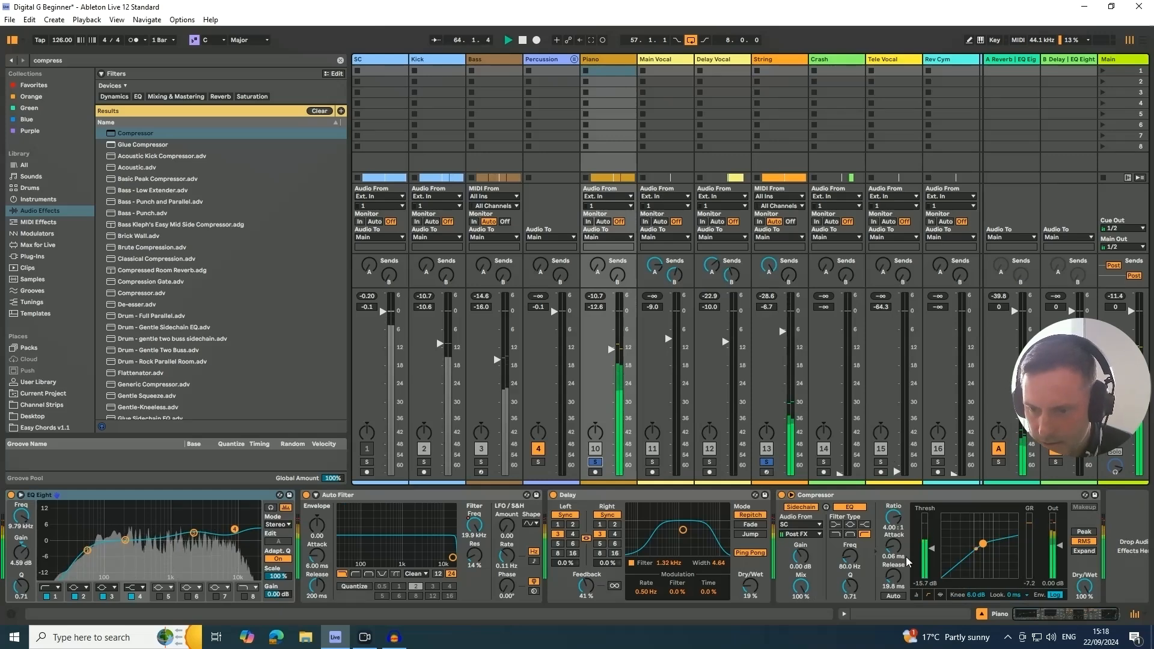
drag(931, 548, 931, 551)
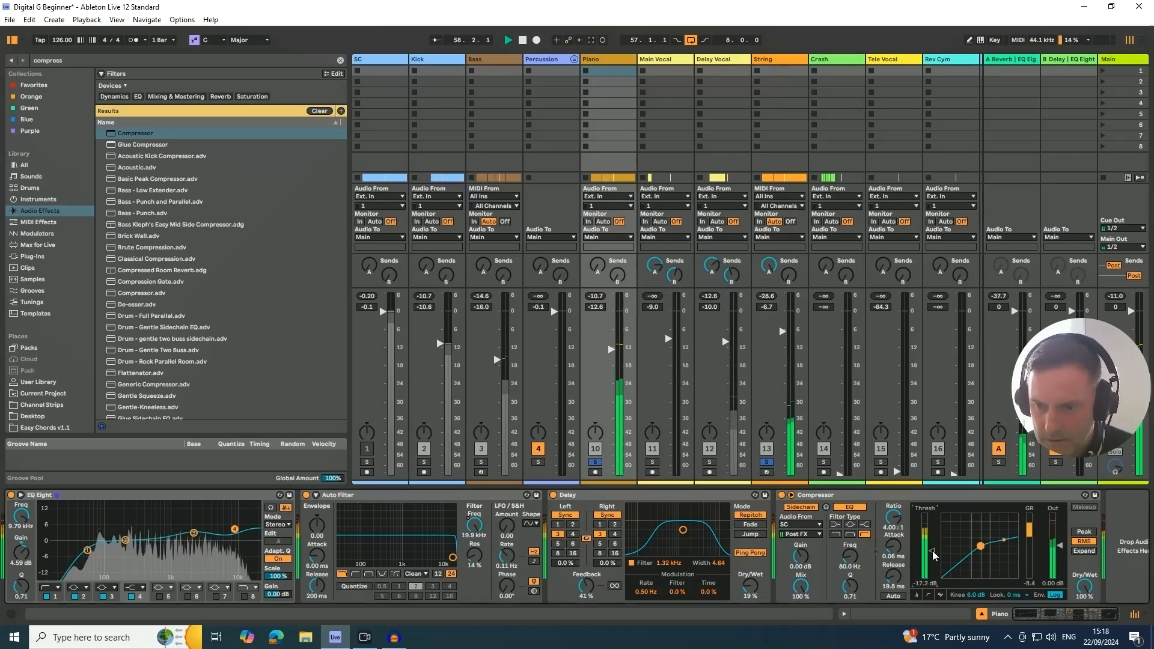
drag(934, 554, 934, 546)
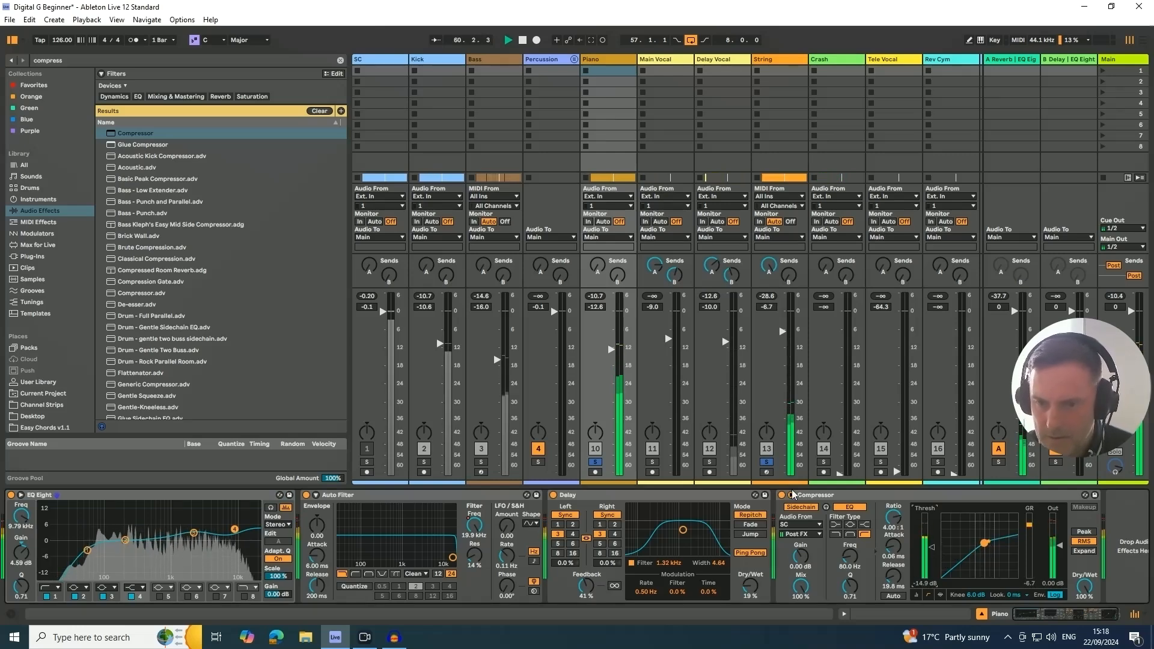
click(767, 463)
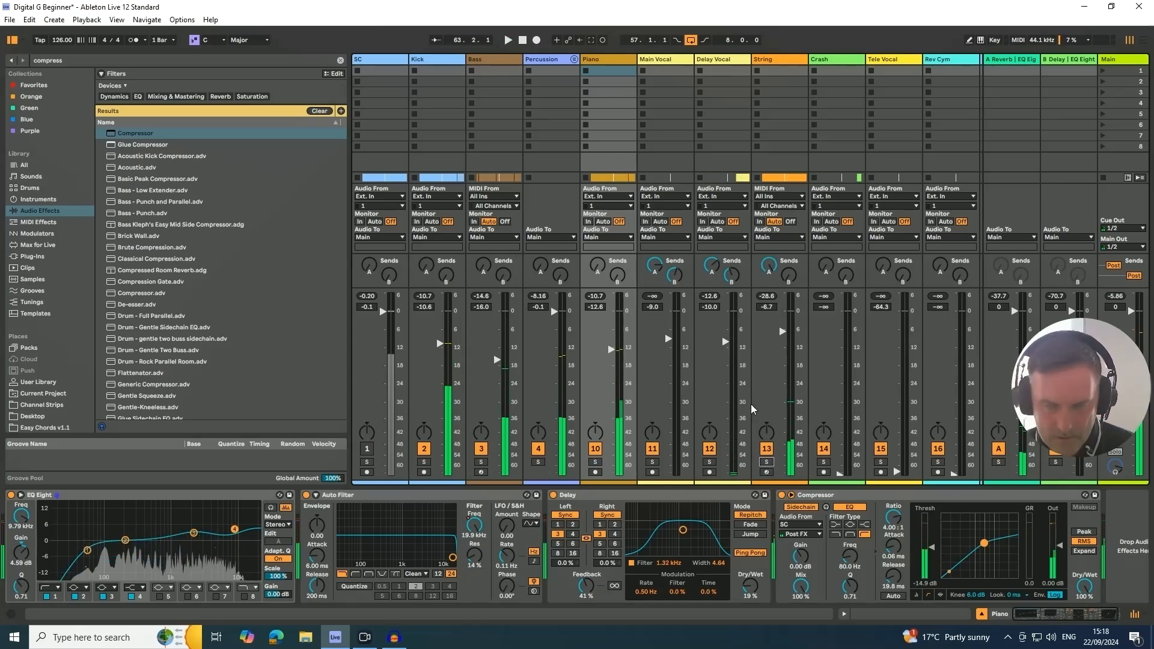
- Move the Tele Vocal track above String in the arrangement and shift the eight-bar loop to bar 33
key(Tab)
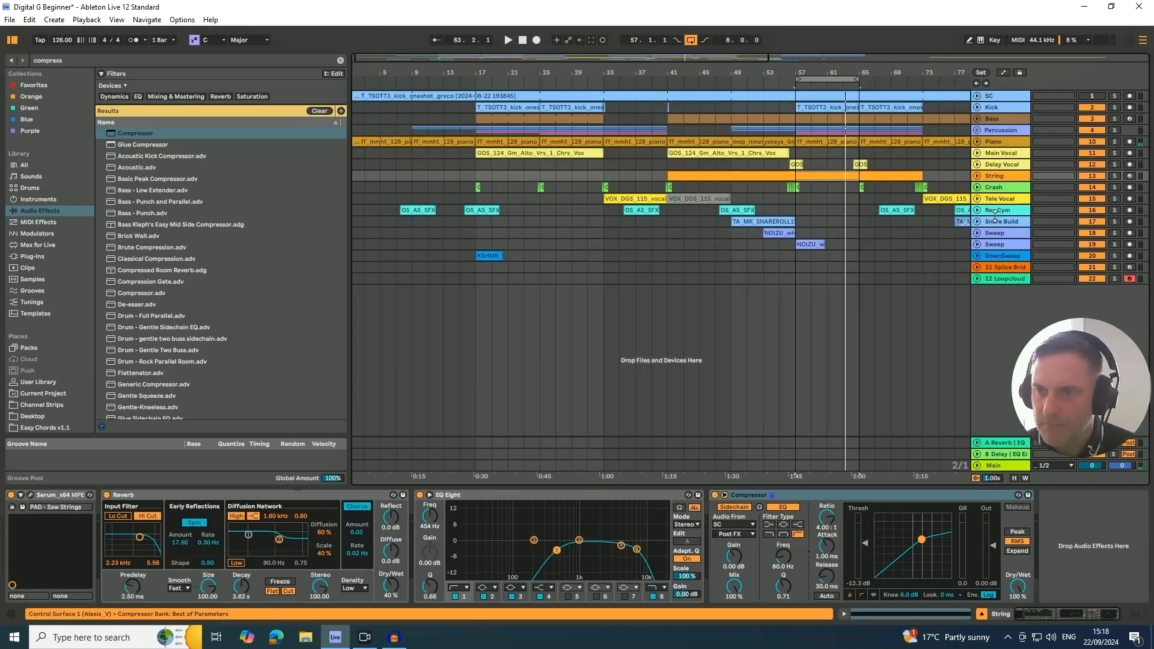
click(993, 190)
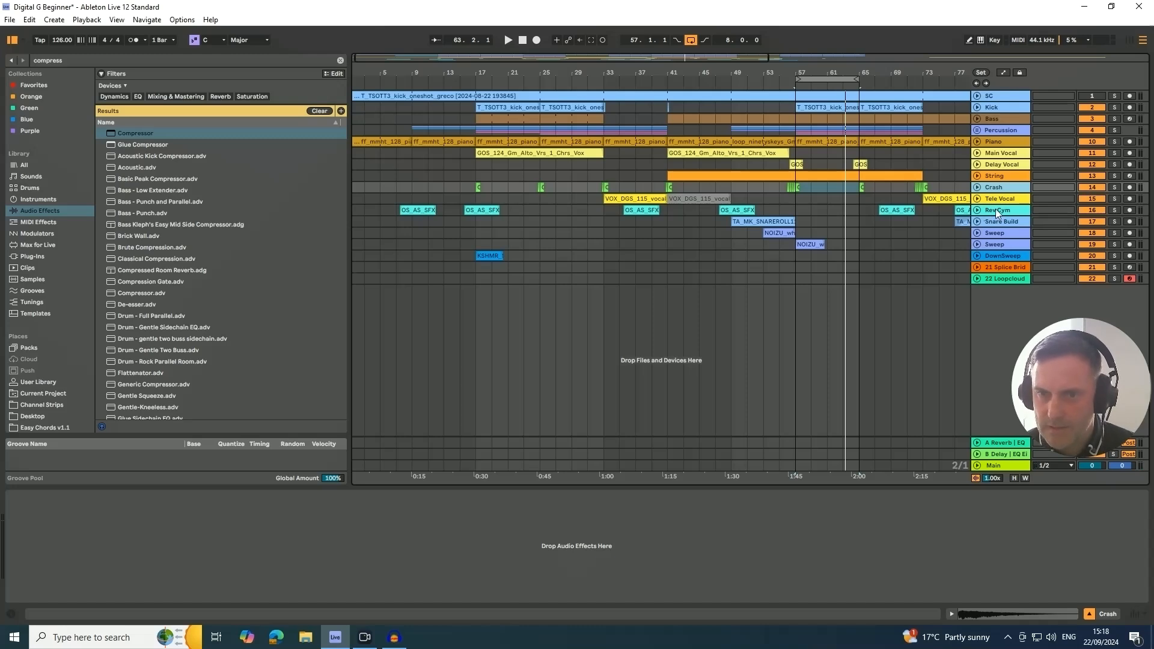
click(992, 198)
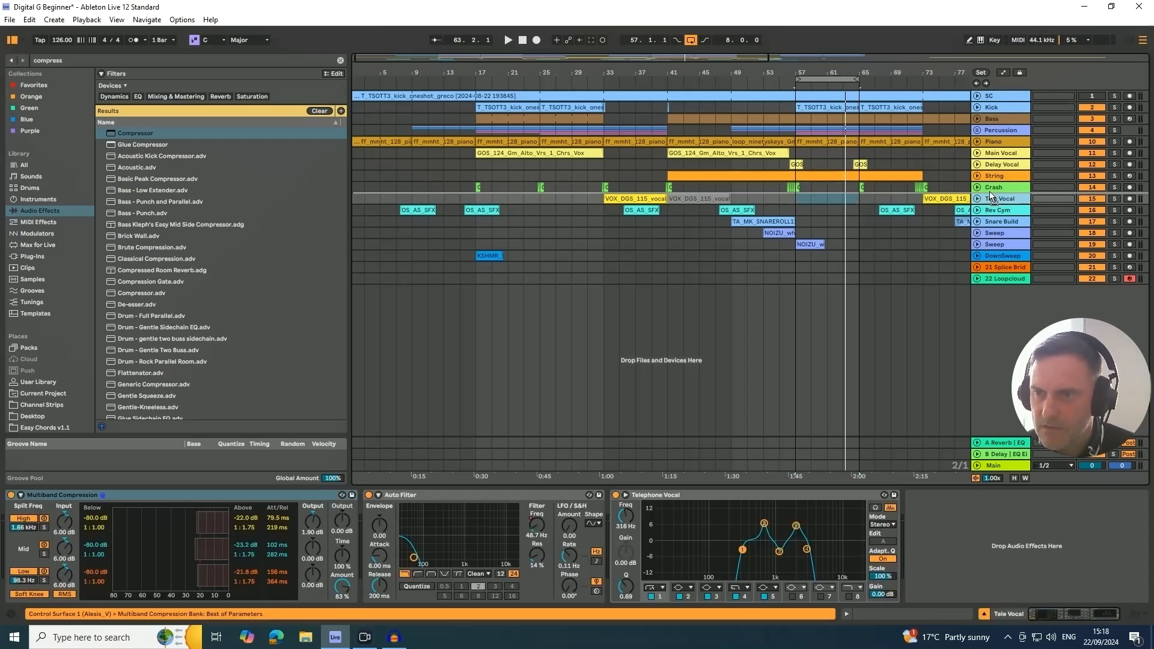
drag(992, 198, 990, 175)
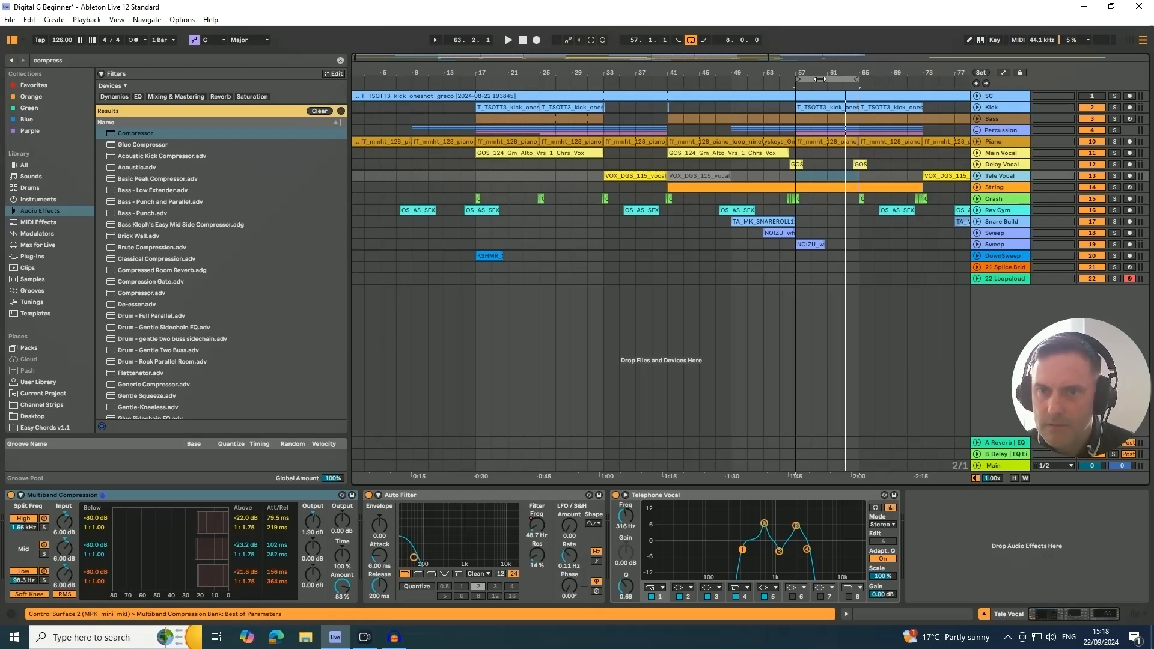
drag(820, 79, 628, 79)
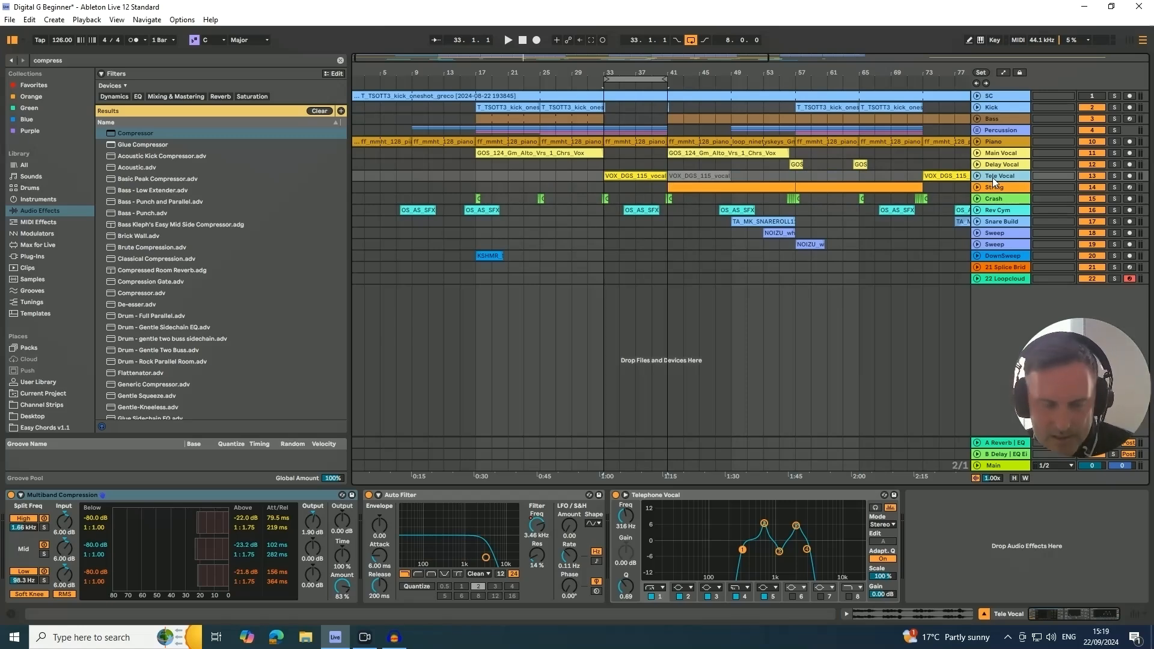
- Play the loop, bring the Tele Vocal volume up to -11.4 dB and raise its reverb and delay sends
key(Tab)
key(space)
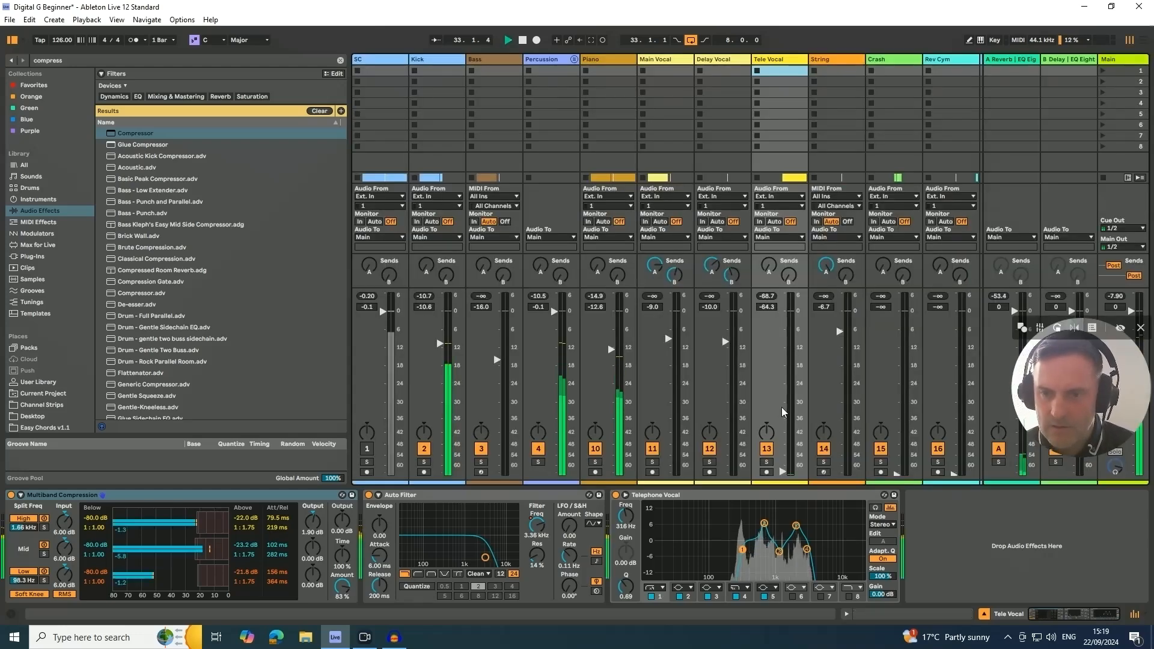
drag(782, 471, 783, 353)
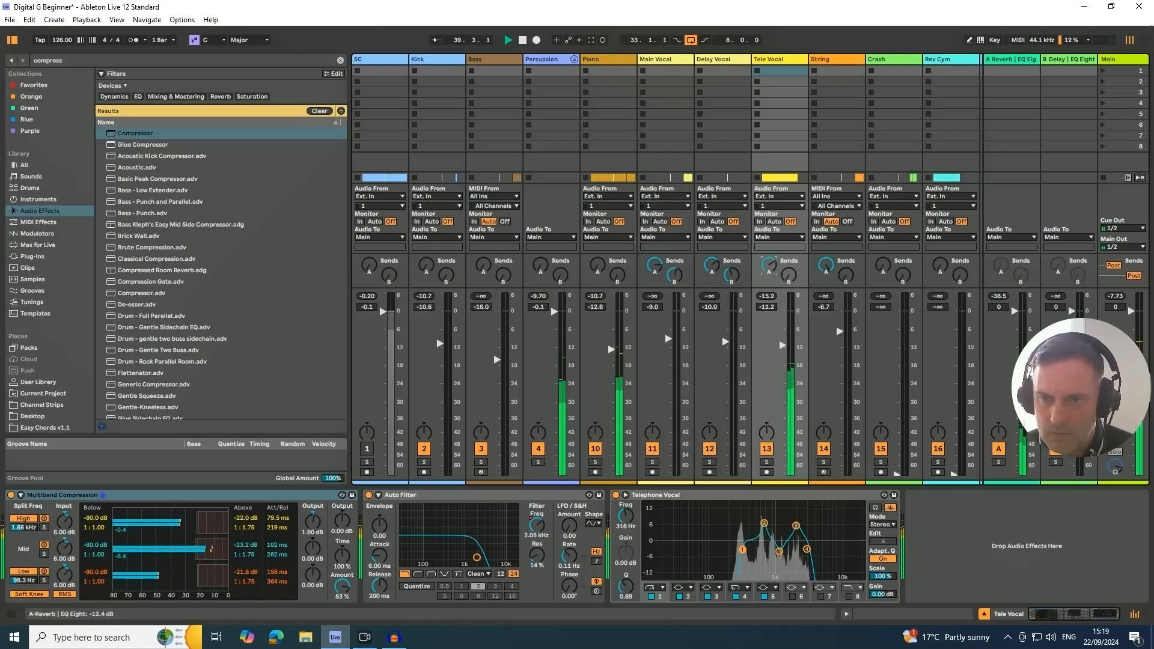
mouse_move(786, 279)
mouse_down()
mouse_move(787, 208)
mouse_move(787, 248)
mouse_move(769, 268)
mouse_up()
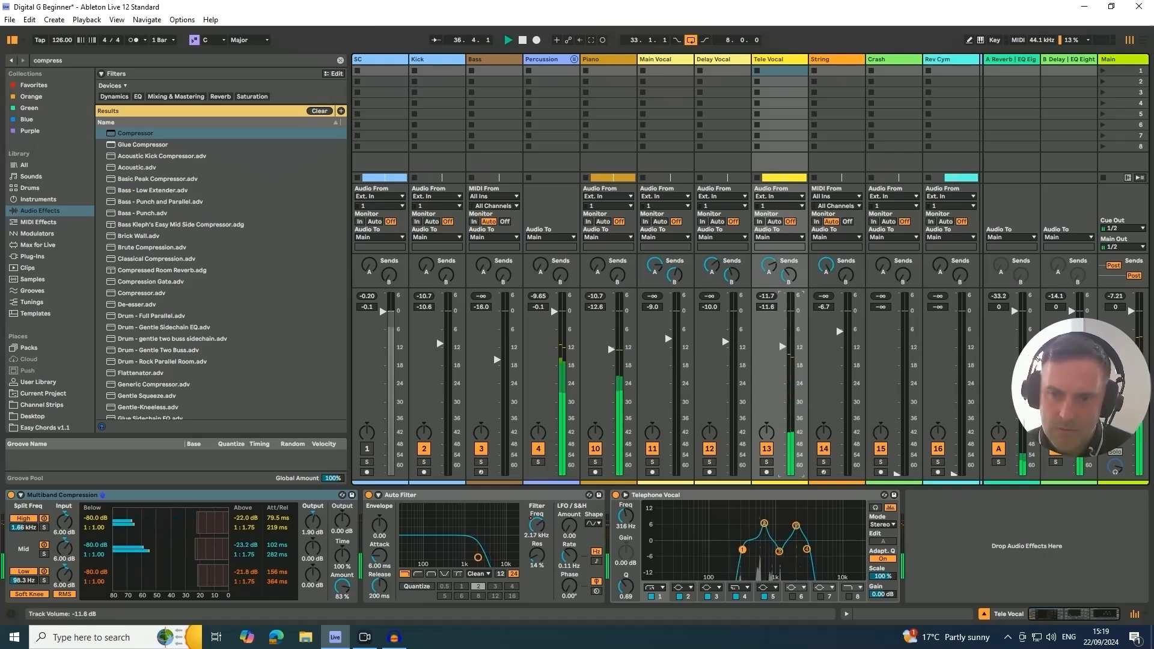
drag(785, 351, 781, 353)
key(space)
- Select the Crash track and balance its volume by ear in the mixer while the loop plays
key(Tab)
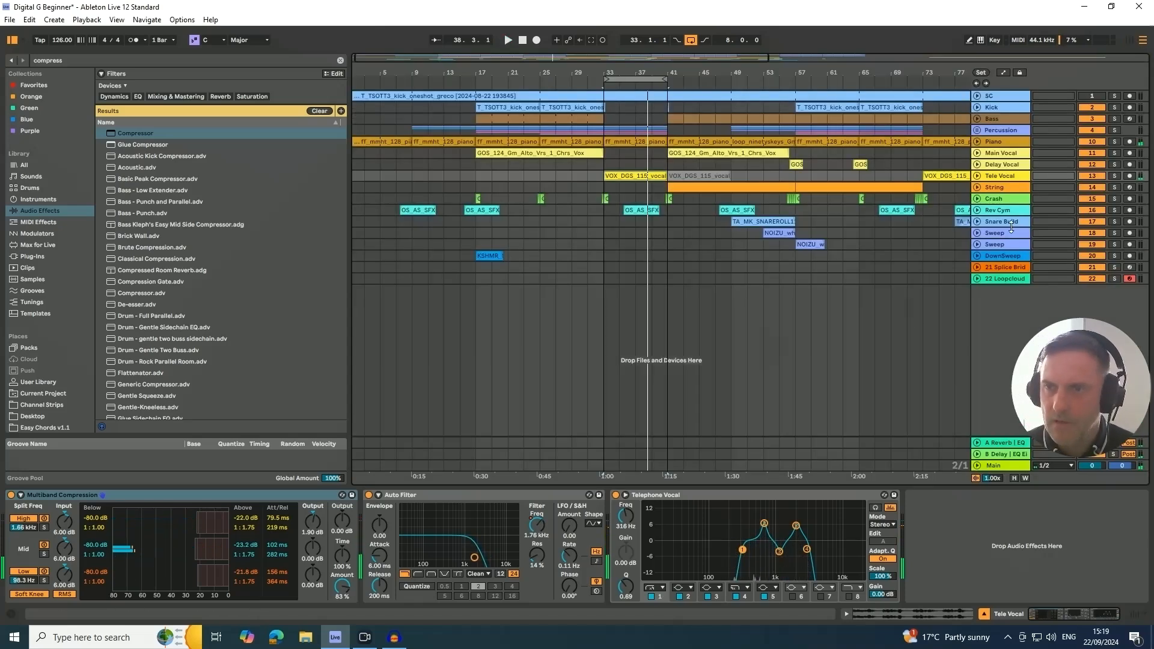
click(994, 203)
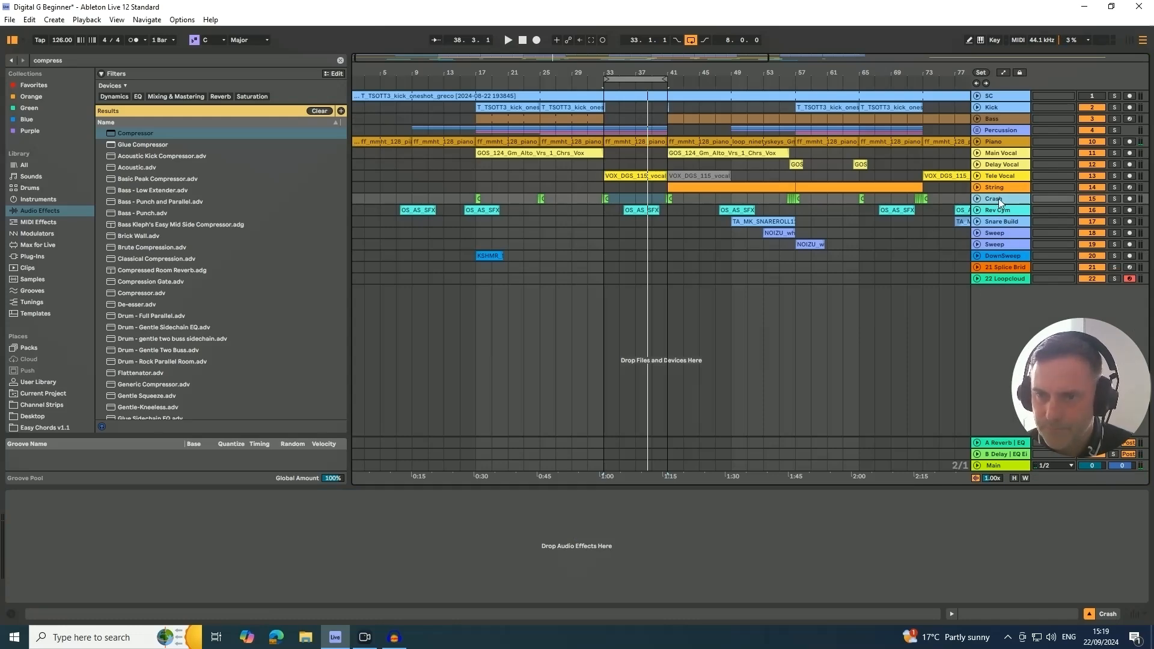
key(Tab)
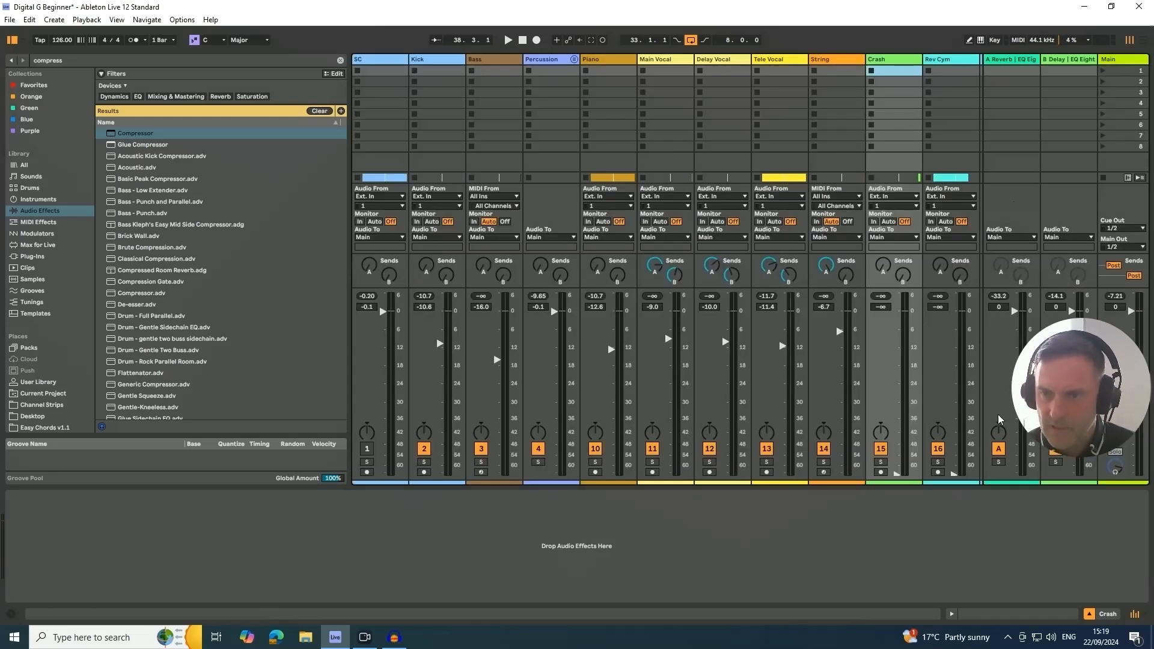
drag(900, 477, 900, 473)
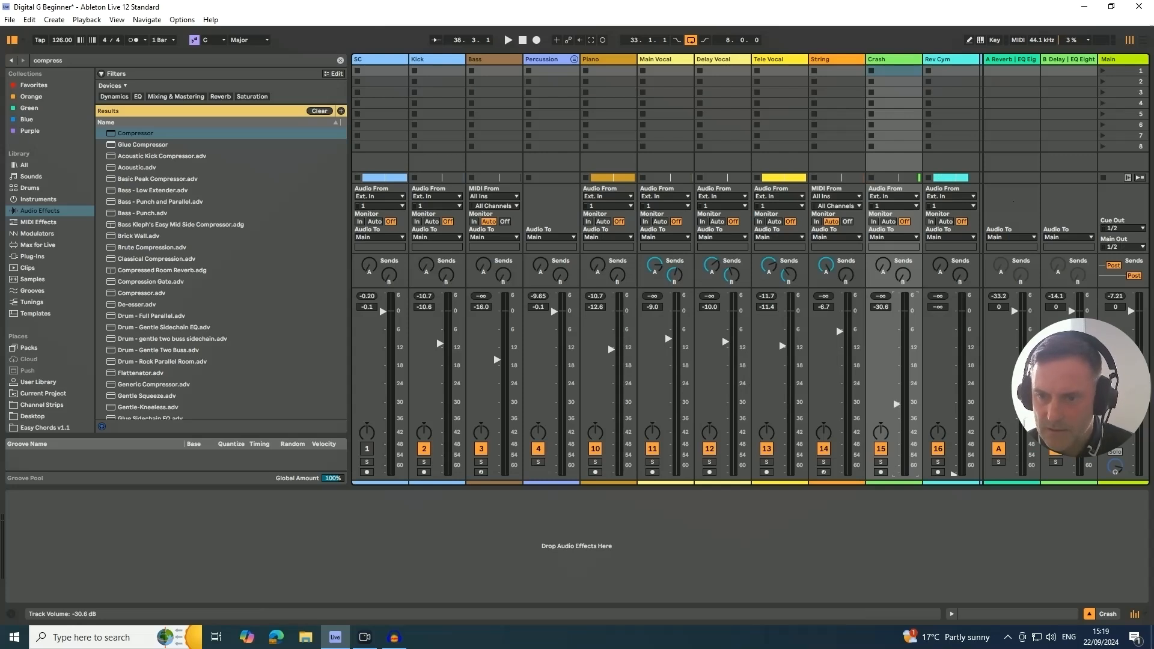
key(space)
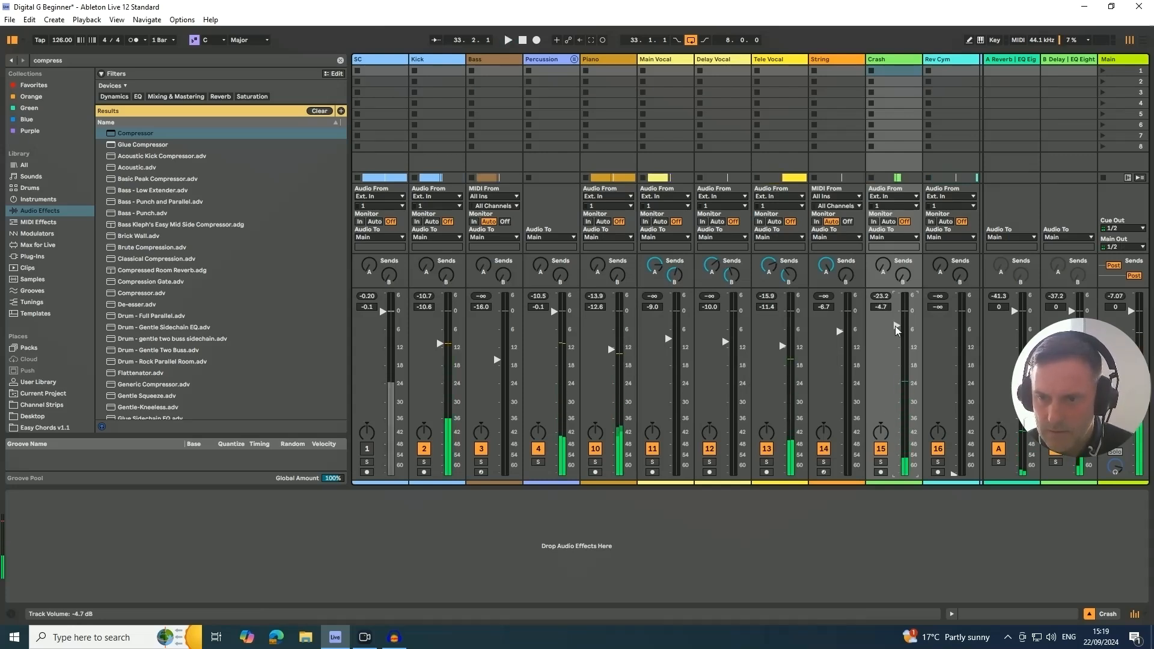
mouse_move(897, 382)
mouse_down()
mouse_move(897, 329)
mouse_move(896, 386)
mouse_up()
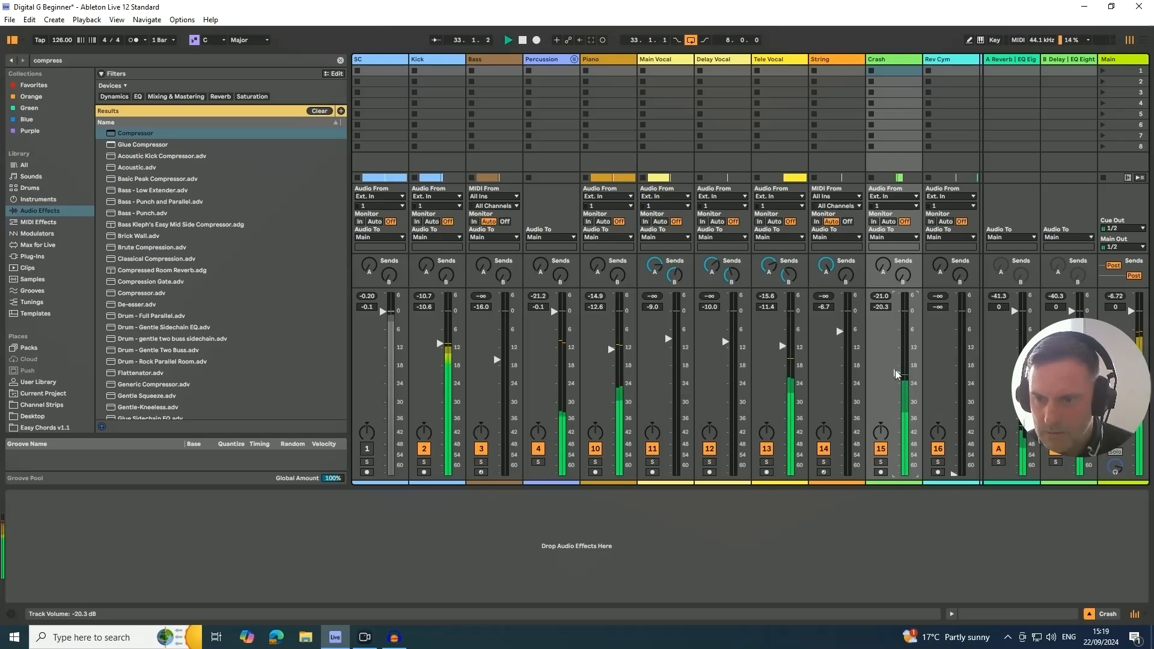
drag(896, 386, 895, 355)
- Add an EQ Eight to the Crash track and make band 1 a low cut at 147 Hz
key(Tab)
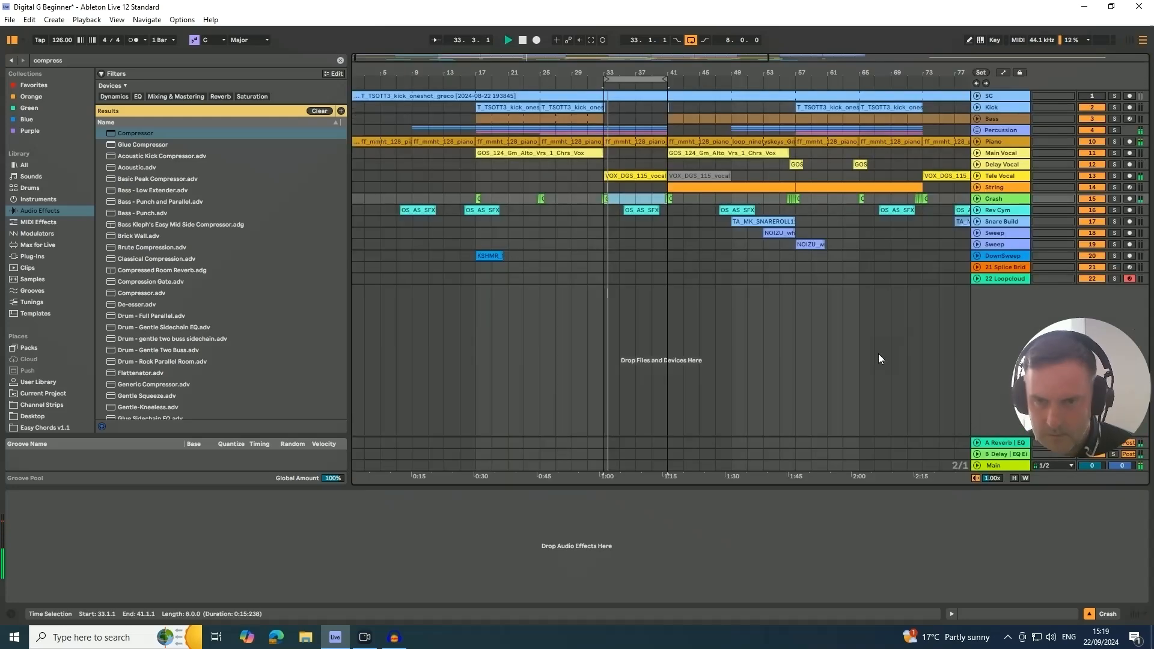
click(988, 199)
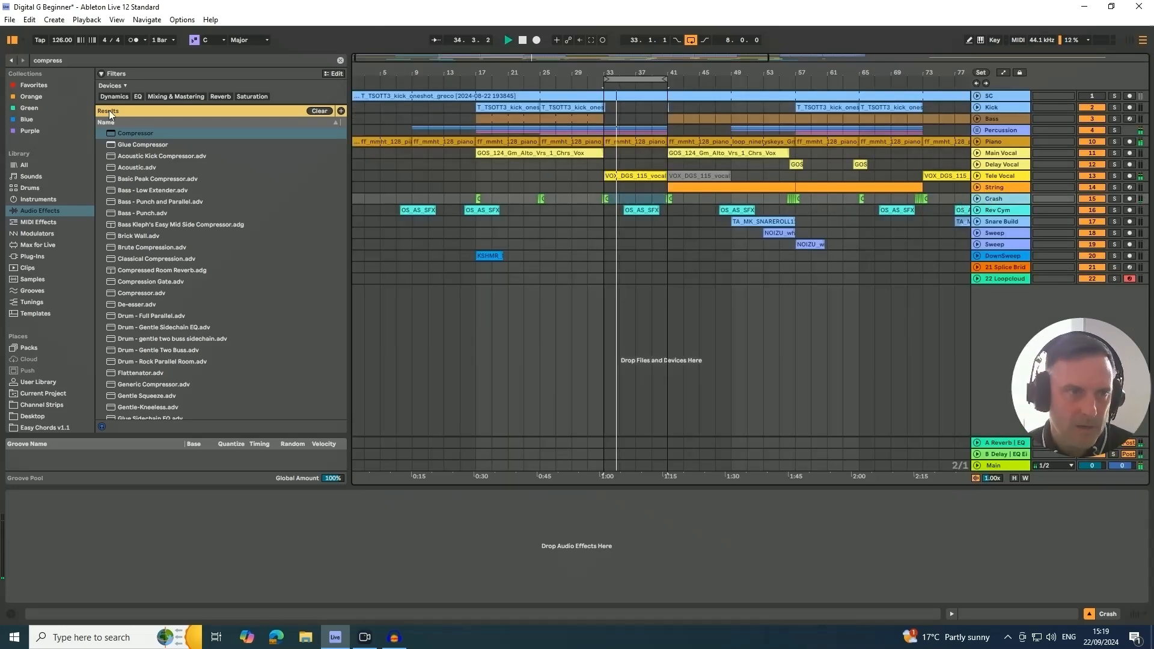
click(129, 60)
text(eq)
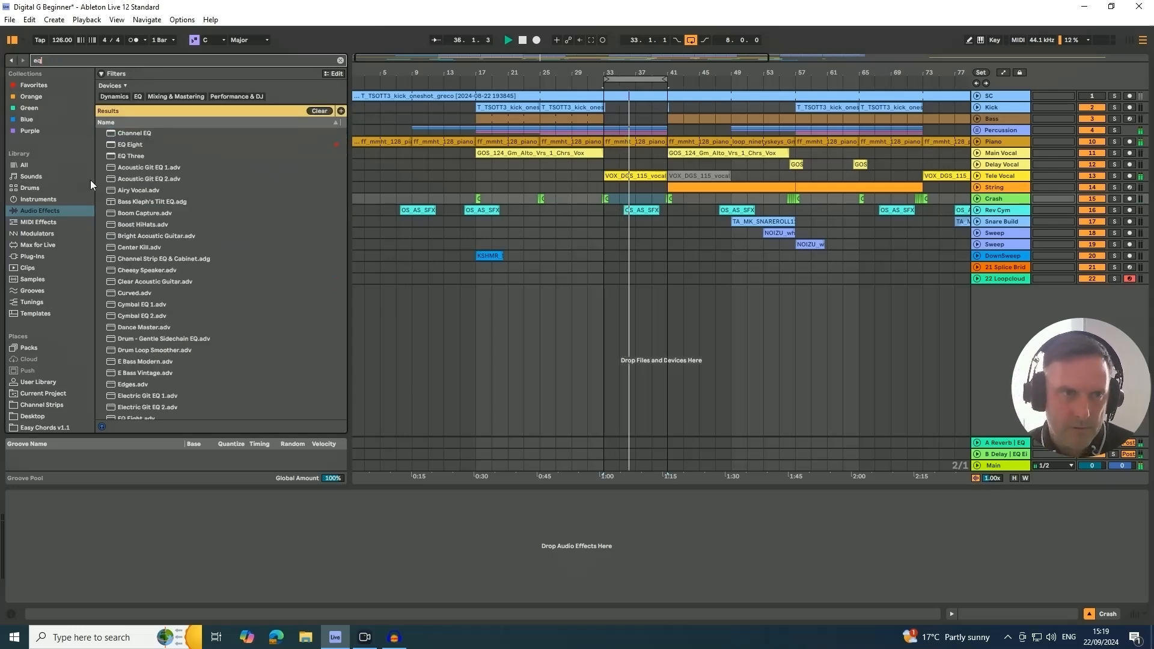
drag(123, 146, 147, 537)
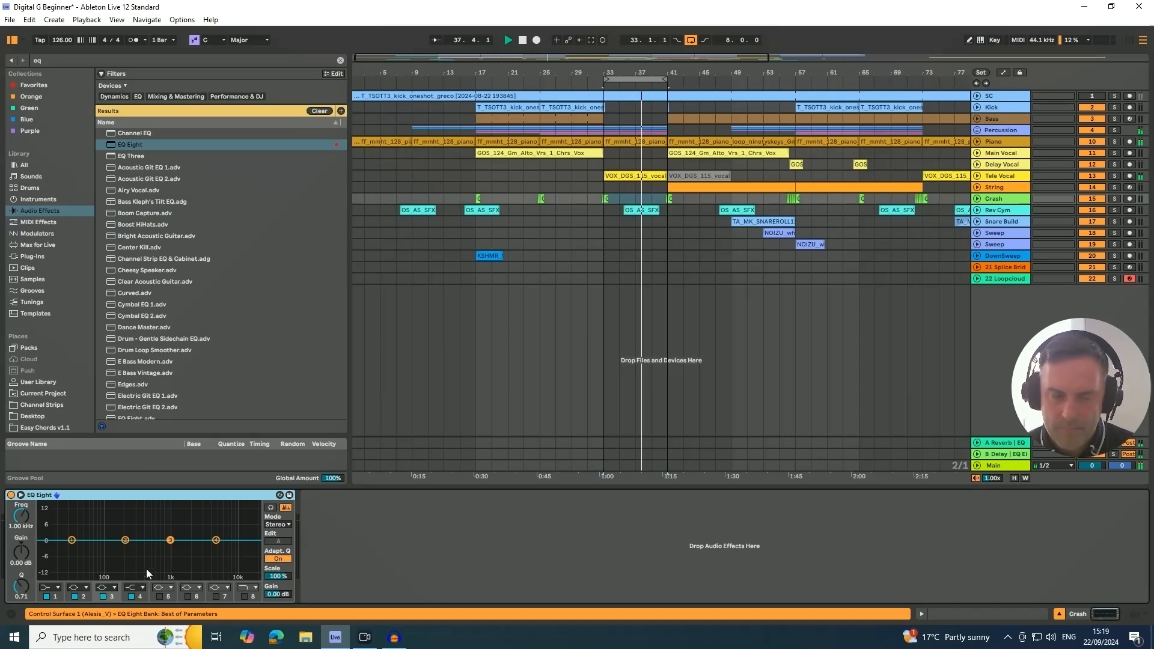
click(49, 587)
click(46, 525)
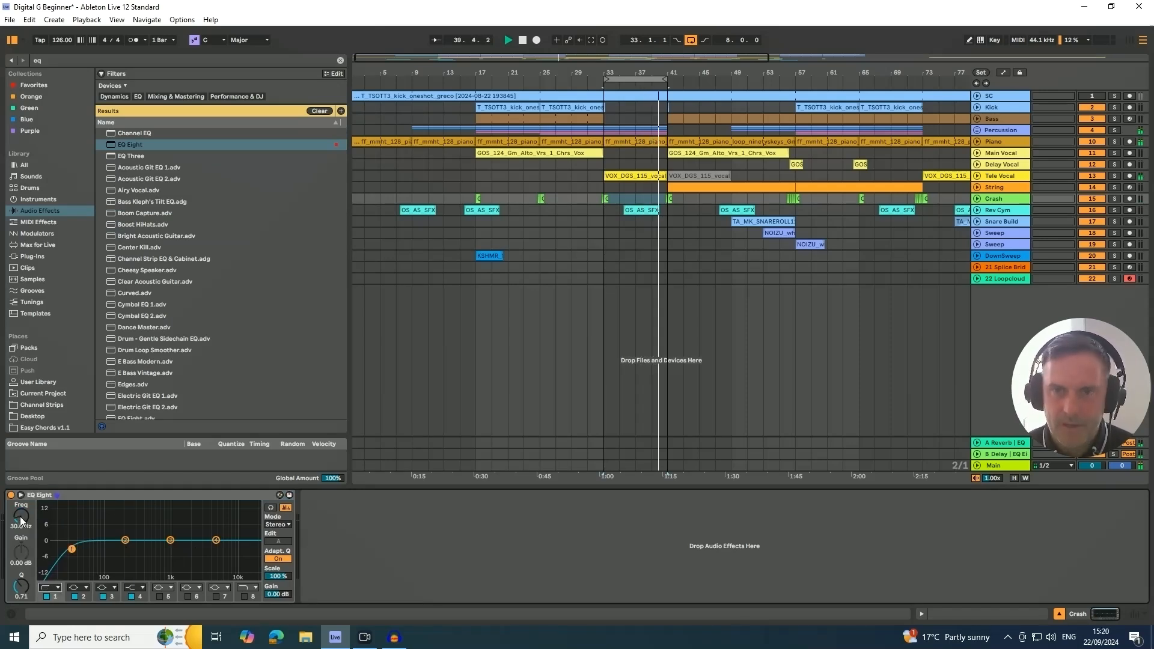
drag(21, 520, 21, 481)
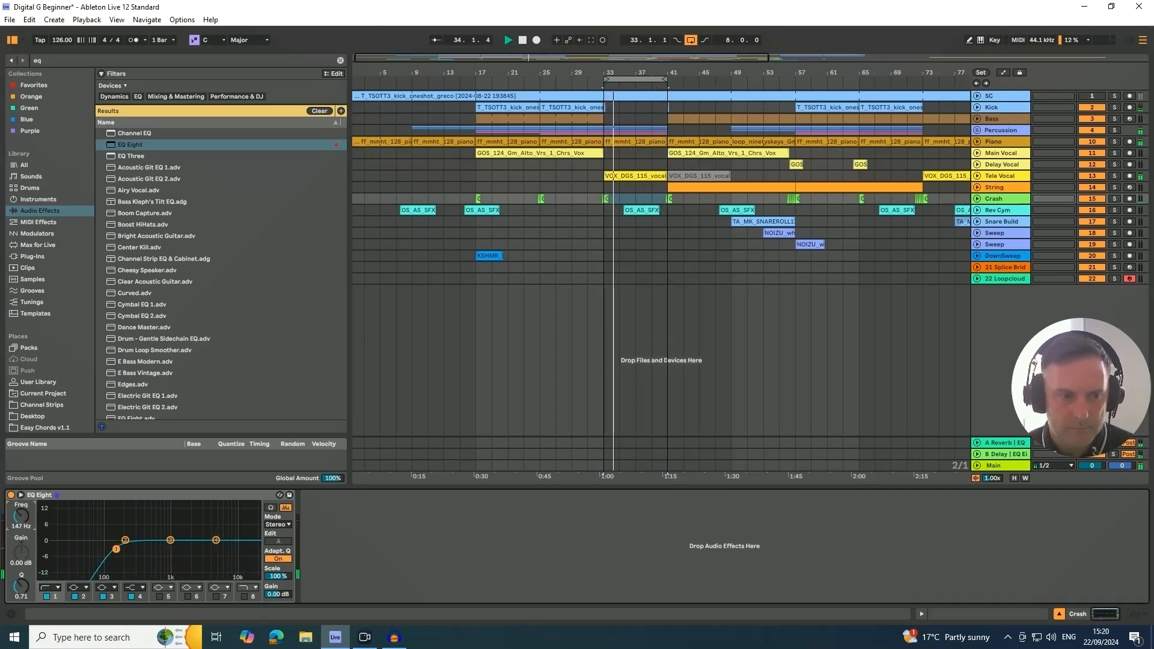
- Play the loop and bring the Rev Cym track's volume up to about -17 dB in the mixer
click(987, 209)
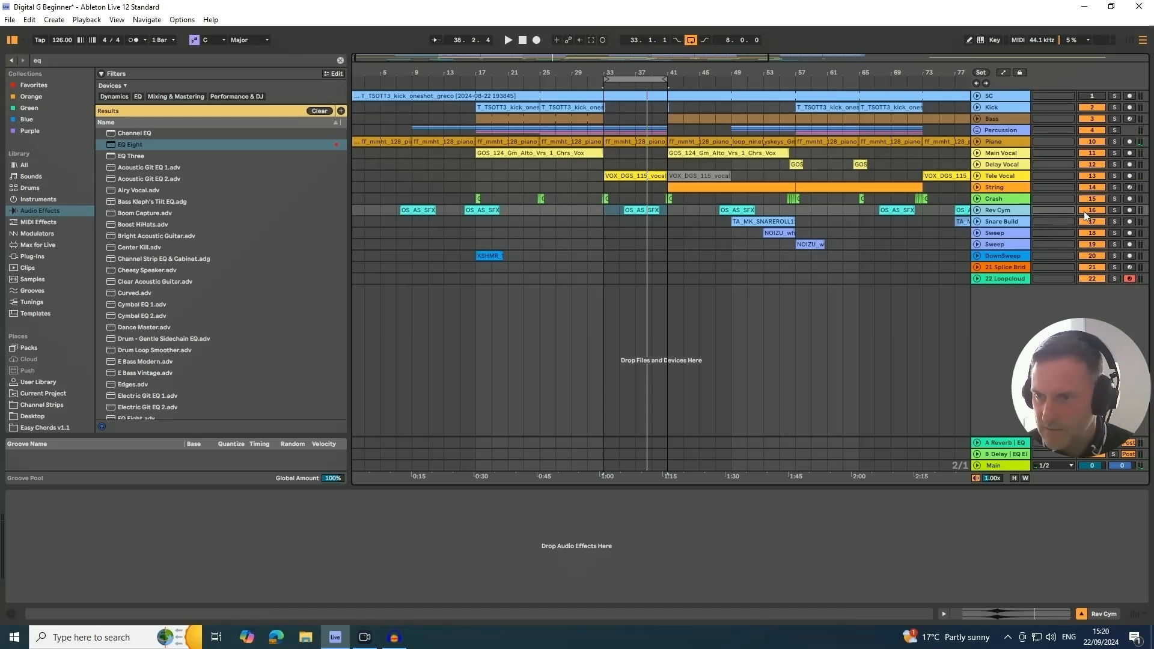
key(Tab)
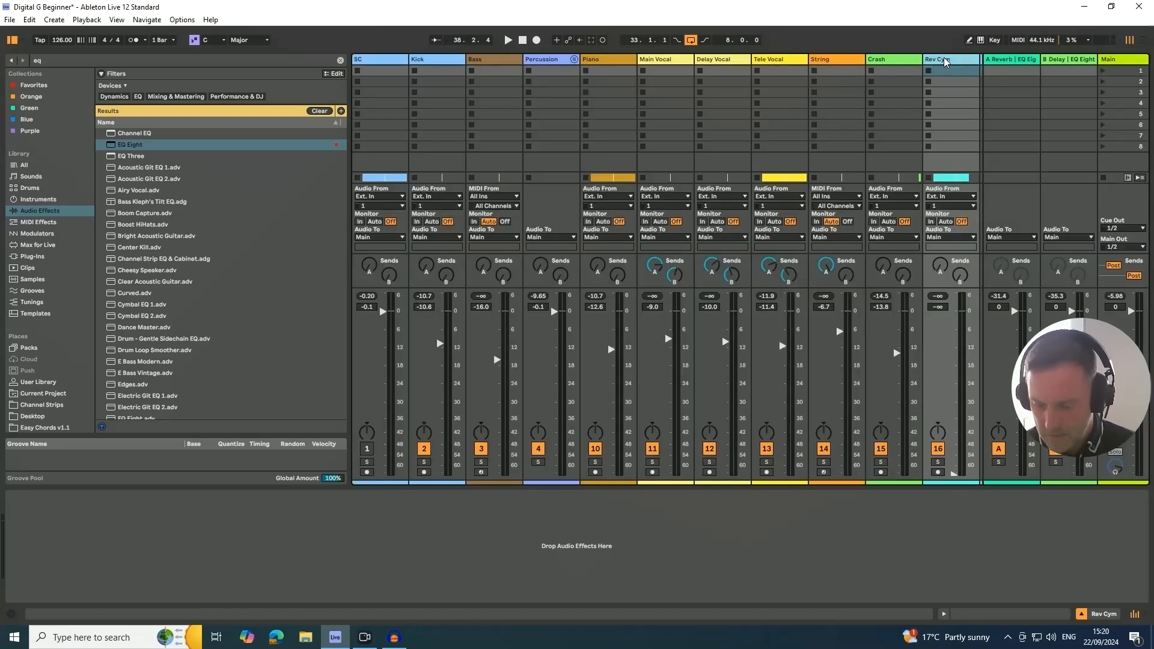
key(Right)
key(Right)
key(Right)
key(Right)
key(Left)
key(Left)
key(Left)
key(Left)
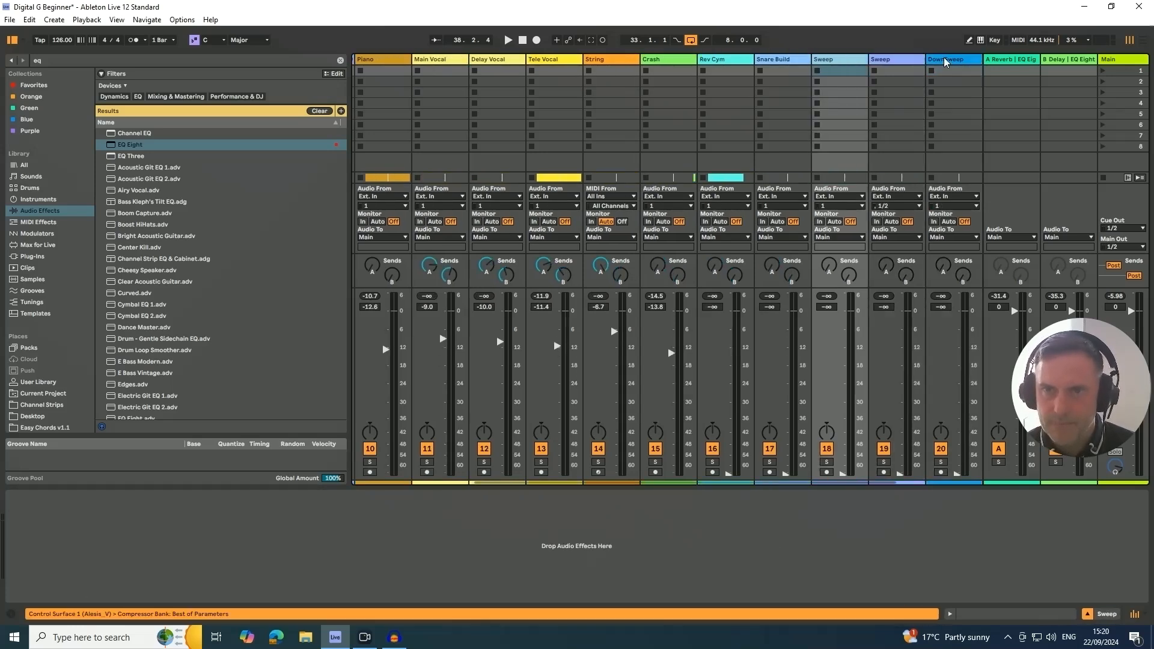
key(space)
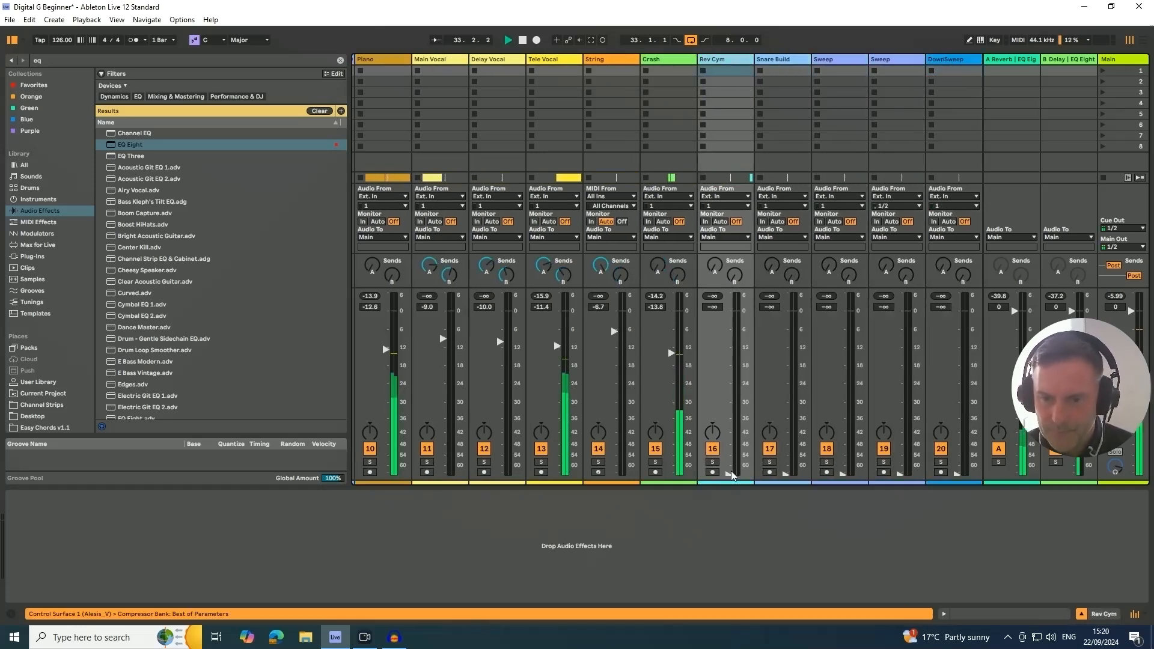
drag(707, 473, 728, 368)
key(Tab)
key(Tab)
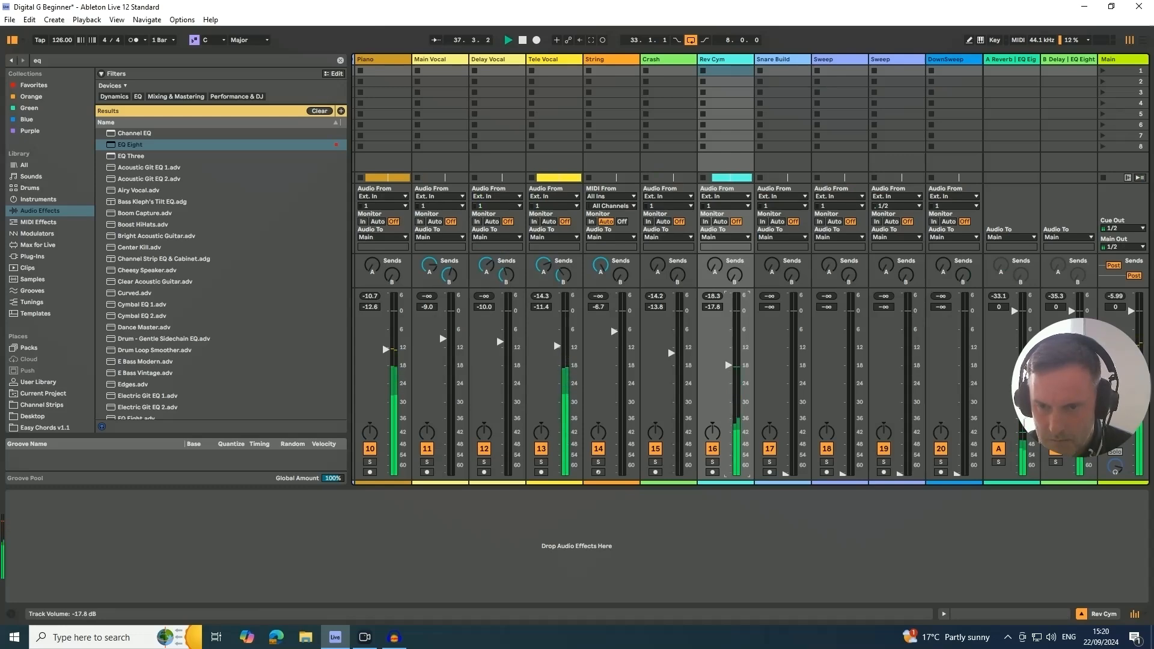
- Shift the eight-bar loop to bar 49 and bring the Snare Build volume up to -12.4 dB
key(Tab)
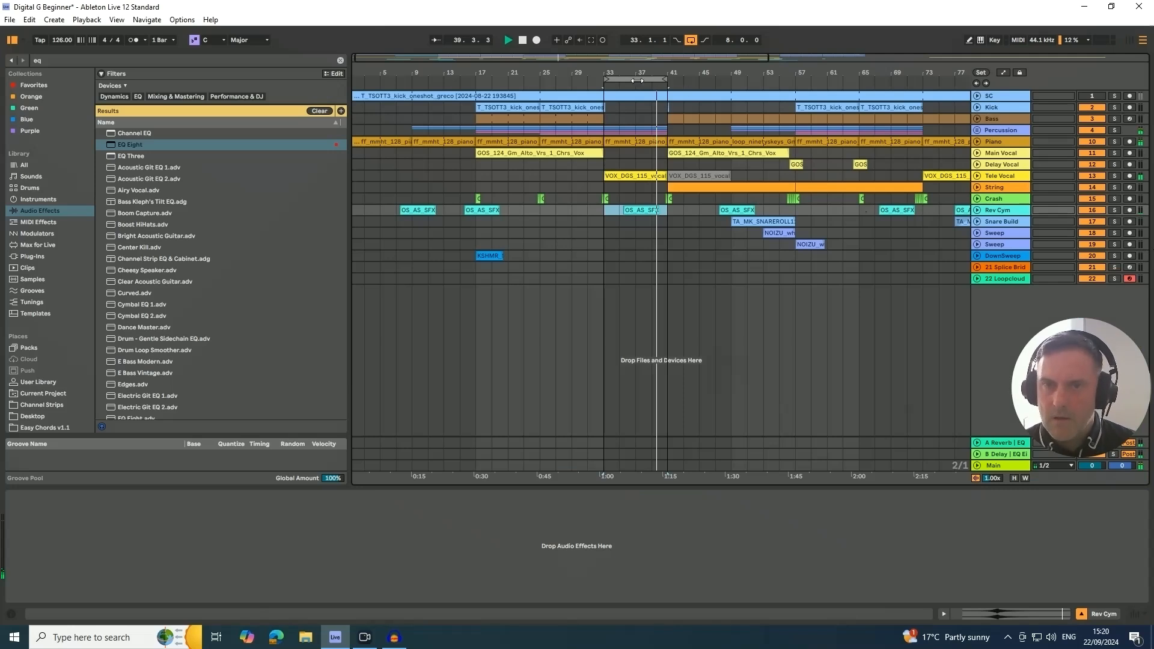
drag(649, 79, 782, 89)
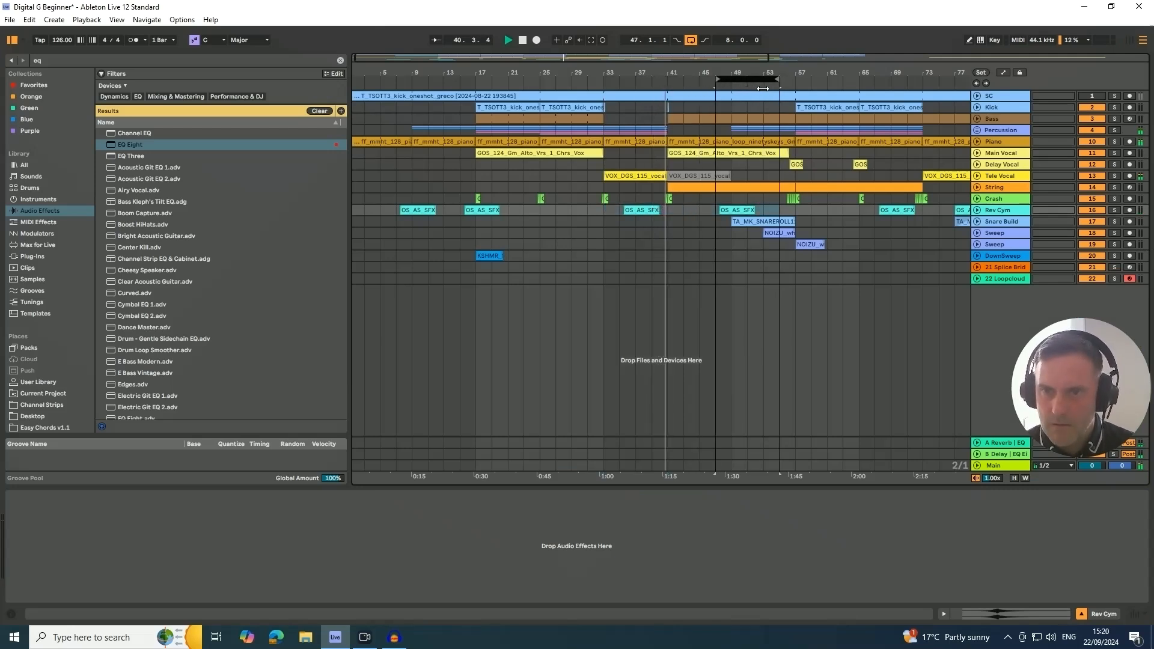
click(987, 221)
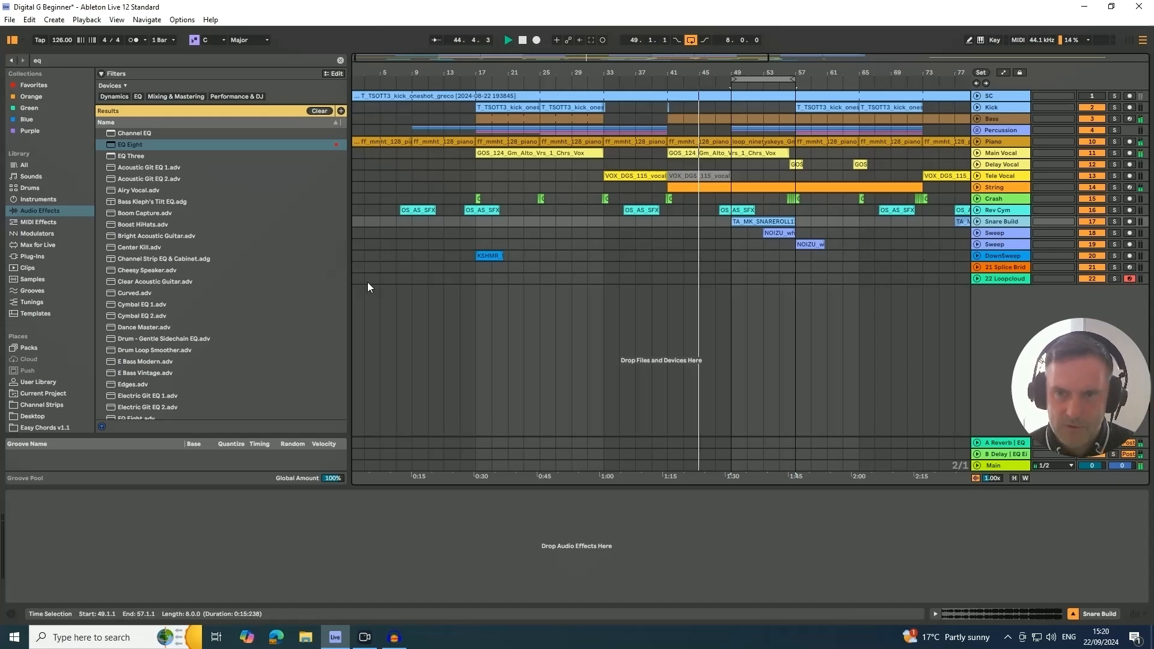
key(Tab)
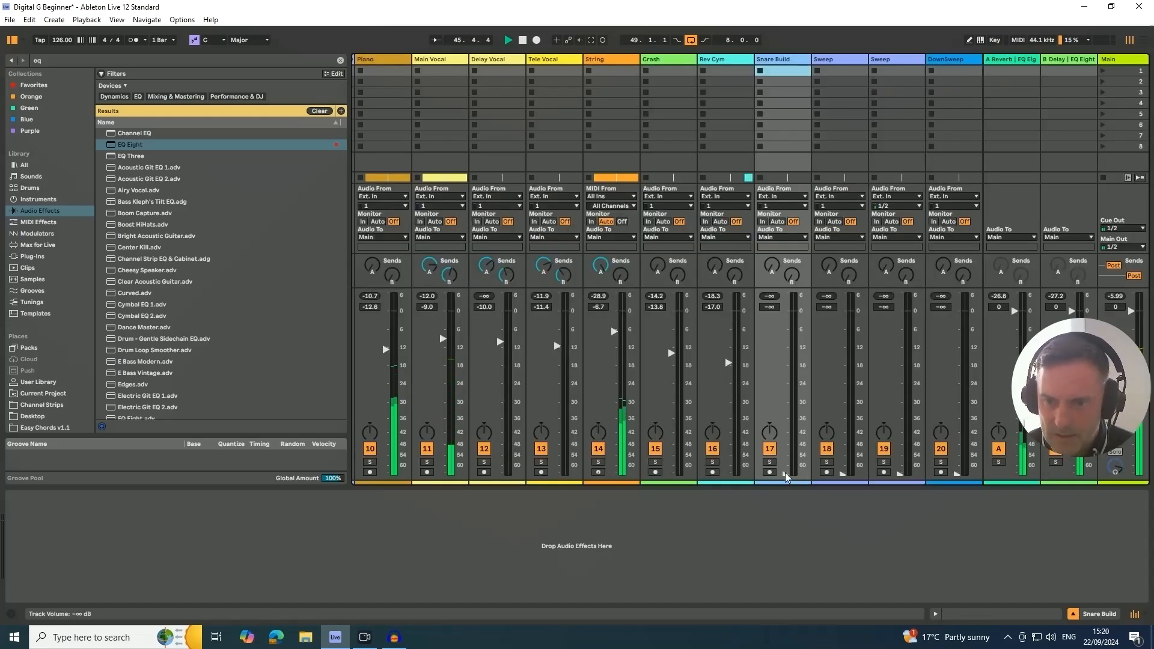
drag(785, 474, 785, 378)
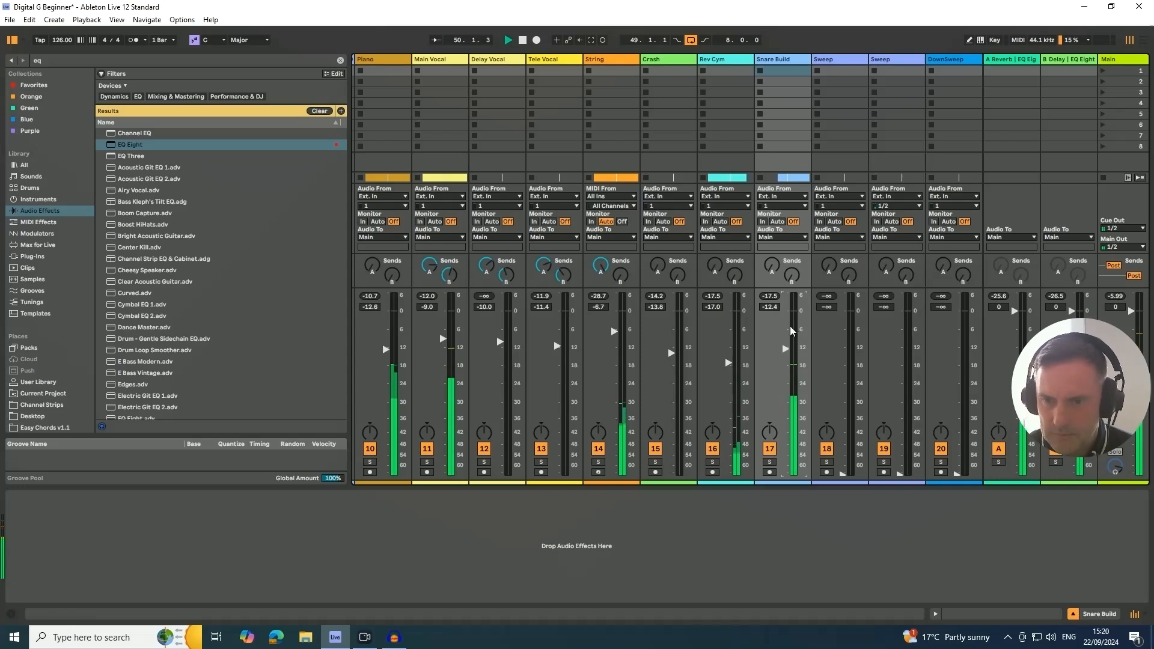
- Add an EQ Eight with a band 1 low cut at 130 Hz to Snare Build and lower its volume to -15.6 dB
drag(122, 146, 114, 535)
click(50, 588)
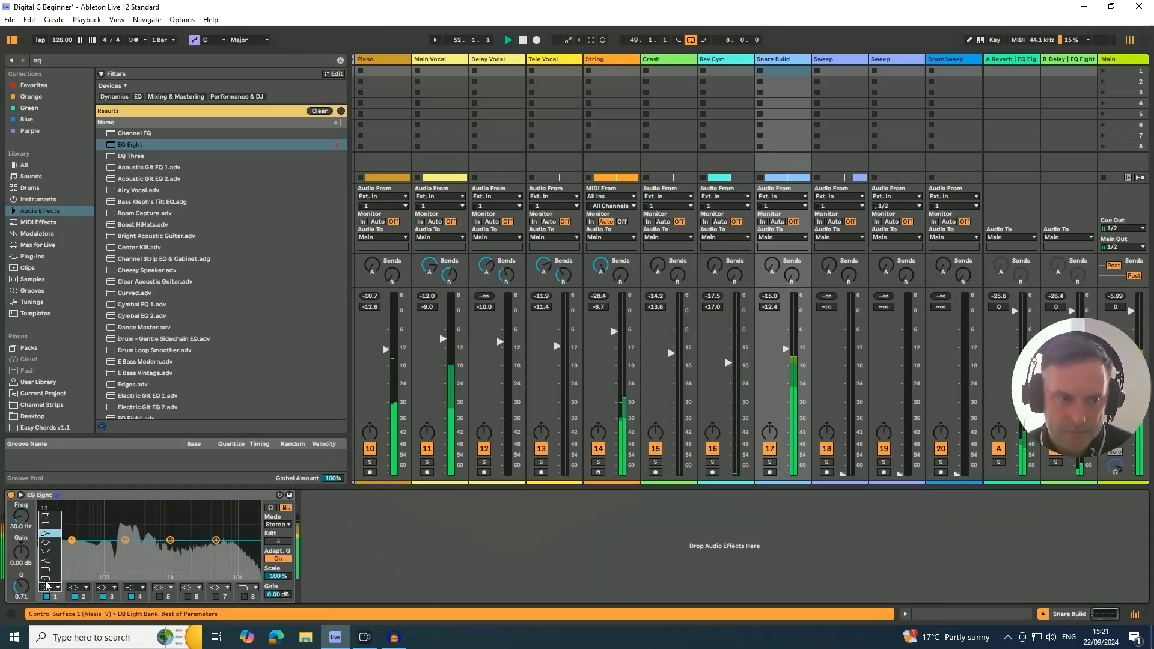
click(50, 525)
drag(22, 522, 22, 514)
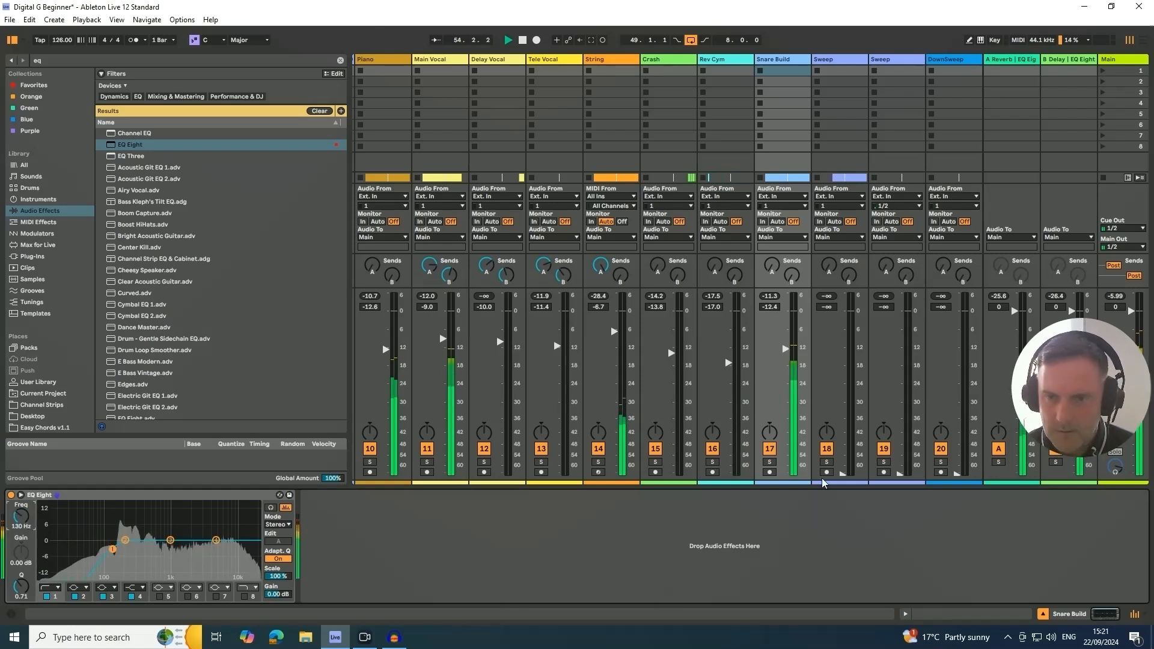
drag(785, 349, 785, 358)
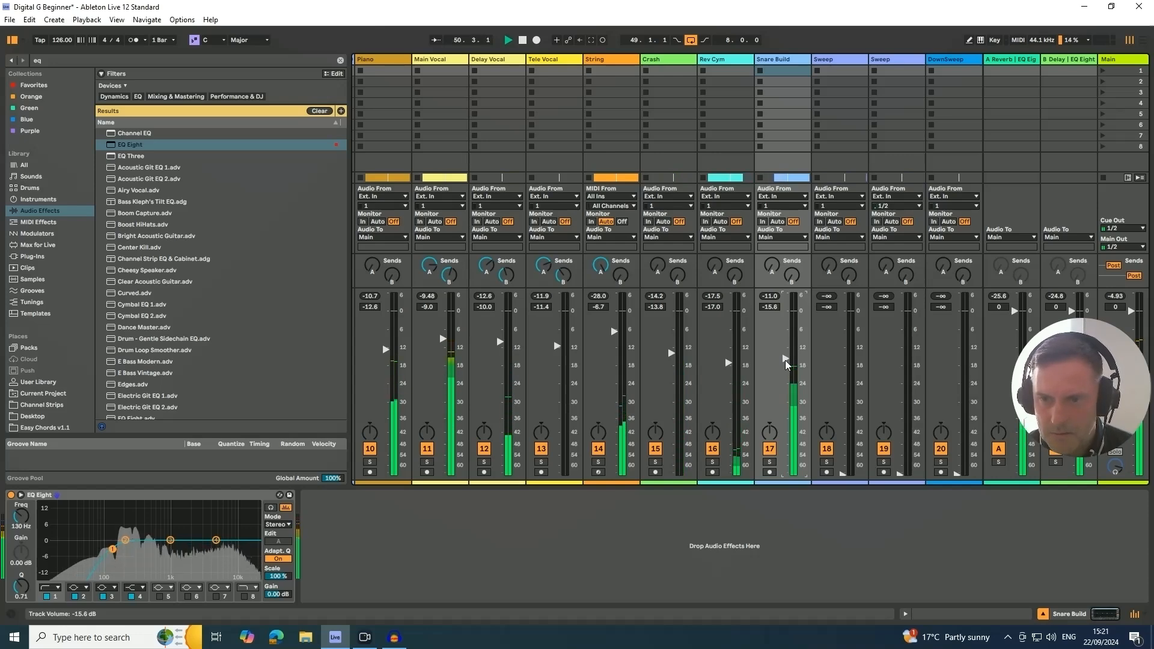
- Bring up the two Sweep tracks' volumes, the first to -15.8 dB and the second to -16.4 dB
key(Tab)
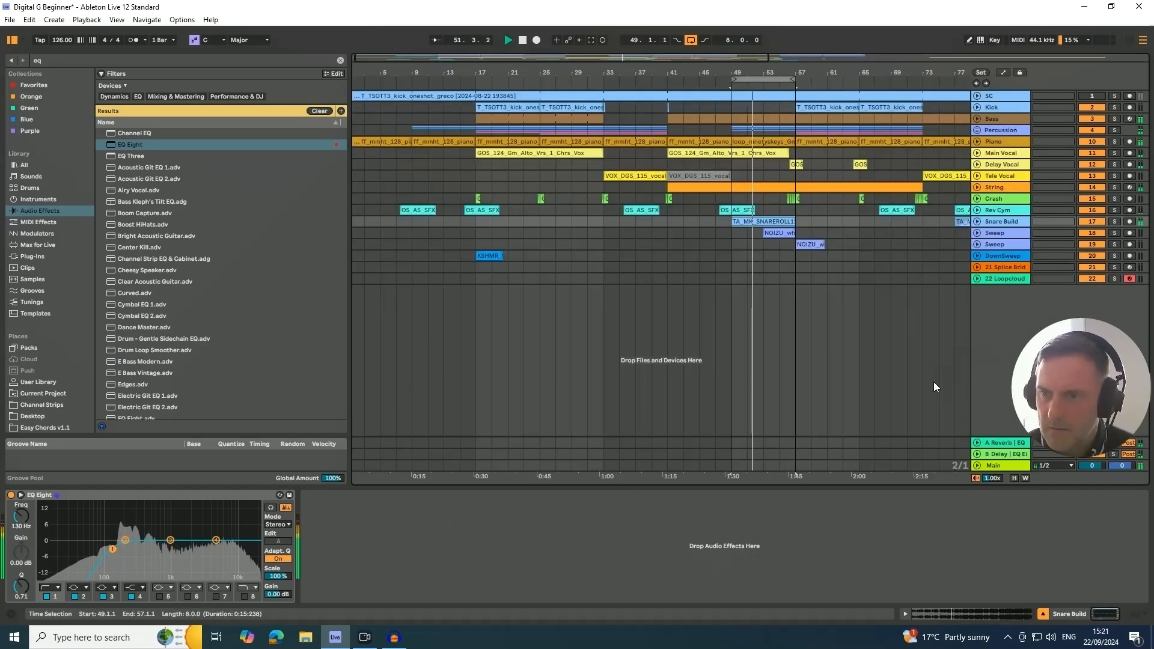
click(996, 233)
key(Tab)
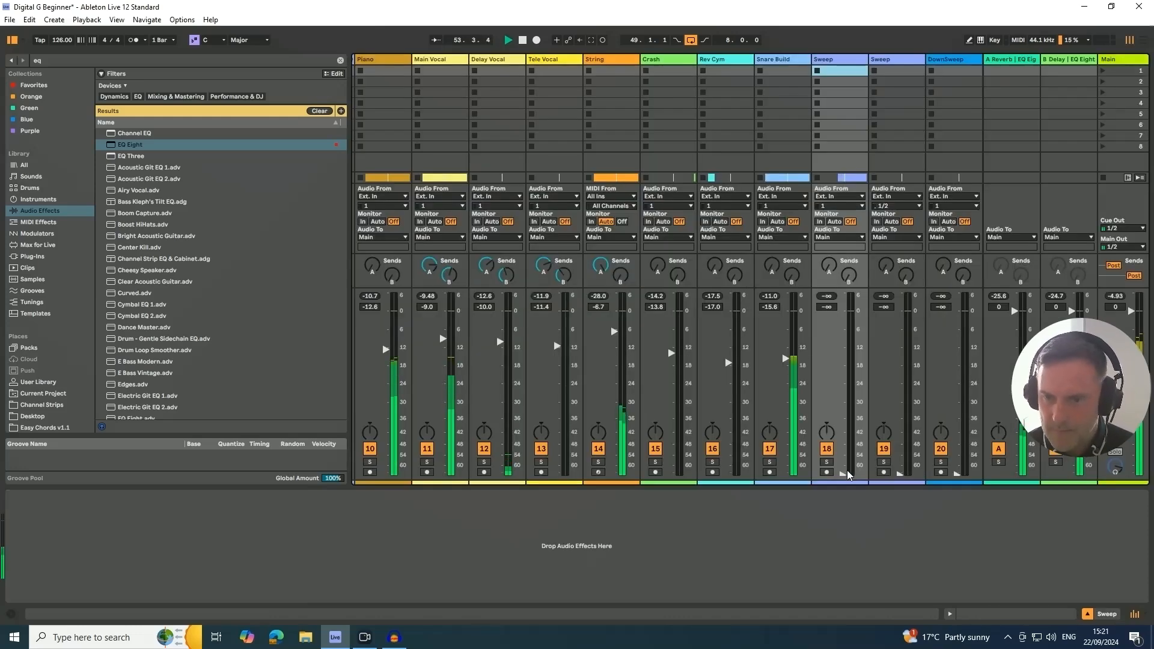
drag(842, 474, 842, 358)
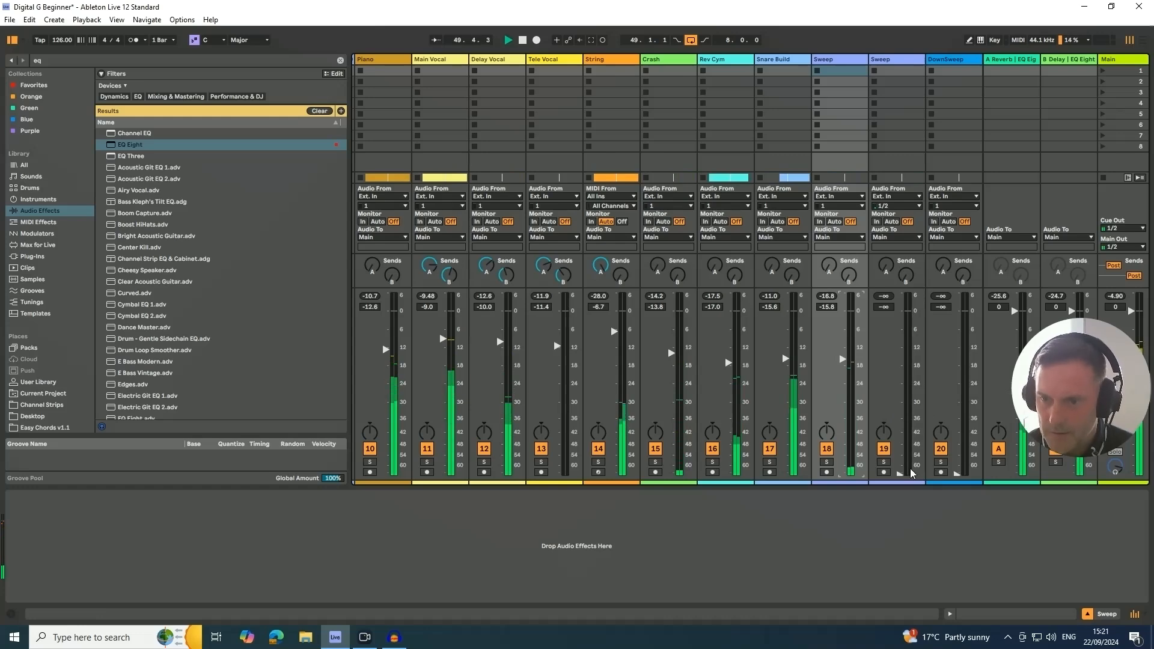
drag(912, 474, 900, 360)
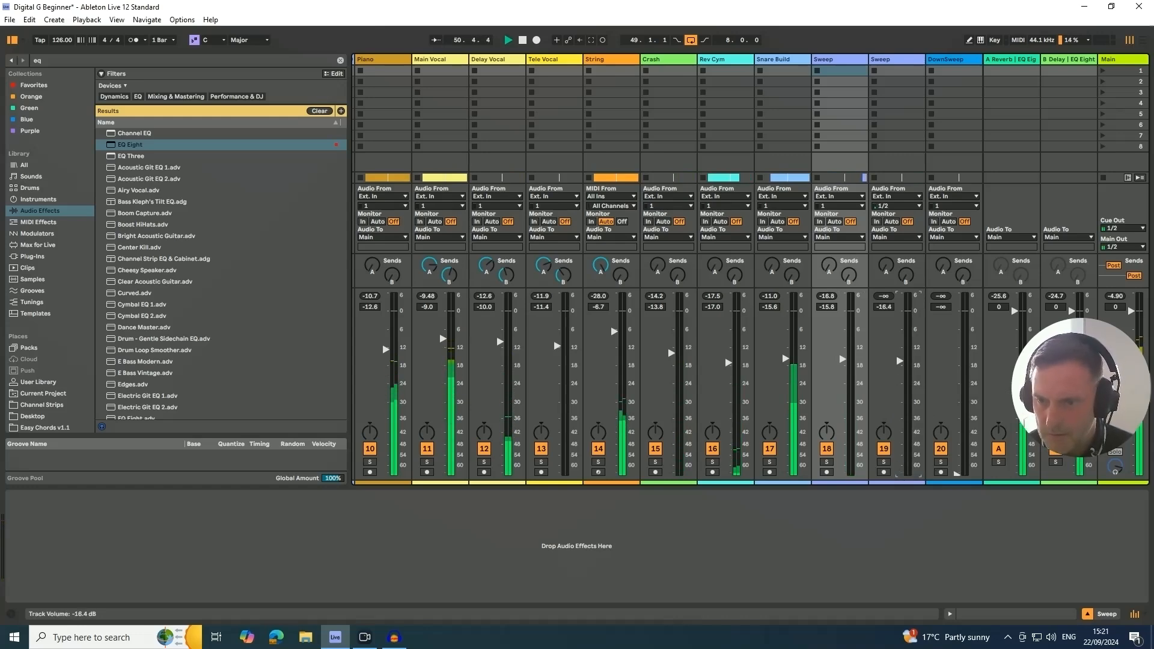
- Extend the loop's end to bar 73 so it spans 24 bars from bar 49
key(Tab)
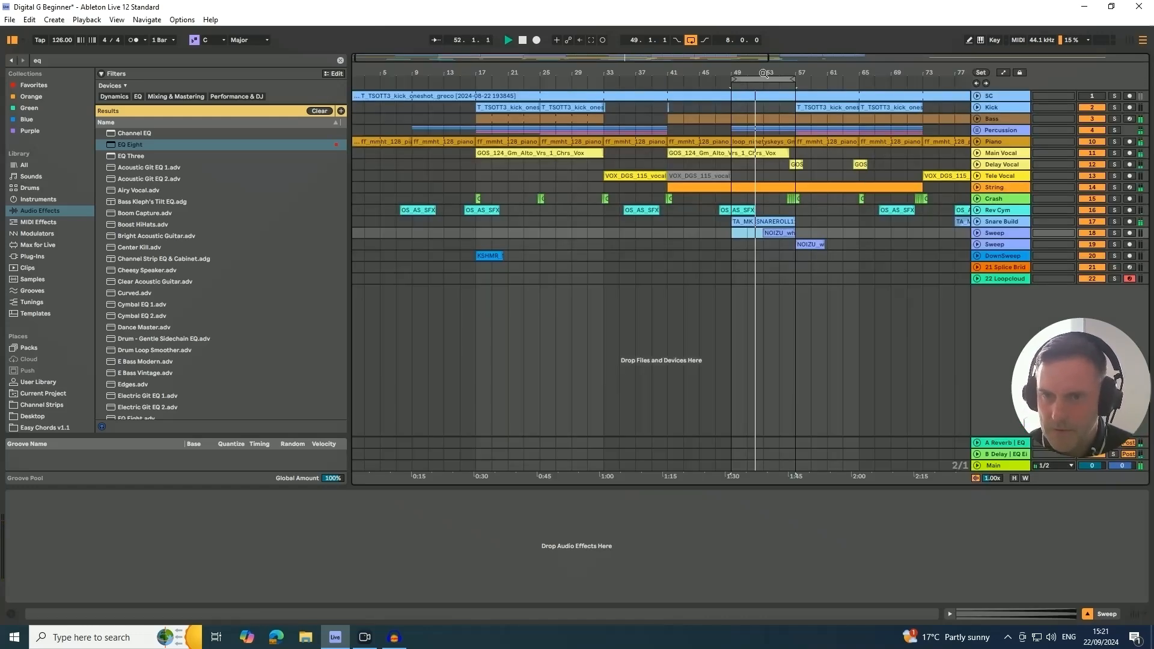
drag(793, 78, 923, 78)
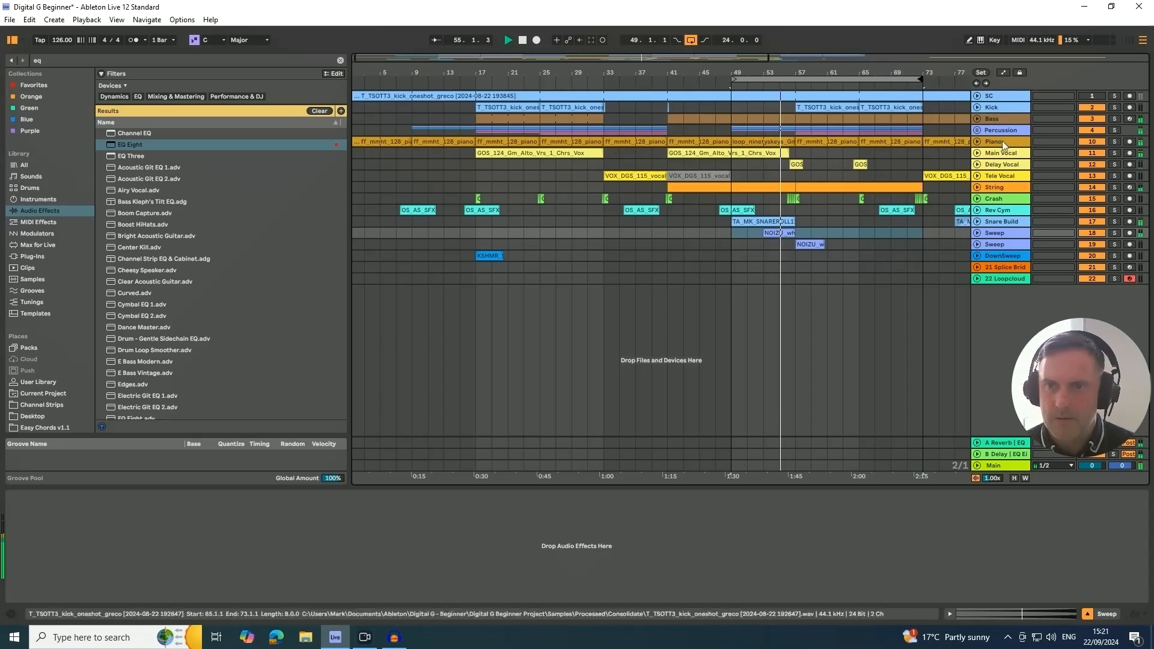
drag(786, 74, 785, 37)
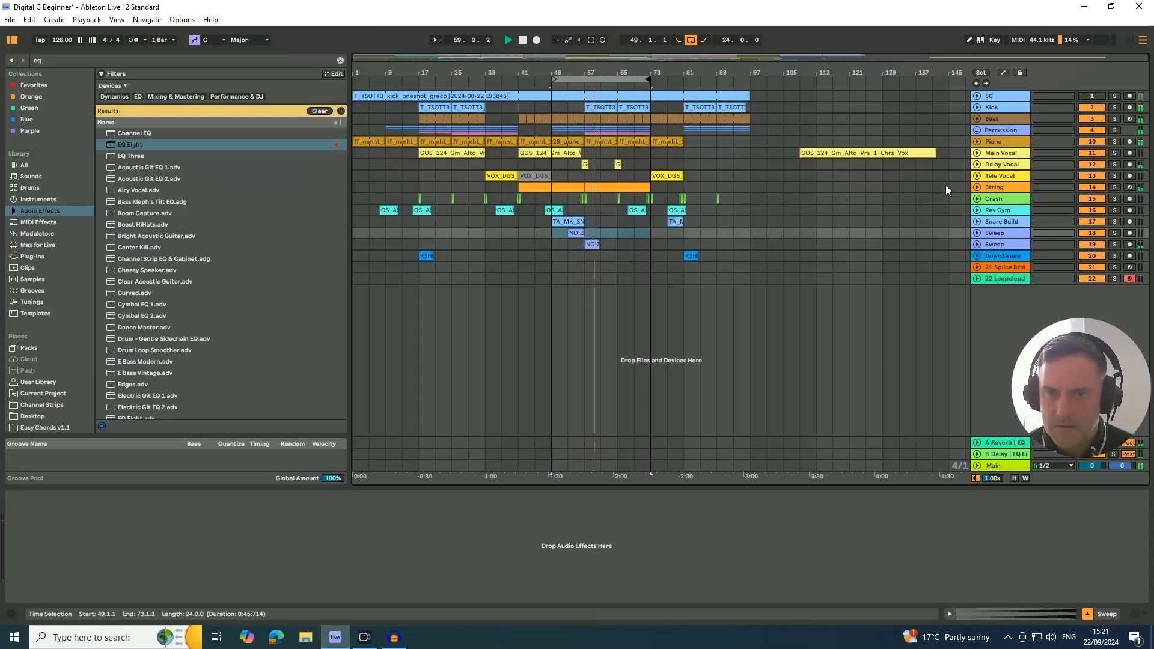
- Raise the Piano track's volume to -11.2 dB in the mixer while the loop plays
key(Tab)
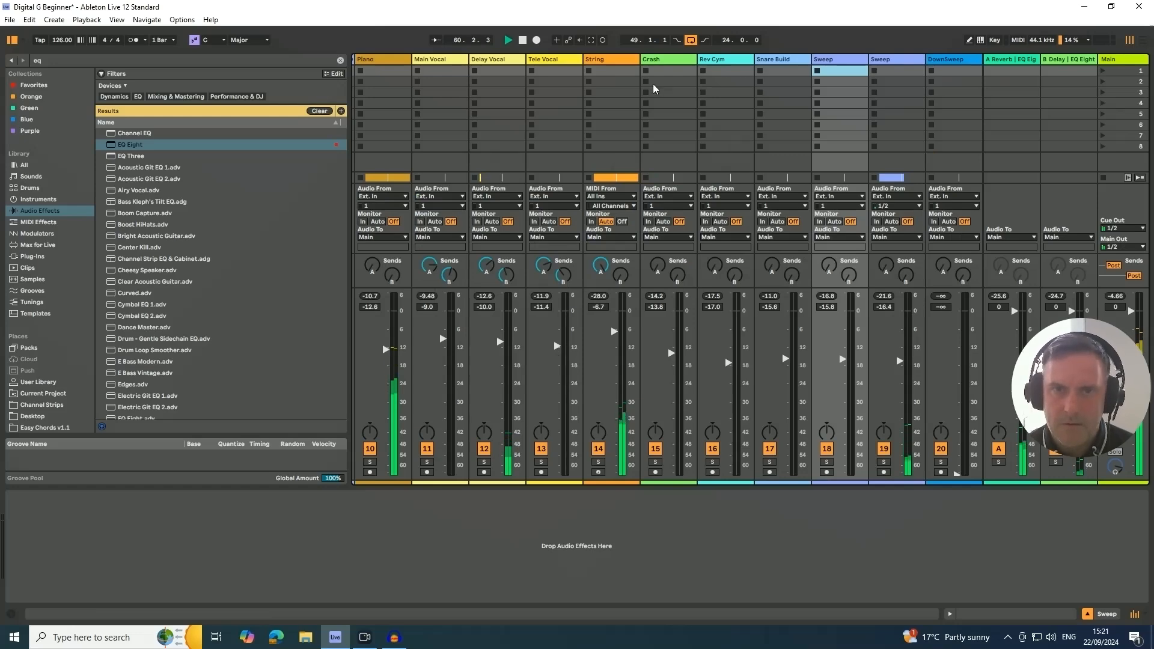
click(393, 72)
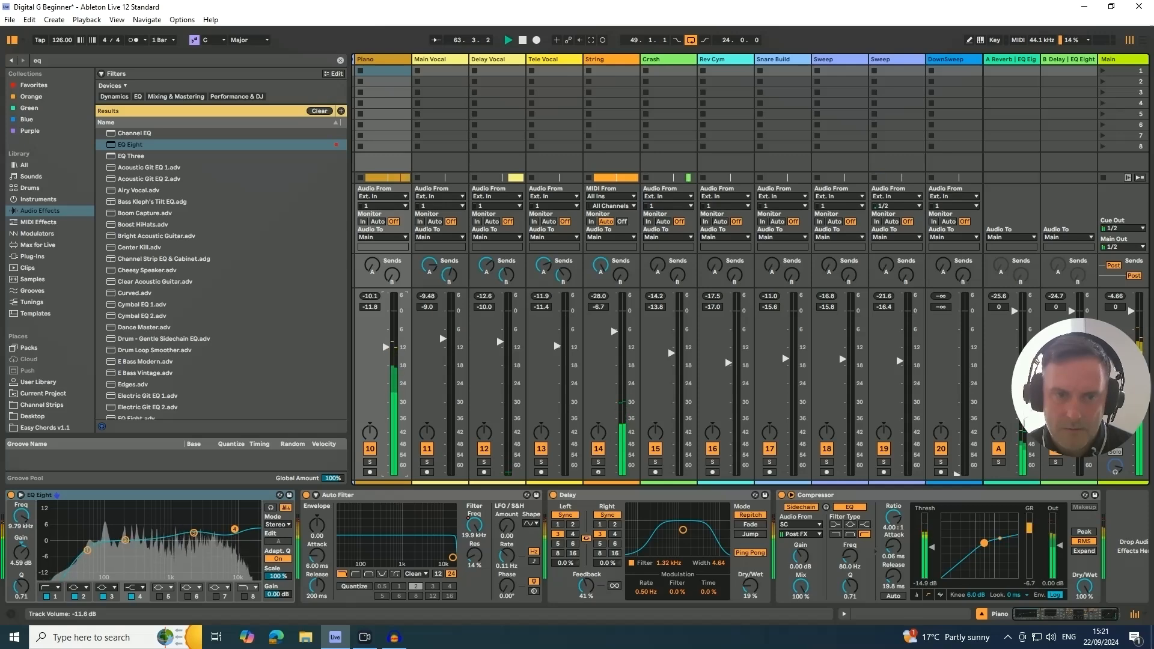
drag(387, 354, 385, 350)
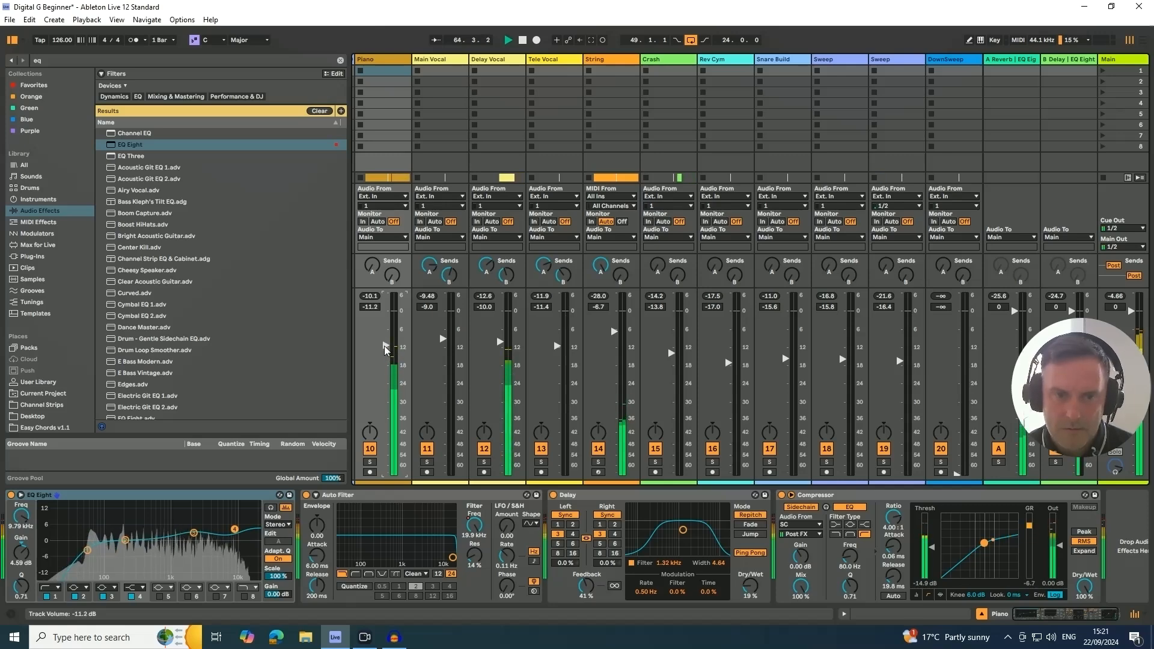
- Stop playback and shift the 24-bar loop to start at bar 17
key(Tab)
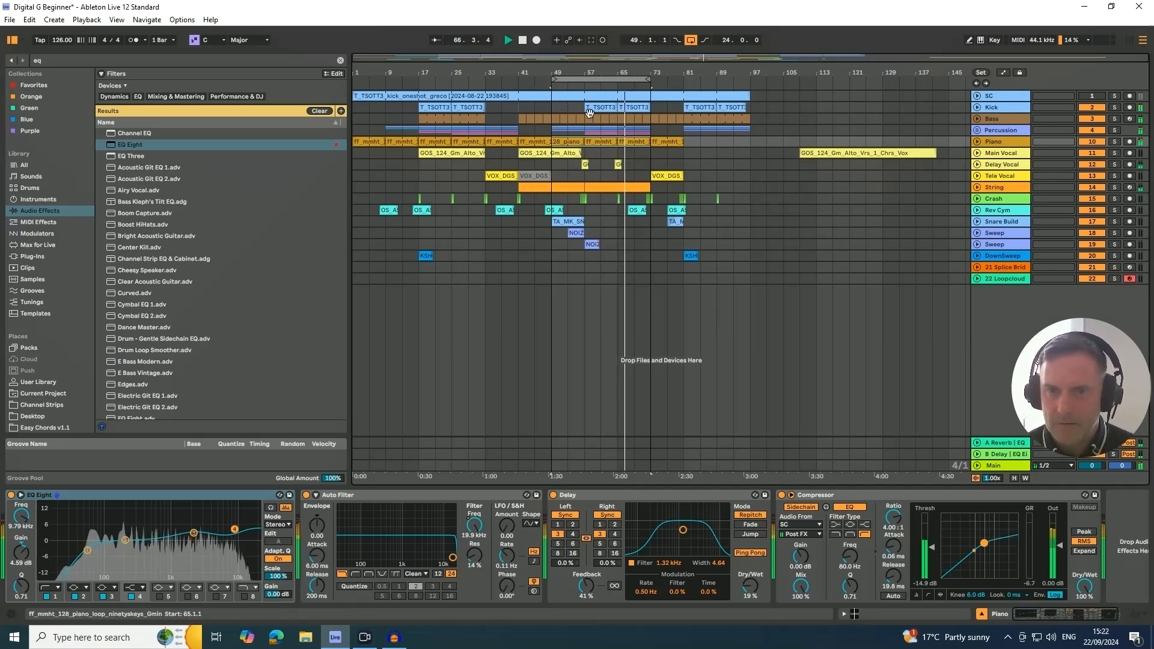
key(space)
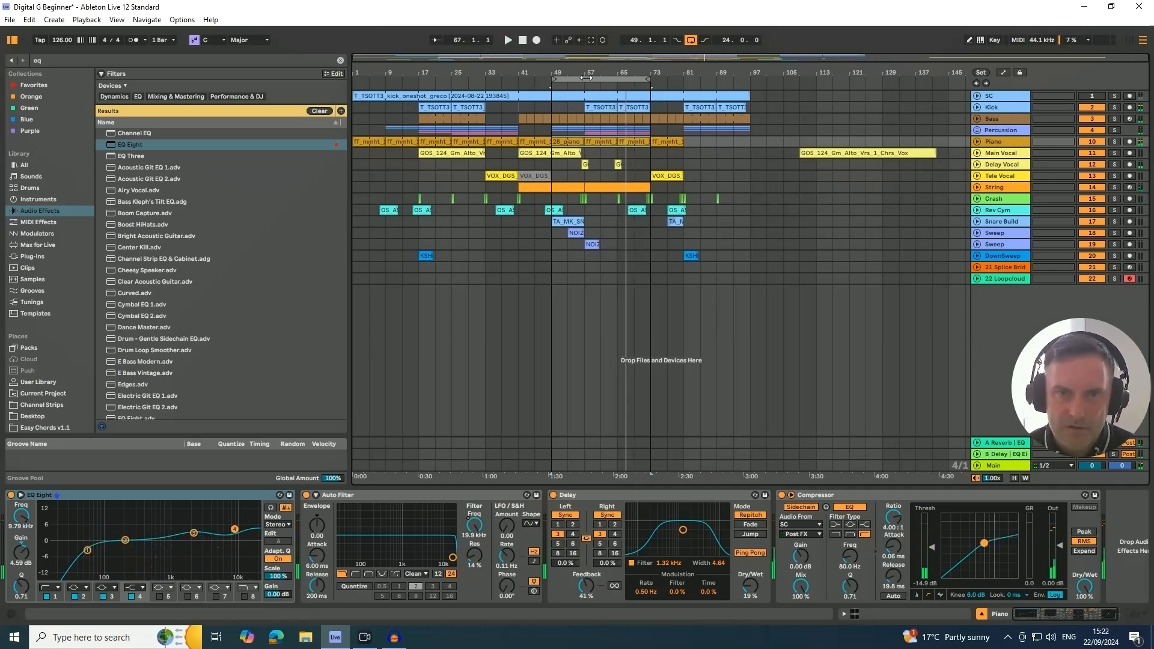
drag(586, 77, 453, 77)
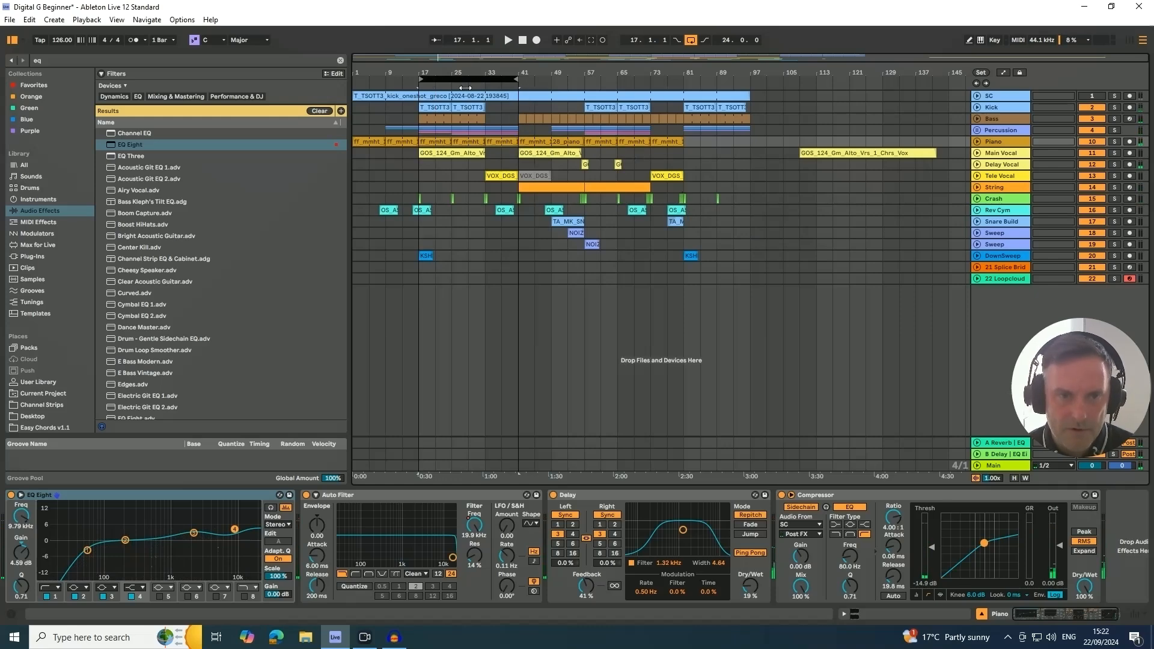
- Play the loop, set the DownSweep track's volume to -27.0 dB and add an EQ Eight to it
click(424, 255)
key(Tab)
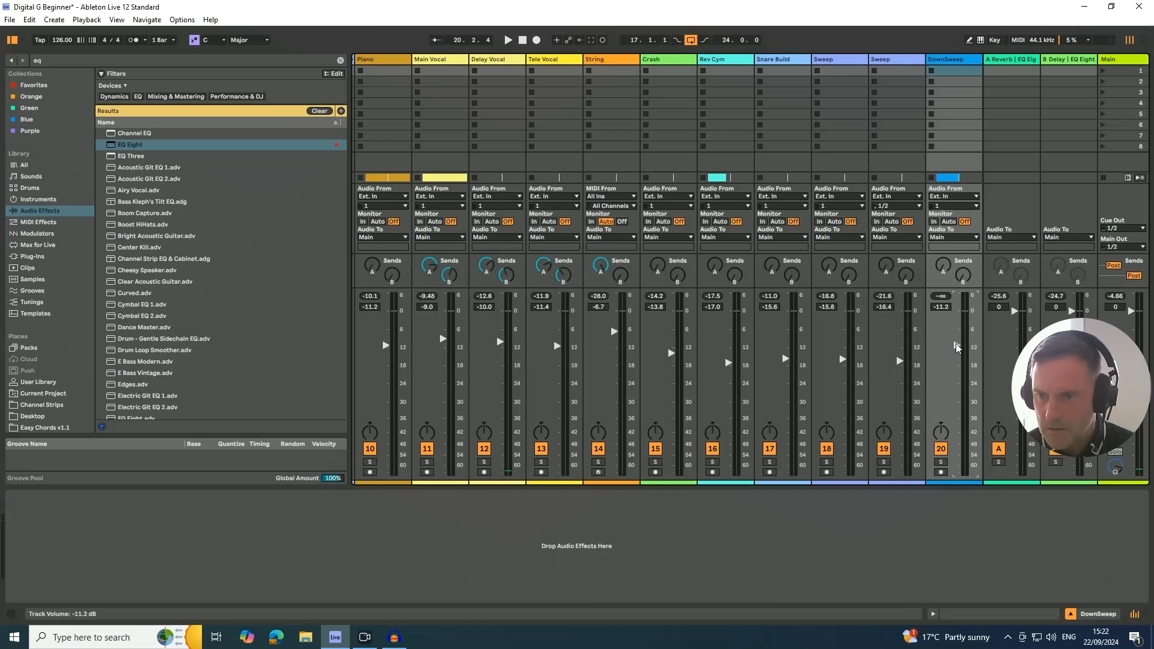
key(space)
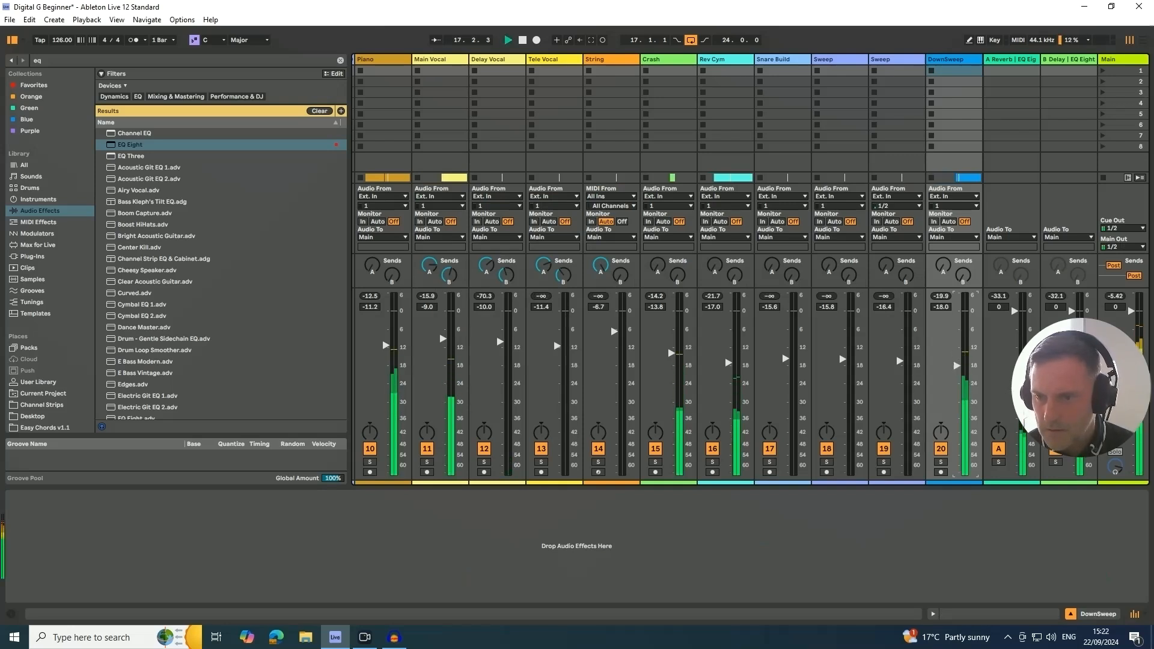
drag(956, 374, 956, 376)
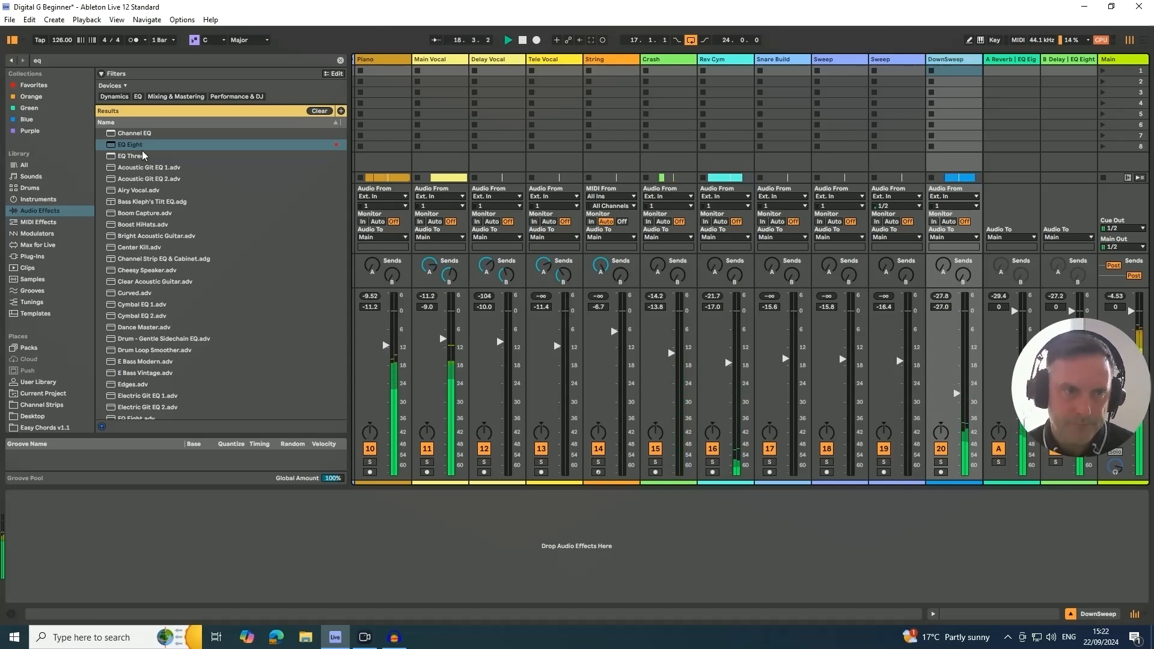
drag(142, 145, 134, 232)
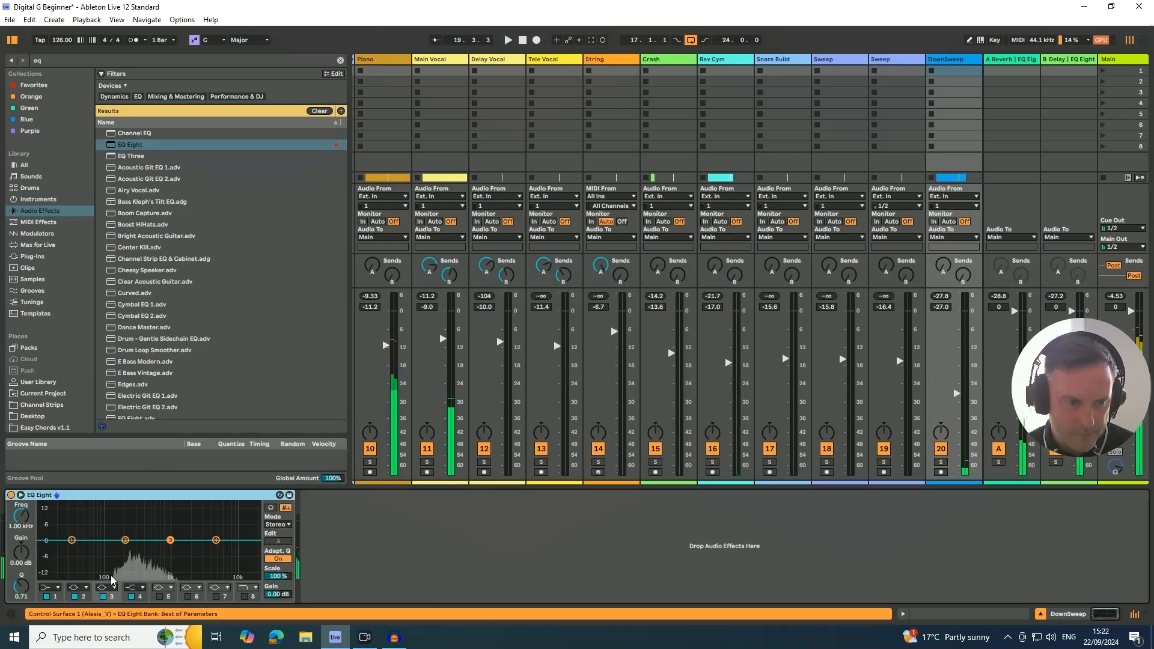
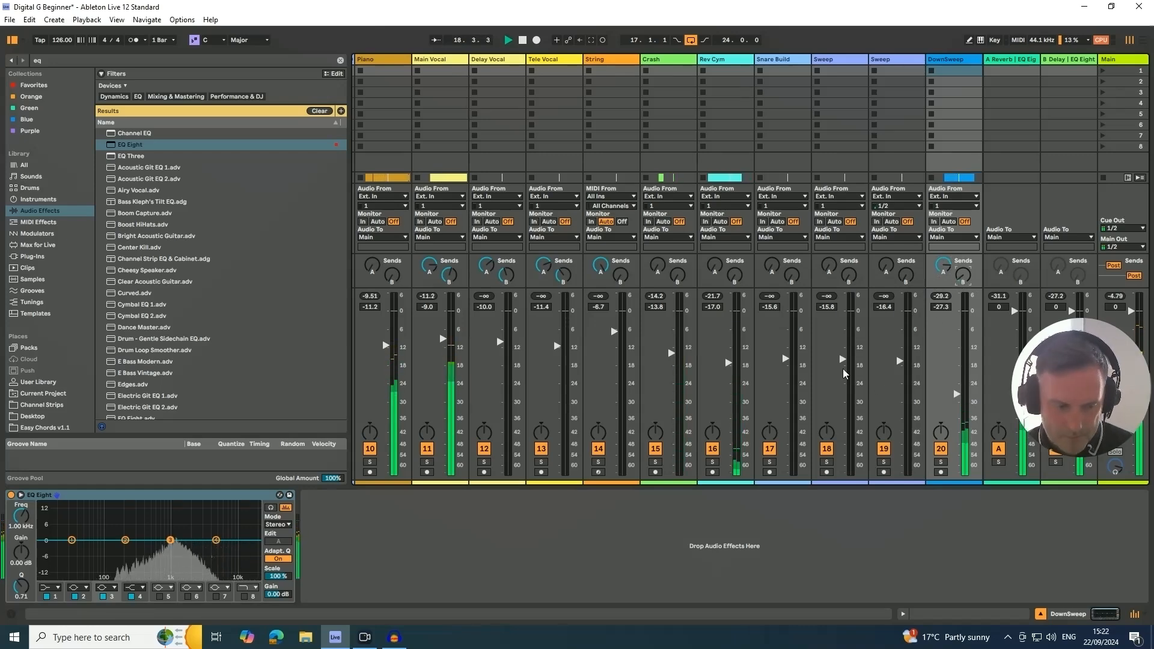
- Shorten the arrangement loop to 16 bars starting at bar 17, select its time range and stop playback
key(Tab)
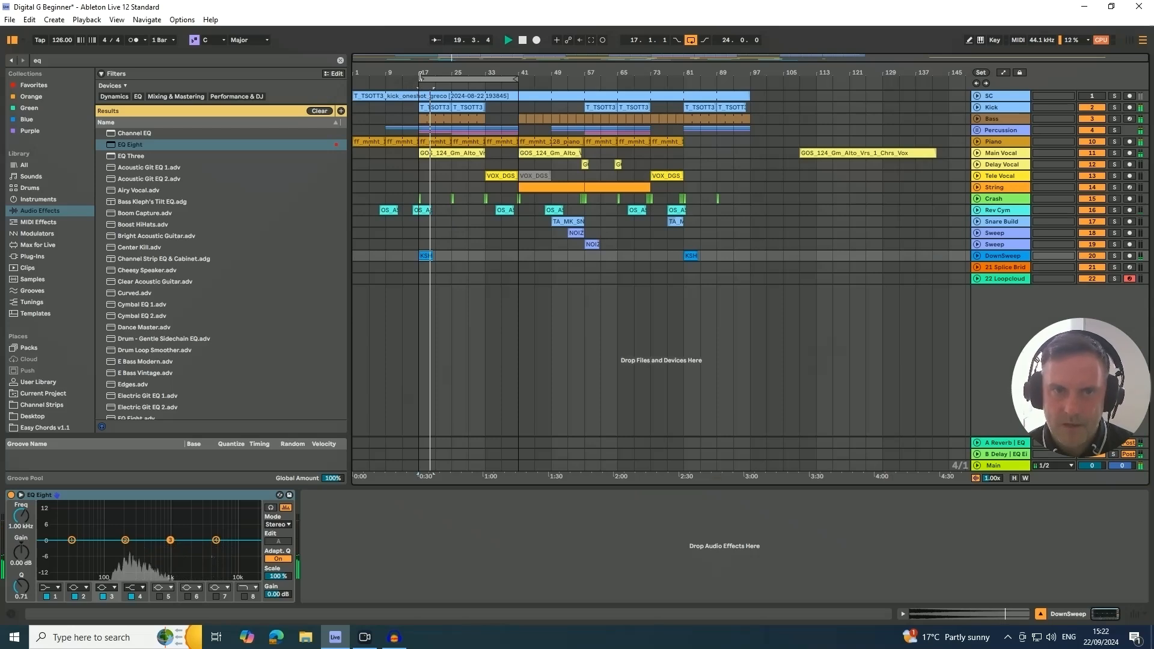
mouse_move(419, 78)
mouse_down()
mouse_move(359, 74)
mouse_move(419, 78)
mouse_up()
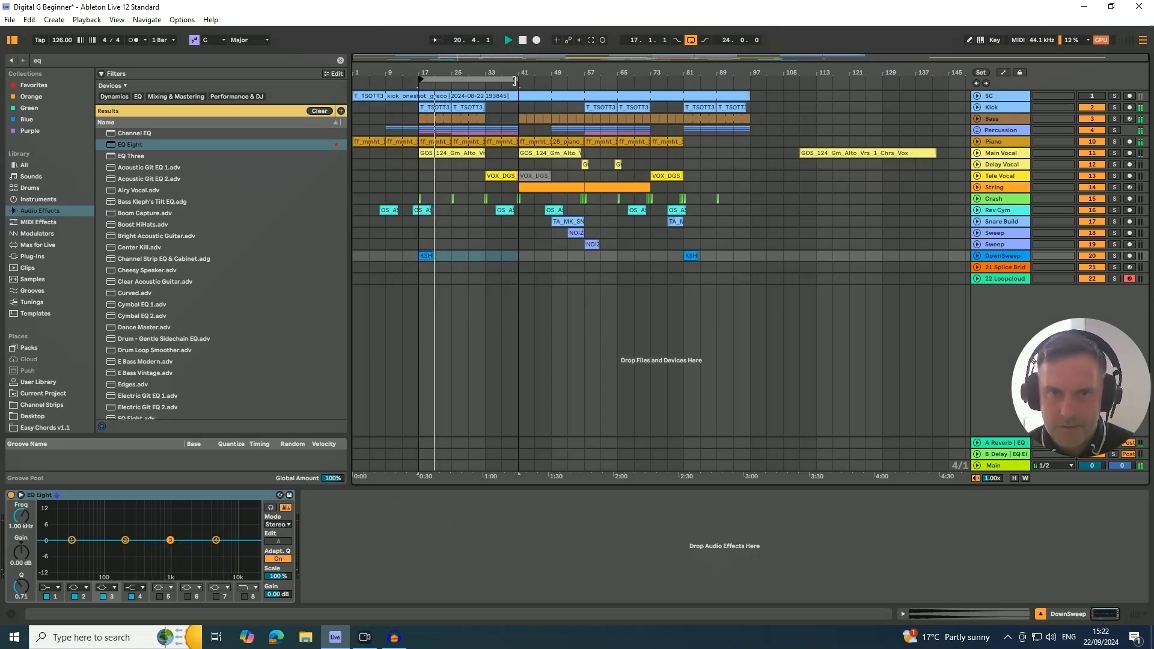
drag(502, 83, 481, 88)
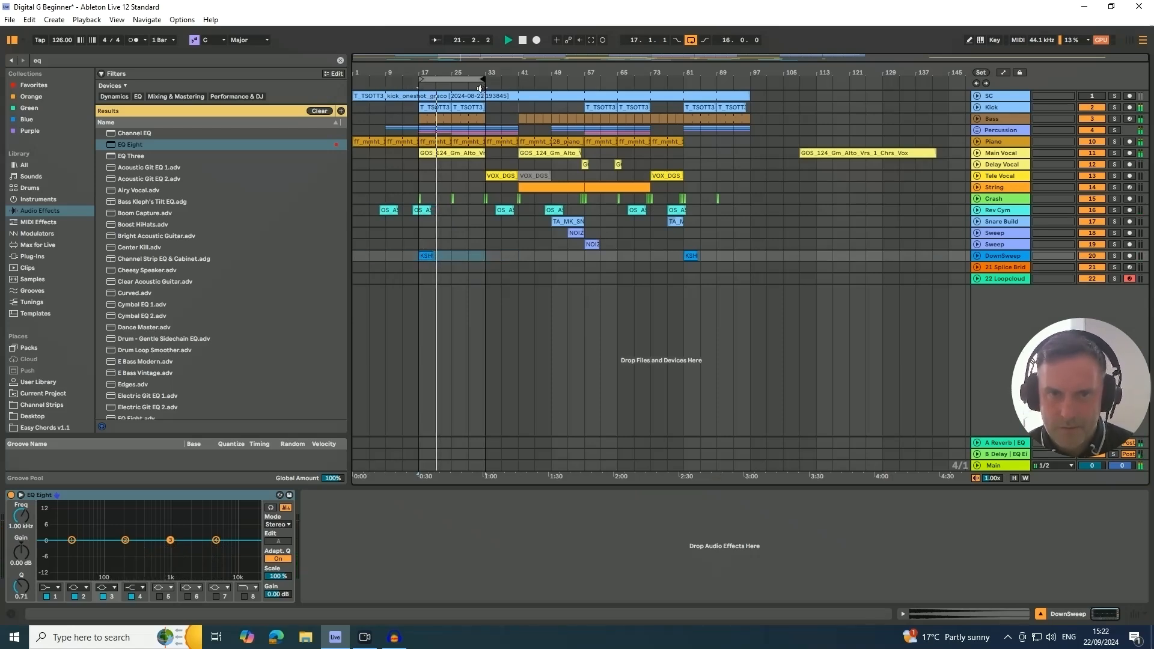
click(446, 79)
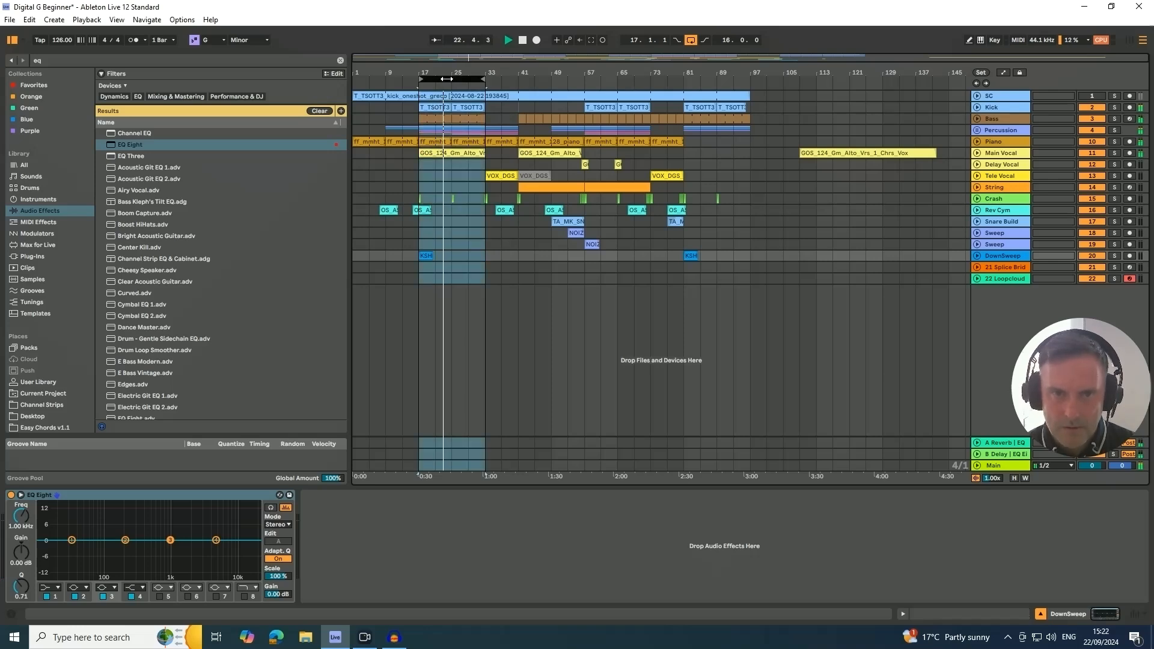
mouse_move(446, 79)
mouse_down()
mouse_move(549, 88)
mouse_move(445, 79)
mouse_up()
click(542, 77)
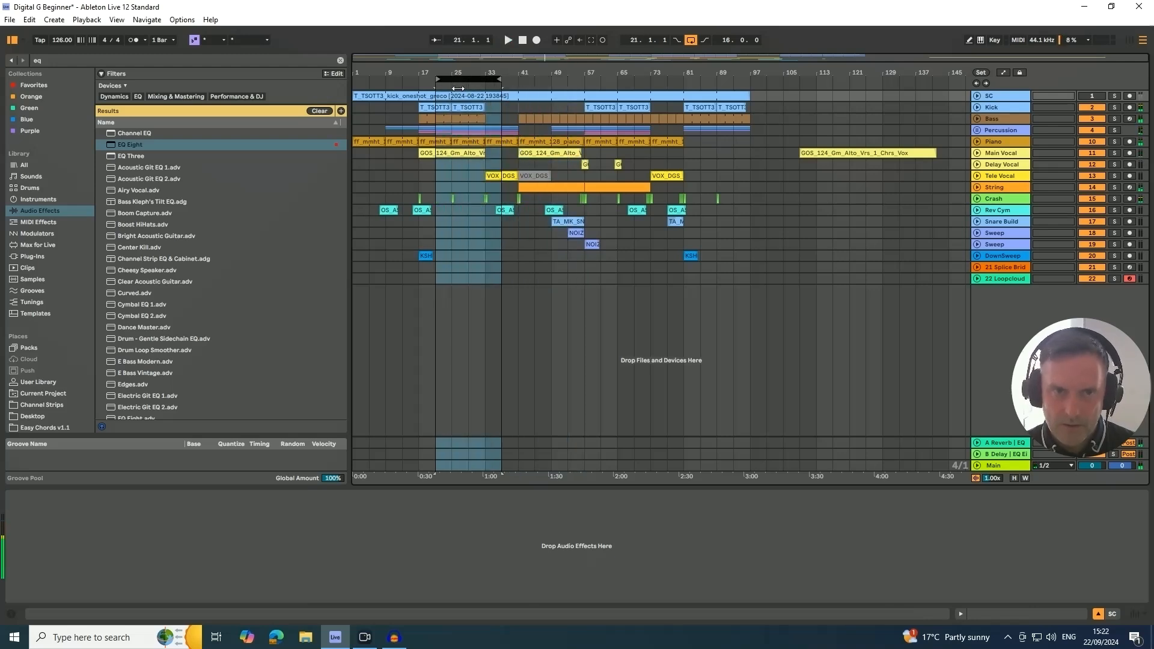
- Solo and unfold the Percussion group, and pan its soloed Hat track to 17R while the loop plays
click(1004, 258)
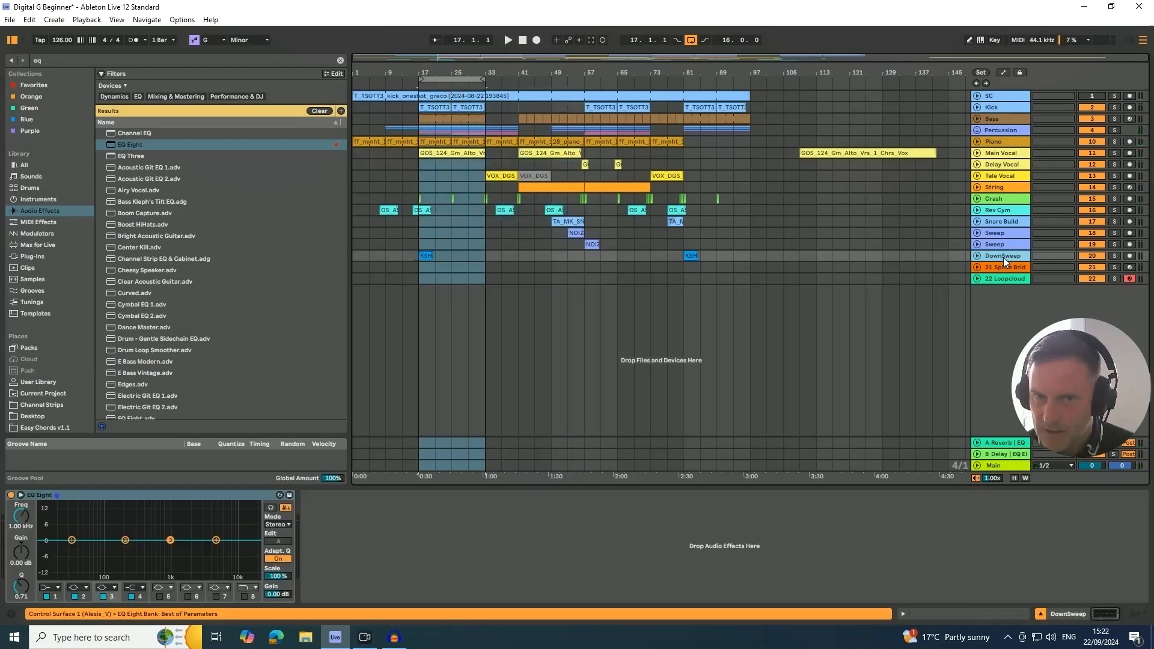
click(982, 131)
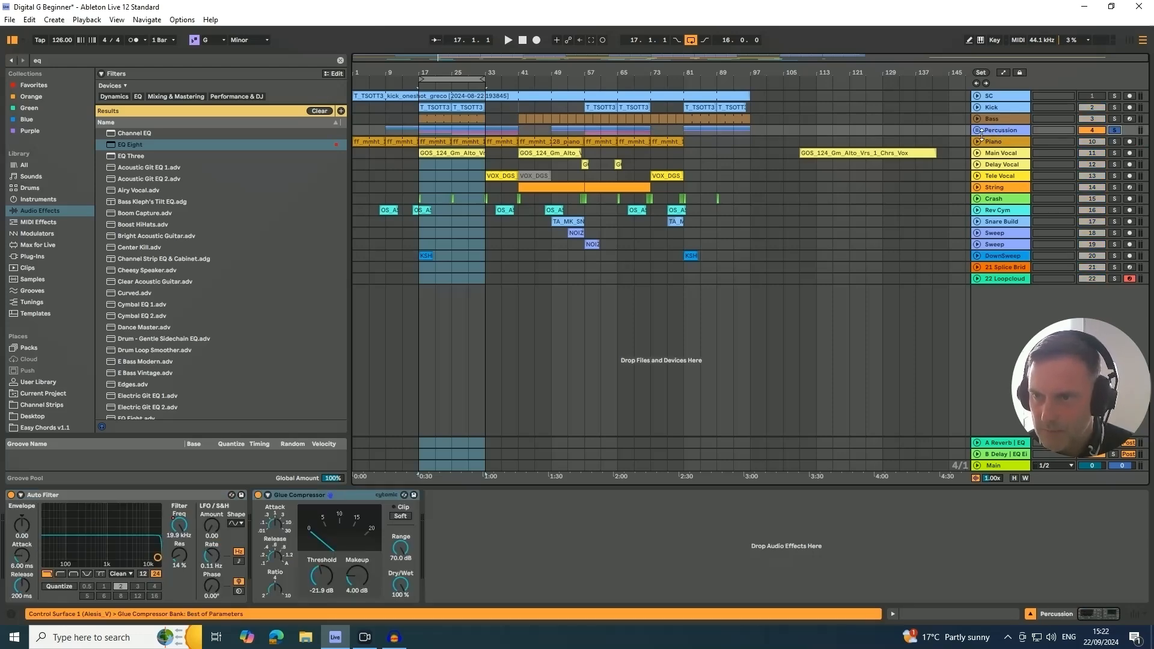
click(977, 131)
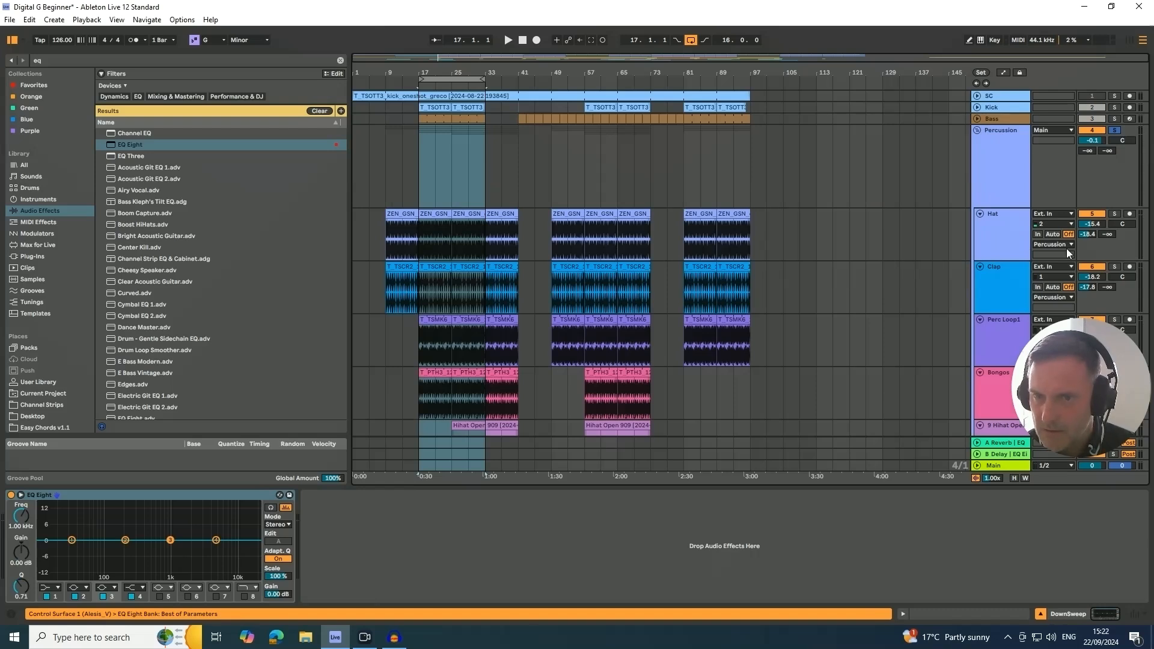
mouse_move(1087, 375)
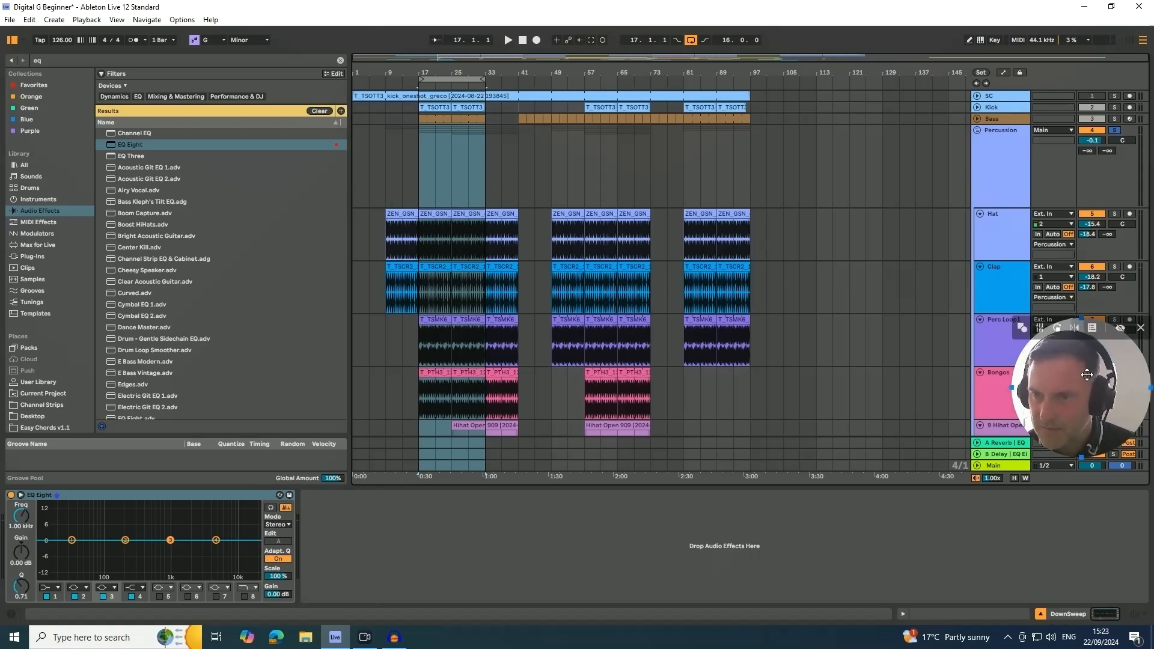
drag(1087, 375, 896, 131)
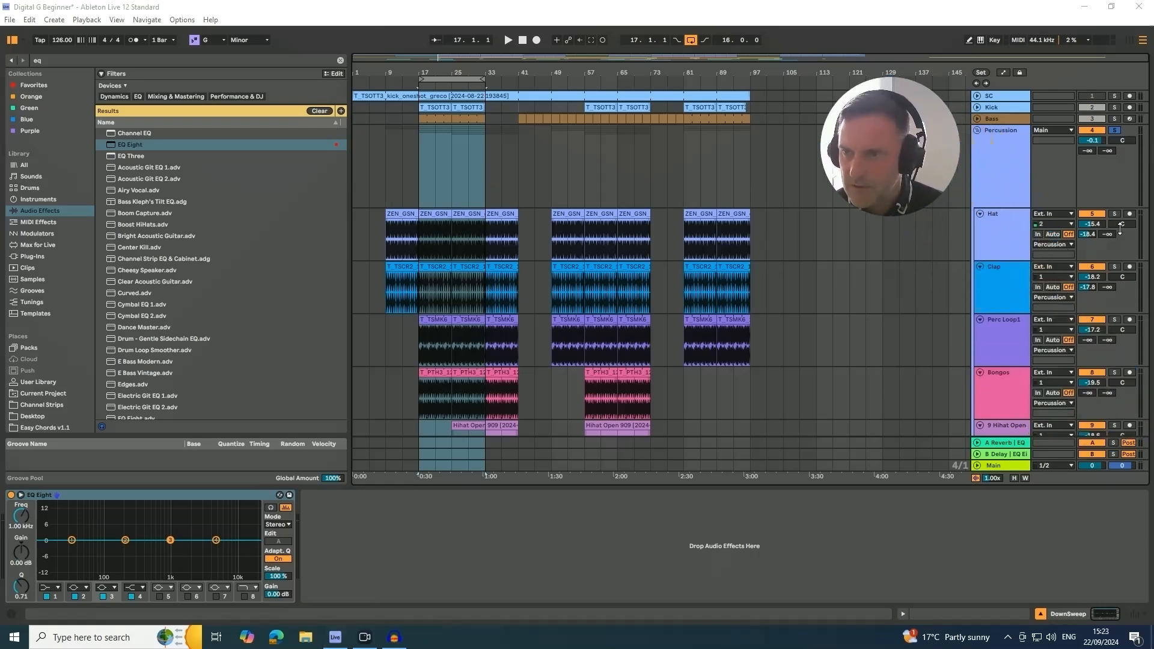
click(1114, 214)
key(space)
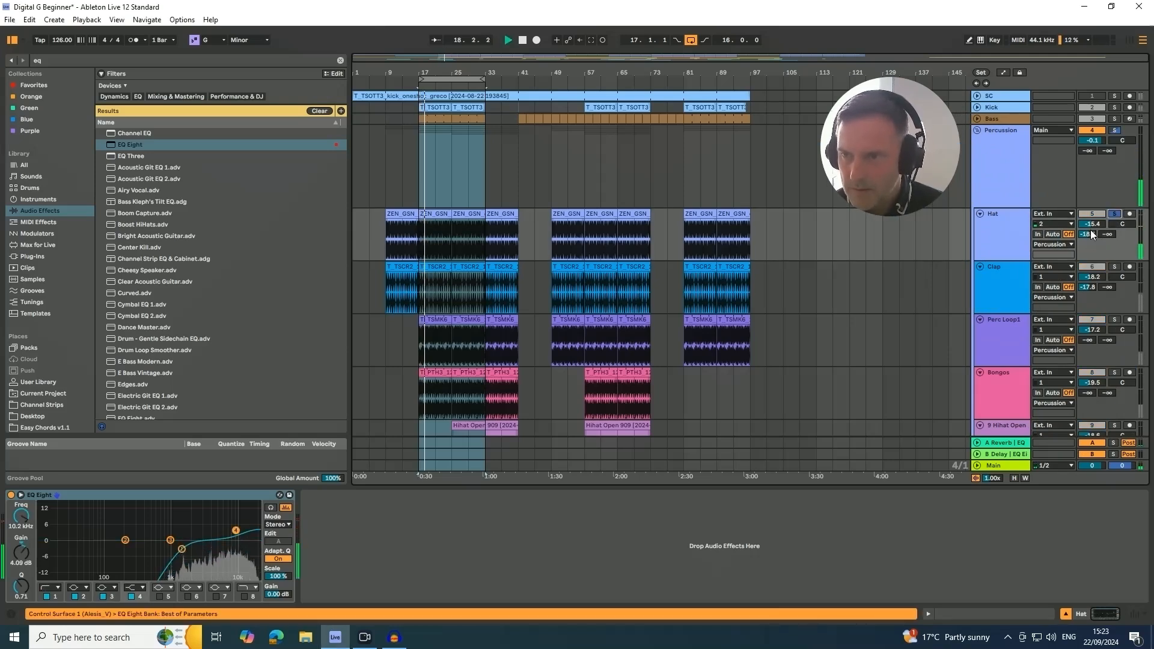
drag(1122, 225, 1122, 221)
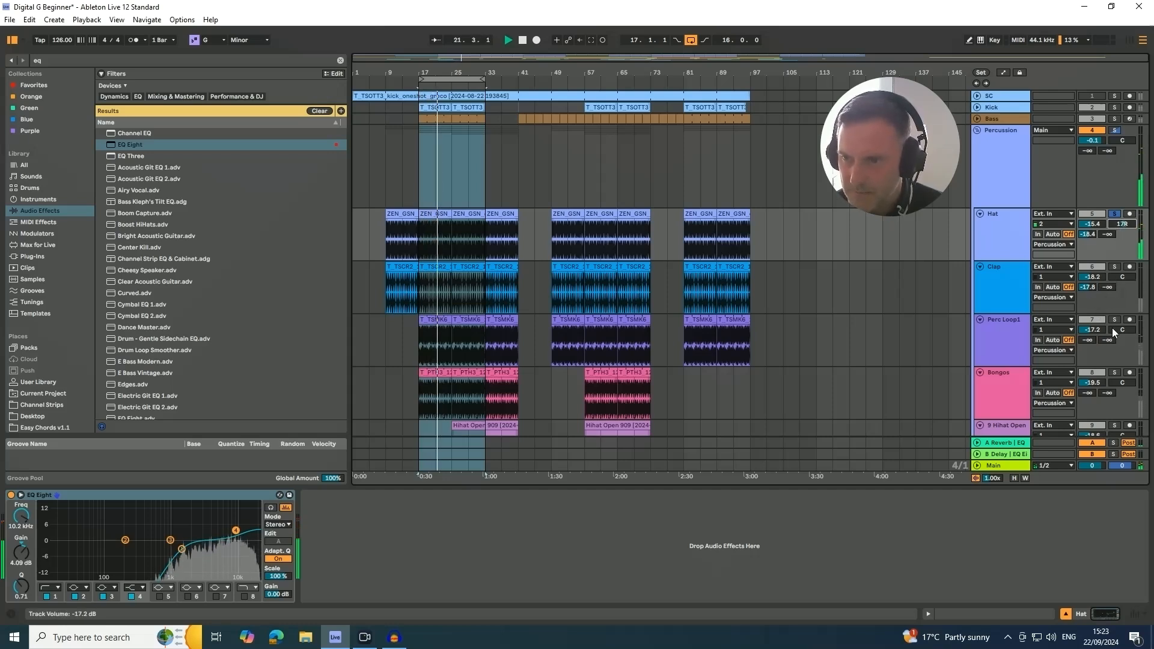
- Add the Clap, Perc Loop1 and Bongos tracks to the solo and pan the Bongos to 28L
click(1114, 267)
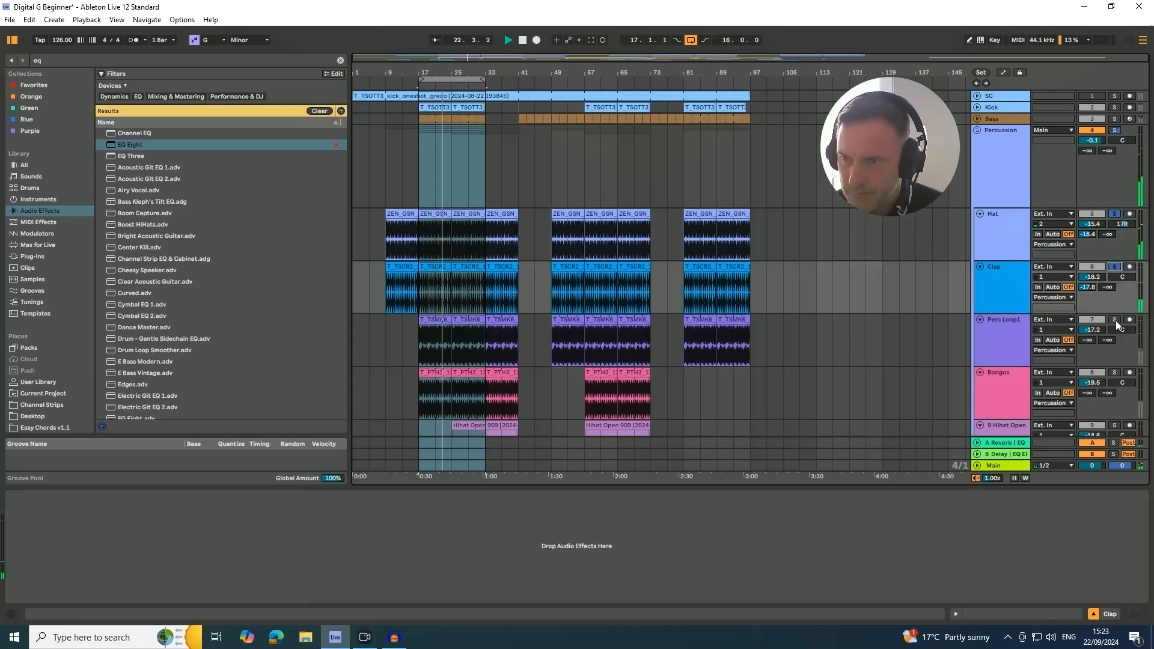
click(1113, 320)
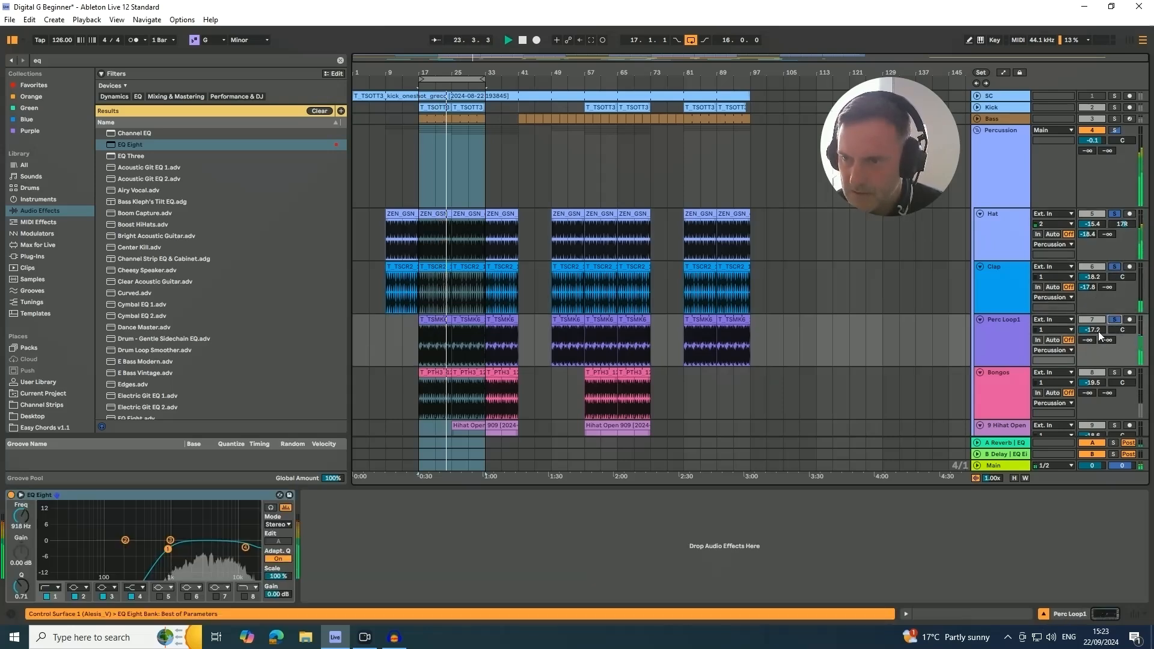
click(1113, 374)
mouse_move(1119, 383)
mouse_down()
mouse_move(1119, 399)
mouse_move(1118, 386)
mouse_up()
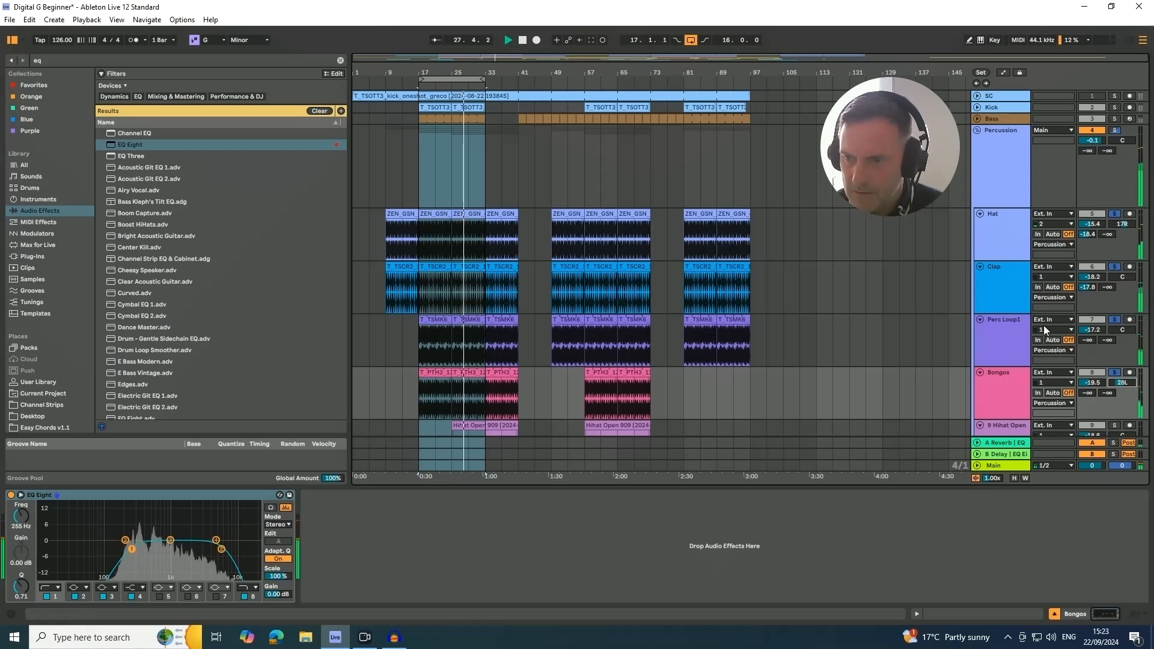
- Audition the open hi-hat soloed with the other percussion, and clear all solos and fold the Percussion group
scroll(1117, 386, down, 5)
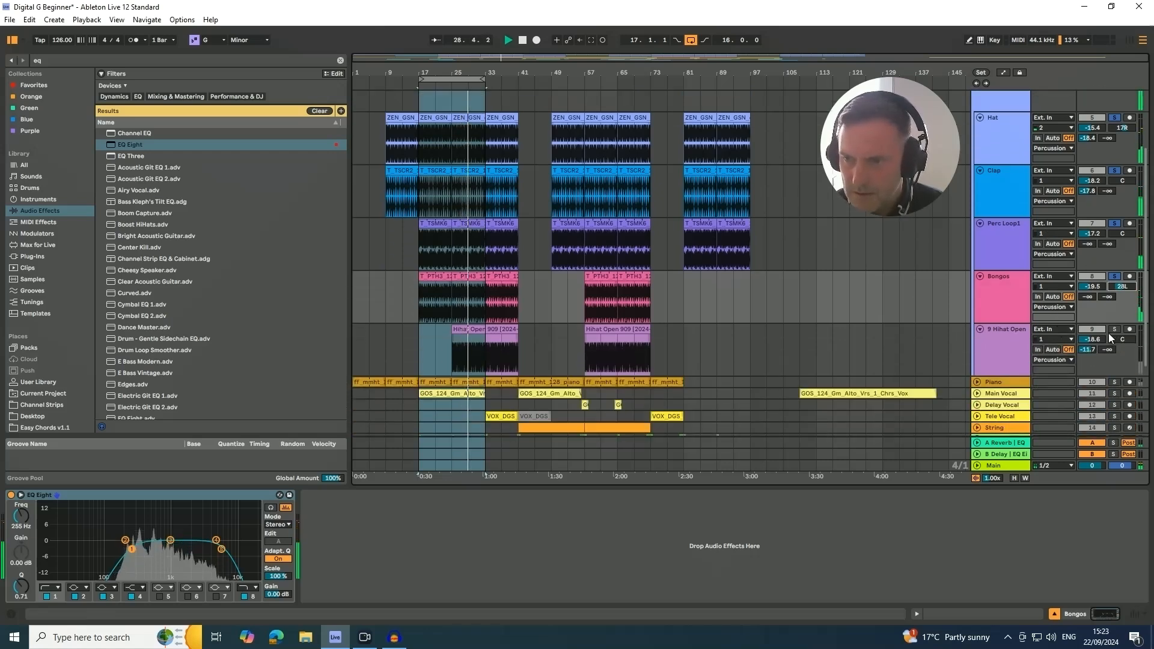
click(1115, 329)
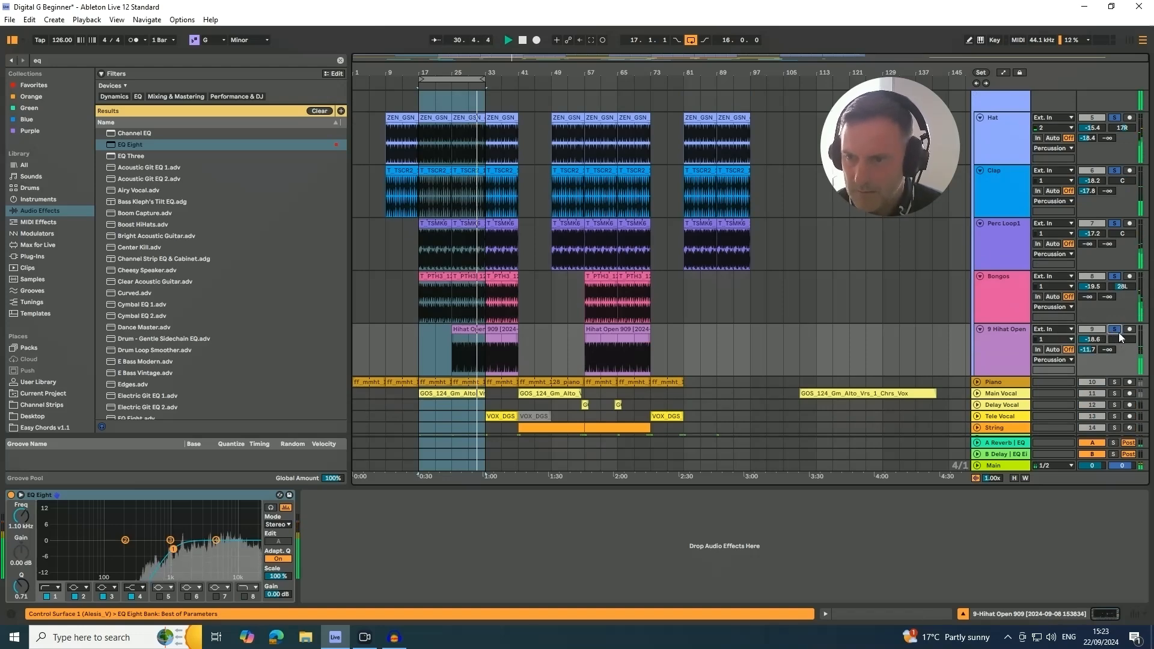
key(space)
scroll(1098, 324, up, 5)
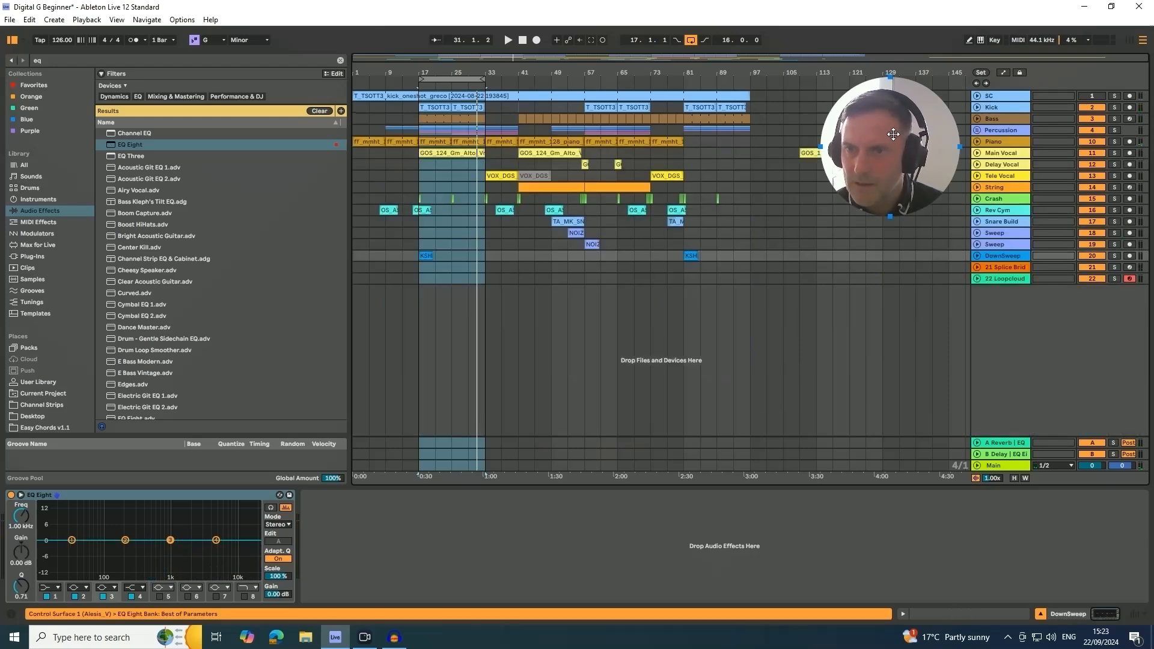
drag(893, 134, 1065, 345)
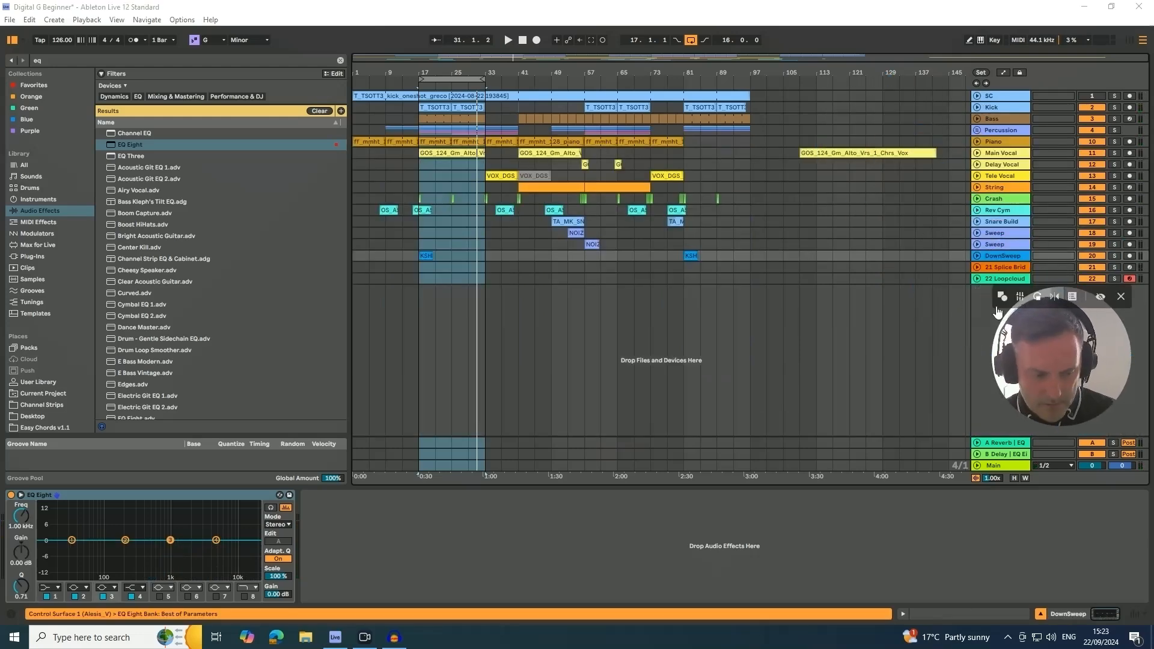
- Play the 16-bar loop and compare the mix in mono and stereo with the Utility on the Main track
click(452, 79)
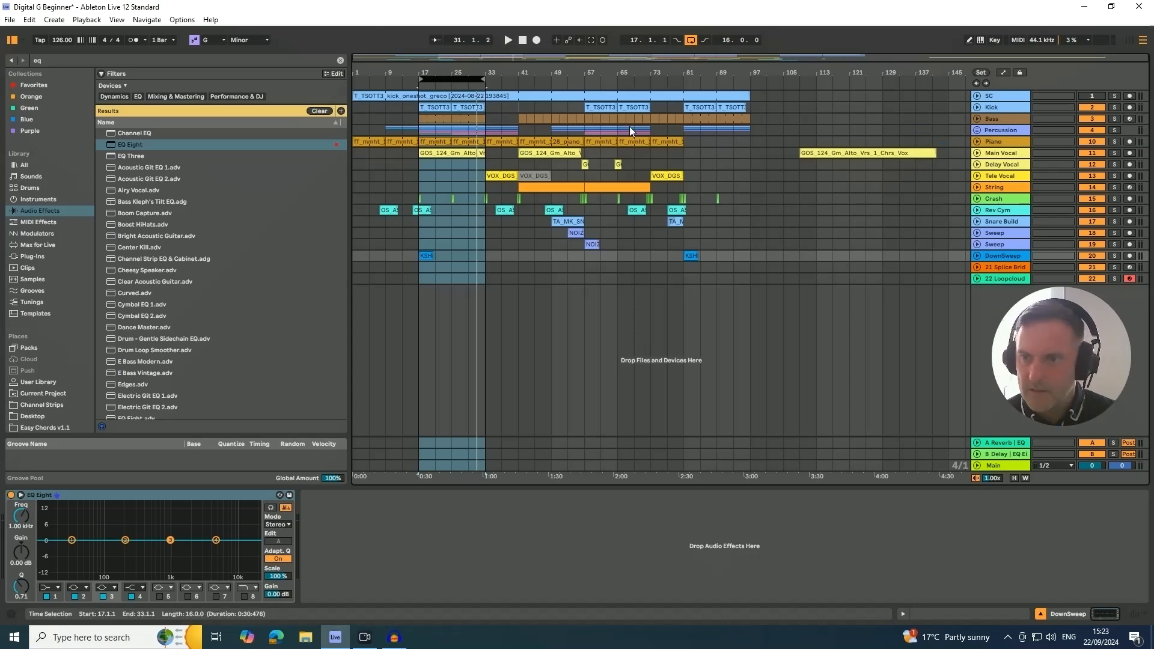
key(Tab)
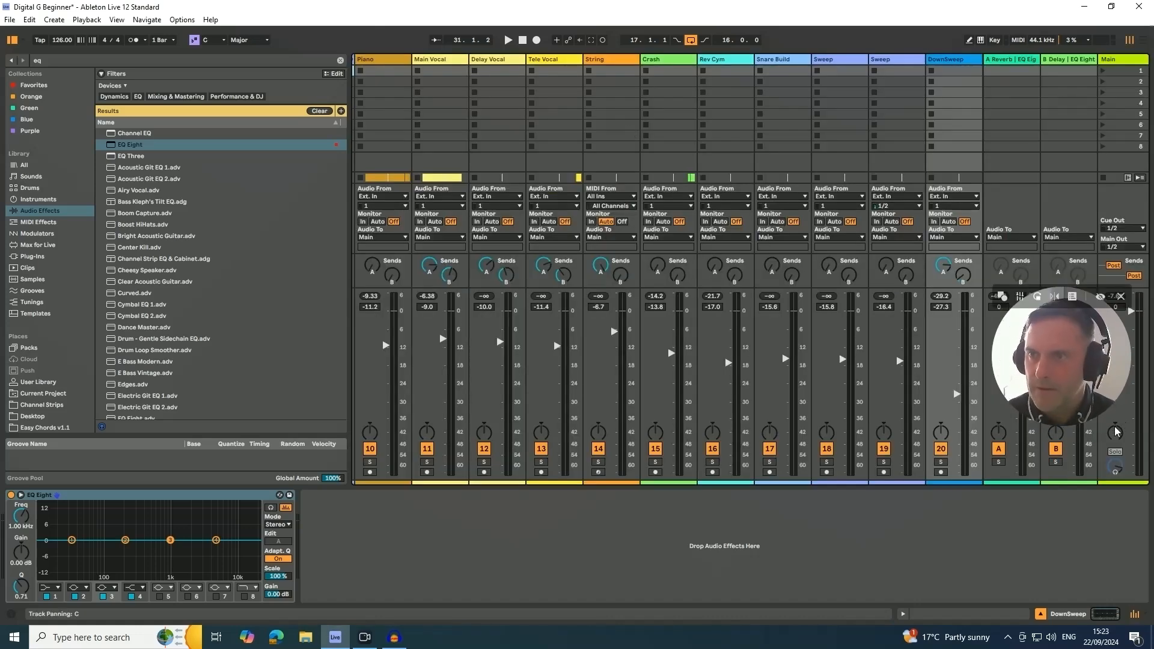
click(1124, 62)
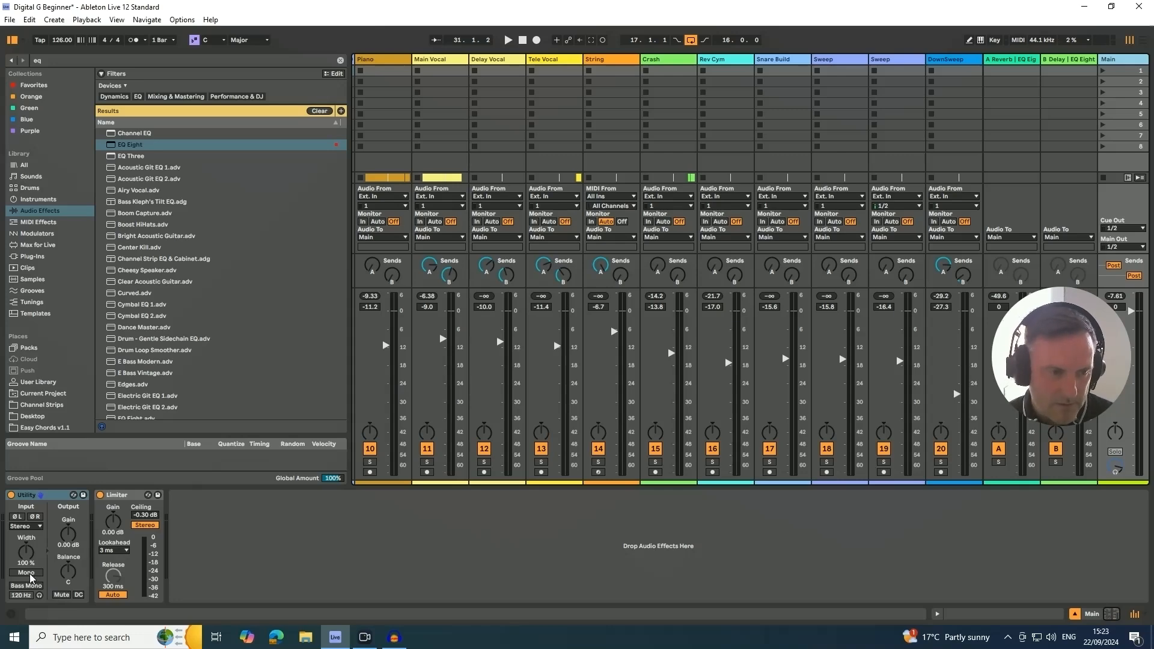
key(Tab)
key(Tab)
key(Tab)
key(Tab)
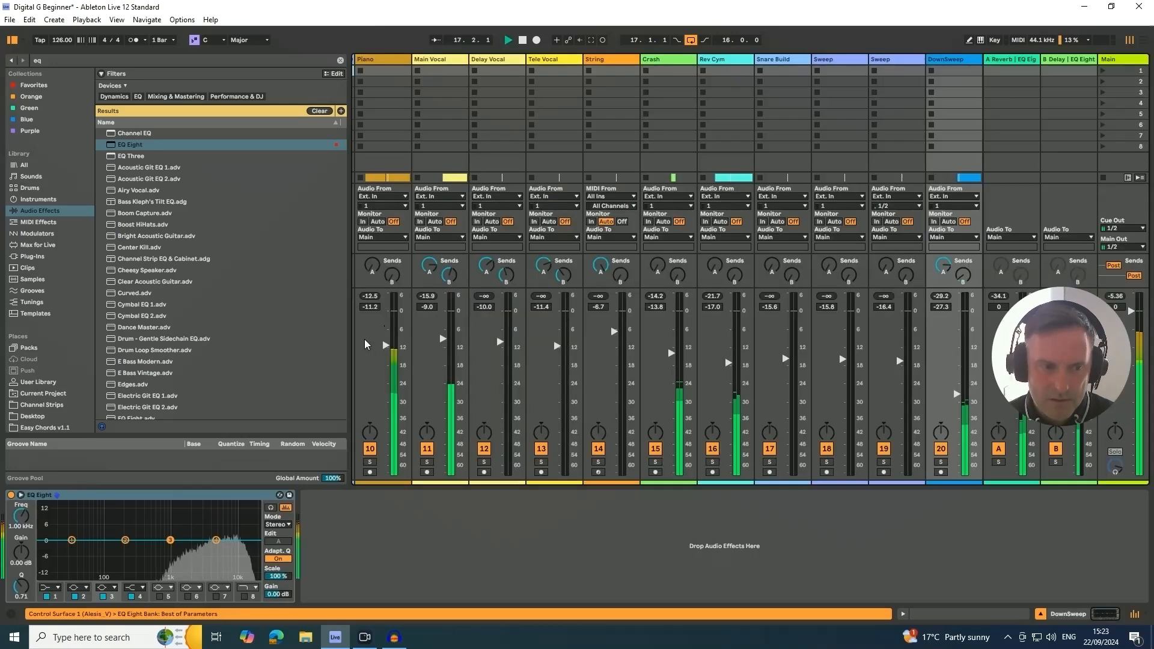
click(1124, 66)
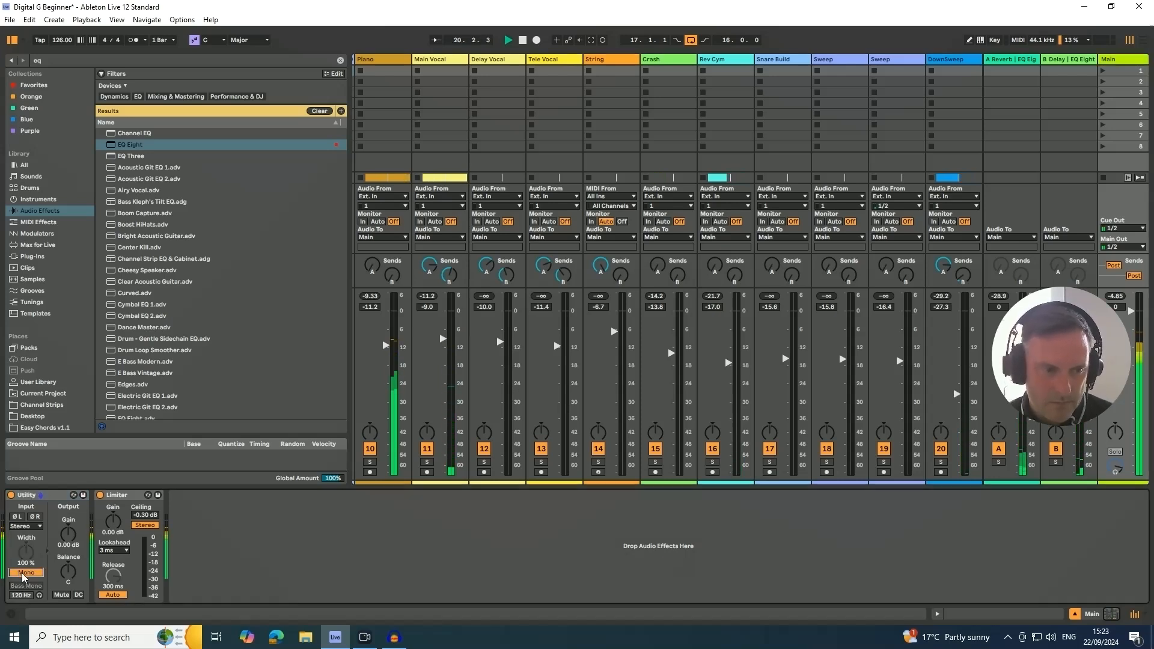
click(22, 573)
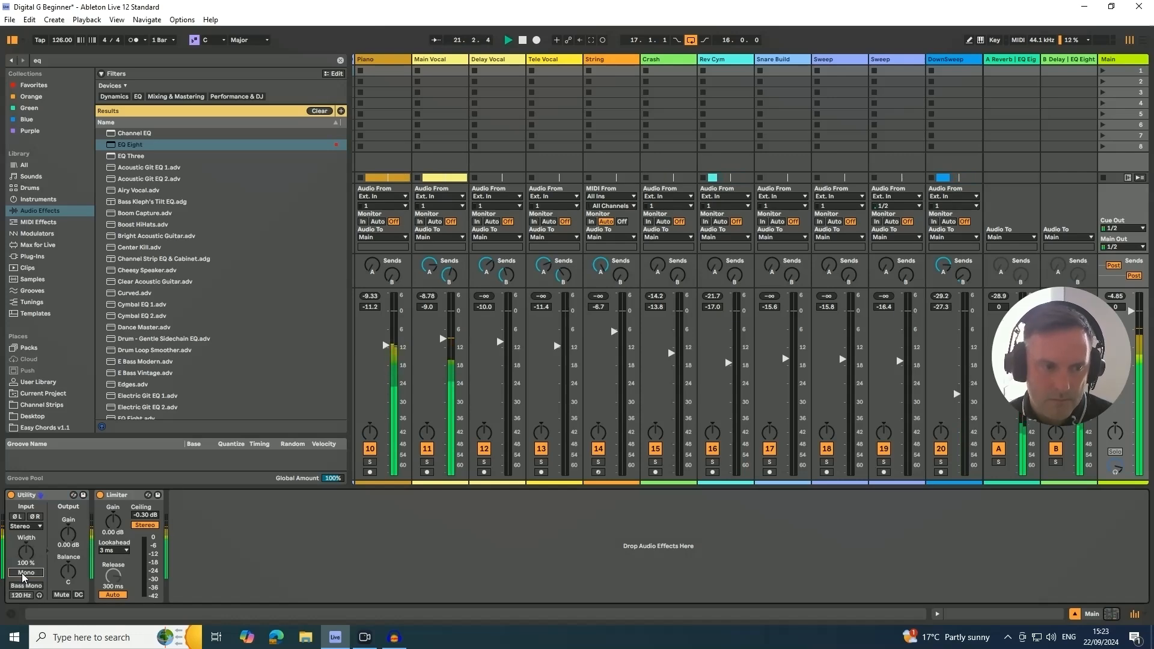
key(Tab)
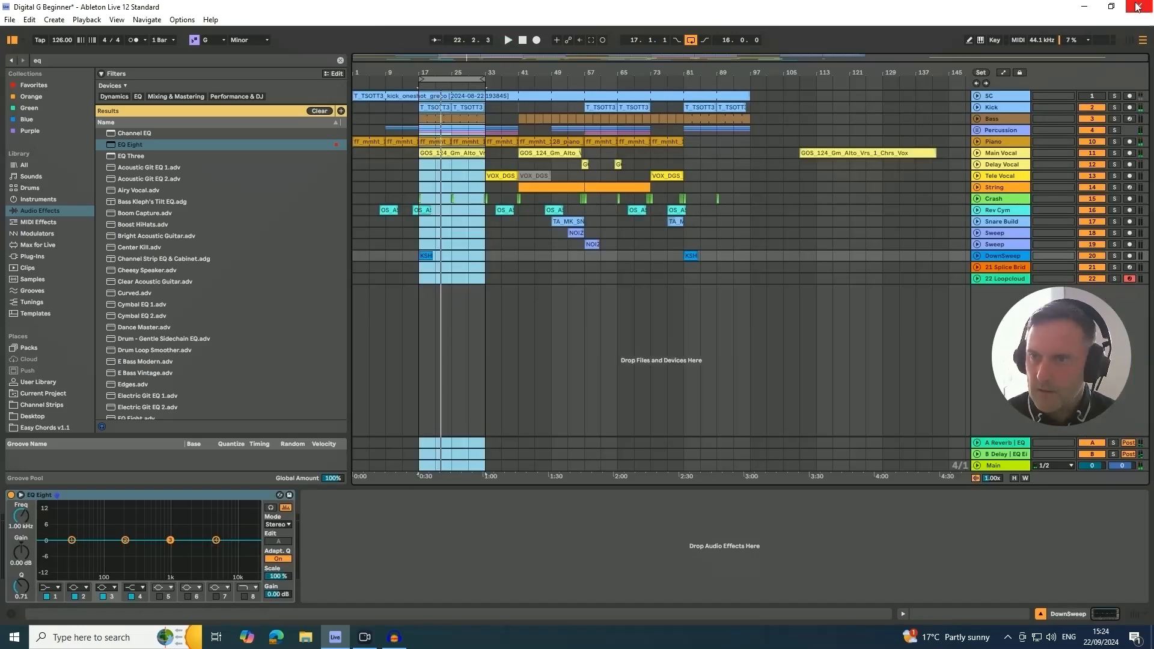
- Search the audio effects for "glue" and insert a Glue Compressor between the Utility and Limiter on the Main track
key(Tab)
click(1111, 61)
key(Tab)
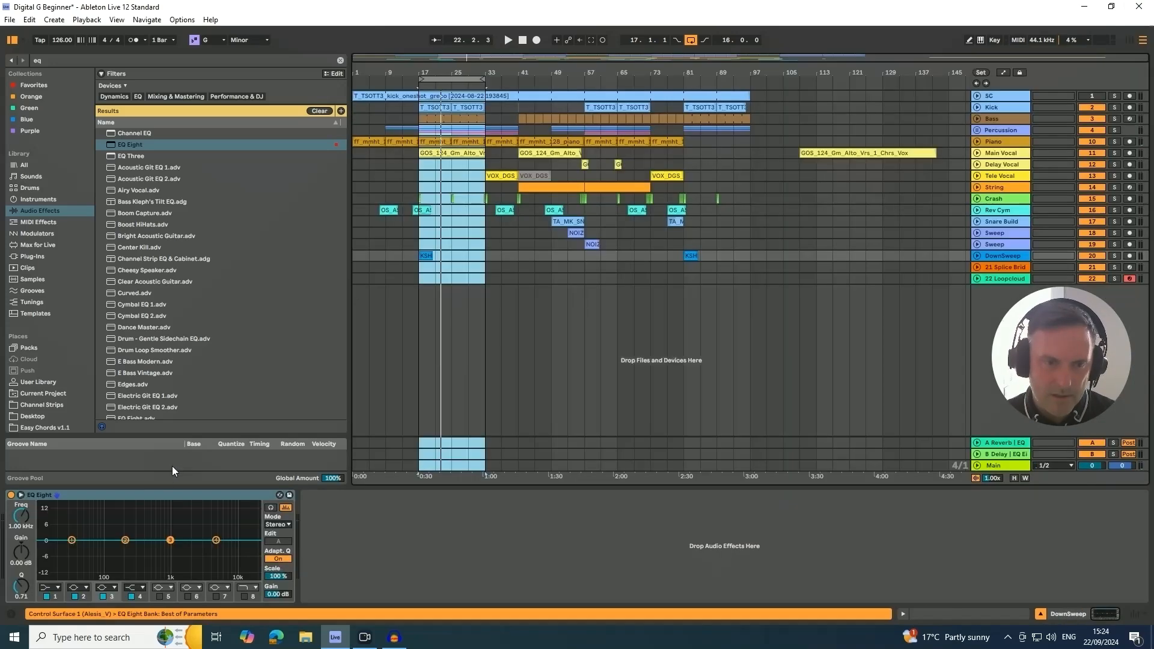
key(Tab)
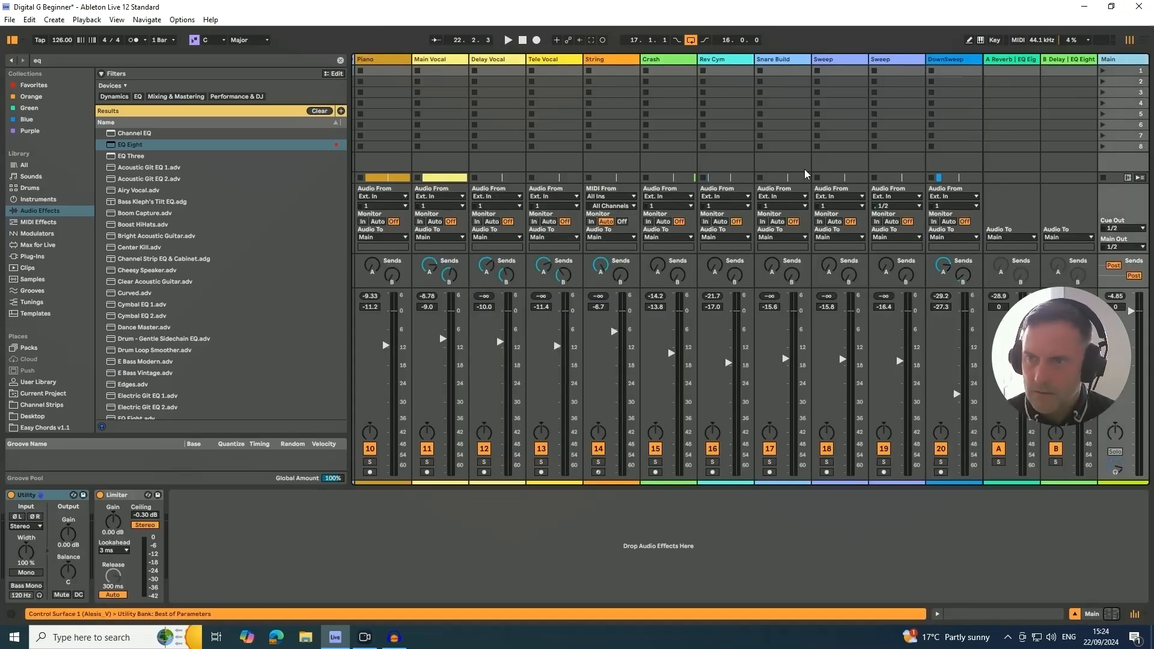
drag(108, 62, 25, 59)
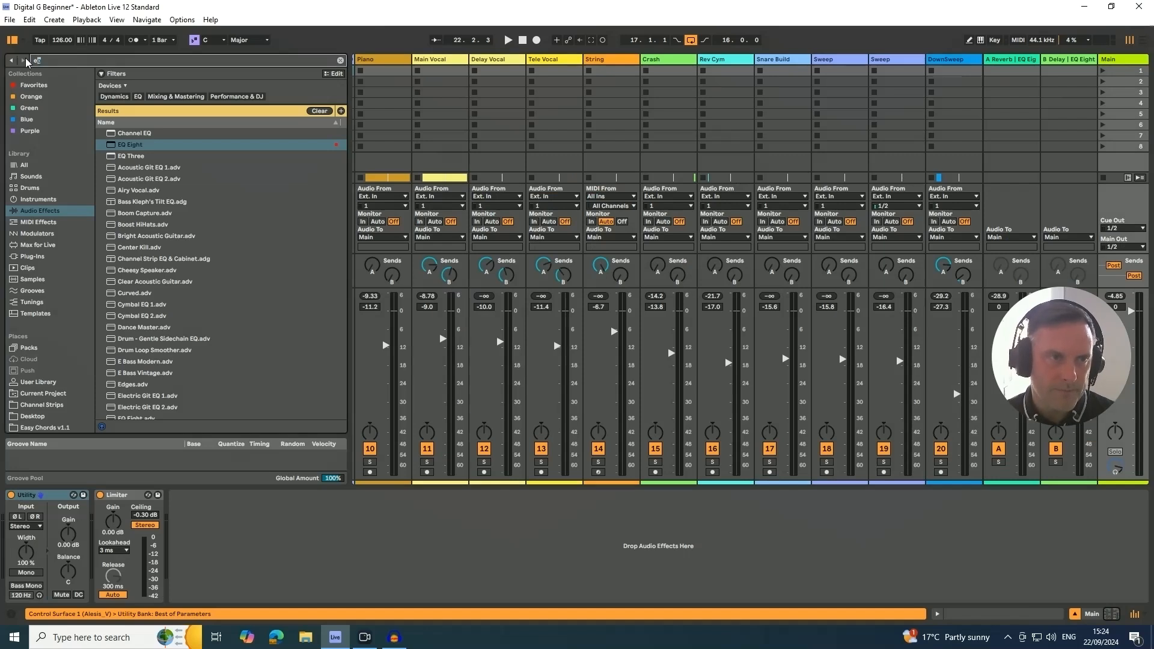
key(BackSpace)
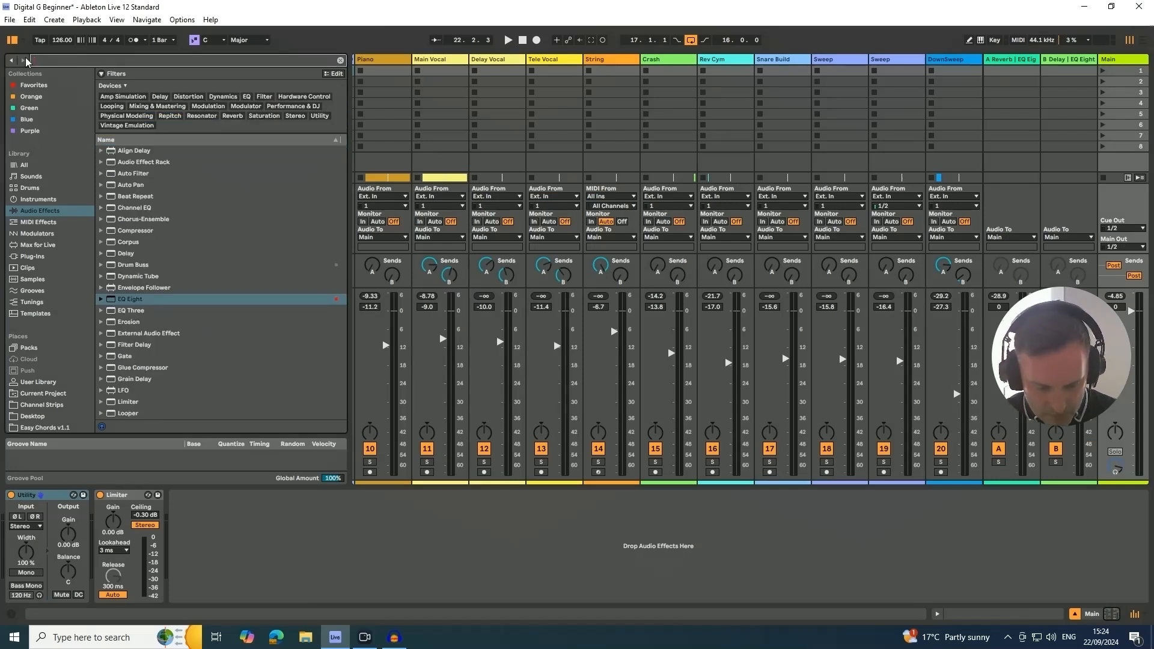
text(glue)
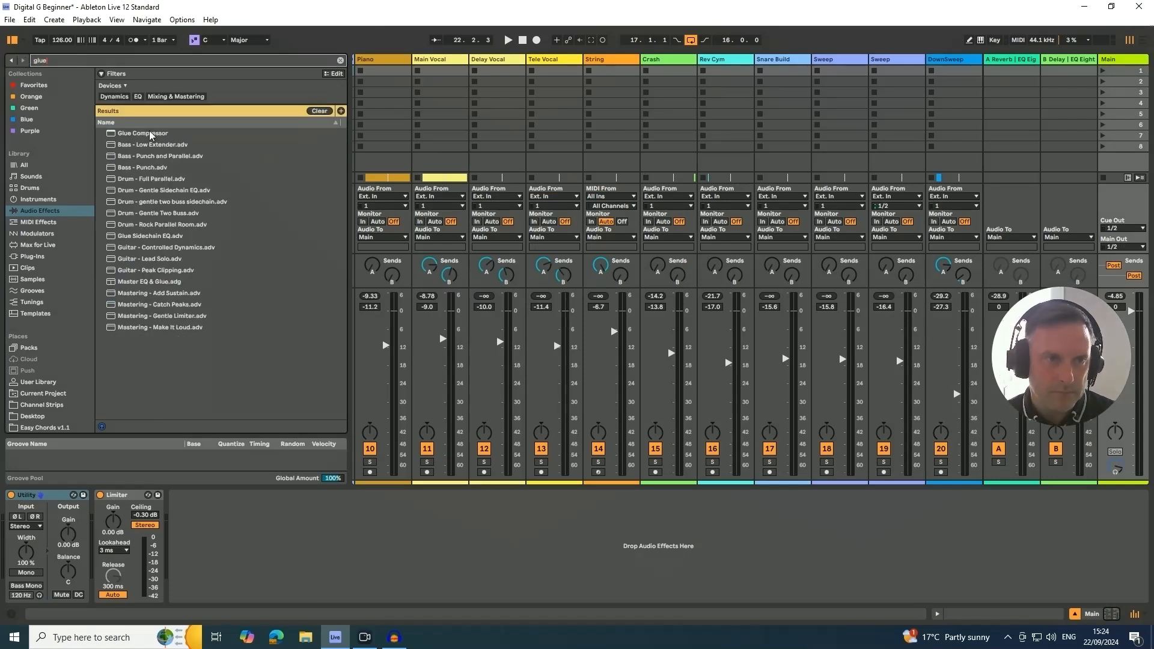
drag(144, 133, 105, 539)
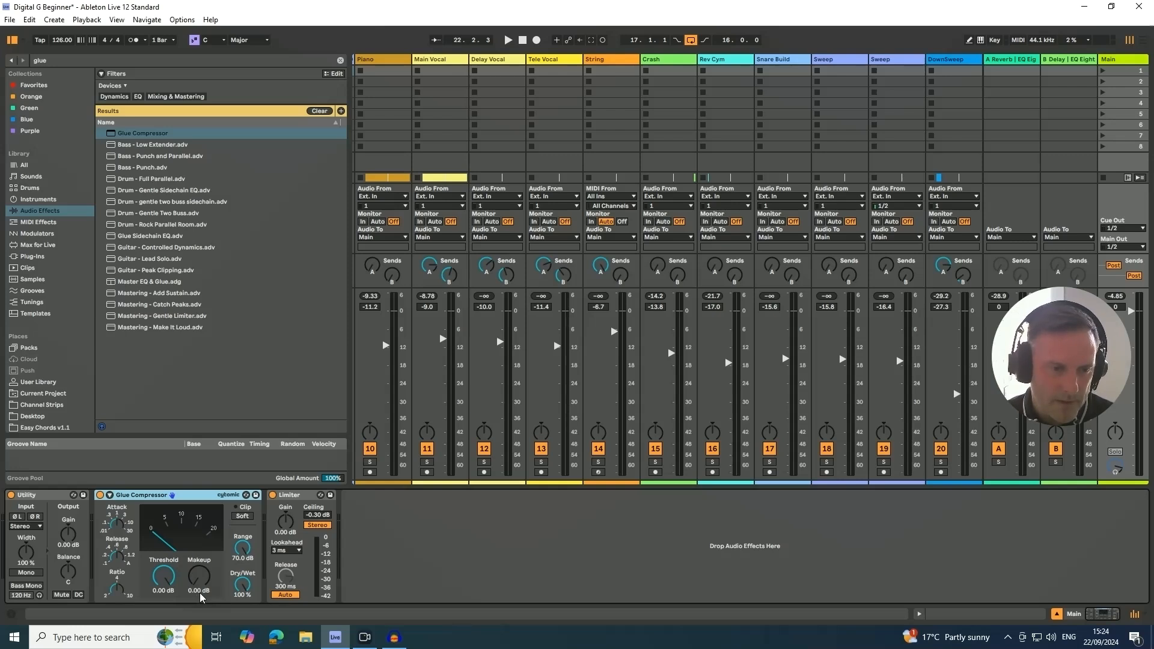
- Set the Glue Compressor's threshold to -13.3 dB and makeup to 3.00 dB during playback, and compare it with bypass
key(space)
mouse_move(180, 595)
mouse_down()
mouse_move(180, 608)
mouse_move(164, 581)
mouse_move(164, 596)
mouse_move(202, 588)
mouse_up()
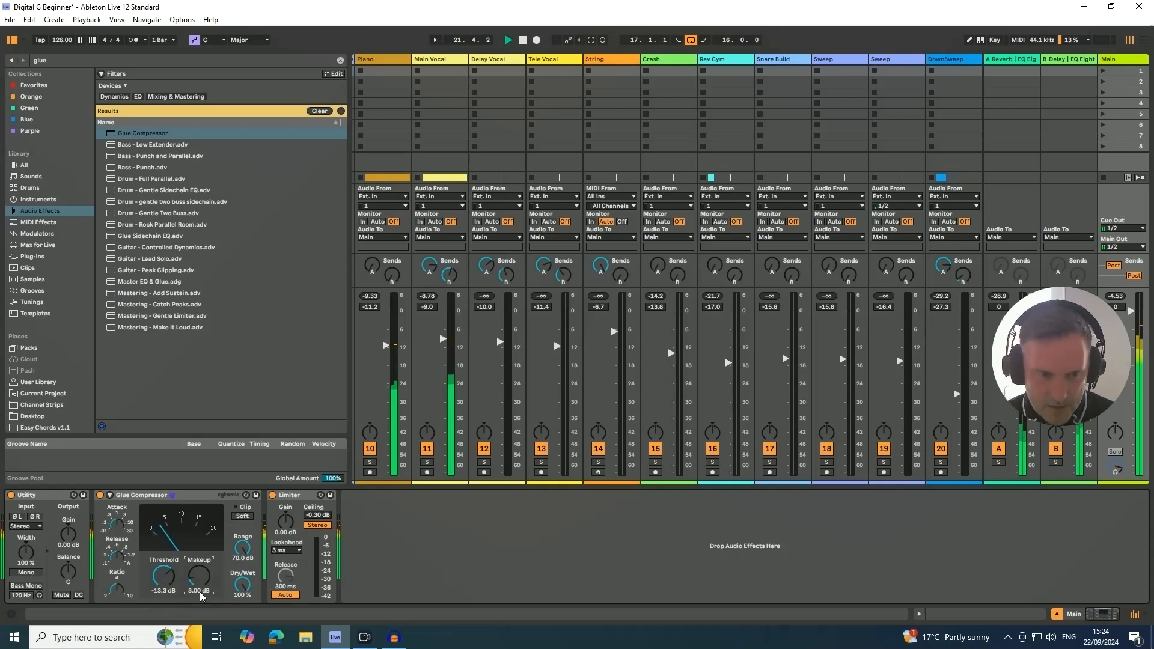
click(100, 496)
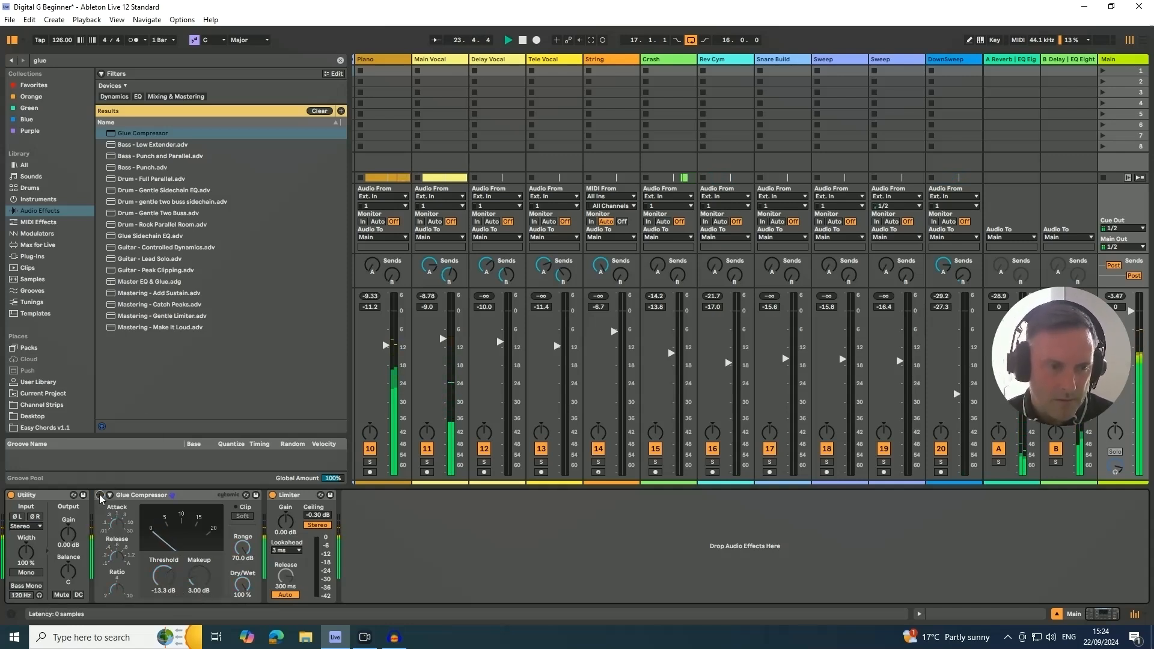
click(100, 496)
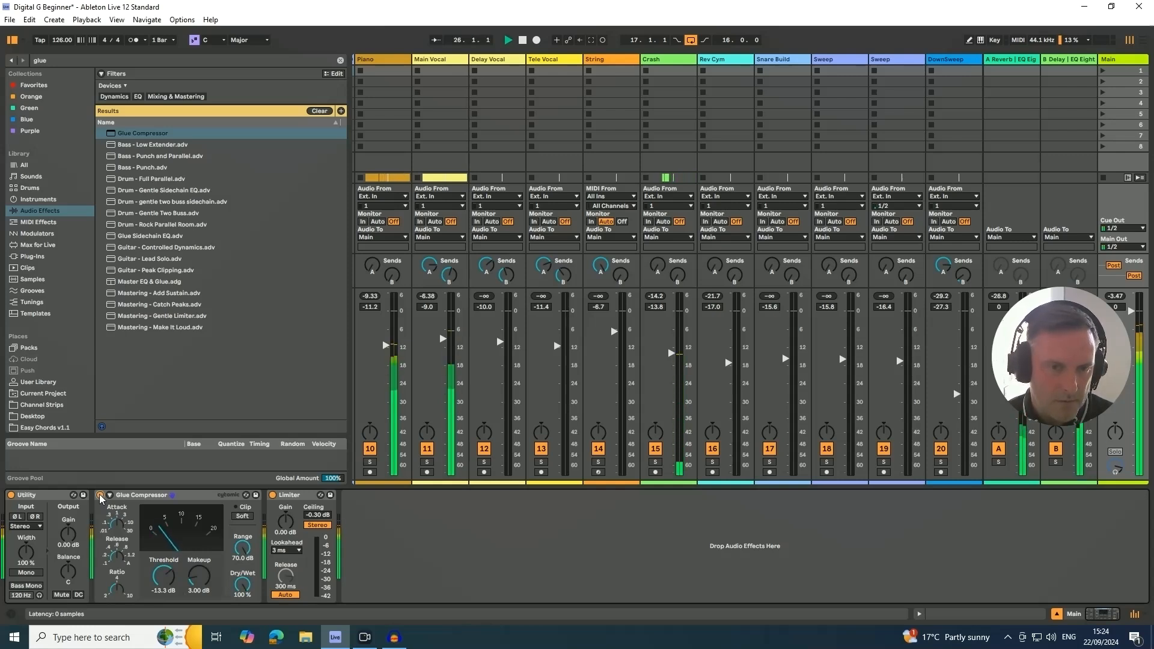
- Raise the open hi-hat track in the Percussion group to -15.3 dB while playing from bar 25, and fold the group
click(101, 496)
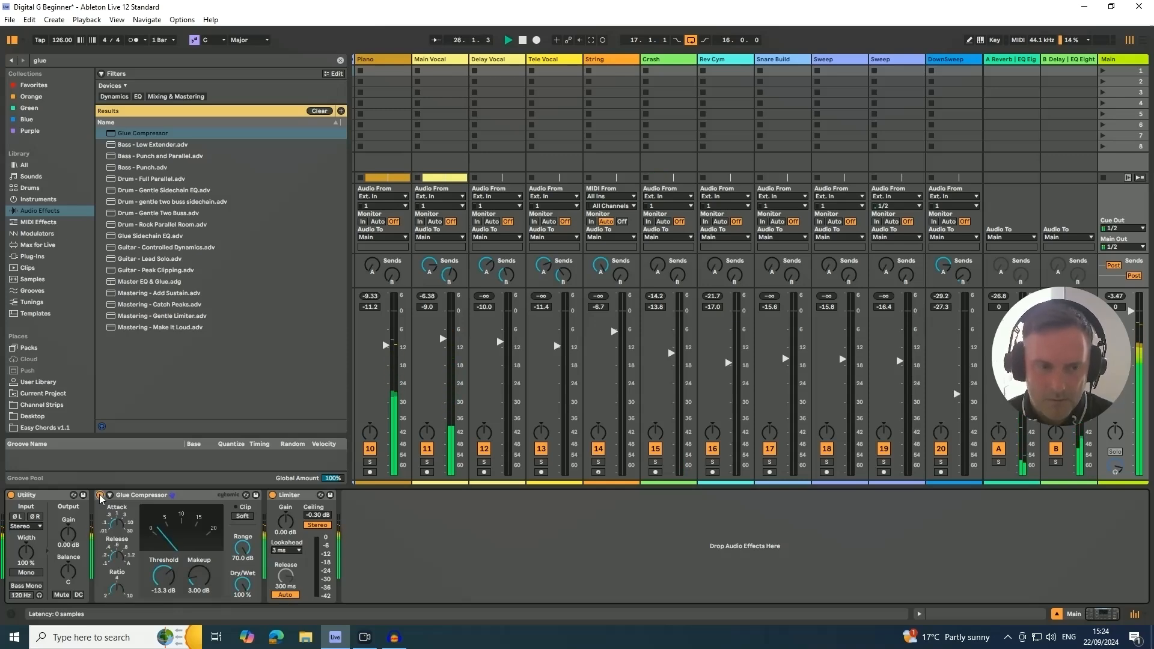
key(Tab)
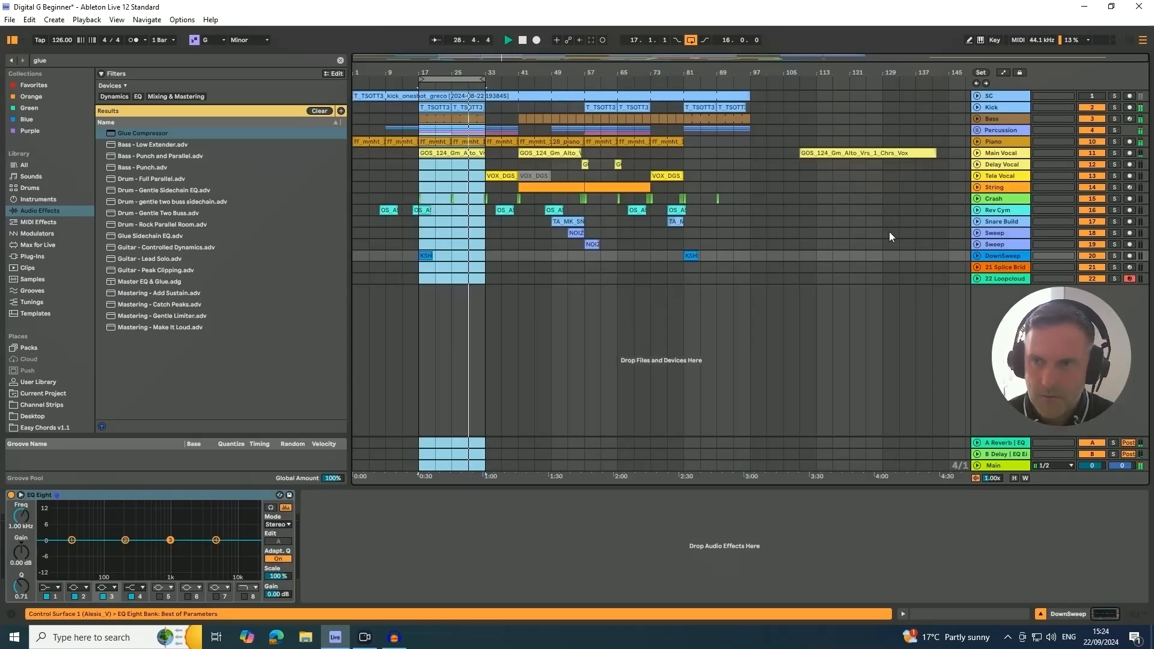
click(977, 130)
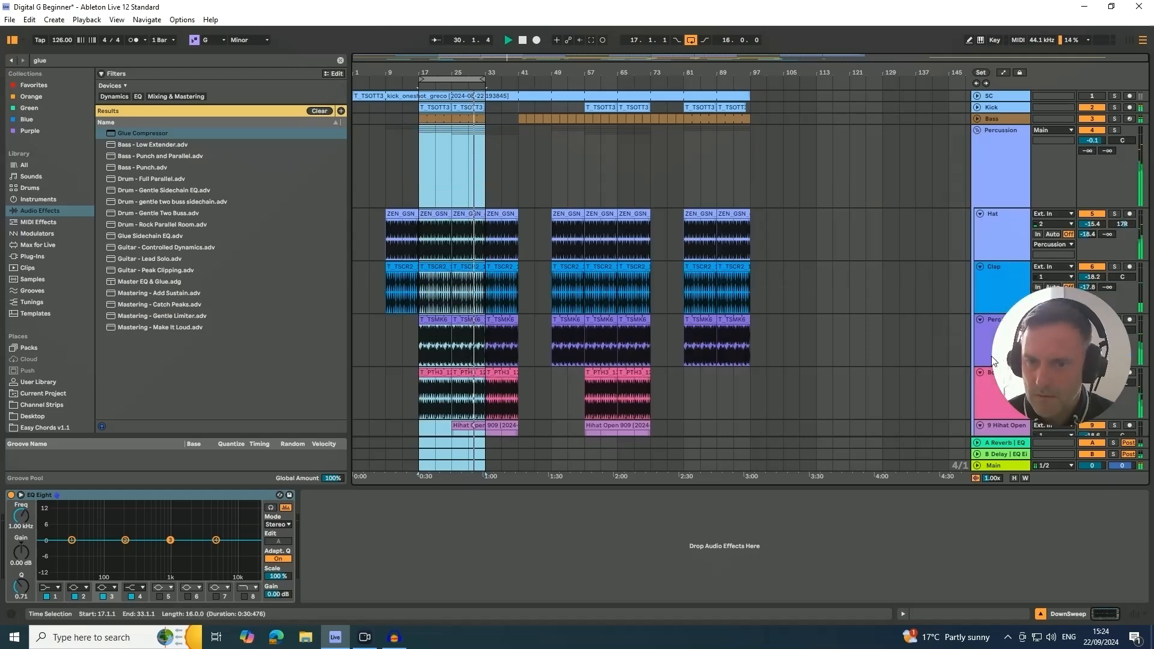
drag(1056, 358, 1055, 276)
scroll(1057, 430, down, 1)
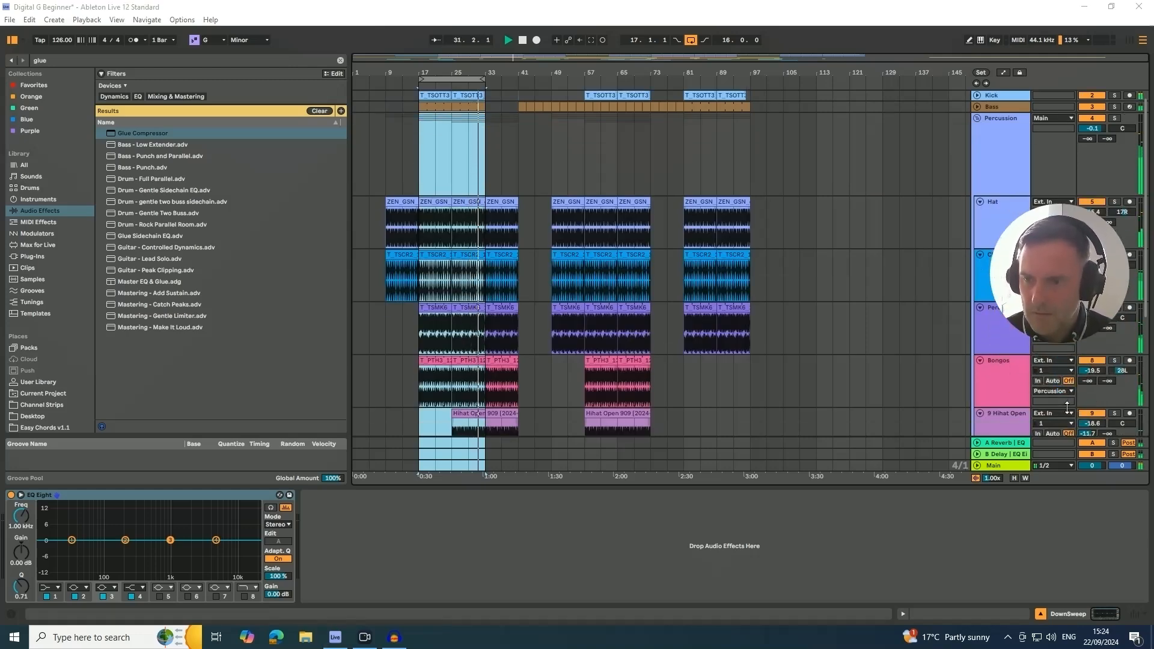
click(986, 426)
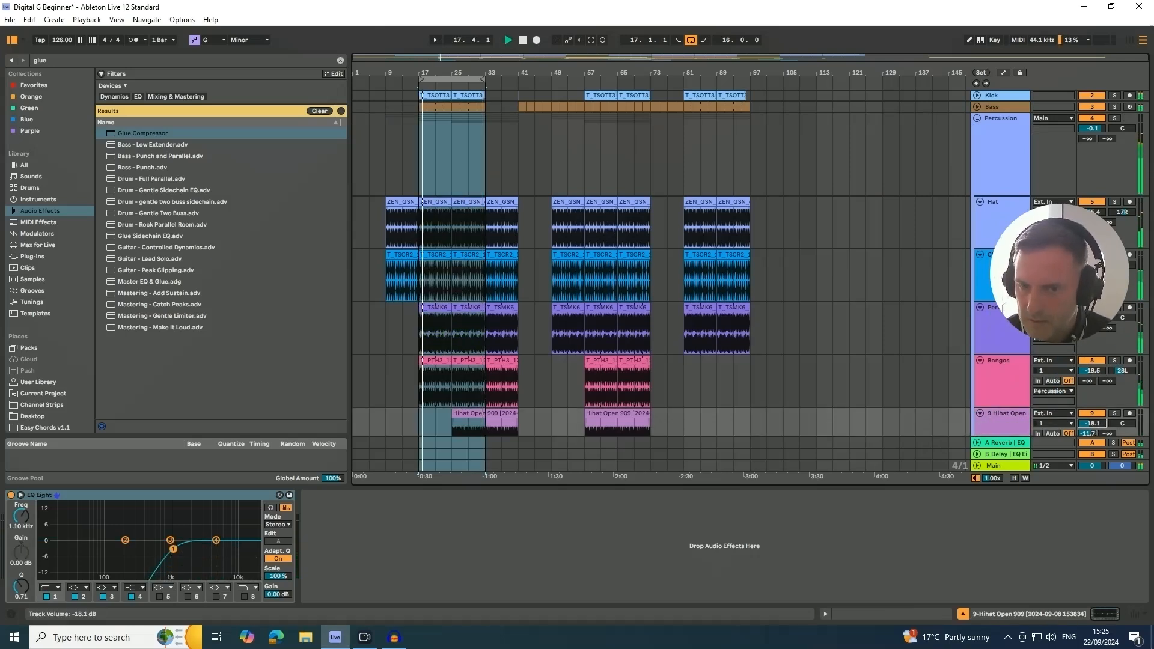
click(459, 414)
key(space)
key(space)
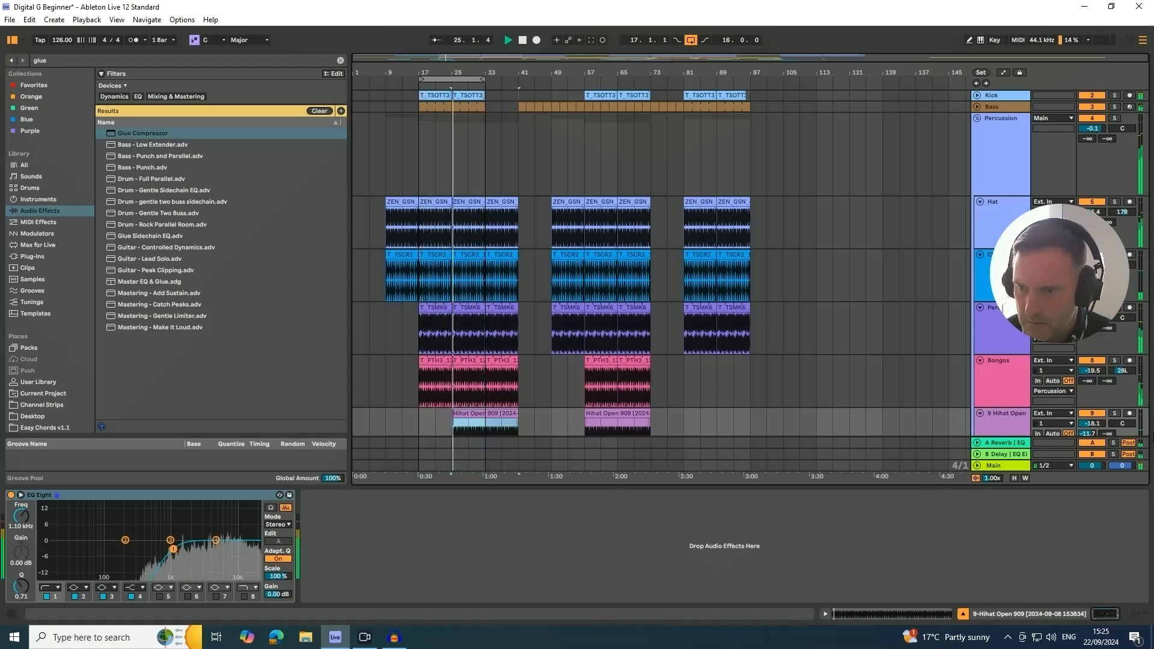
drag(1100, 428, 1100, 417)
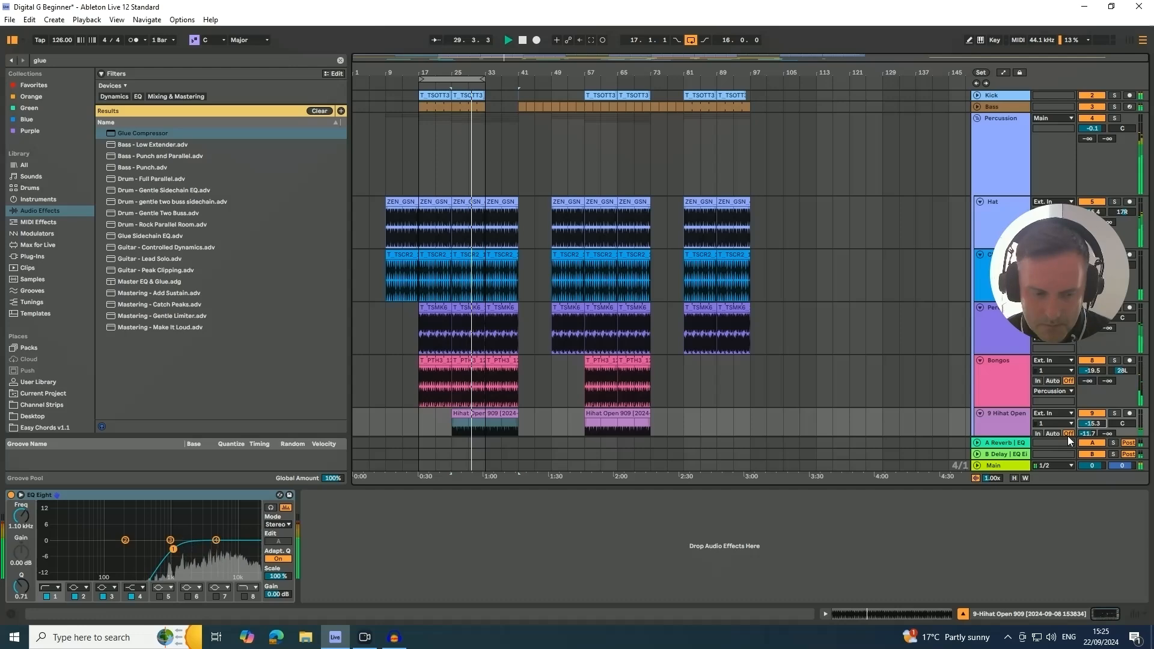
click(977, 118)
- Return to the Session view mixer with the Main track's devices and play the mix briefly
click(461, 563)
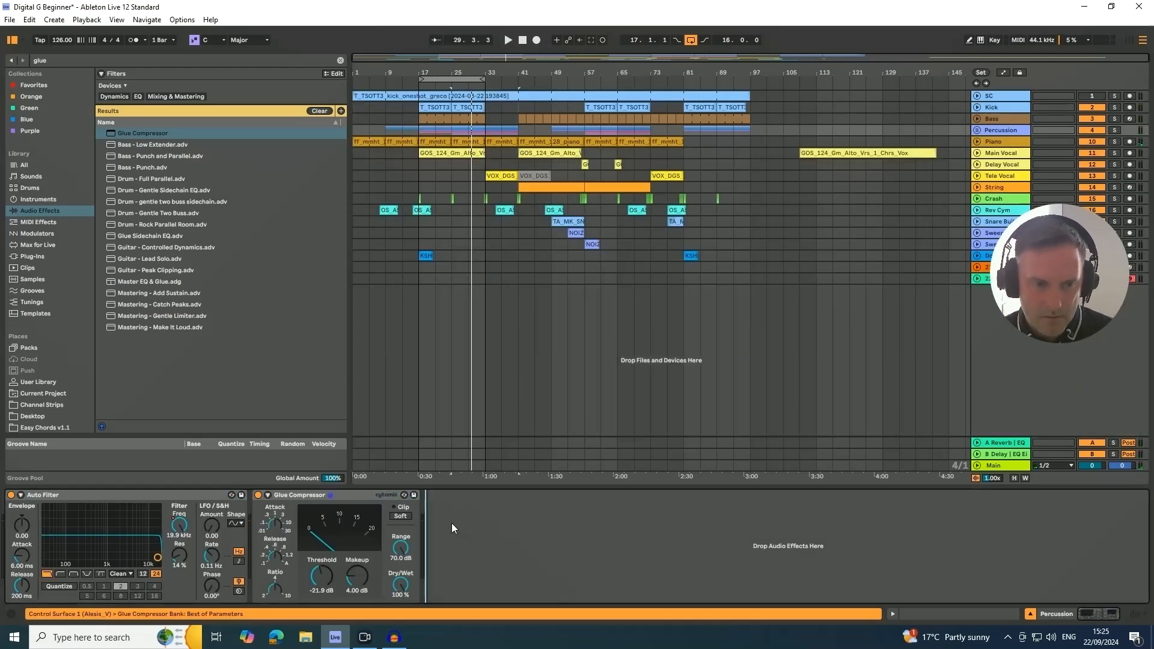
key(Tab)
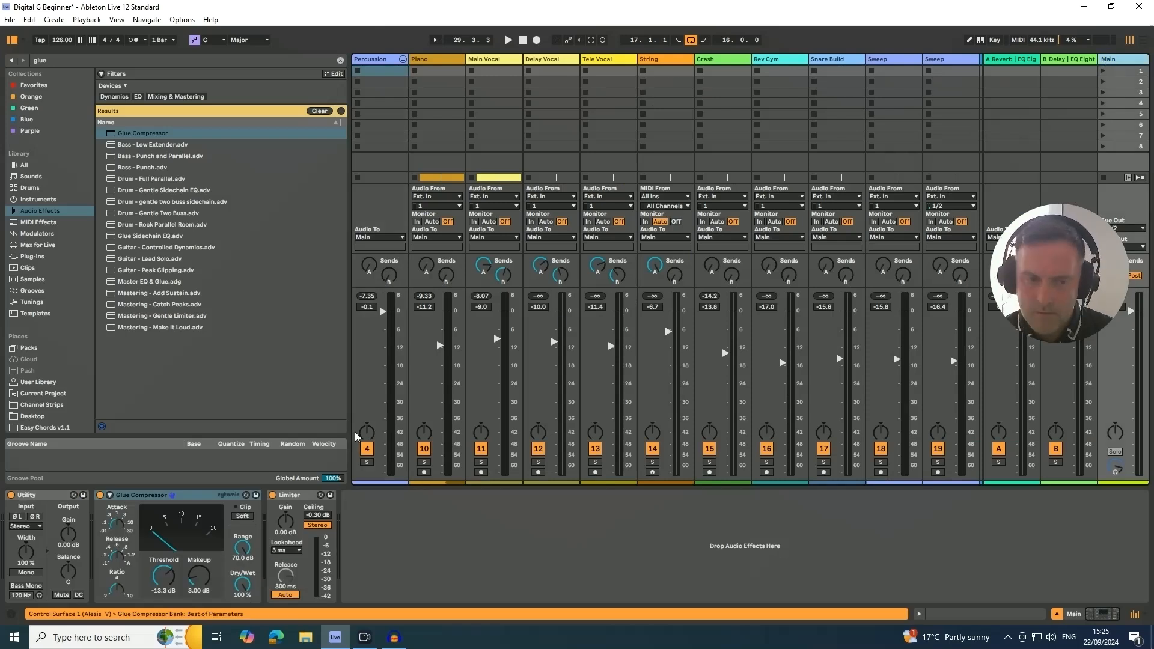
key(space)
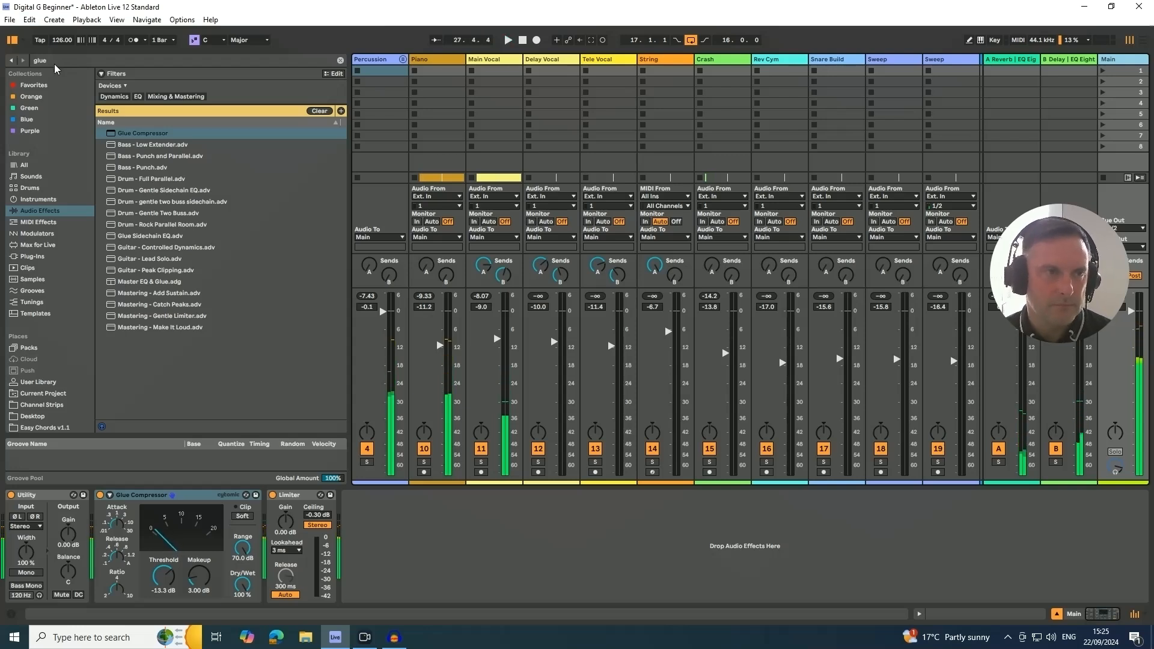
- Search the audio effects and the whole library for "saturation"
drag(54, 63, 4, 51)
key(BackSpace)
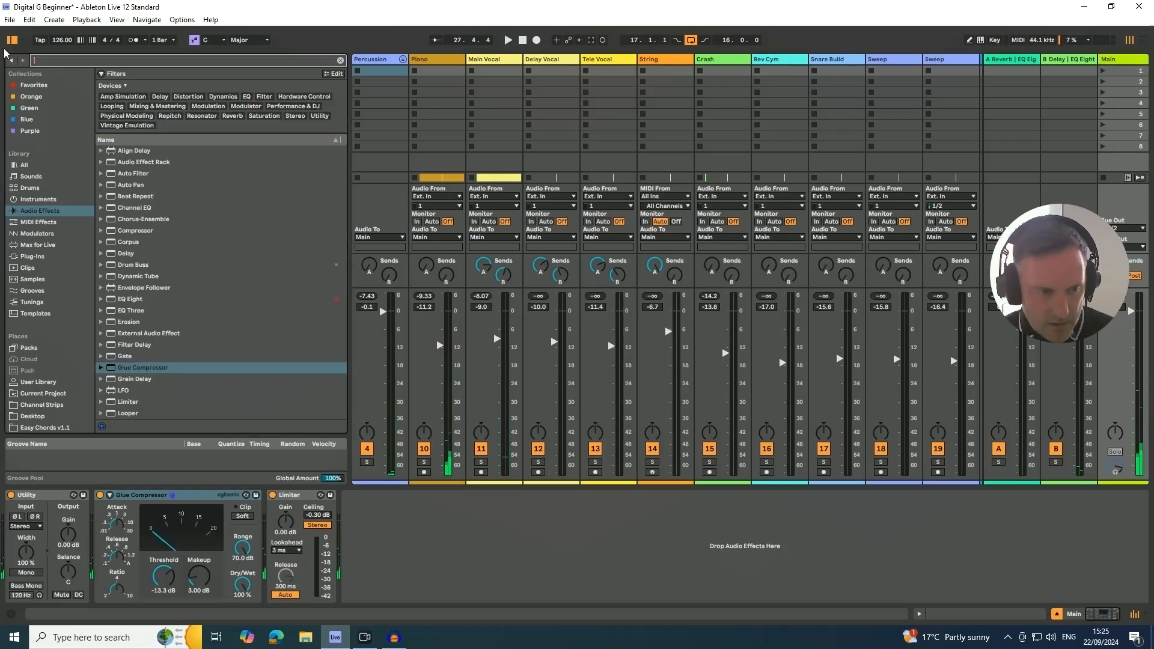
text(sa)
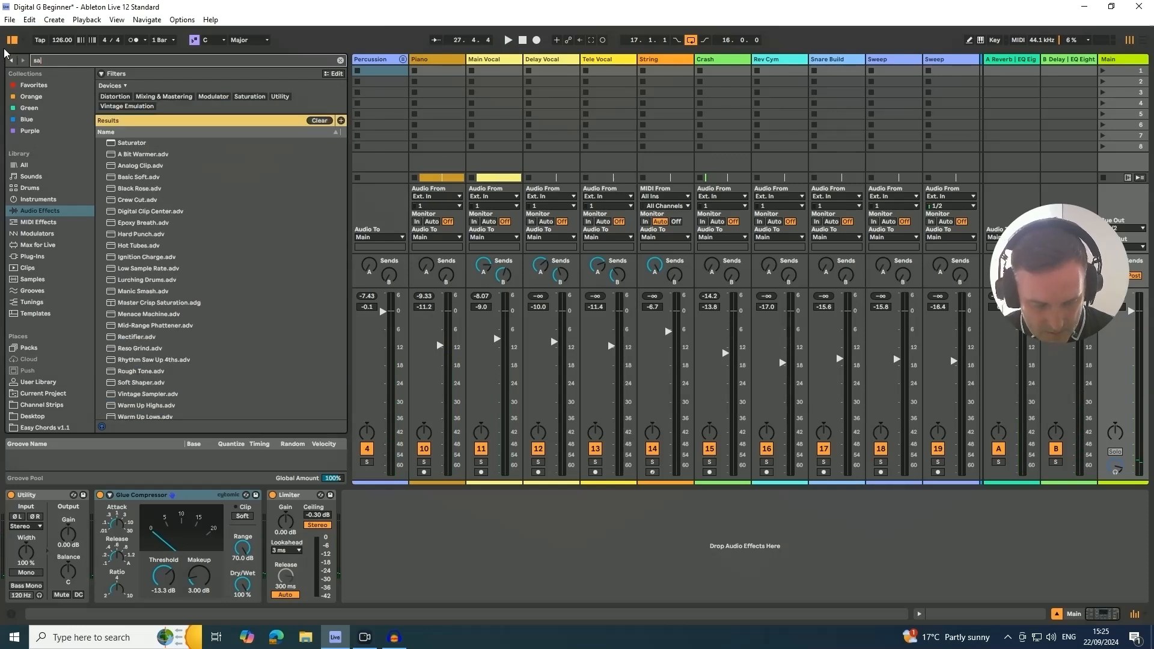
text(turation)
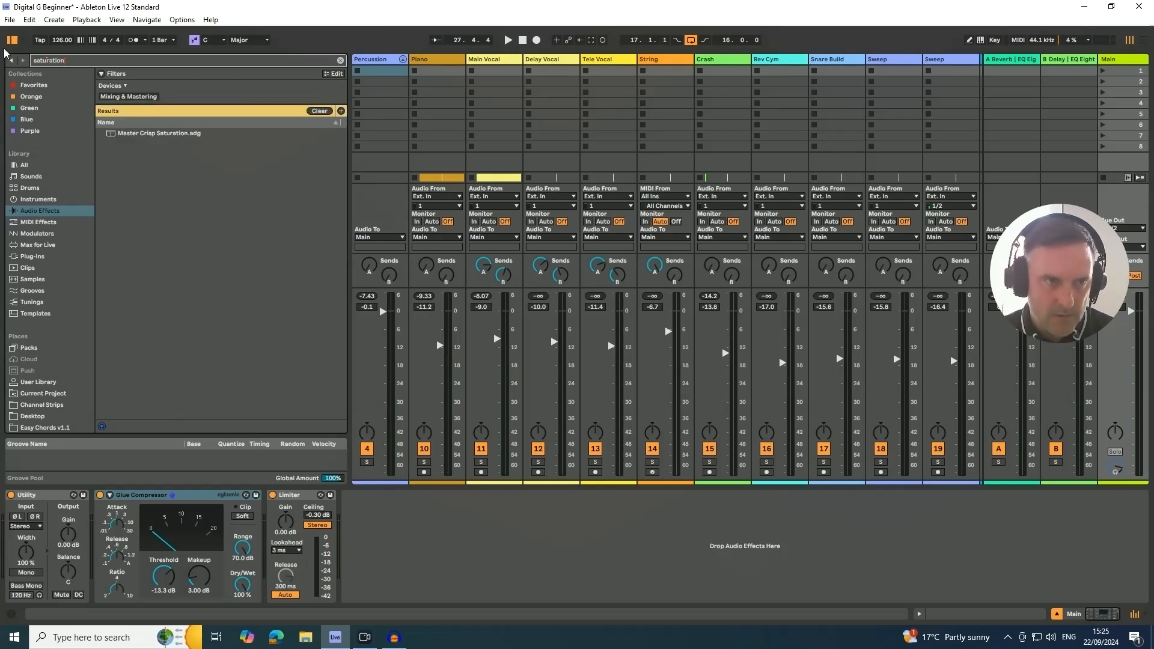
click(36, 213)
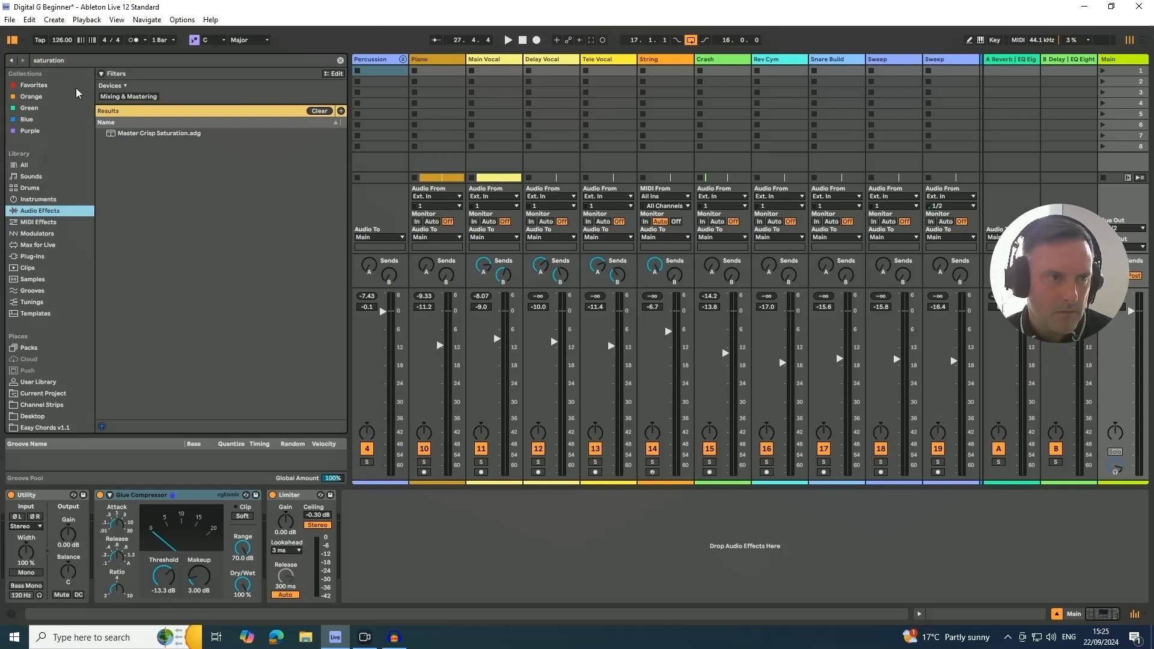
click(37, 165)
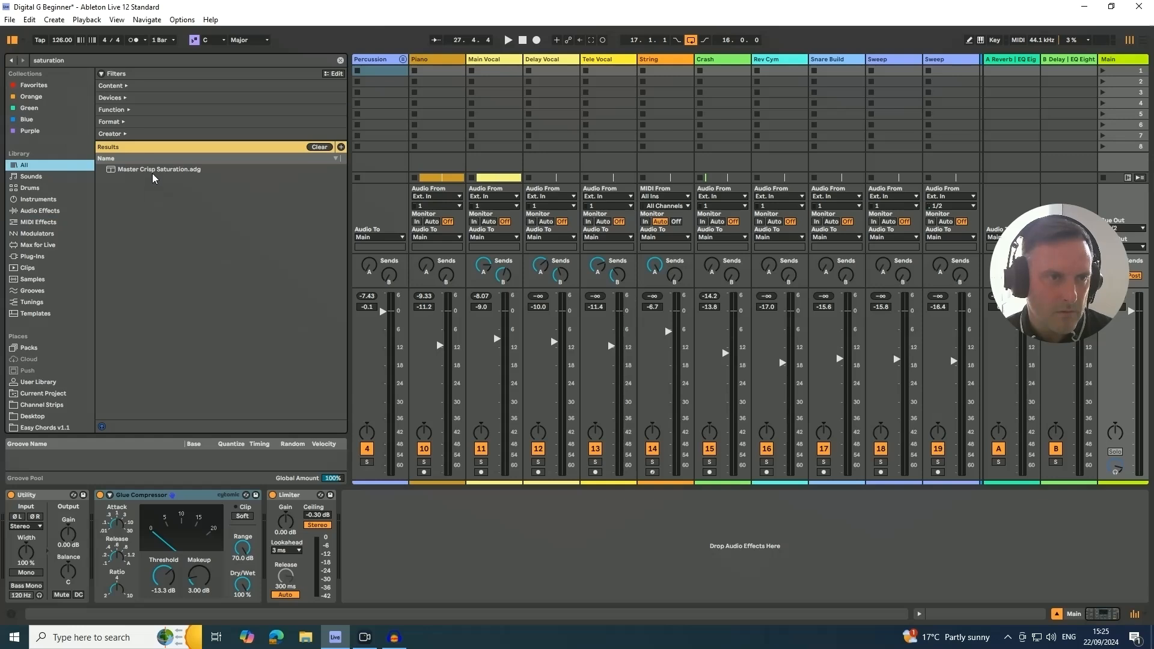
- Shorten the library search to "satur" and insert a Saturator between the Glue Compressor and Limiter on the Main track
click(63, 61)
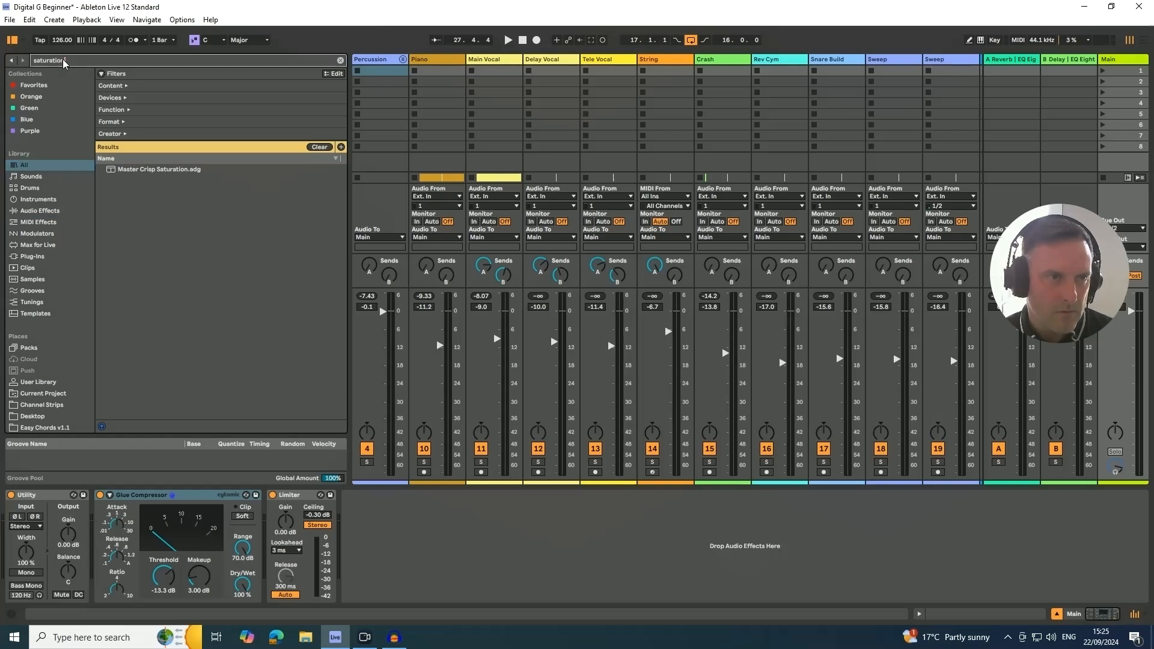
drag(64, 62, 52, 63)
key(BackSpace)
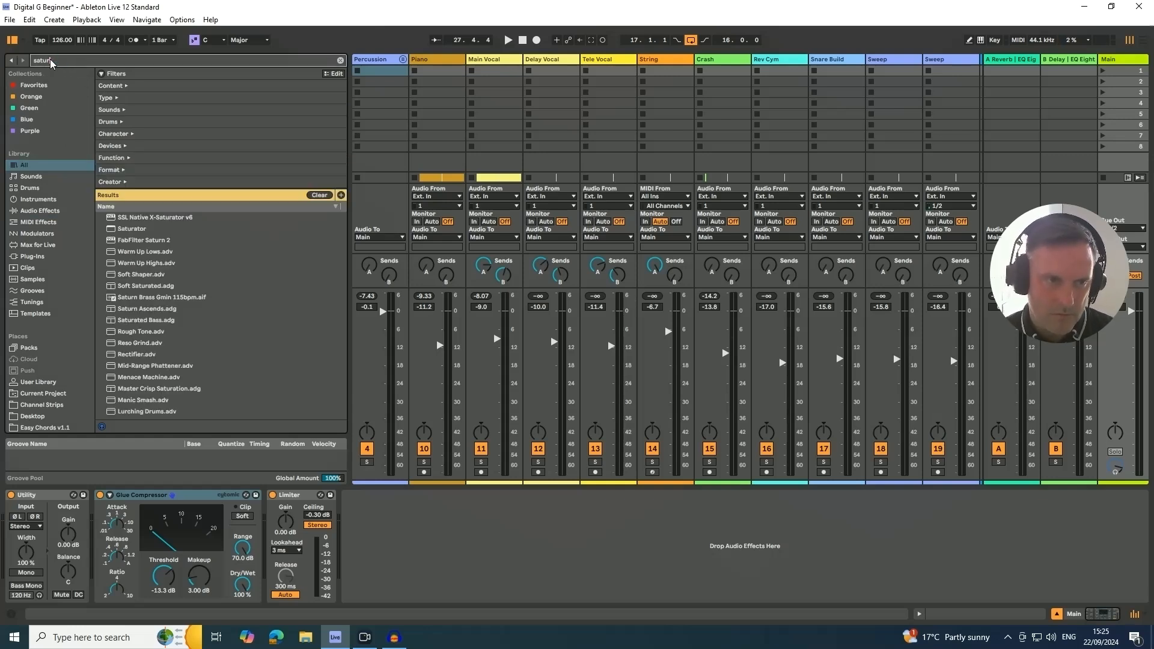
drag(127, 232, 286, 541)
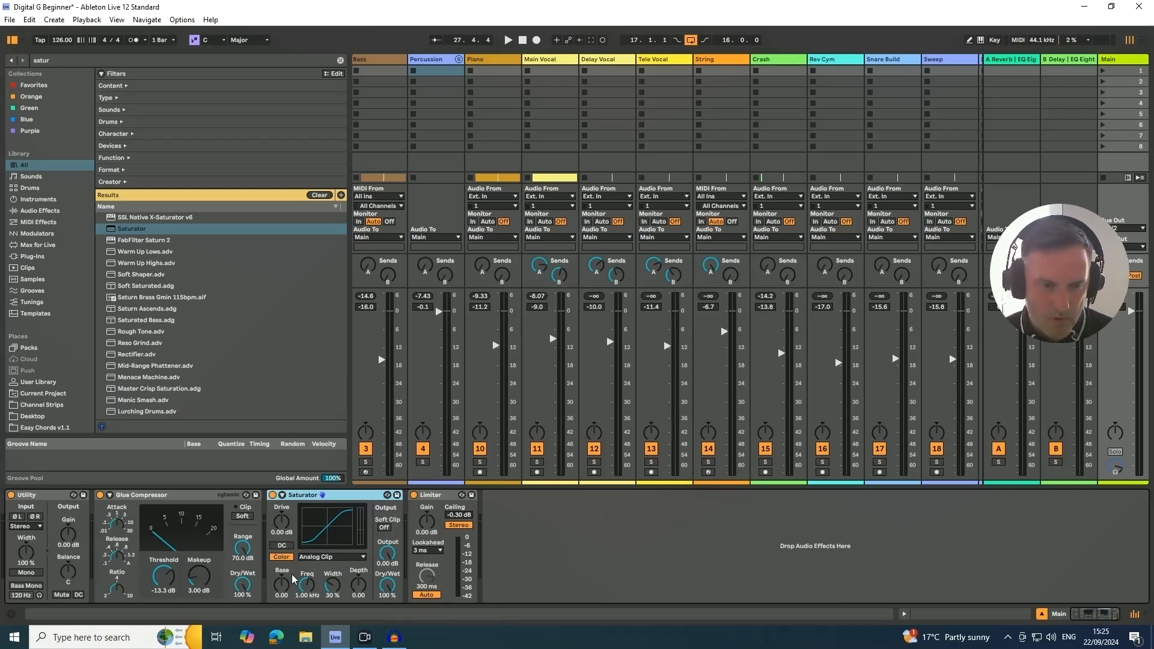
- Look through the Saturator's curve types and set its Dry/Wet to 0%
click(322, 558)
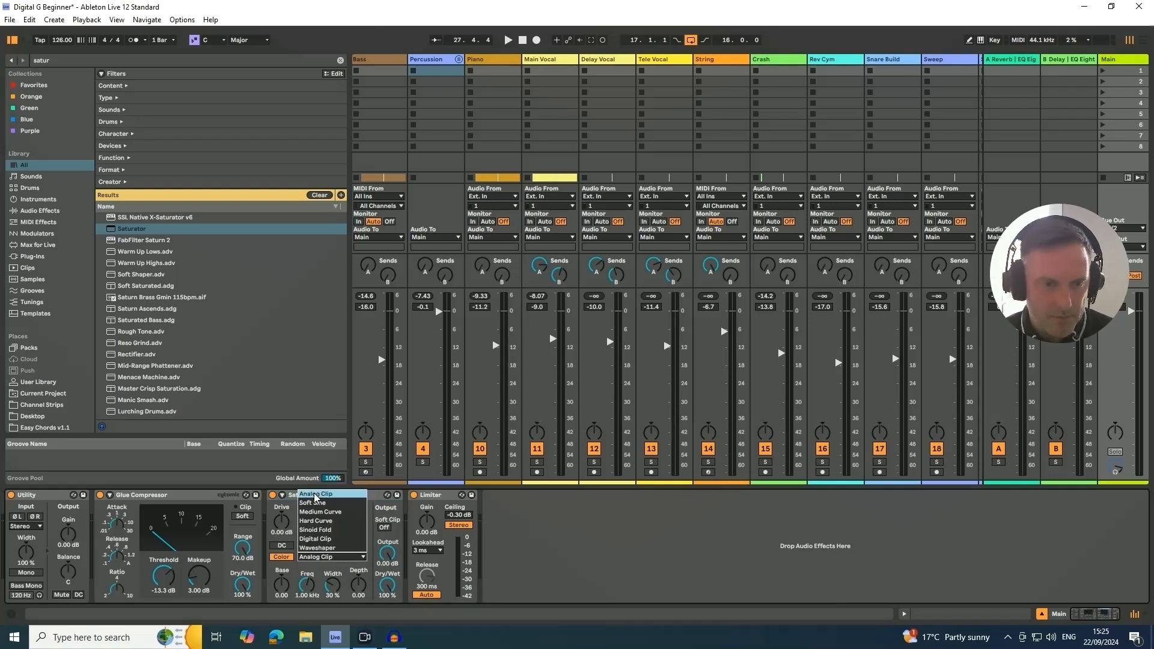
click(277, 570)
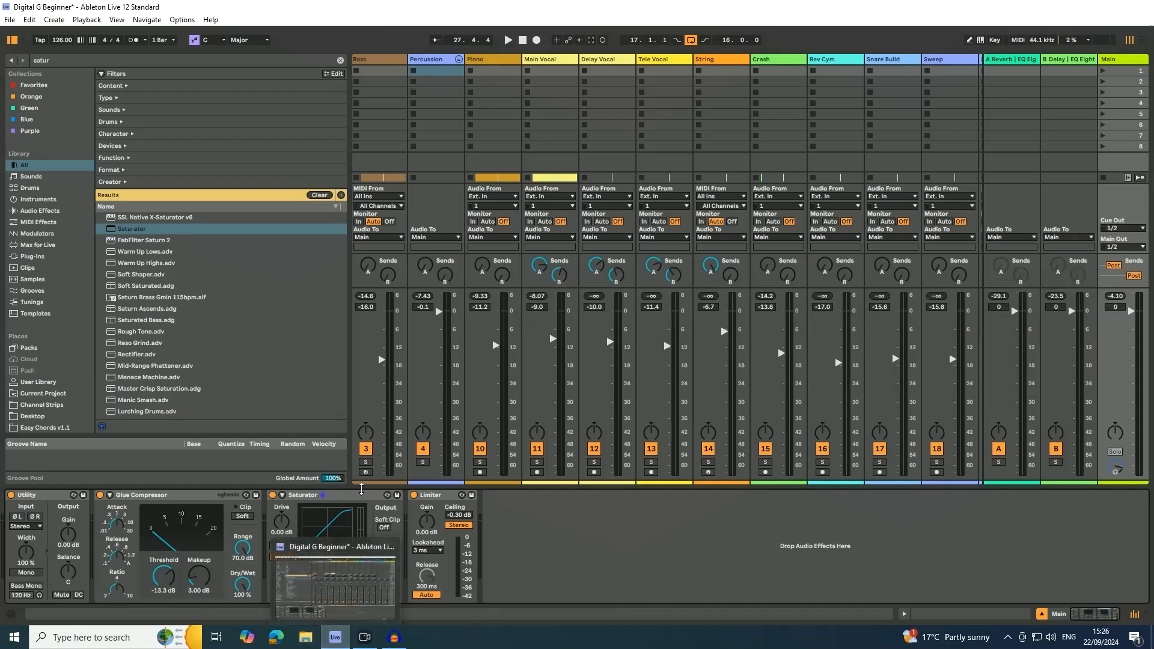
click(346, 499)
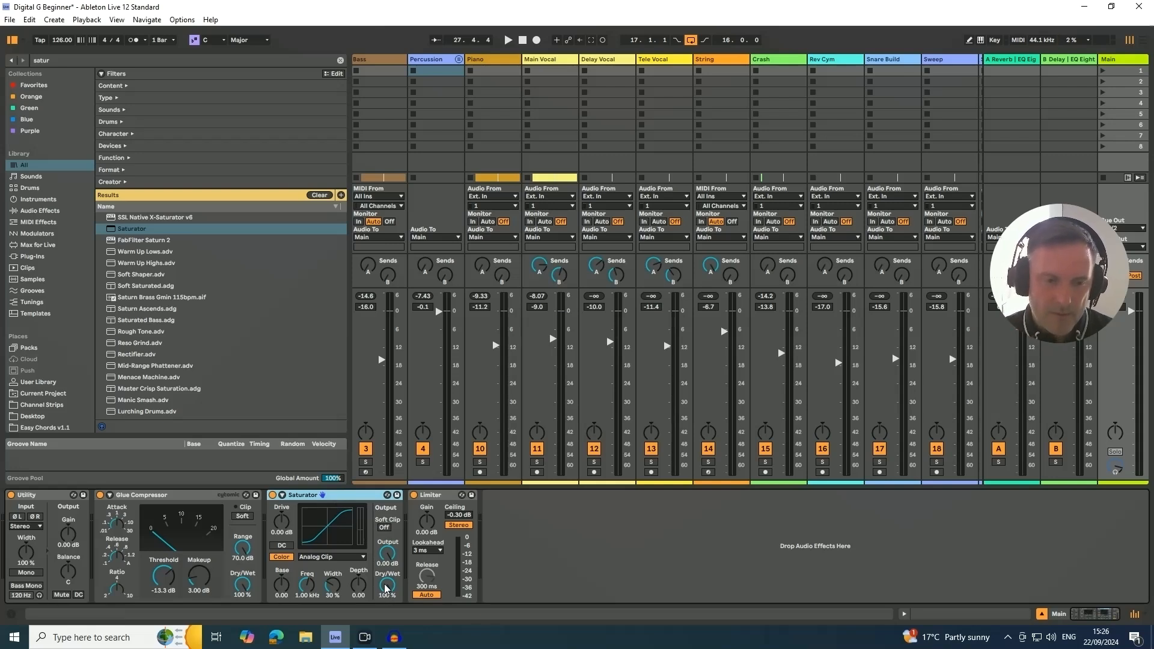
drag(386, 589, 386, 625)
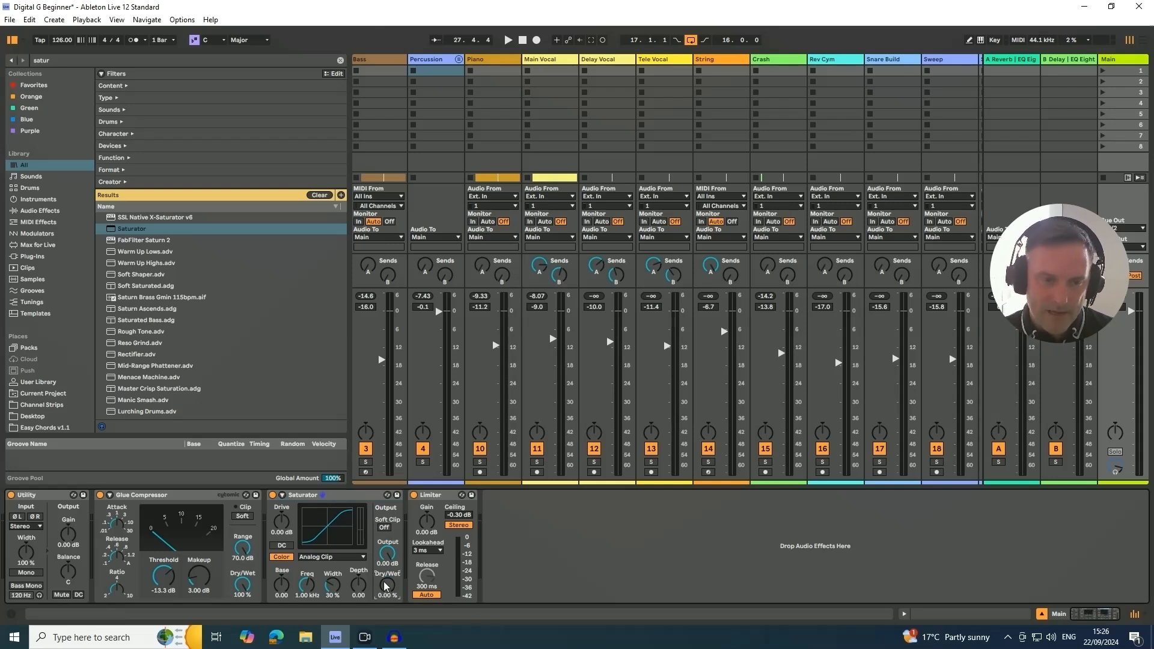
drag(385, 587, 383, 622)
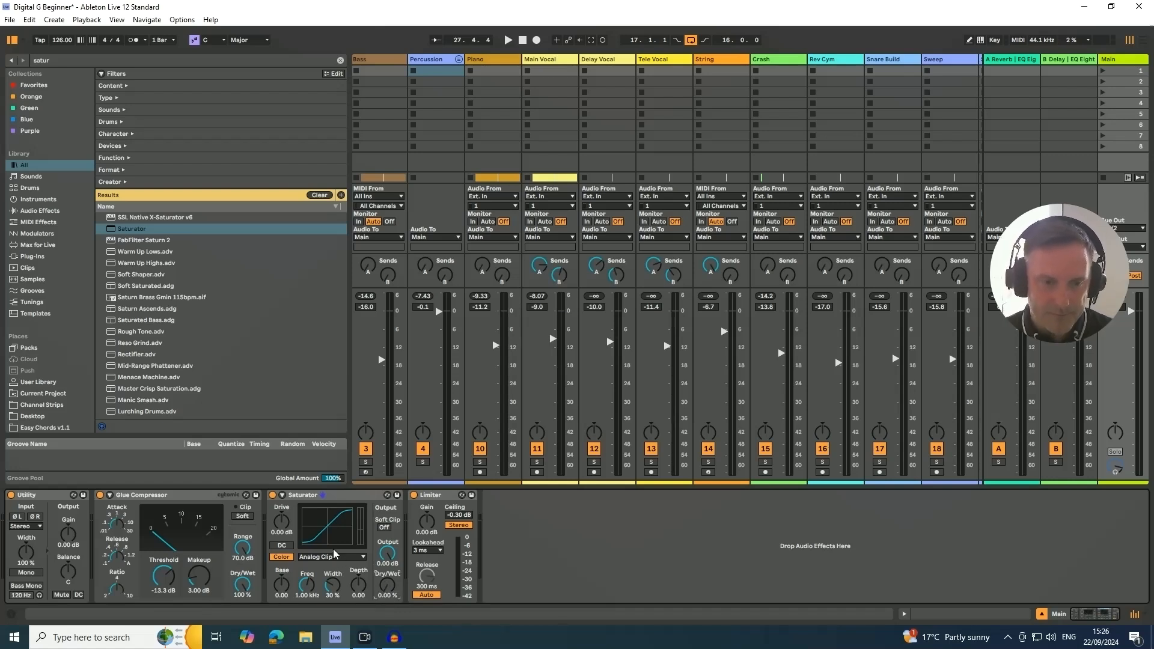
- Start playback and set the Saturator's curve type to Soft Sine
key(space)
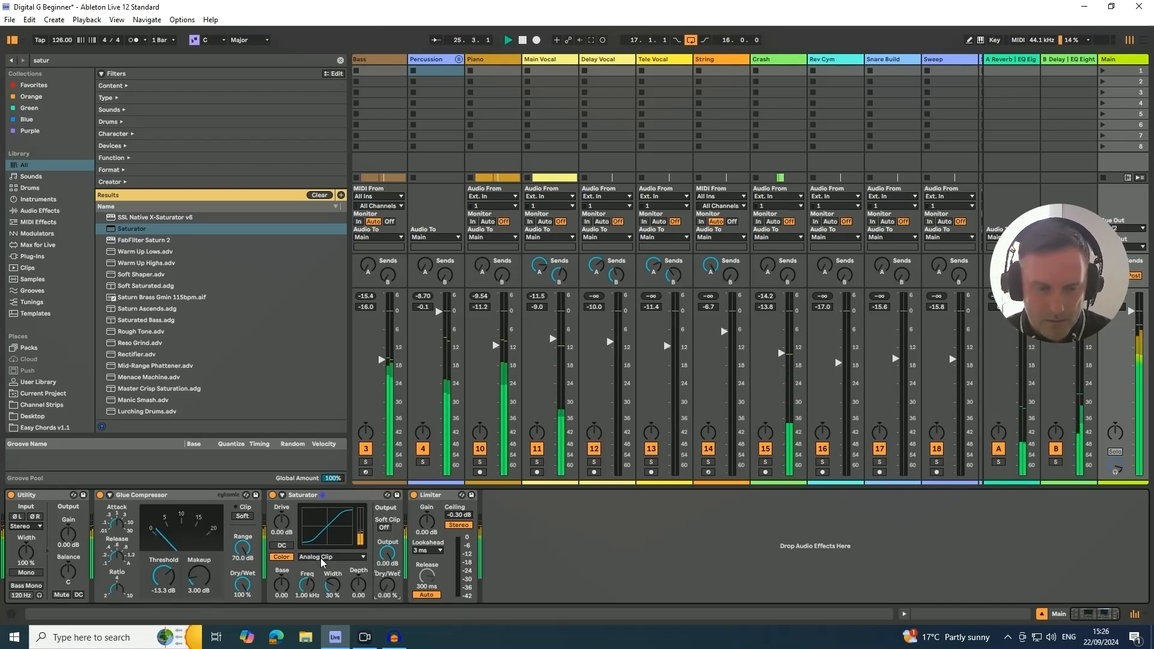
click(319, 557)
click(317, 503)
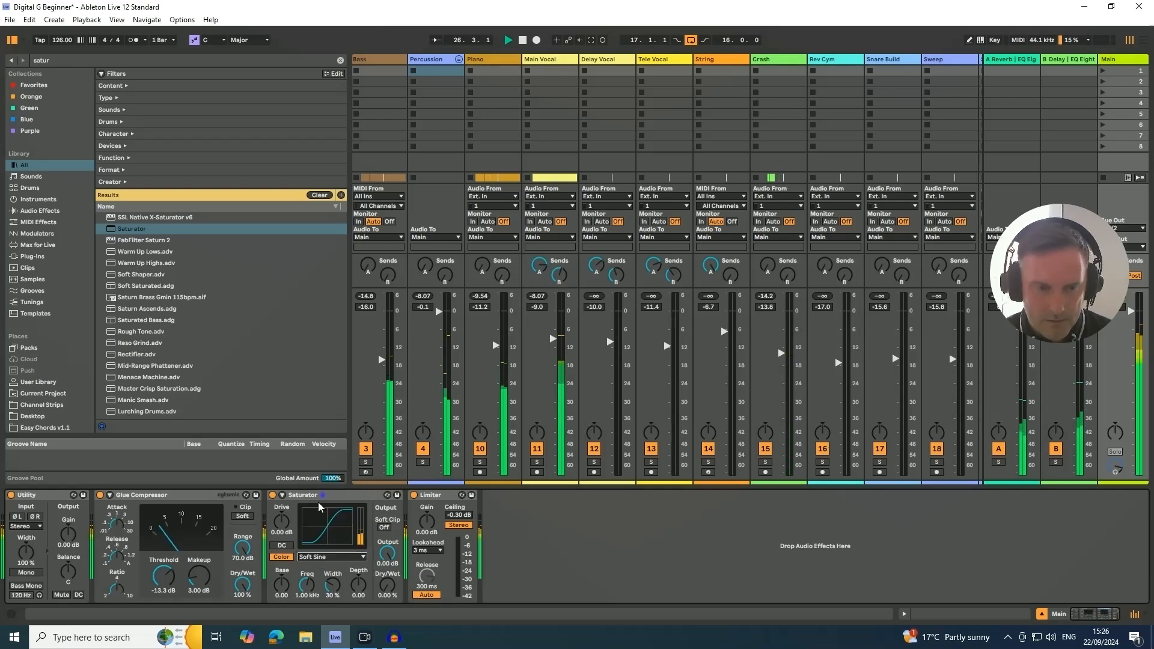
- Set the Saturator's drive to 2.29 dB, output to -2.29 dB and Dry/Wet to 56.3%, and compare it with bypass
drag(282, 532, 283, 511)
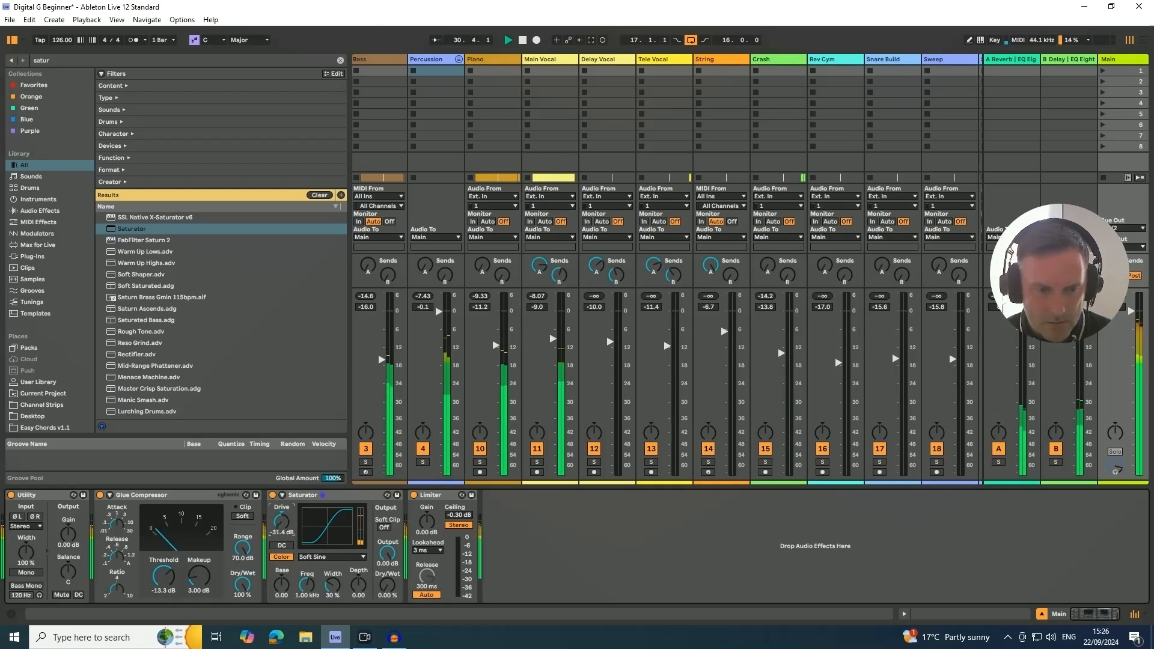
double_click(281, 522)
drag(387, 586, 387, 557)
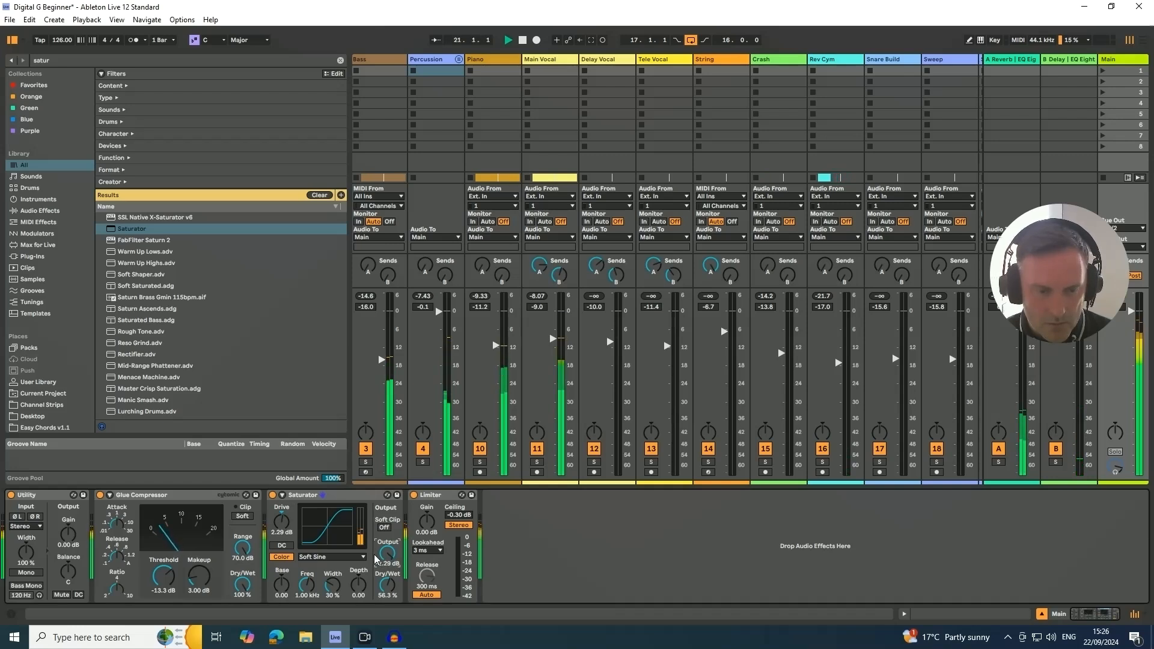
click(273, 496)
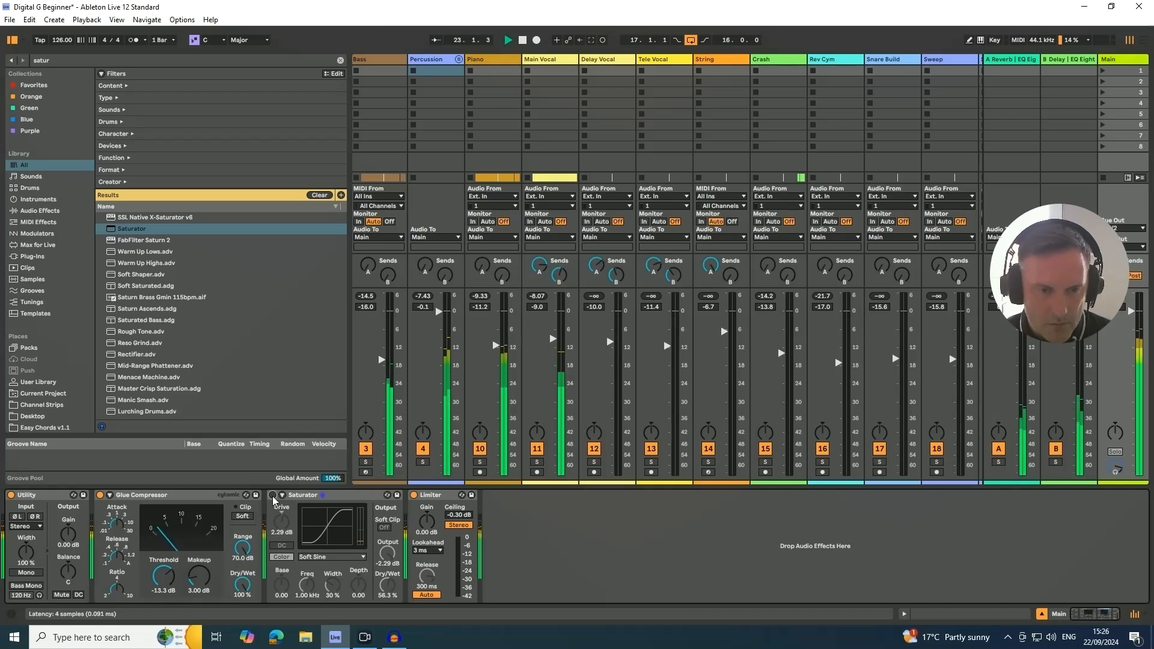
click(272, 496)
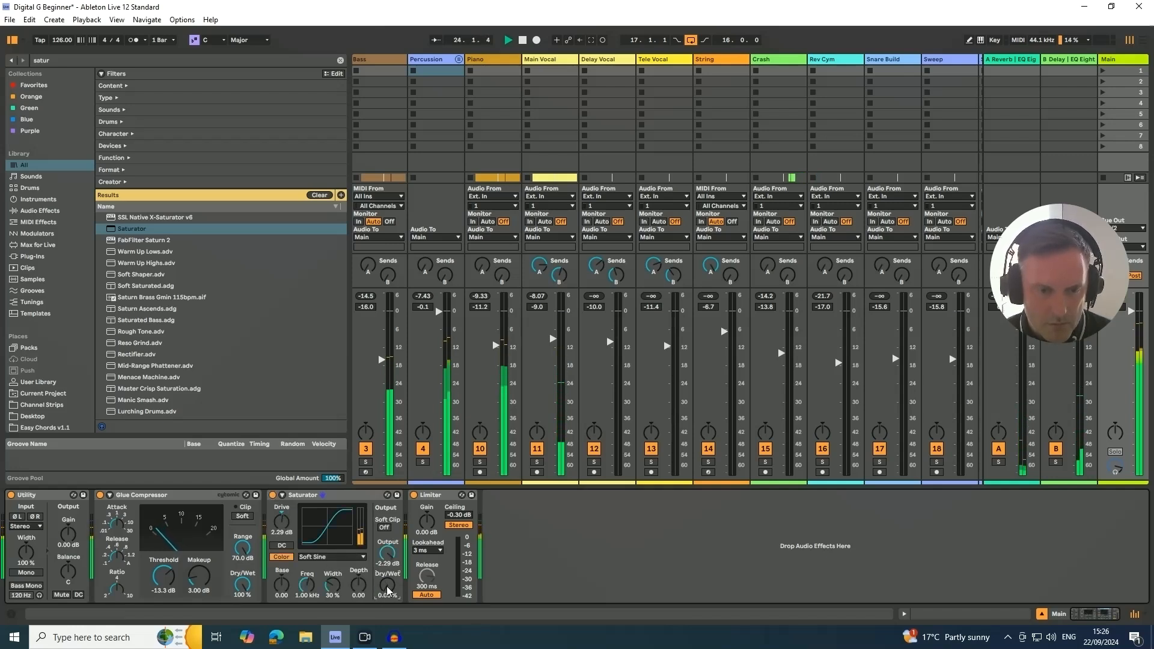
- Set the Saturator's Dry/Wet to 35.7% and compare the mix with and without it
drag(388, 584, 388, 566)
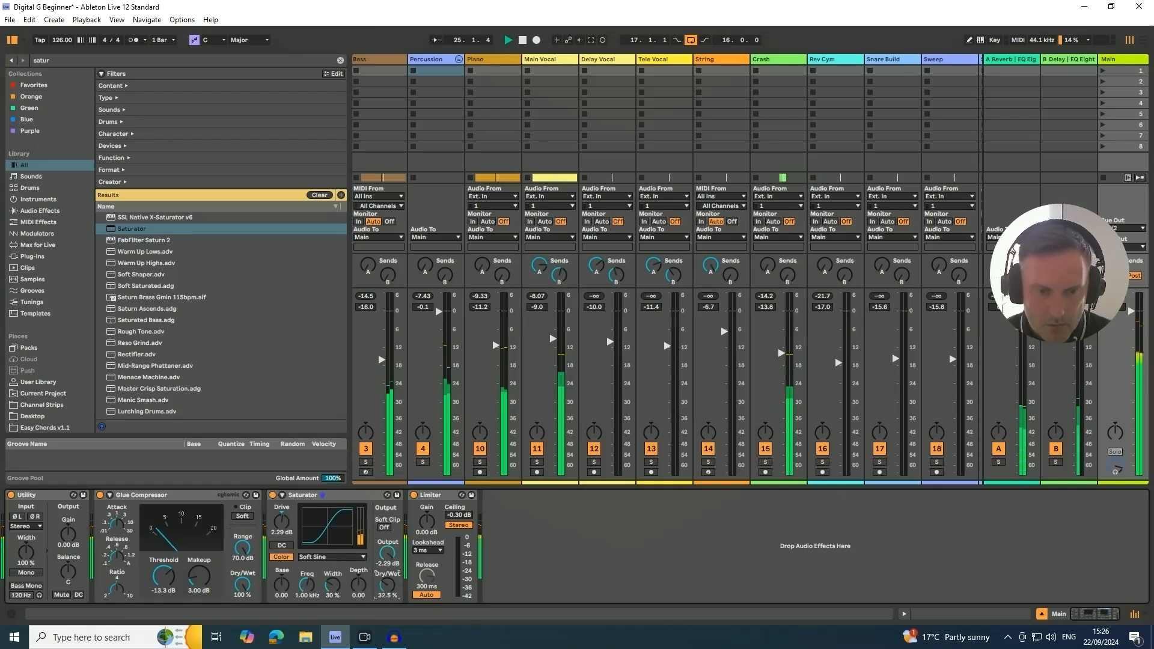
click(273, 496)
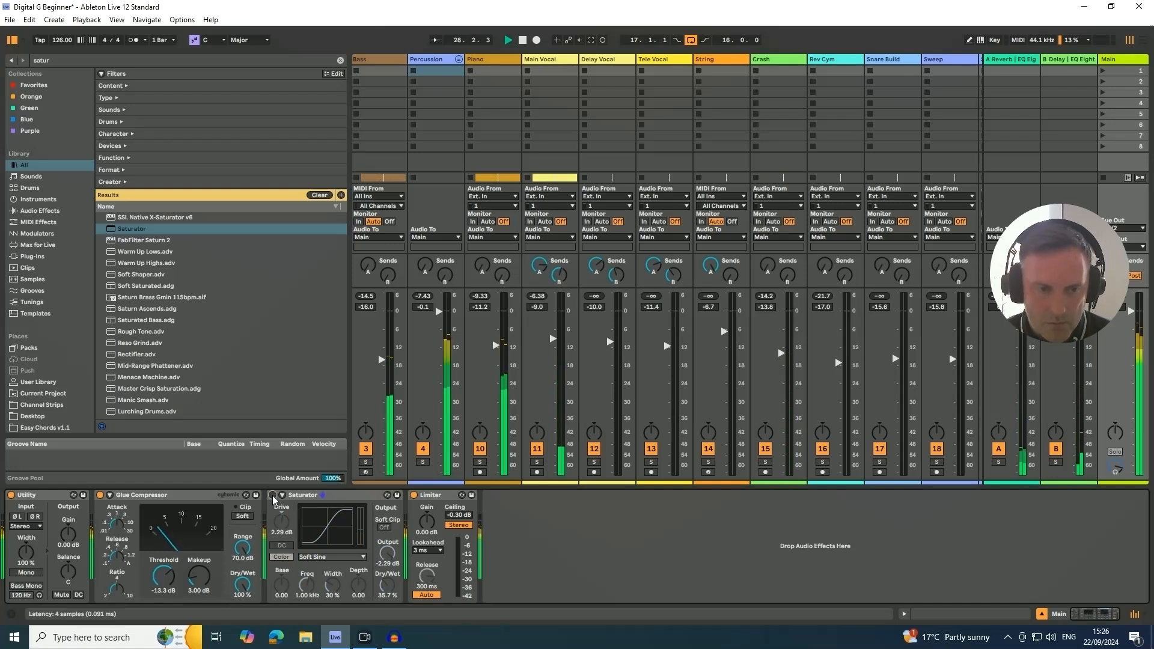
click(273, 496)
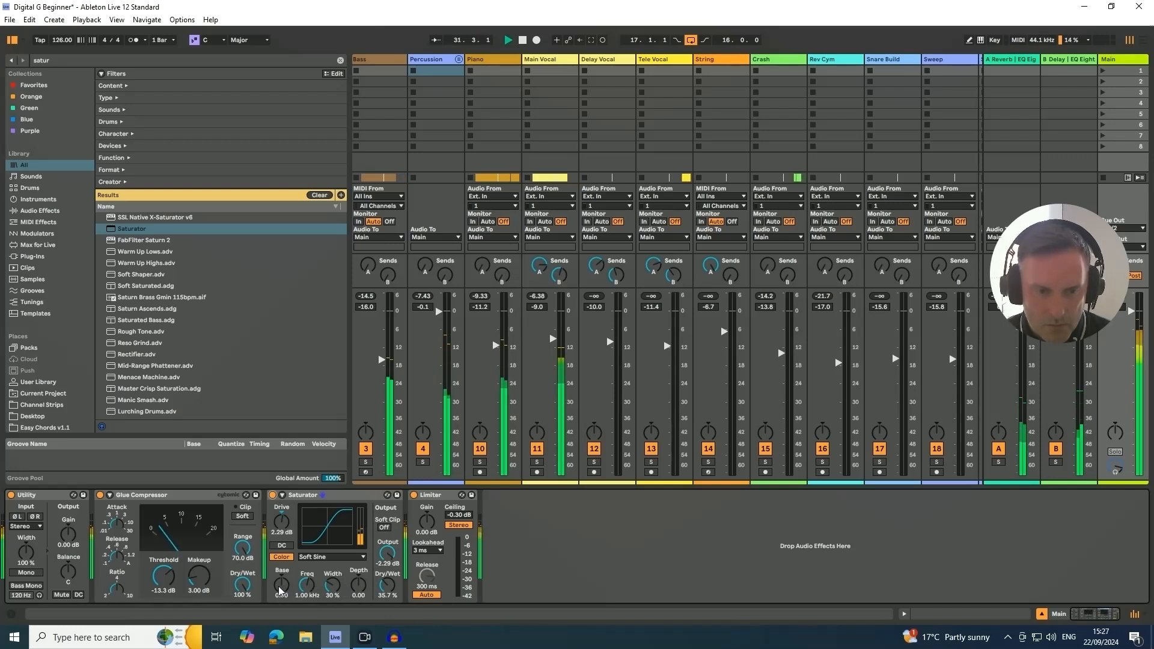
- Set the Saturator's base to -2.29, drive to 2.81 dB, output to -2.86 dB and Dry/Wet to 34.1%, and bypass it for comparison
drag(279, 587, 279, 599)
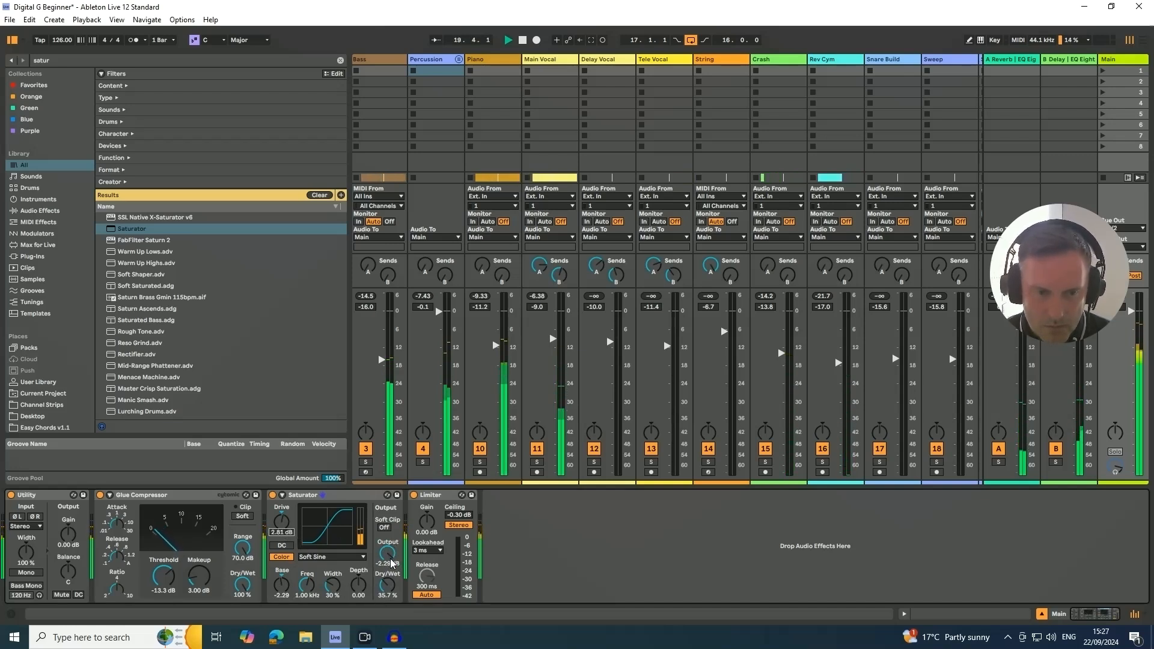
drag(391, 564, 388, 567)
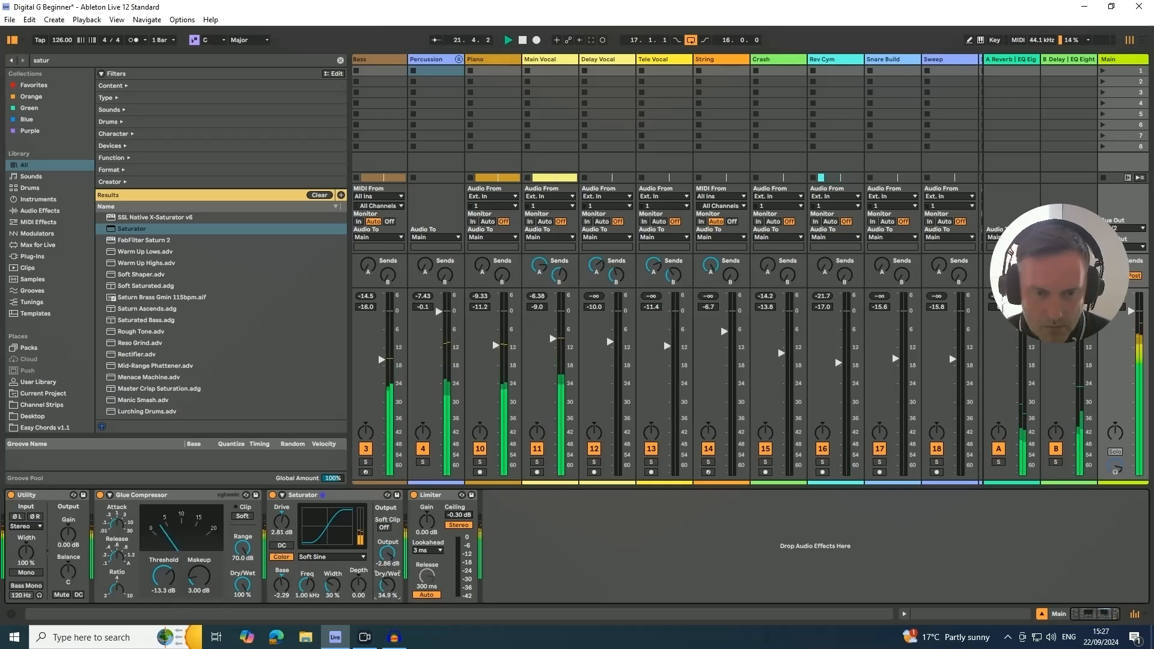
click(272, 495)
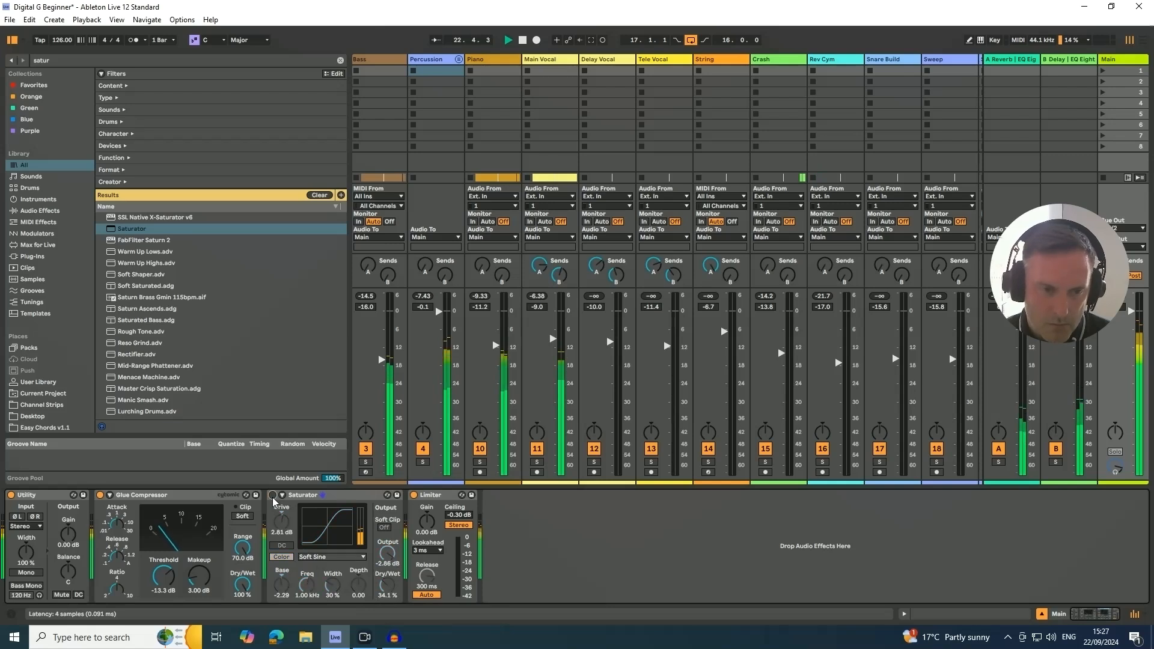
- Re-enable the Saturator, find EQ Eight among the audio effects and insert it between the Saturator and the Limiter
click(272, 496)
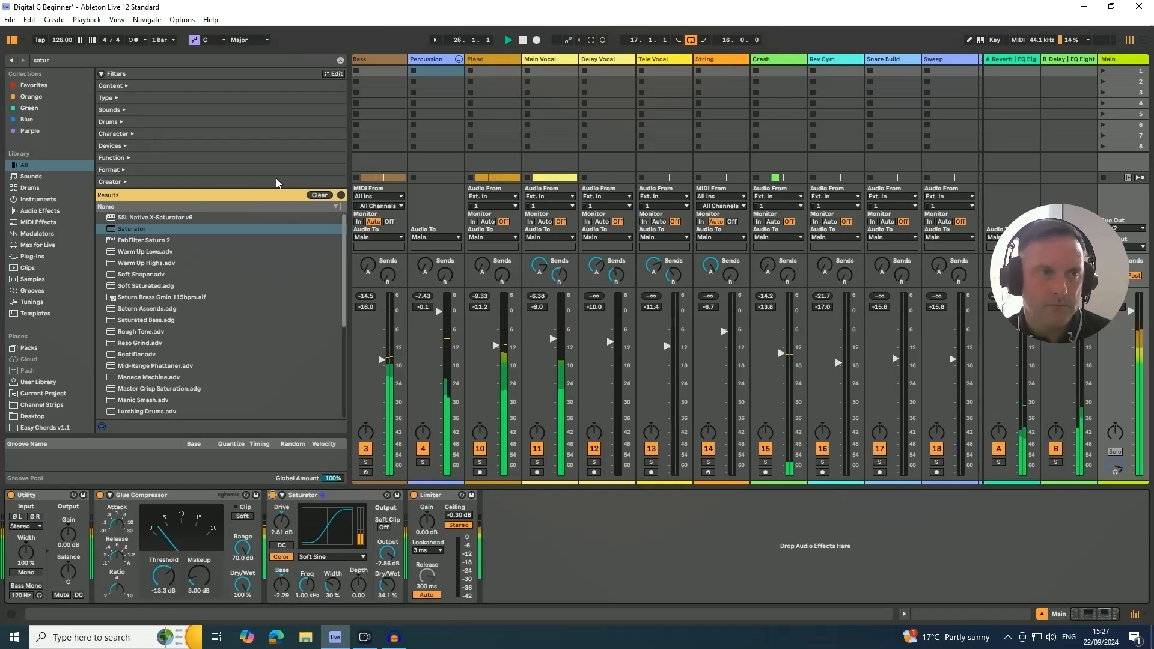
click(72, 59)
text(eq)
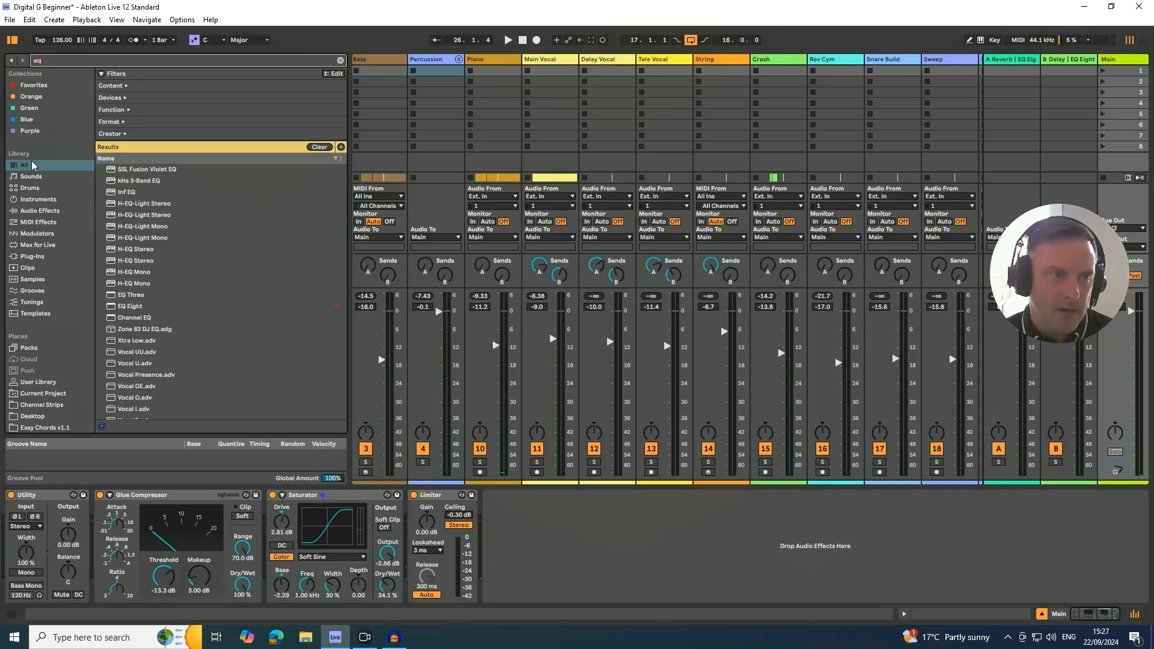
click(40, 213)
click(133, 149)
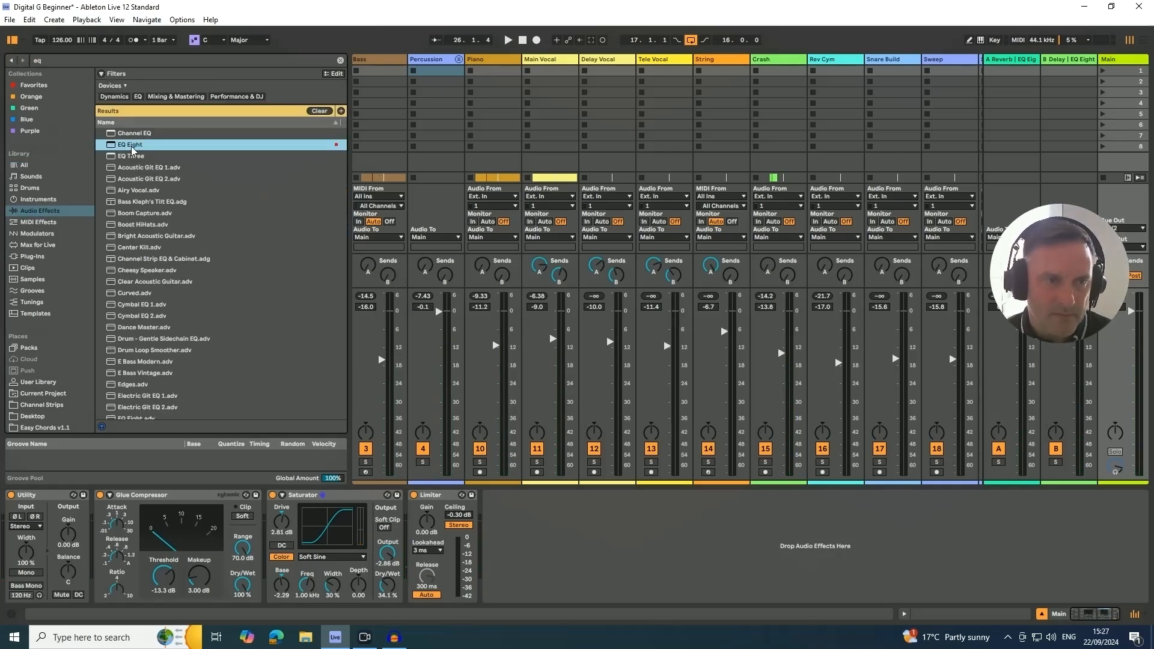
drag(409, 499, 420, 522)
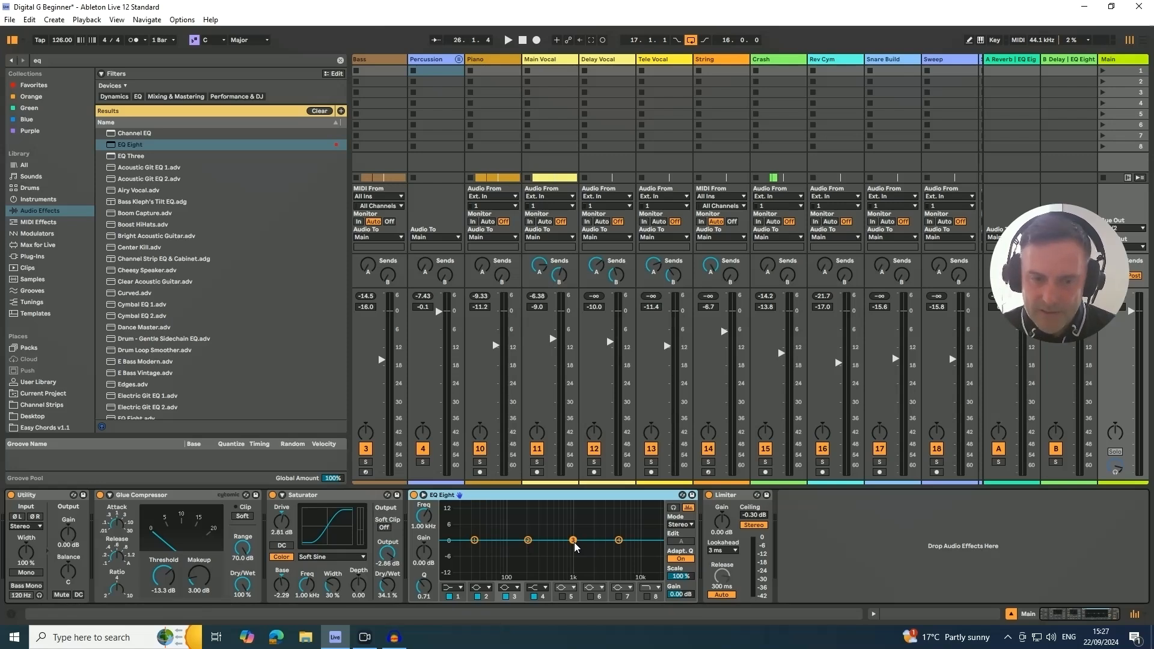
- During playback, set EQ Eight's band 4 to 3.60 dB at 8.25 kHz, band 2 near 1 kHz and band 1 to 0.12 dB at 51.6 Hz
key(space)
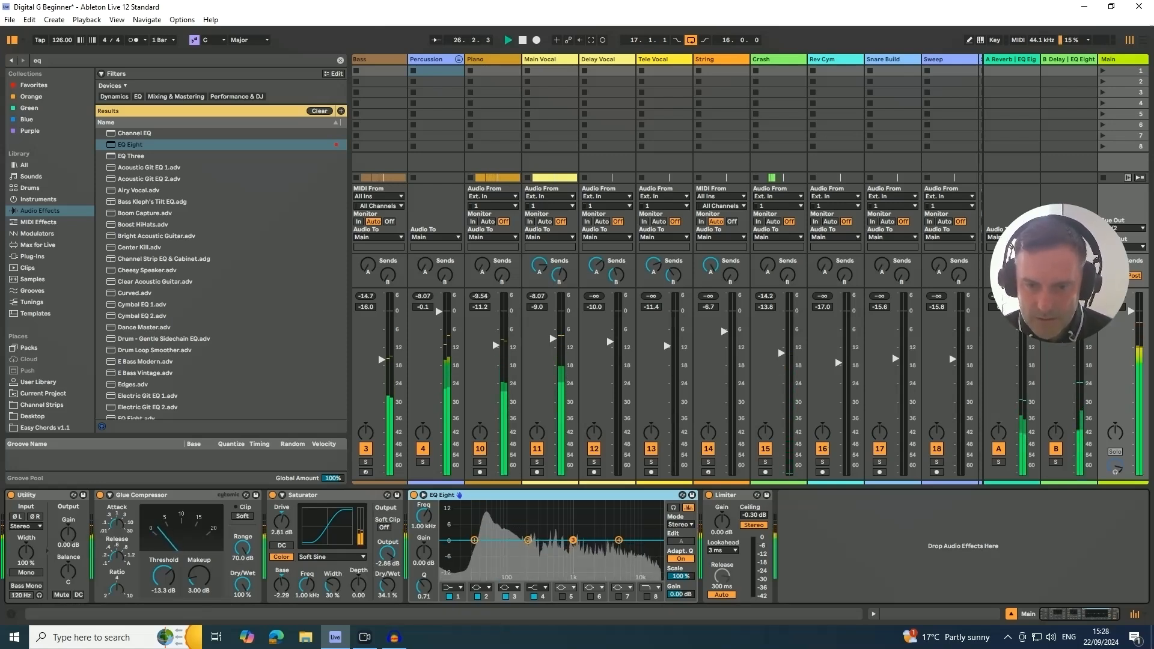
drag(619, 540, 633, 532)
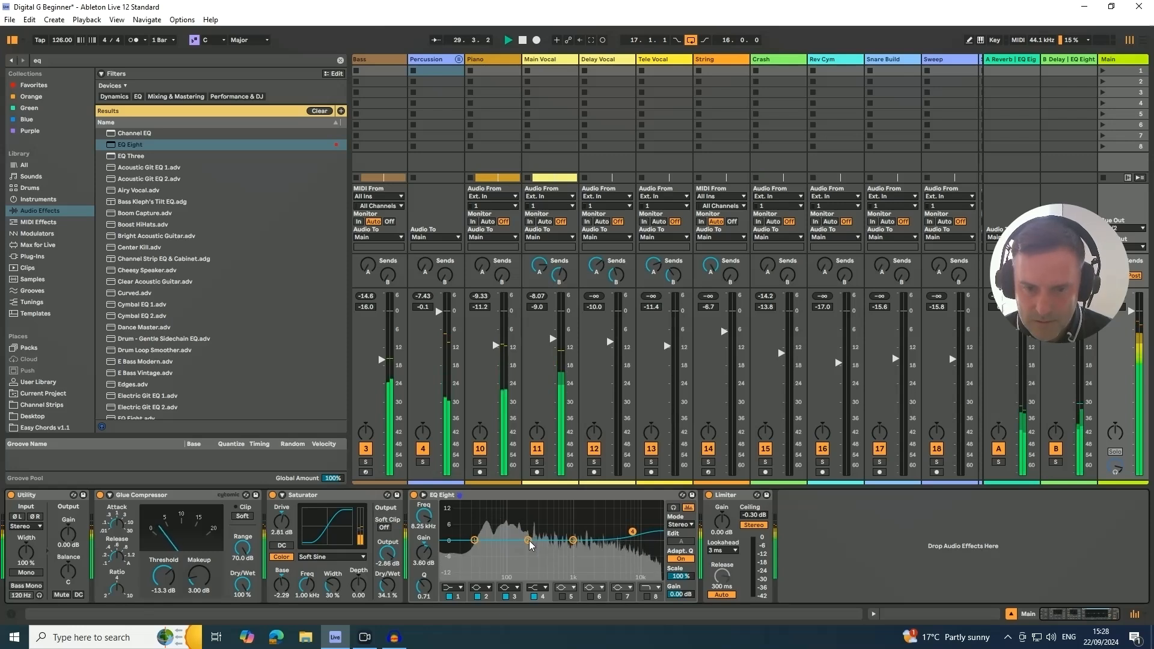
drag(528, 540, 570, 539)
drag(475, 541, 490, 540)
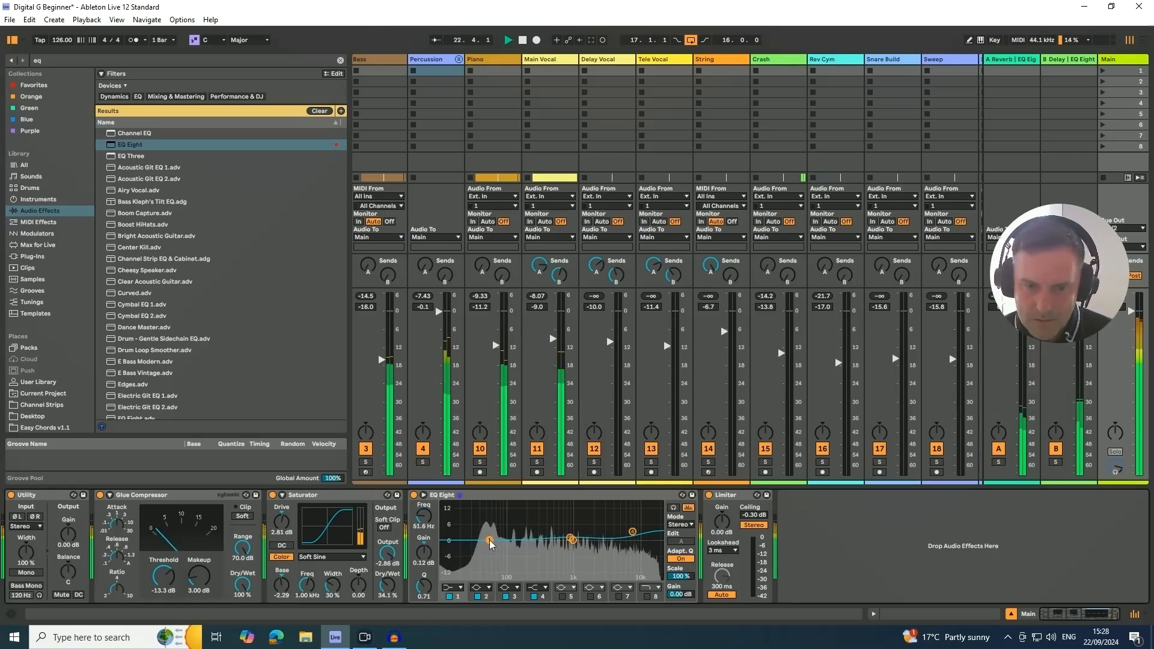
- Enable EQ Eight's band 5, shift band 1 to the lowest frequencies, and set band 5 to 0.37 dB at 52.7 Hz with Q 9.70
click(562, 596)
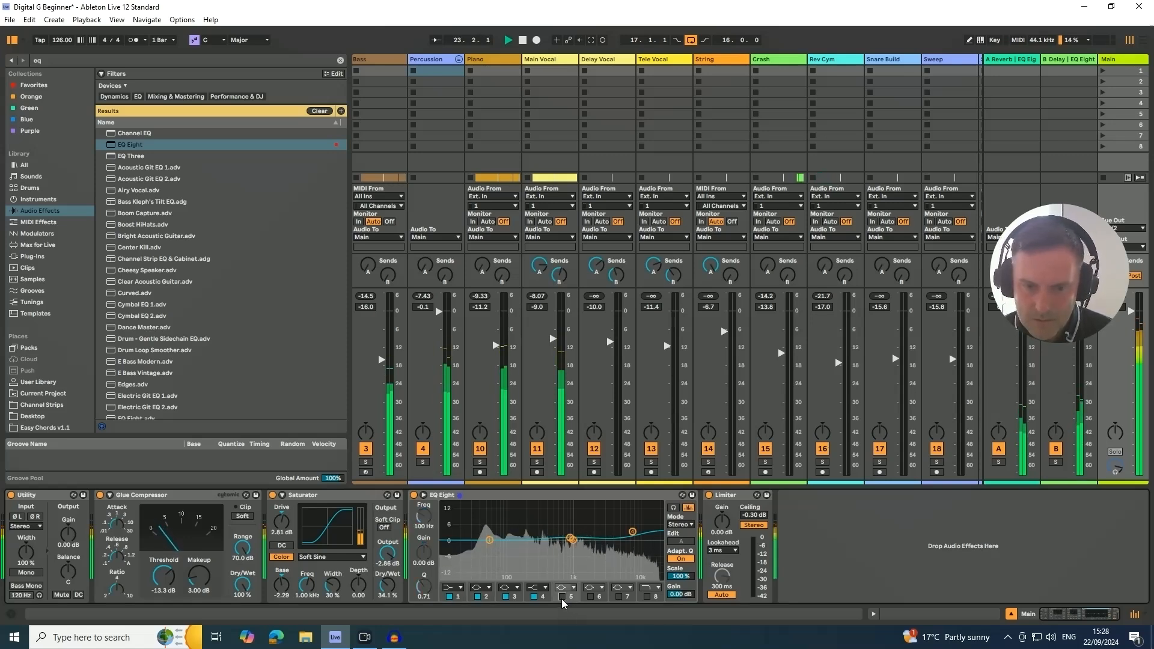
click(489, 540)
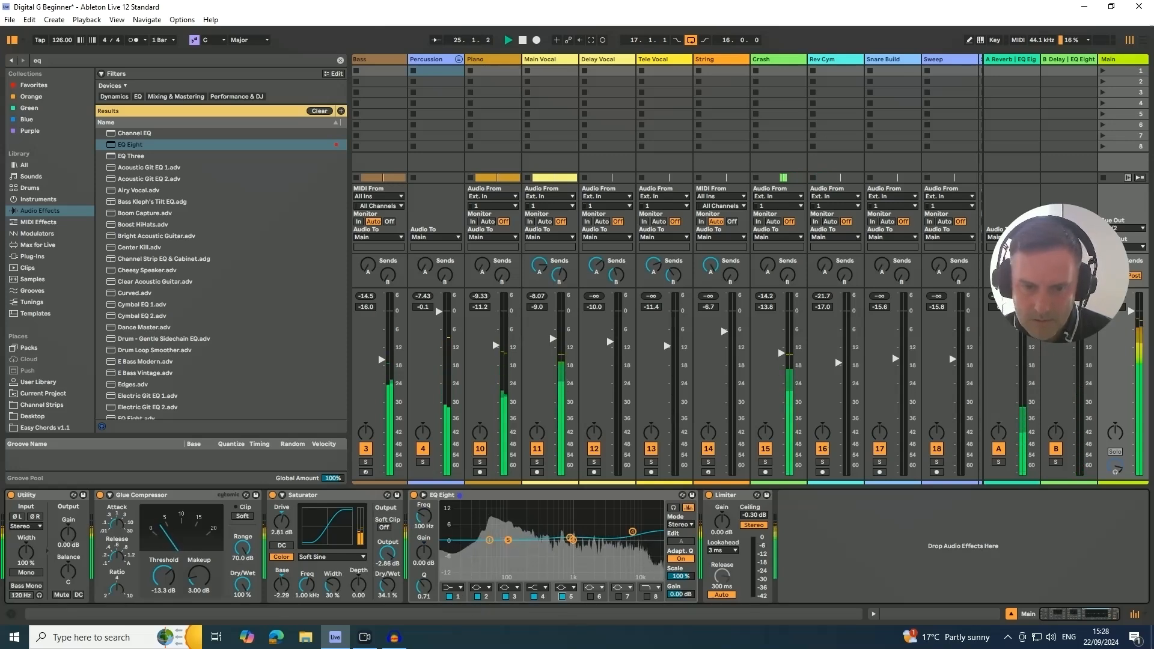
mouse_move(490, 540)
mouse_down()
mouse_move(453, 540)
mouse_move(490, 540)
mouse_up()
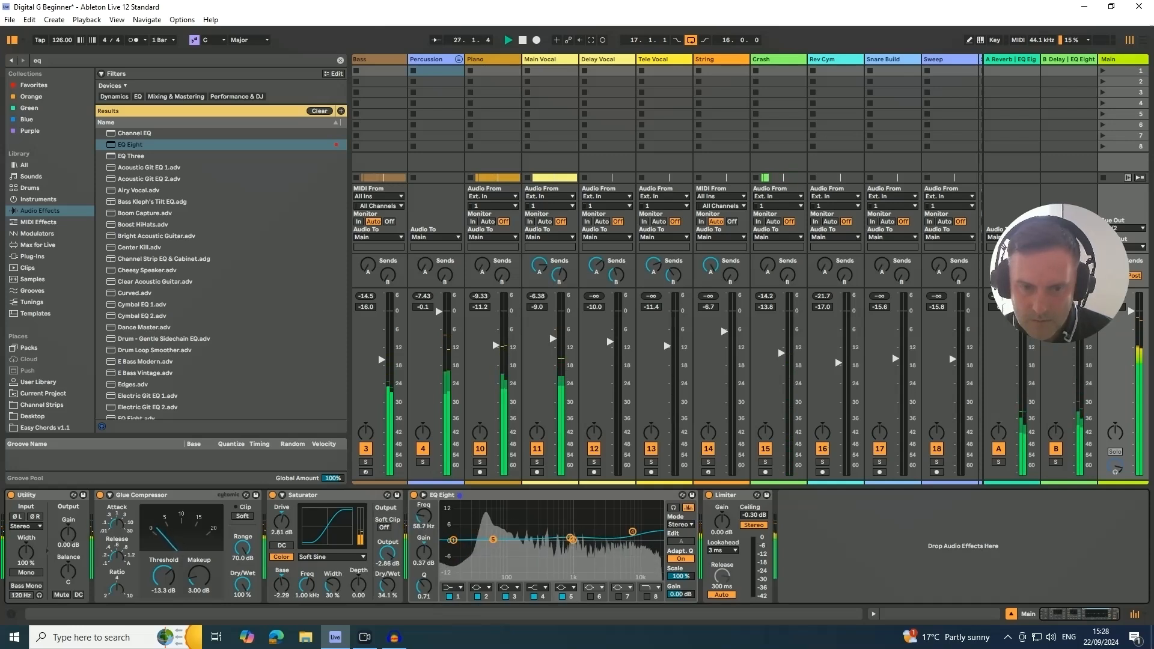
scroll(490, 540, up, 10)
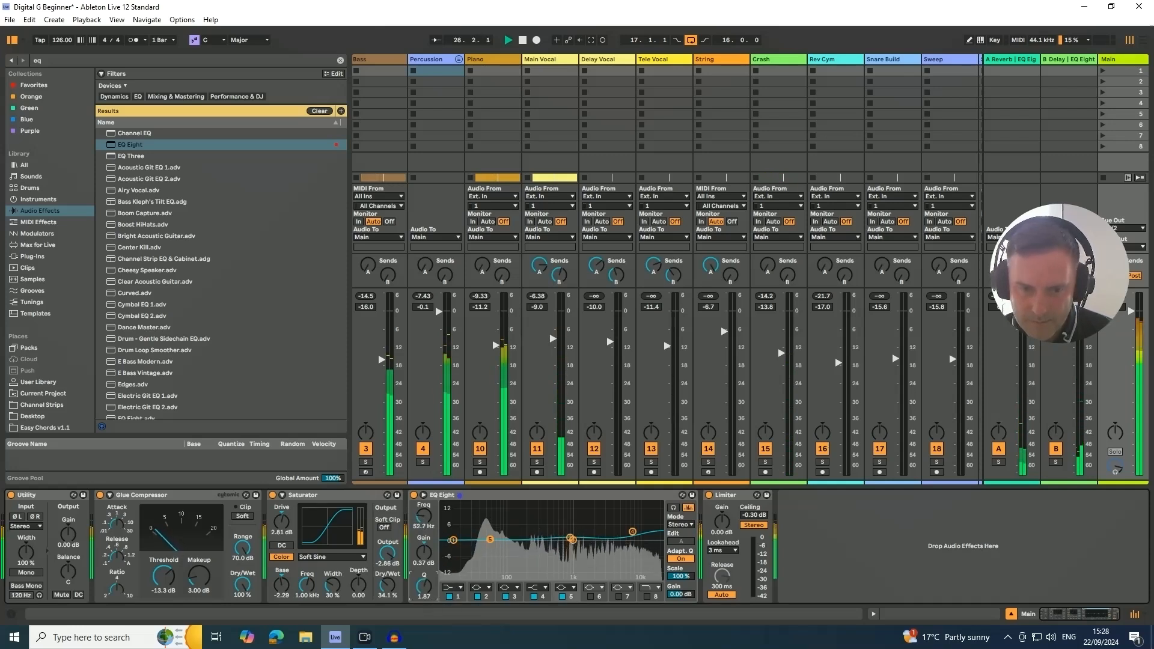
scroll(491, 540, down, 5)
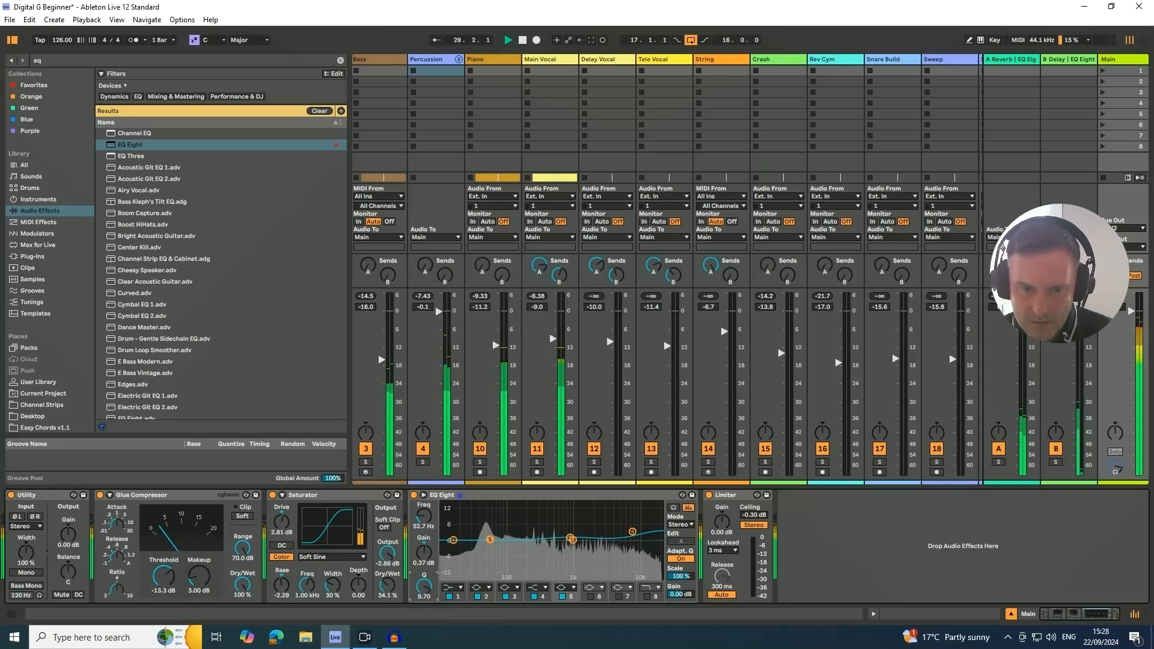
- Set band 5 to a 3.60 dB boost at 75.1 Hz with a Q of 1.93
drag(496, 539, 488, 532)
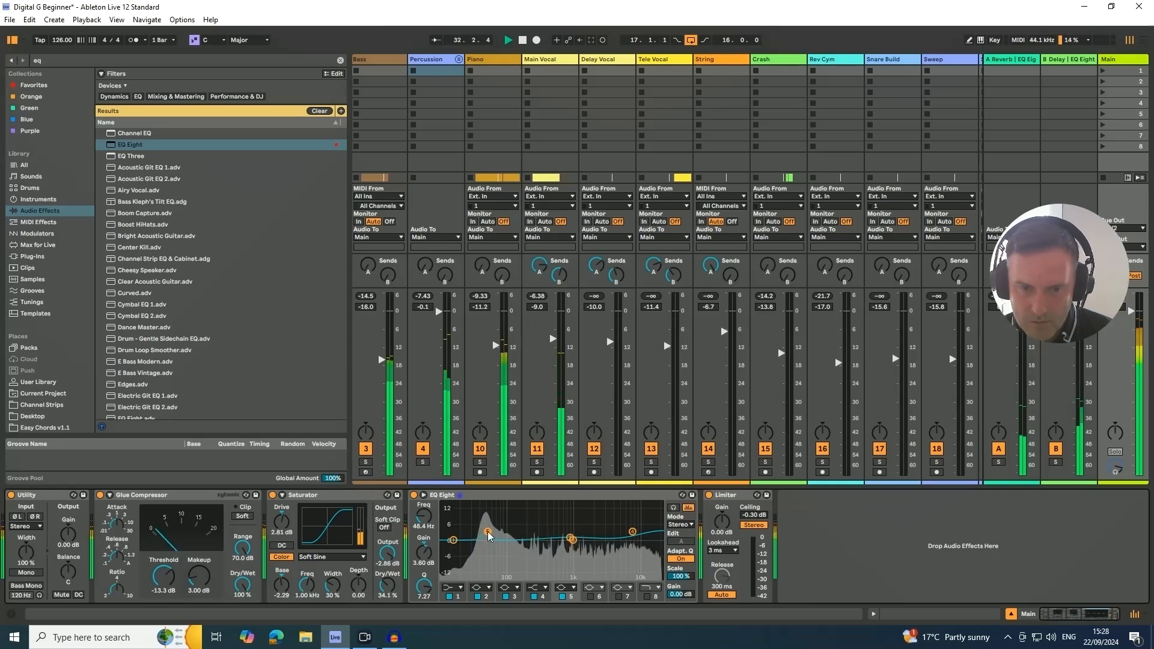
drag(422, 584, 423, 600)
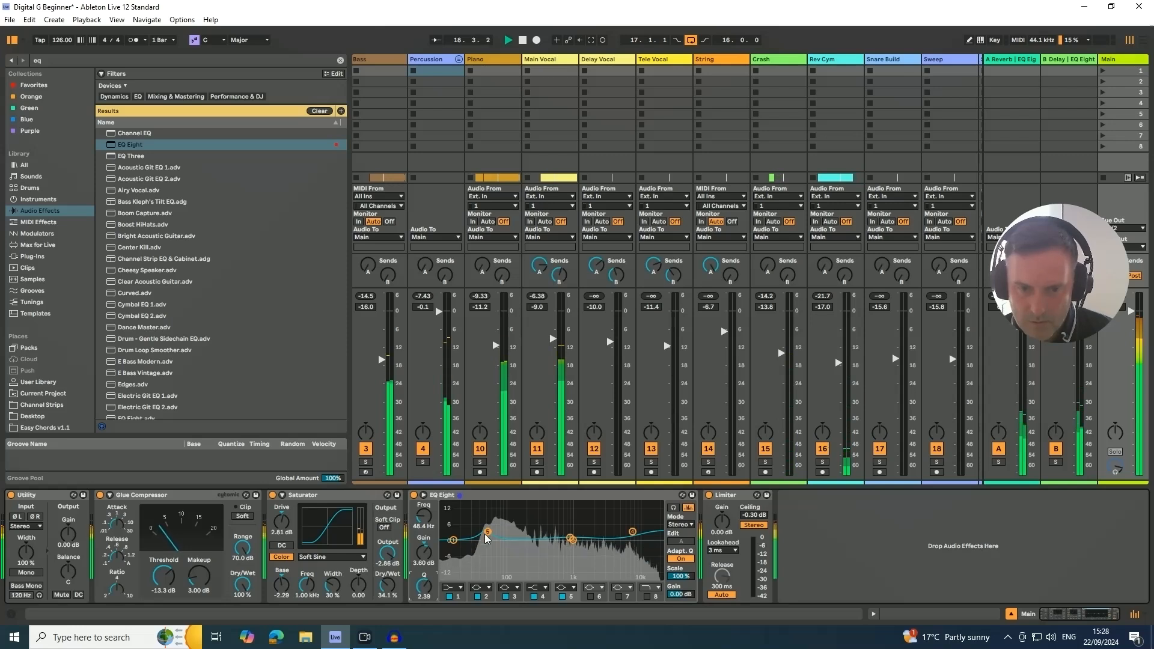
drag(487, 533, 500, 531)
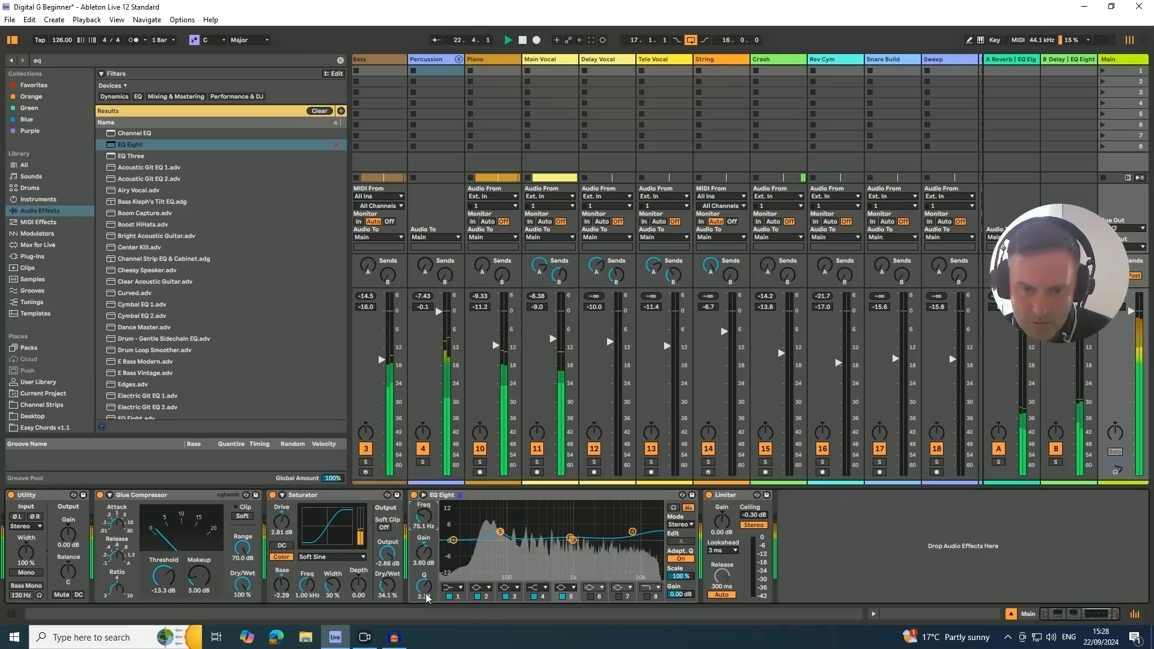
drag(424, 596, 424, 602)
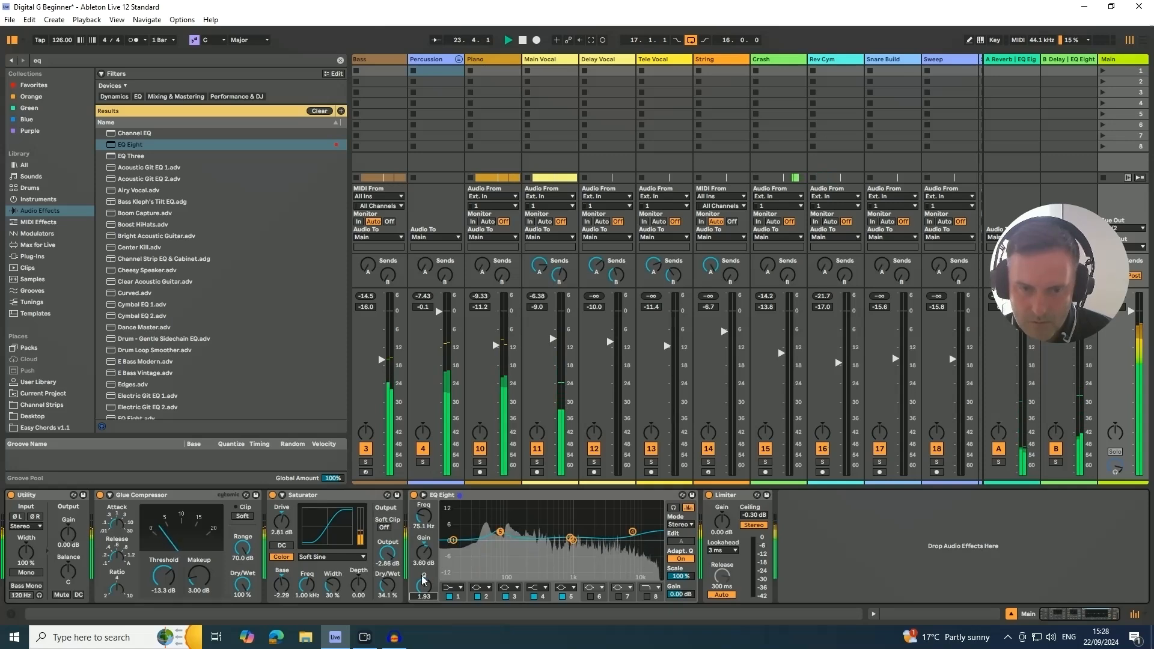
- Compare the mix with EQ Eight bypassed and active, and set band 5's gain to 3.10 dB
click(414, 495)
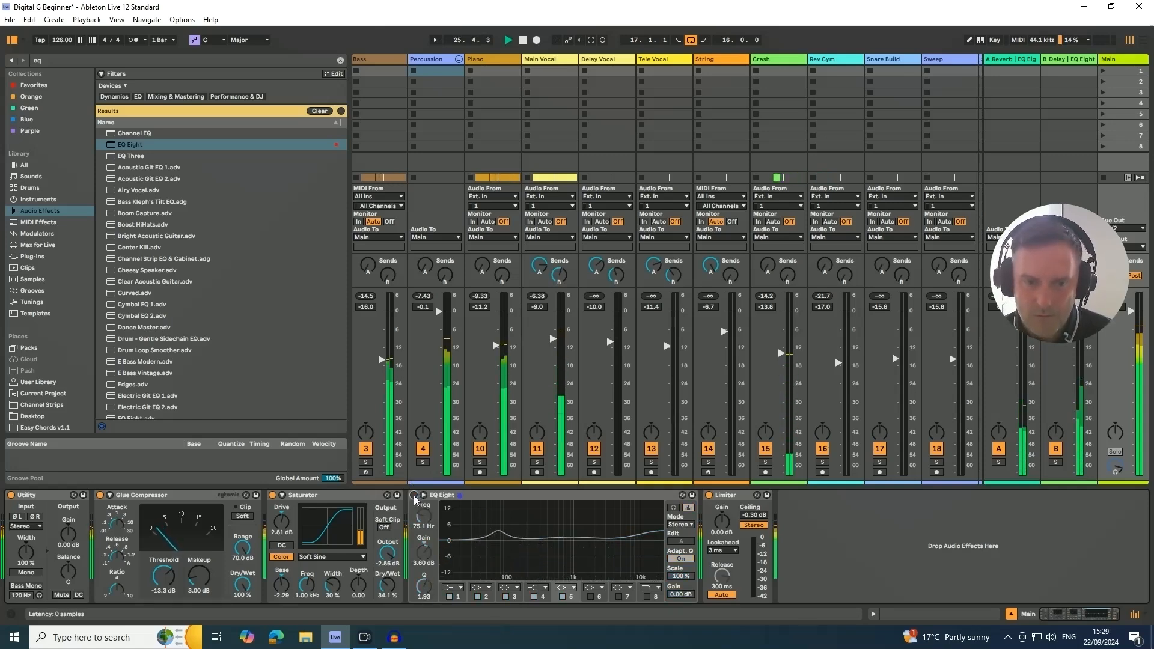
click(414, 496)
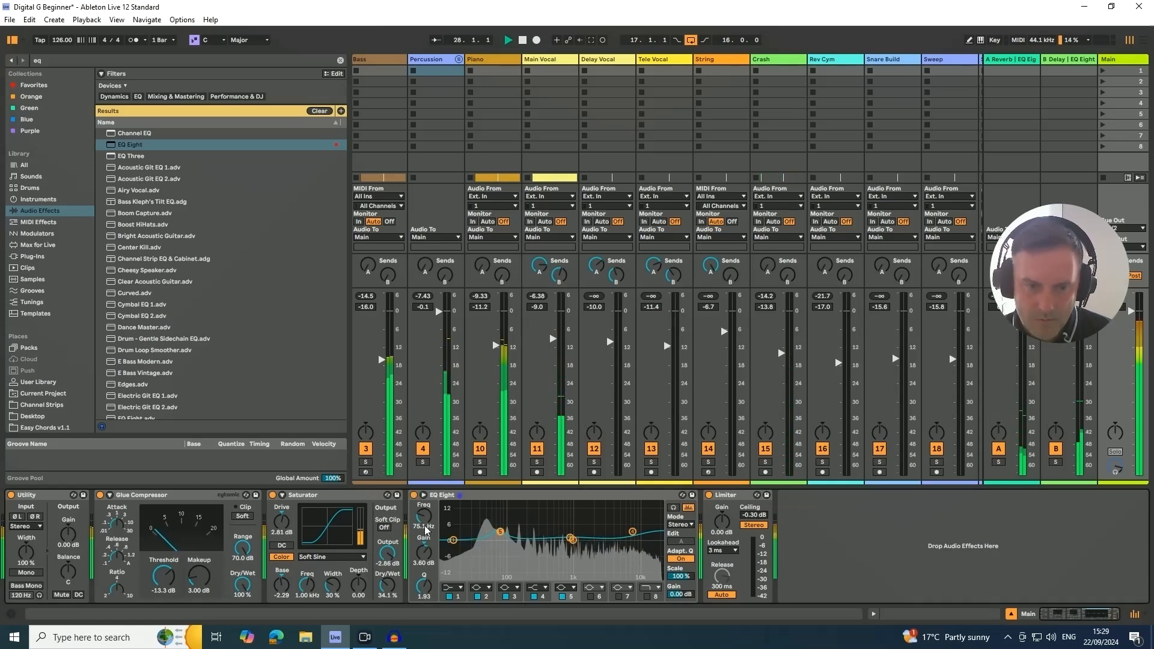
drag(426, 553, 426, 556)
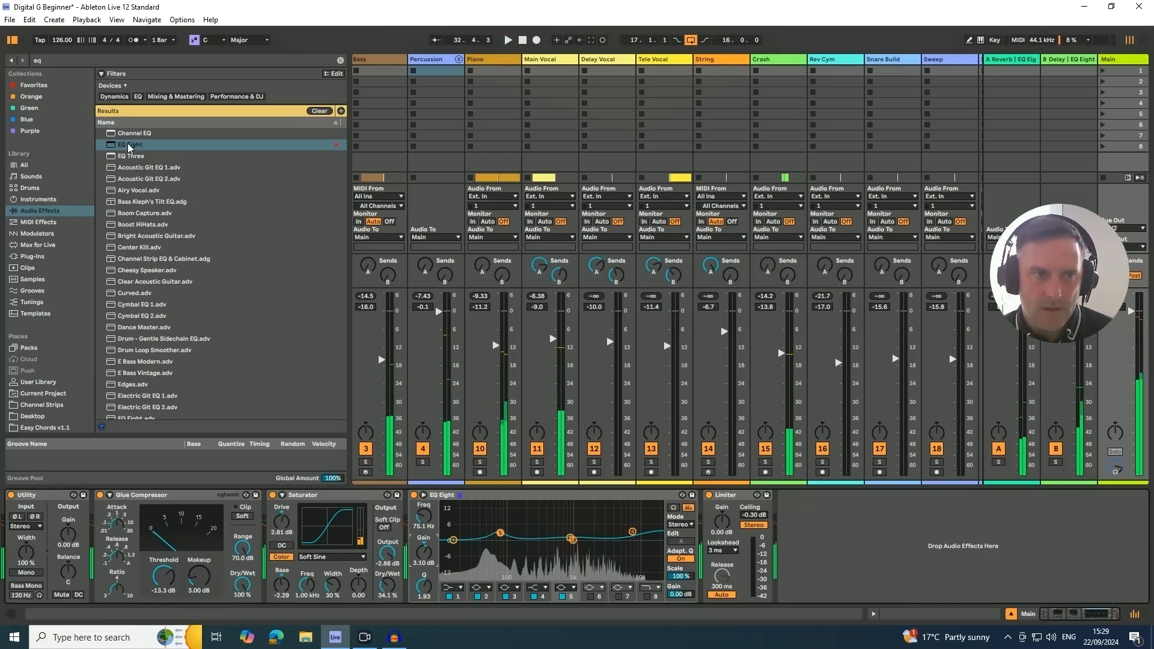
- Insert a second EQ Eight before the Limiter, set its mode to M/S and switch editing to the side channel
click(124, 146)
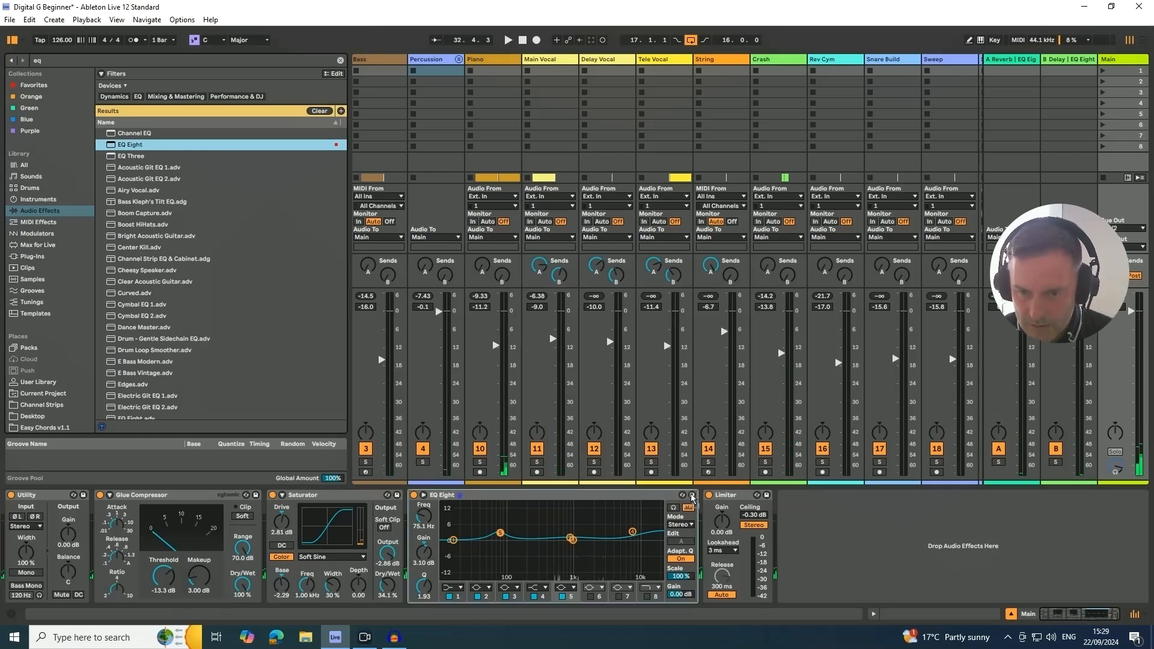
drag(692, 495, 708, 510)
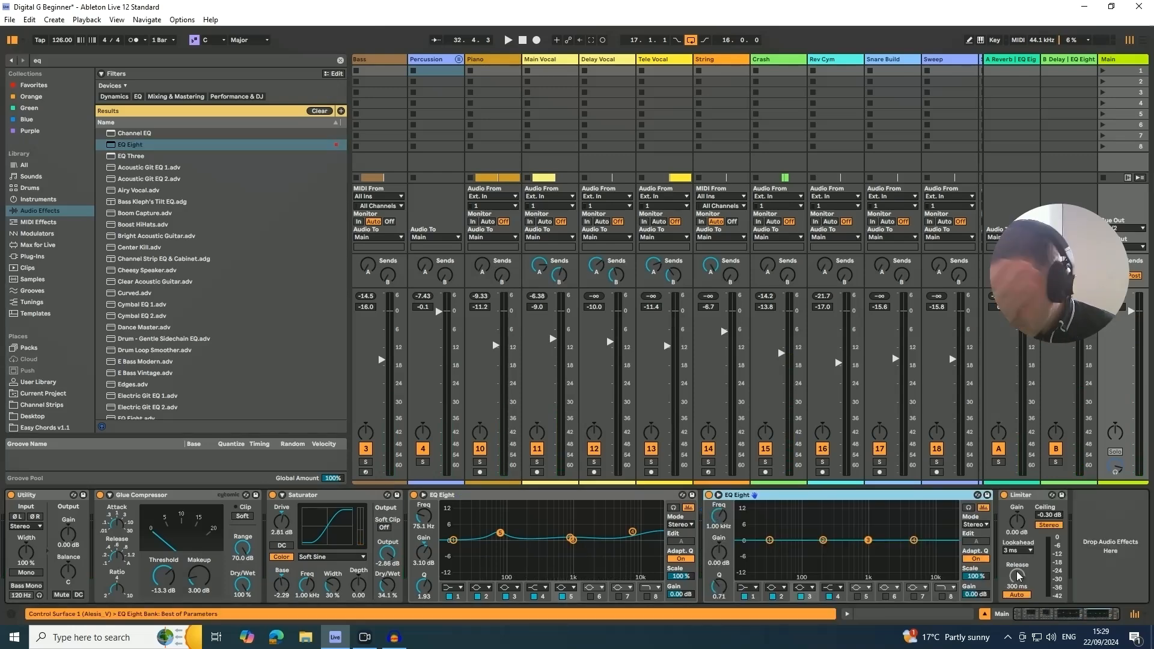
click(972, 526)
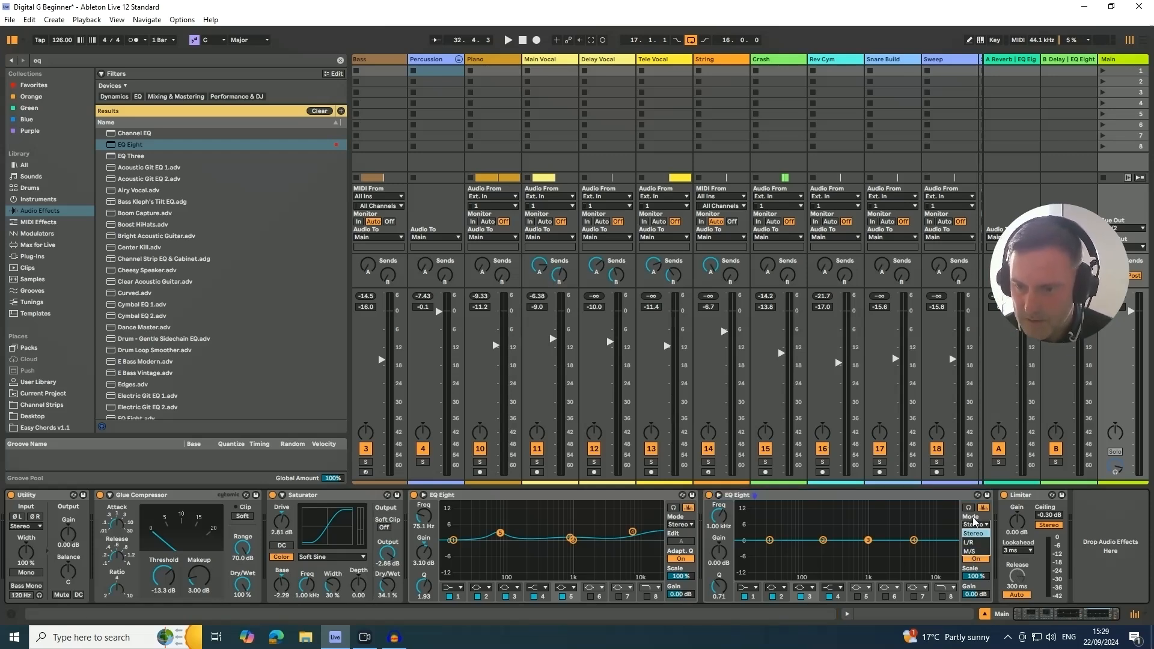
click(975, 522)
click(977, 525)
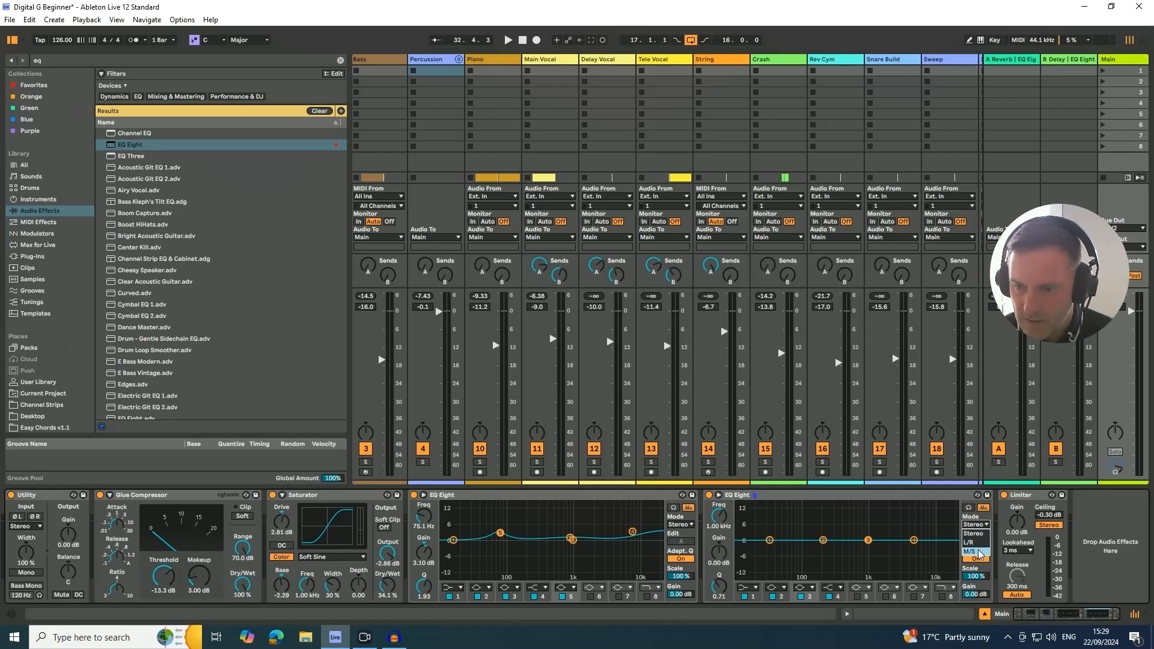
click(970, 552)
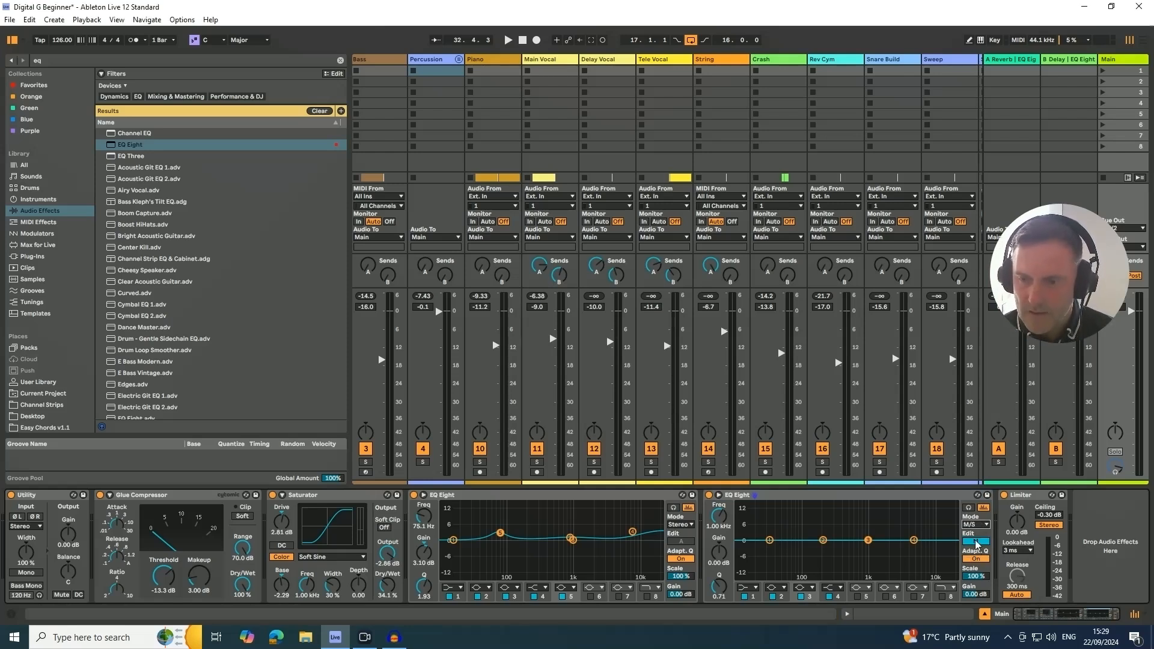
click(975, 542)
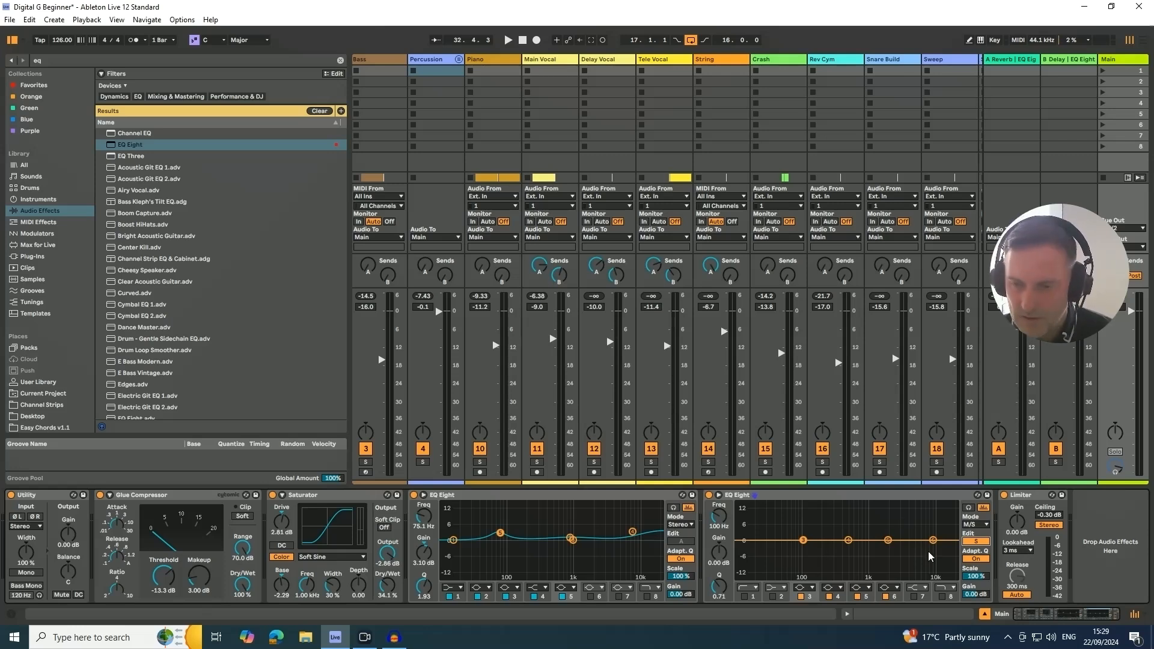
- During playback, make side band 6 a high shelf boosting 6.57 dB at 1.29 kHz and compare it with bypass
key(space)
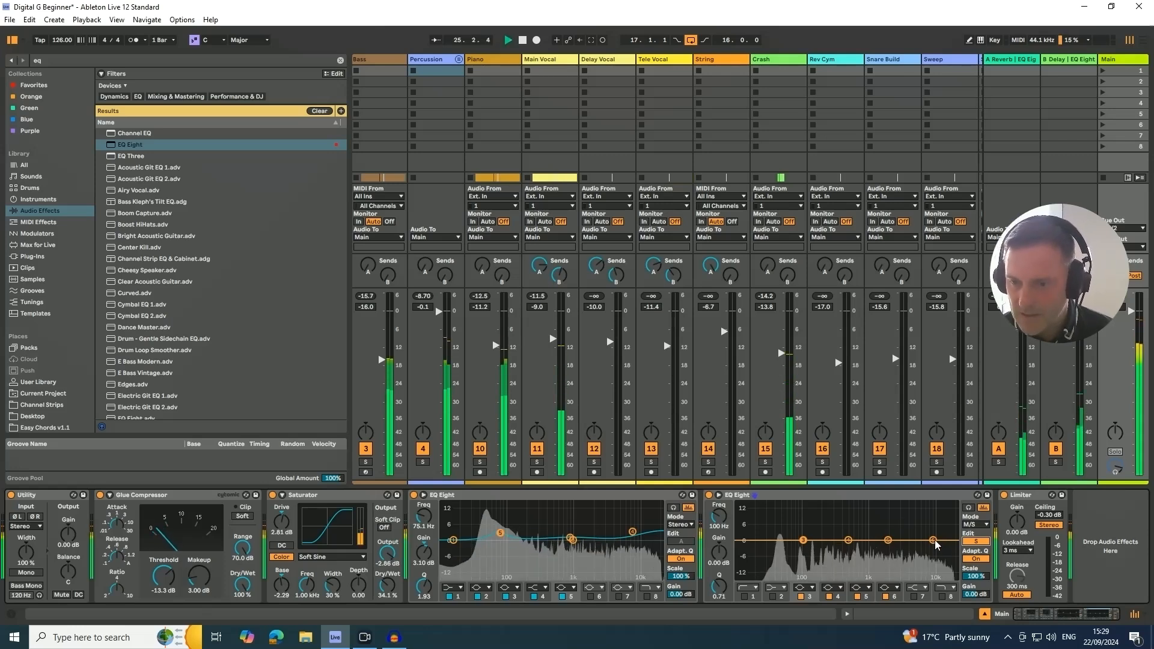
click(934, 541)
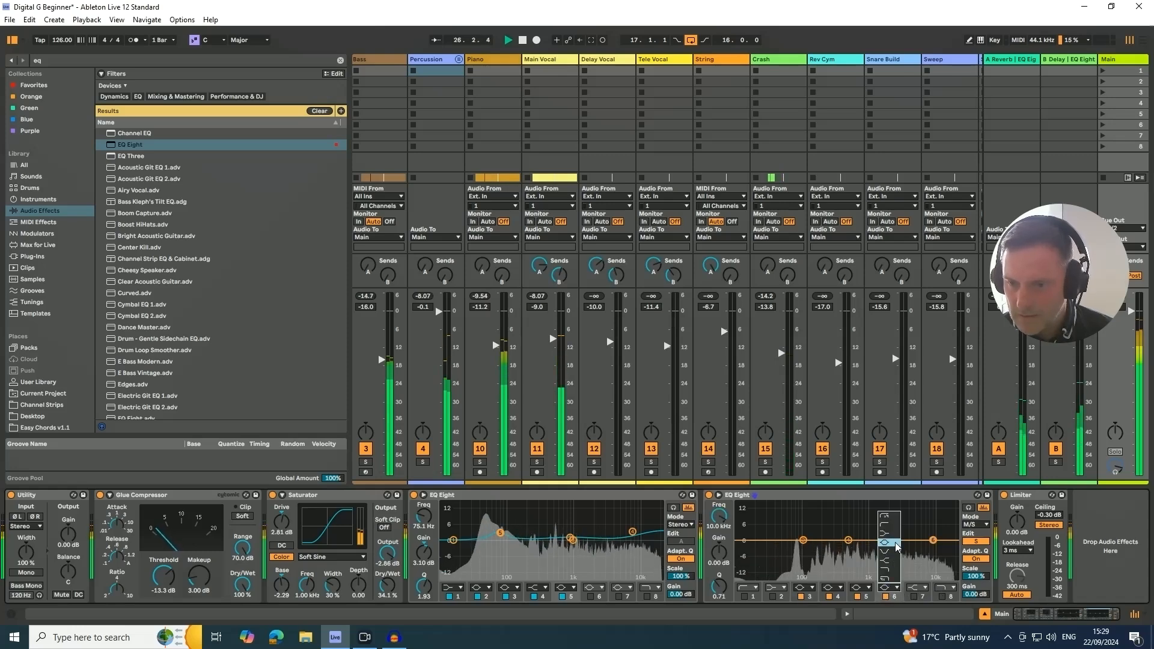
drag(937, 544, 896, 529)
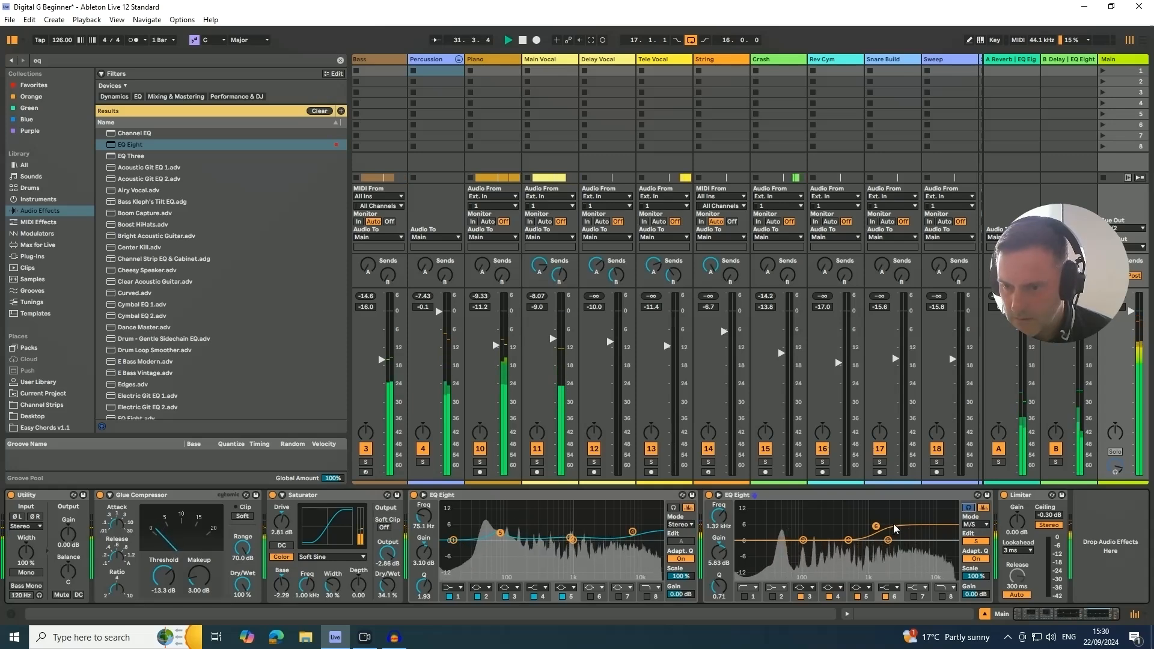
mouse_move(876, 527)
mouse_down()
mouse_move(858, 525)
mouse_move(875, 525)
mouse_up()
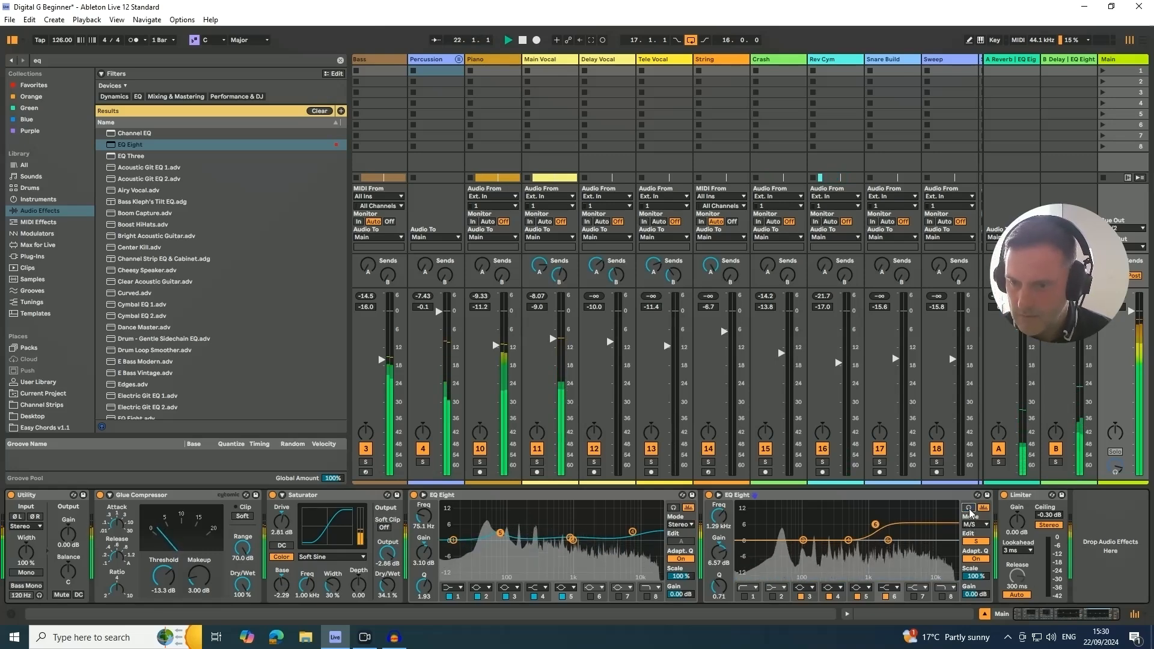
click(709, 497)
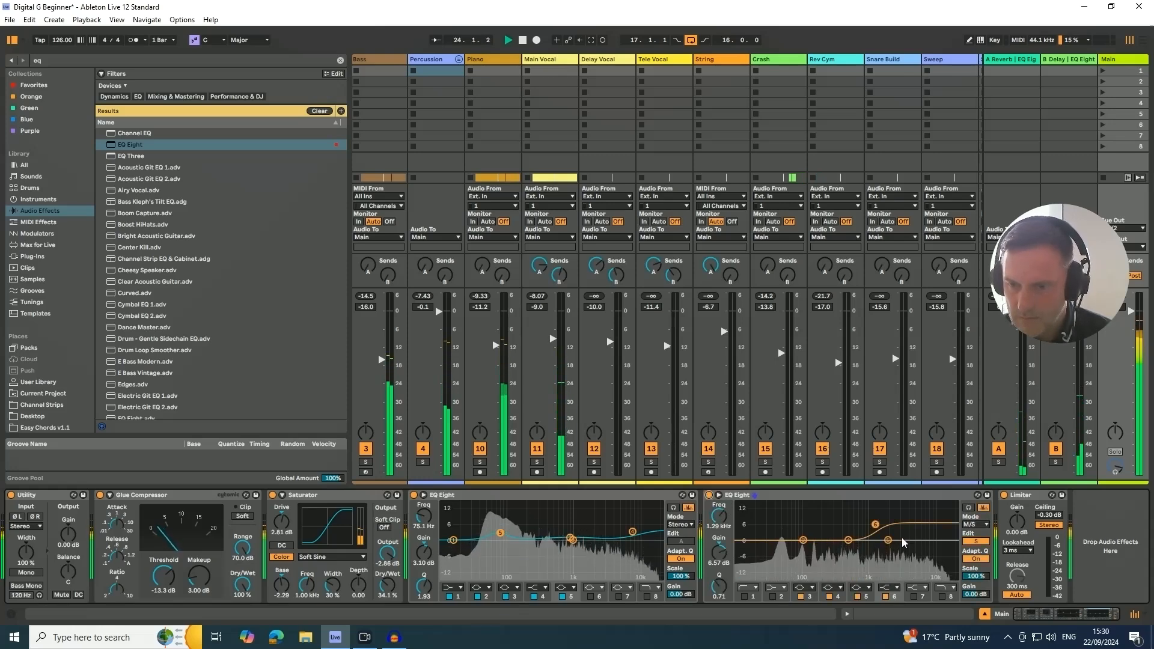
- Set the side high shelf to 4.34 dB at 1.41 kHz and compare the mix with and without the second EQ Eight
drag(876, 524, 878, 531)
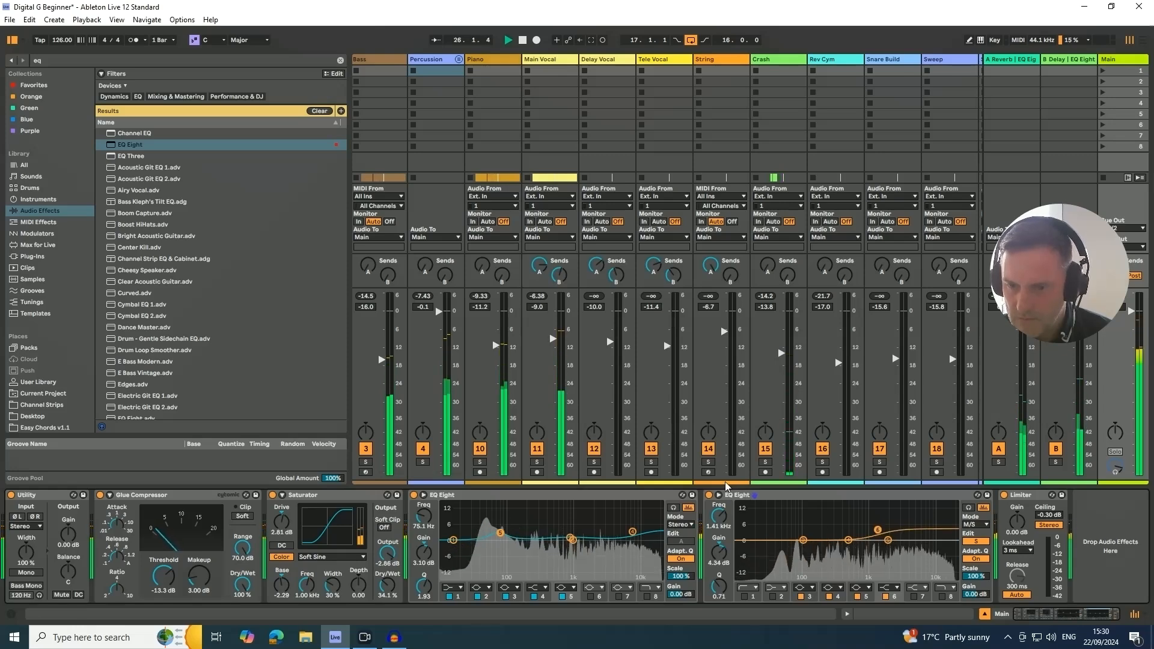
click(710, 496)
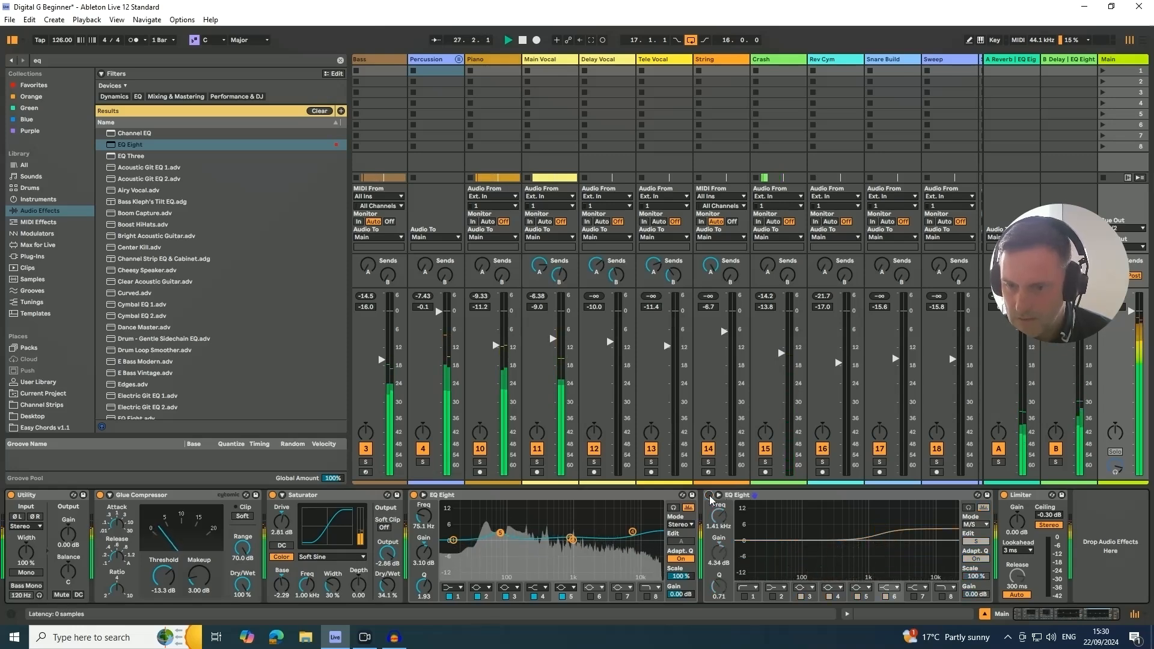
click(710, 496)
- Enable the side channel's low cut on band 1 at 255 Hz and switch the Utility to Mono
click(744, 597)
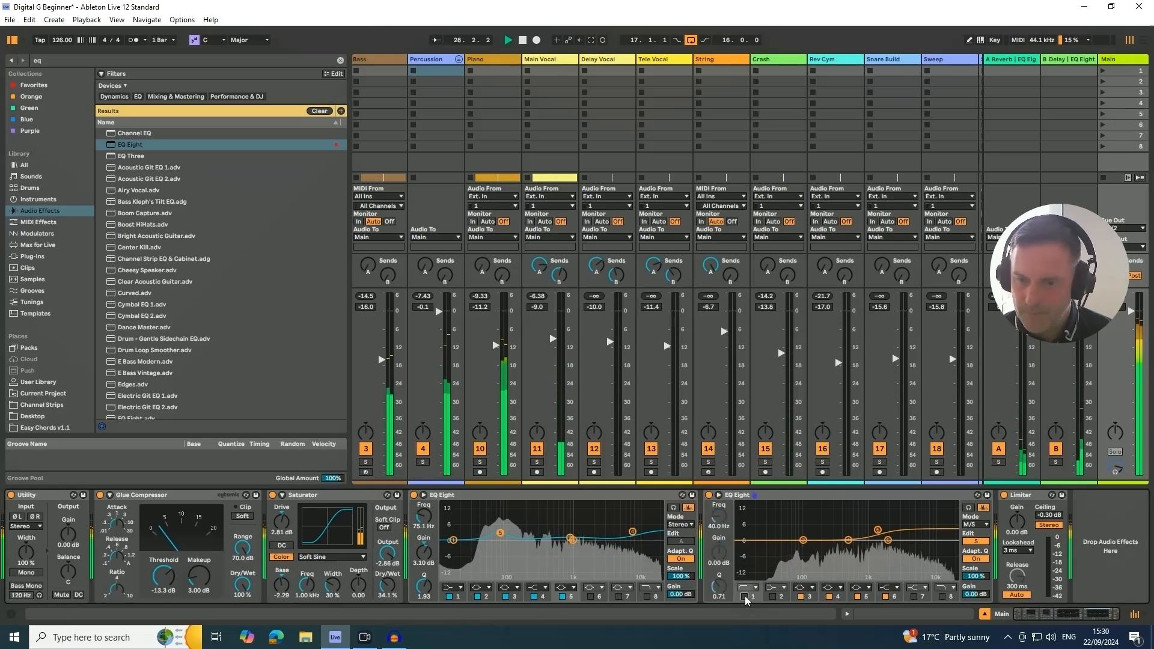
drag(719, 517, 719, 493)
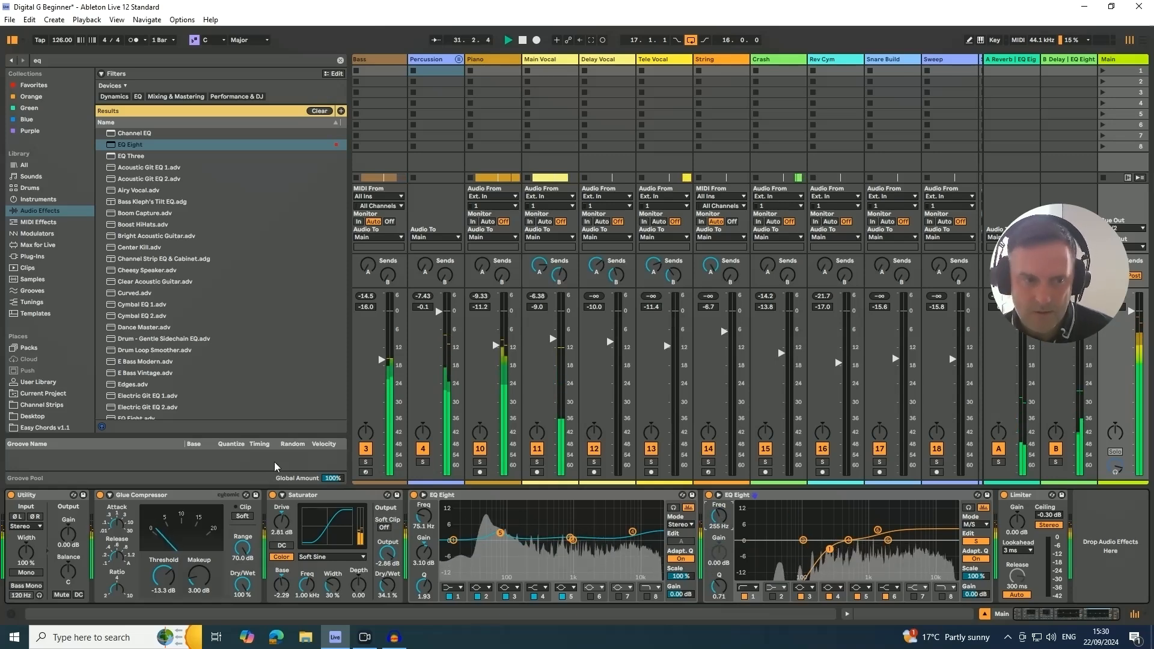
click(28, 571)
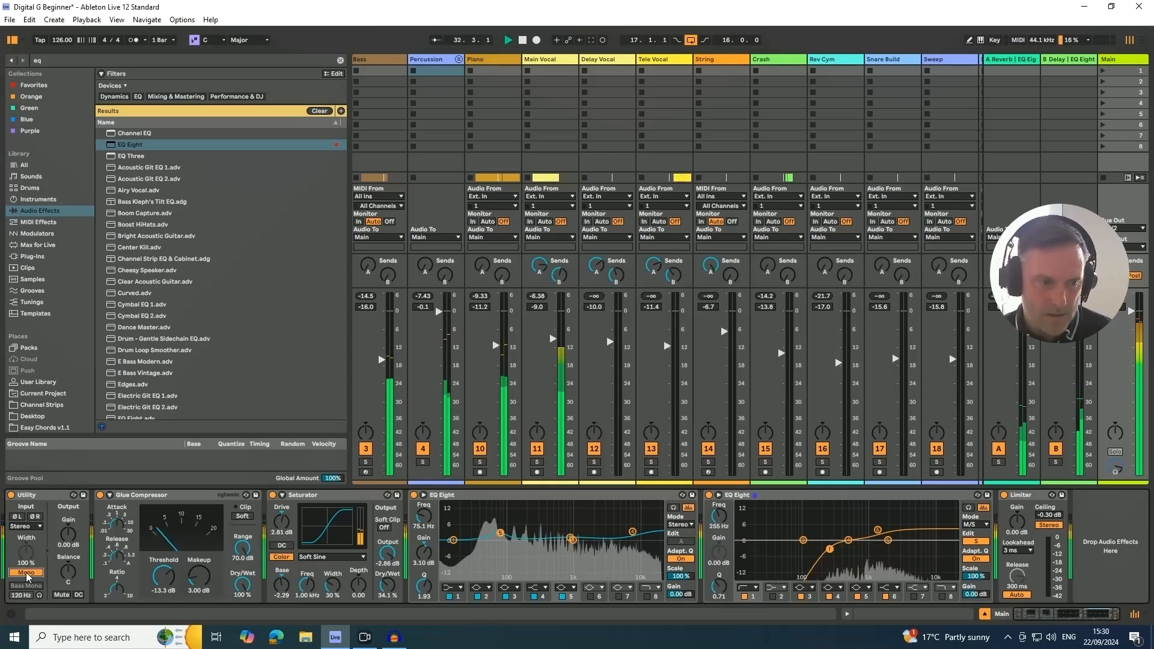
- Turn off Mono on the Utility, insert the FreeClip plug-in before the Limiter on the Main track and move its window over the mixer
click(27, 573)
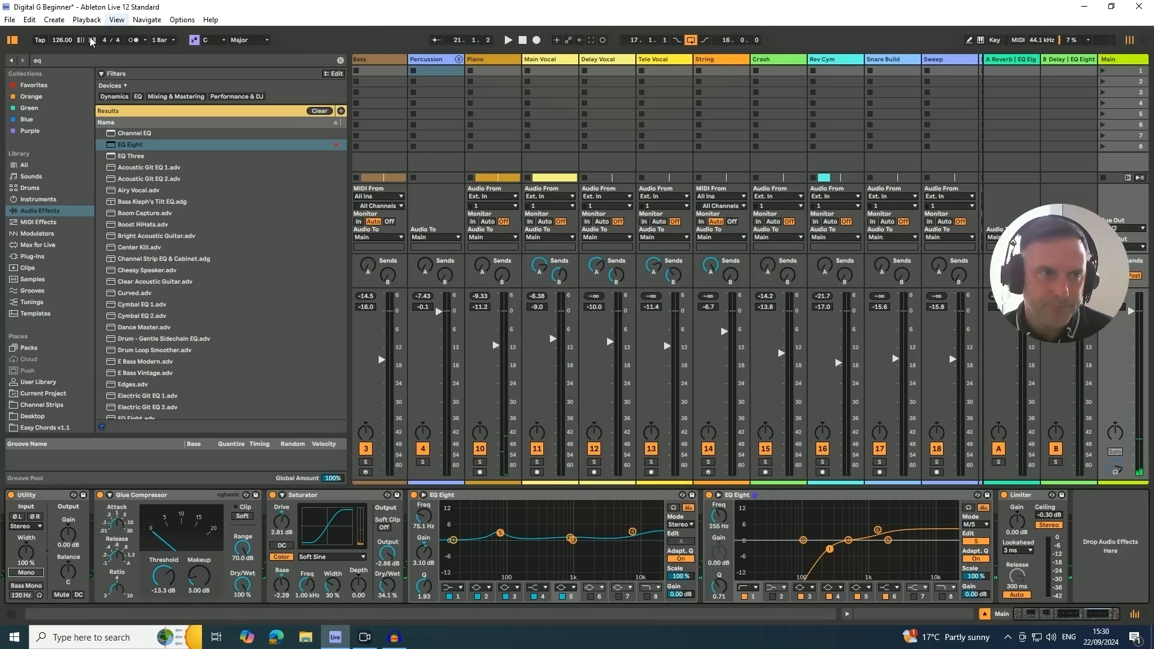
click(60, 61)
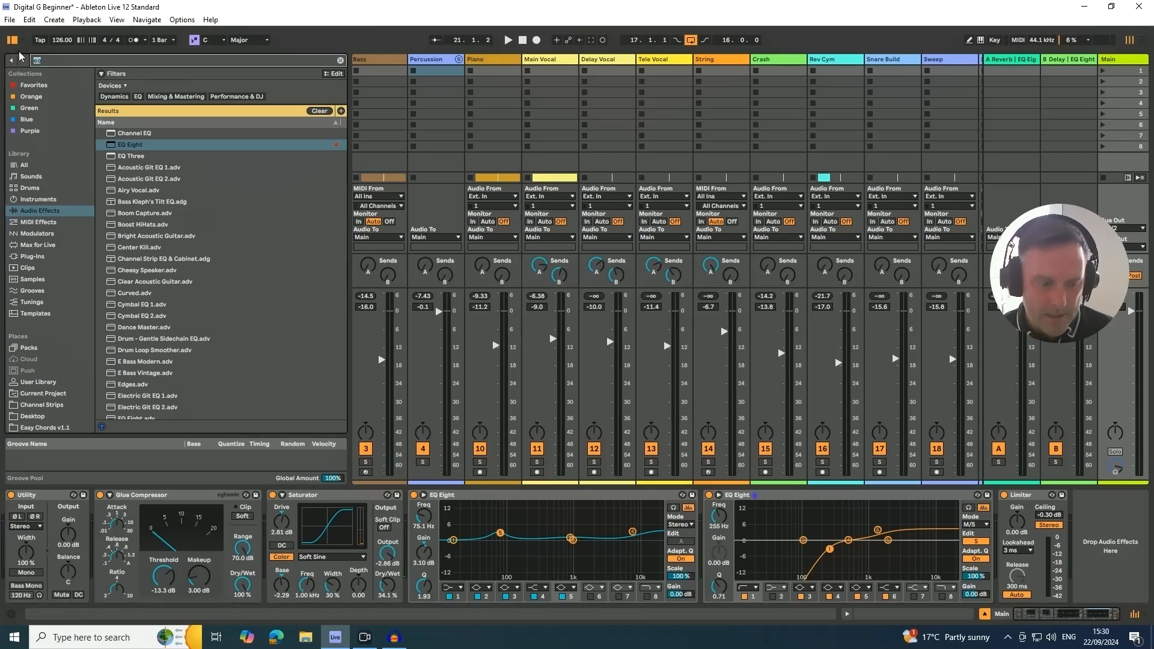
text(free)
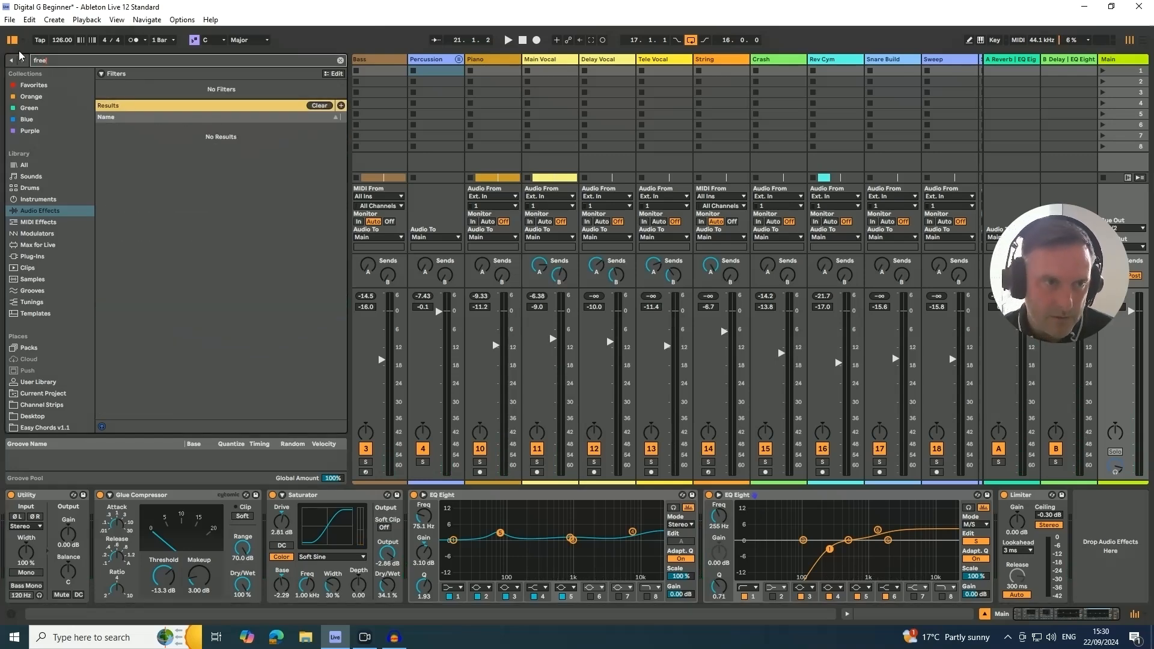
click(28, 258)
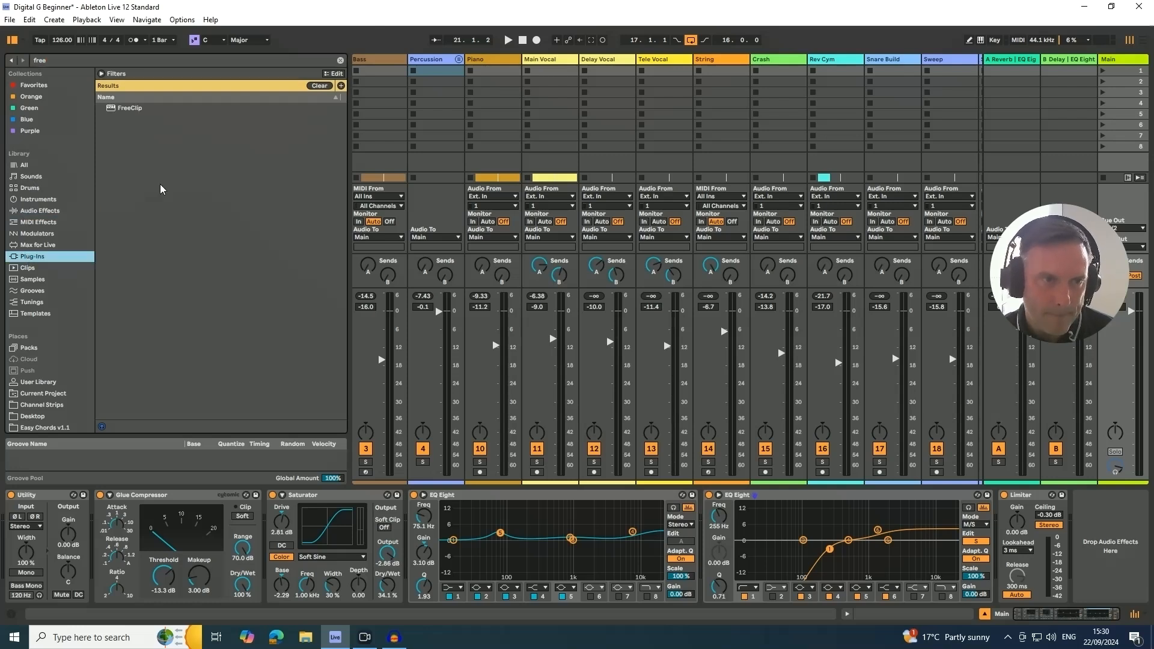
click(127, 109)
drag(391, 255, 995, 529)
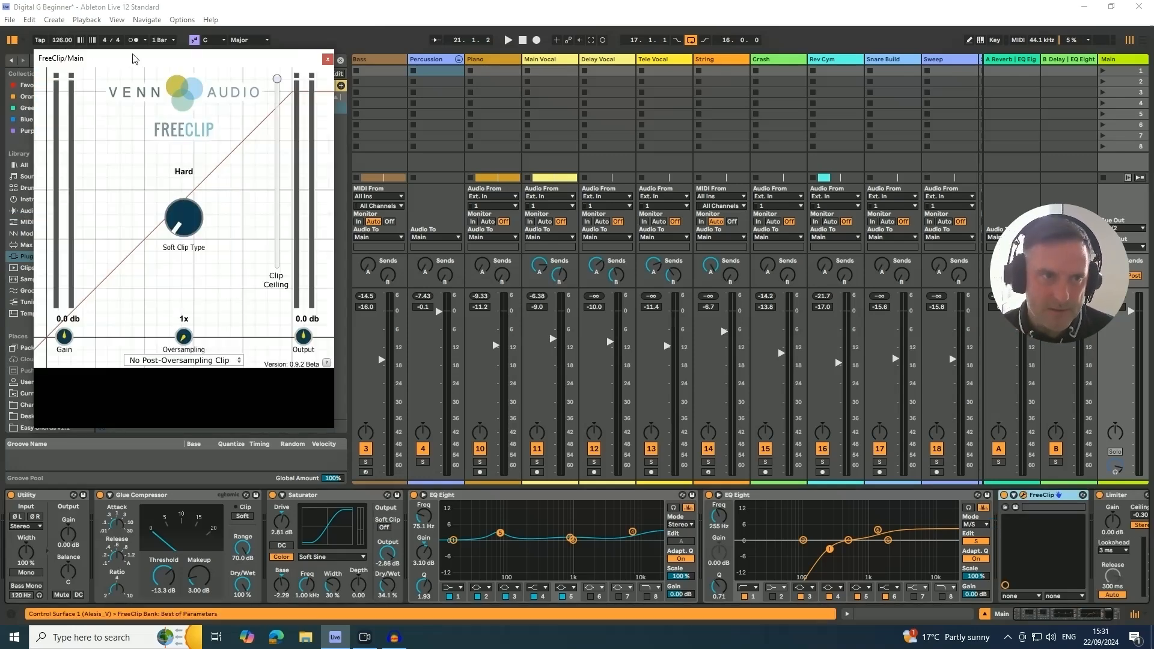
drag(134, 58, 613, 57)
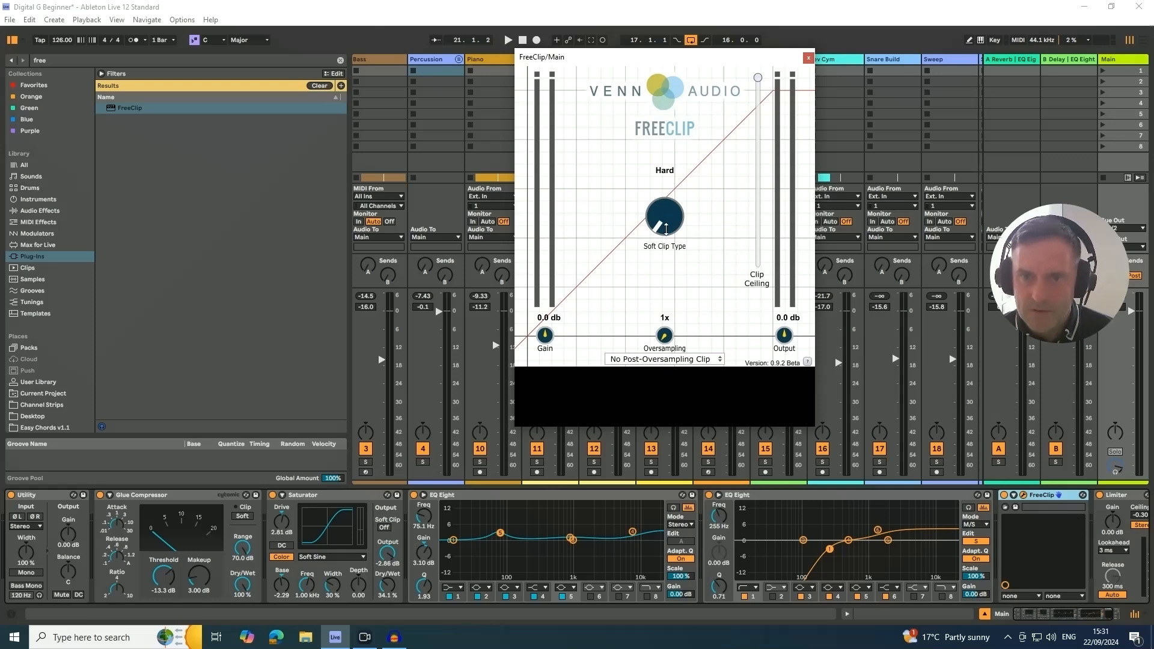
- Set FreeClip to Quintic soft clipping with 16x oversampling and lower its clip ceiling during playback
mouse_move(666, 229)
mouse_down()
mouse_move(664, 219)
mouse_move(659, 238)
mouse_move(662, 215)
mouse_up()
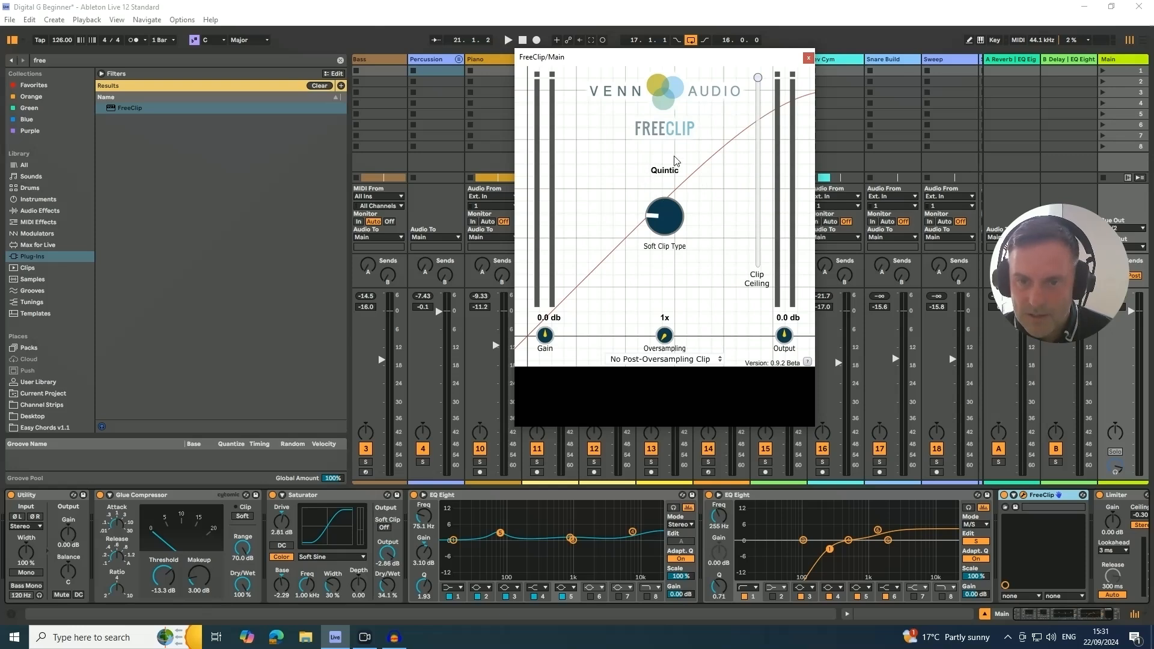
drag(664, 337, 663, 304)
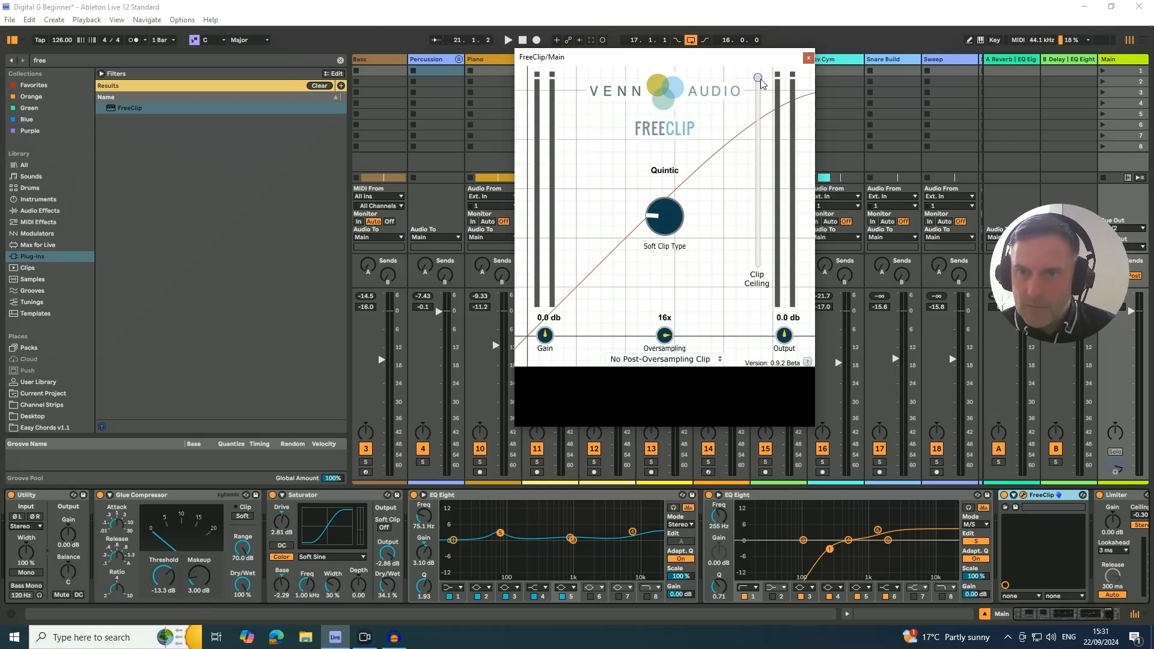
mouse_move(758, 79)
mouse_down()
mouse_move(759, 102)
mouse_move(759, 80)
mouse_up()
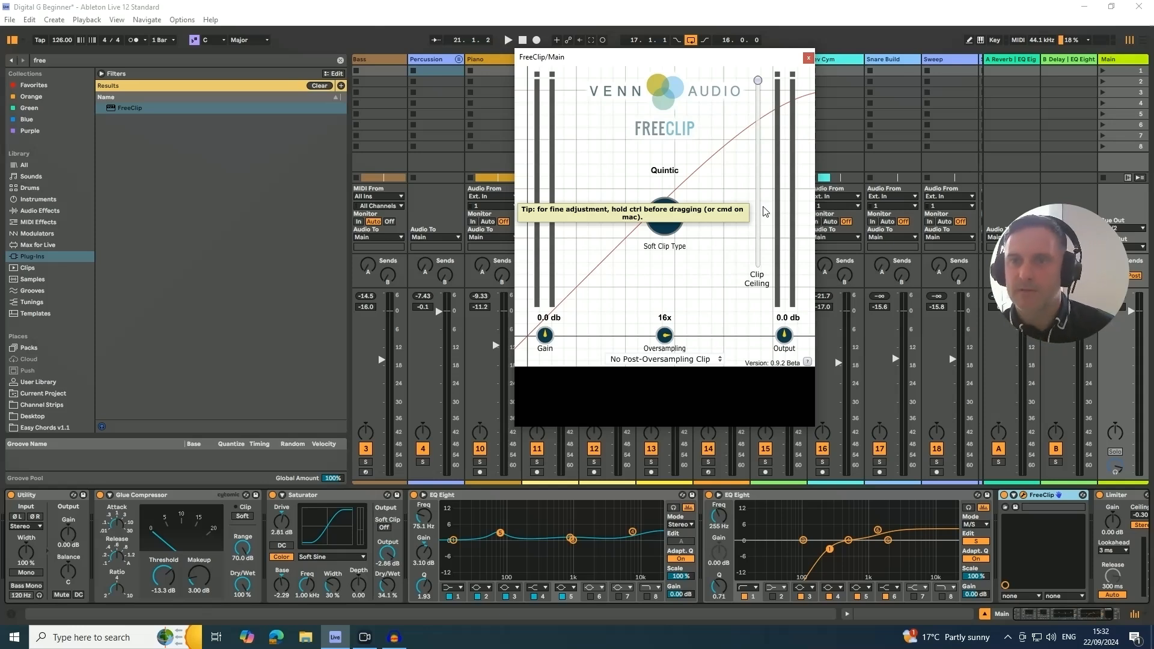
key(space)
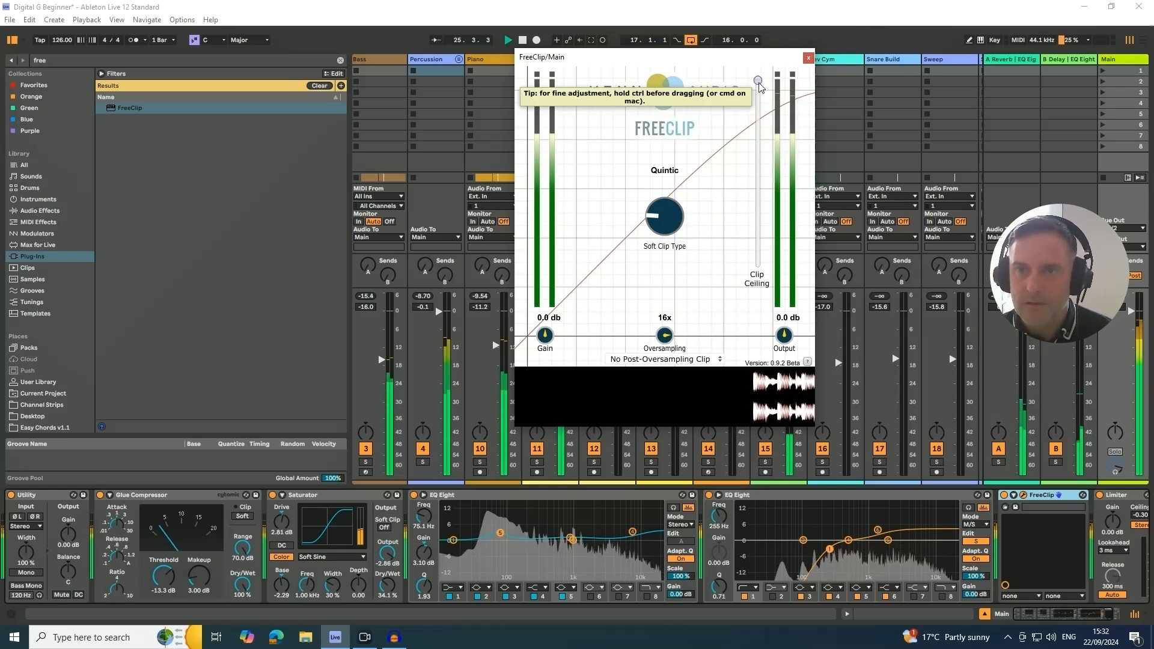
mouse_move(759, 86)
mouse_down()
mouse_move(748, 138)
mouse_move(761, 108)
mouse_up()
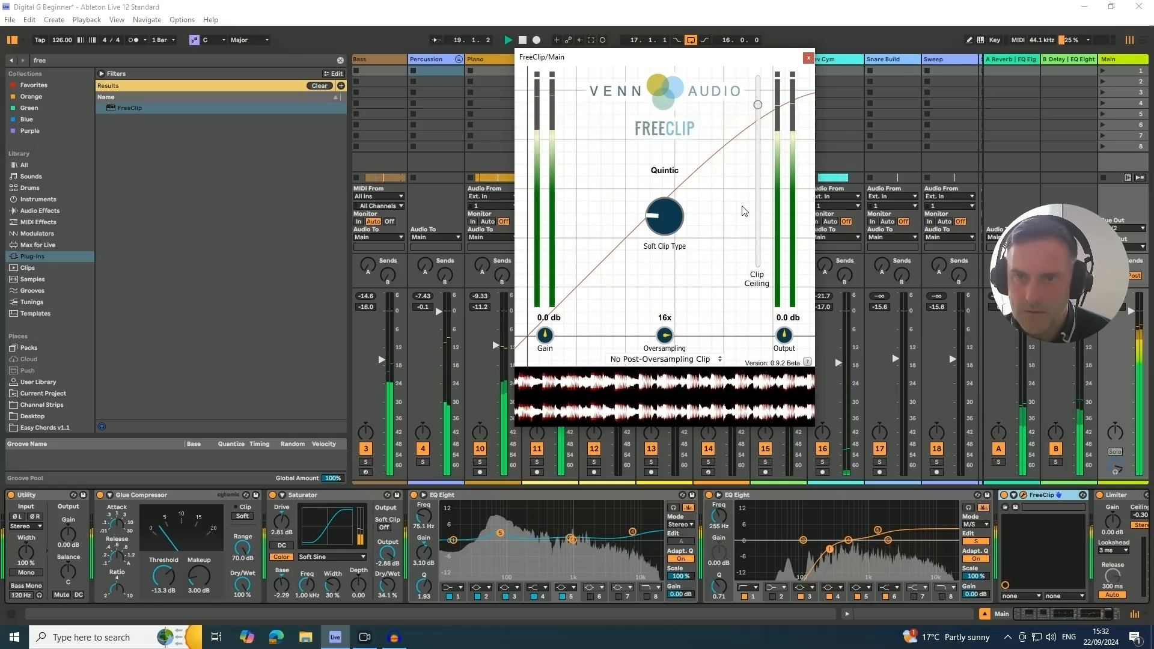
click(1005, 496)
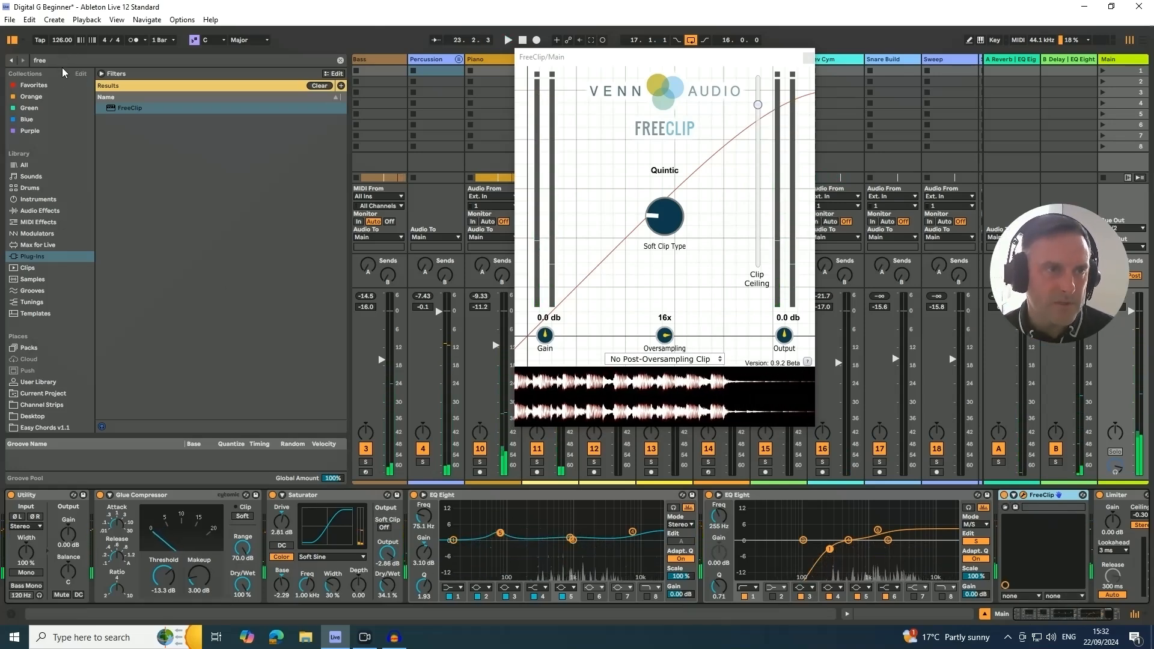
- Insert FabFilter Pro-L 2 between FreeClip and the Limiter and arrange both plug-in windows side by side
drag(62, 61, 13, 53)
key(BackSpace)
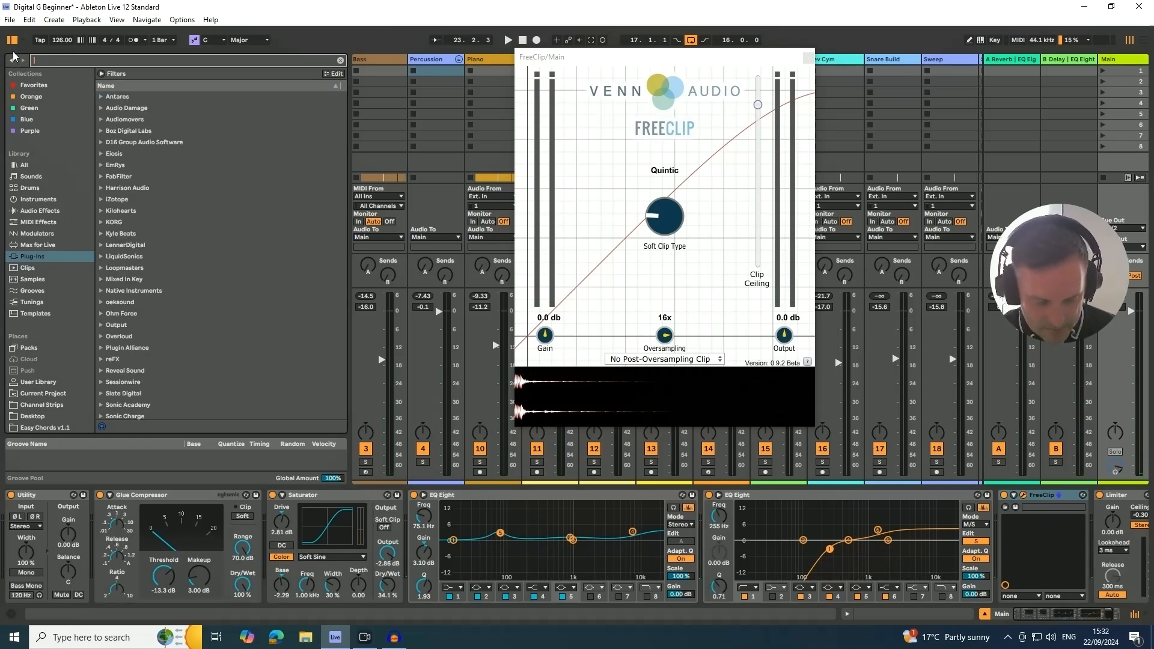
text(pro)
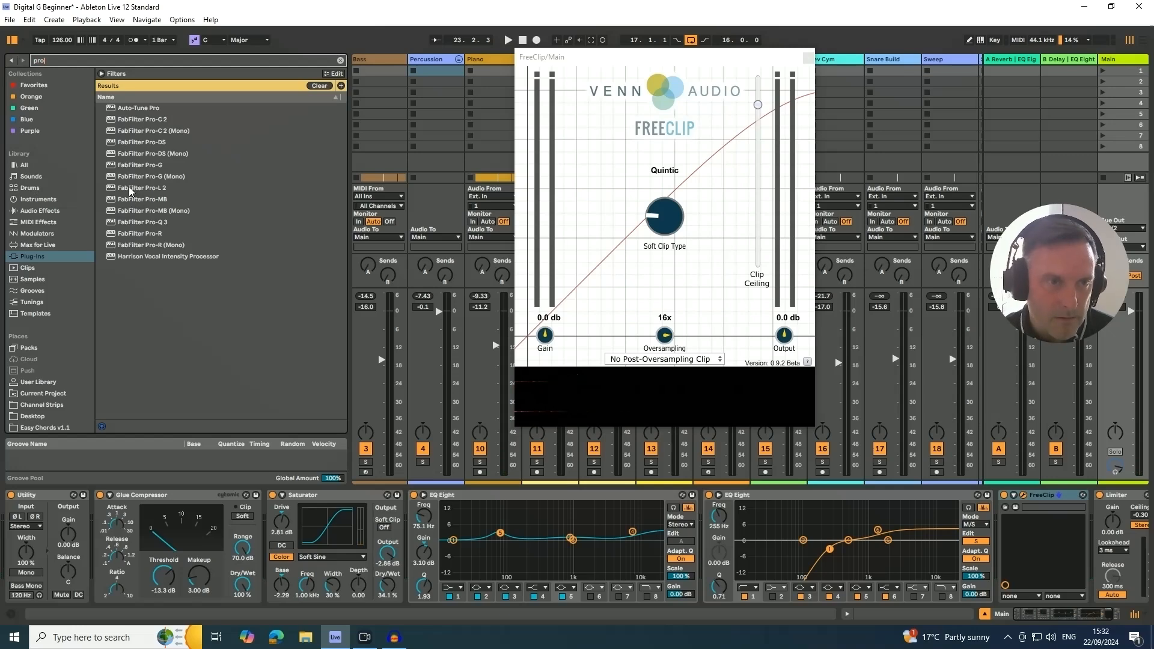
drag(135, 187, 1094, 510)
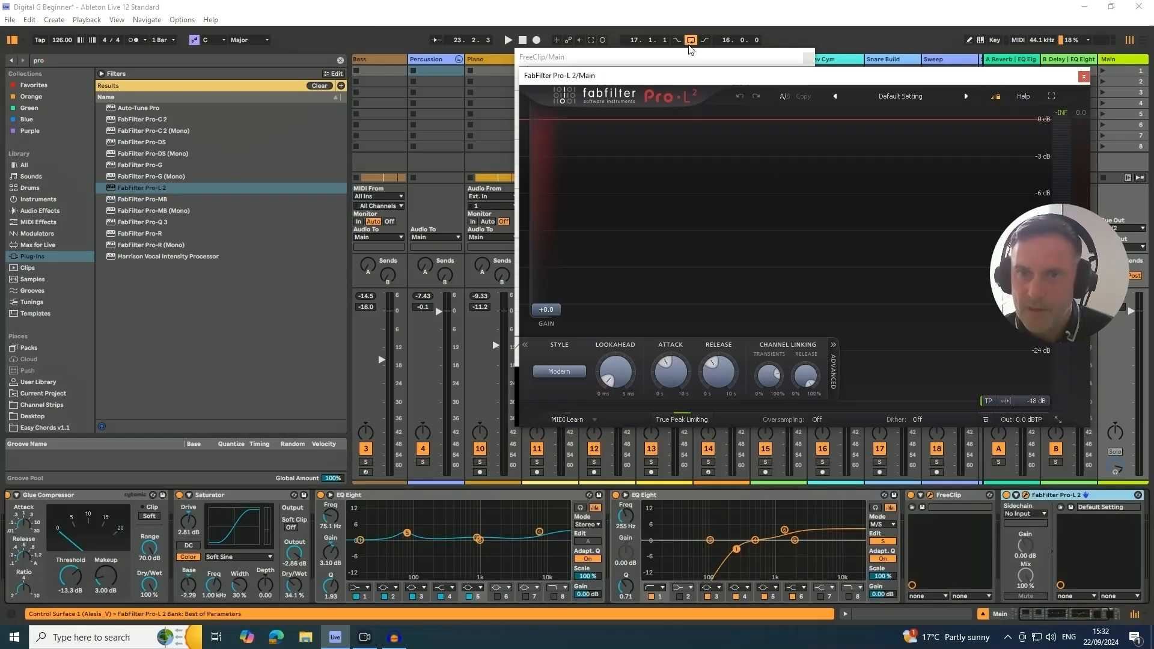
drag(672, 58, 368, 75)
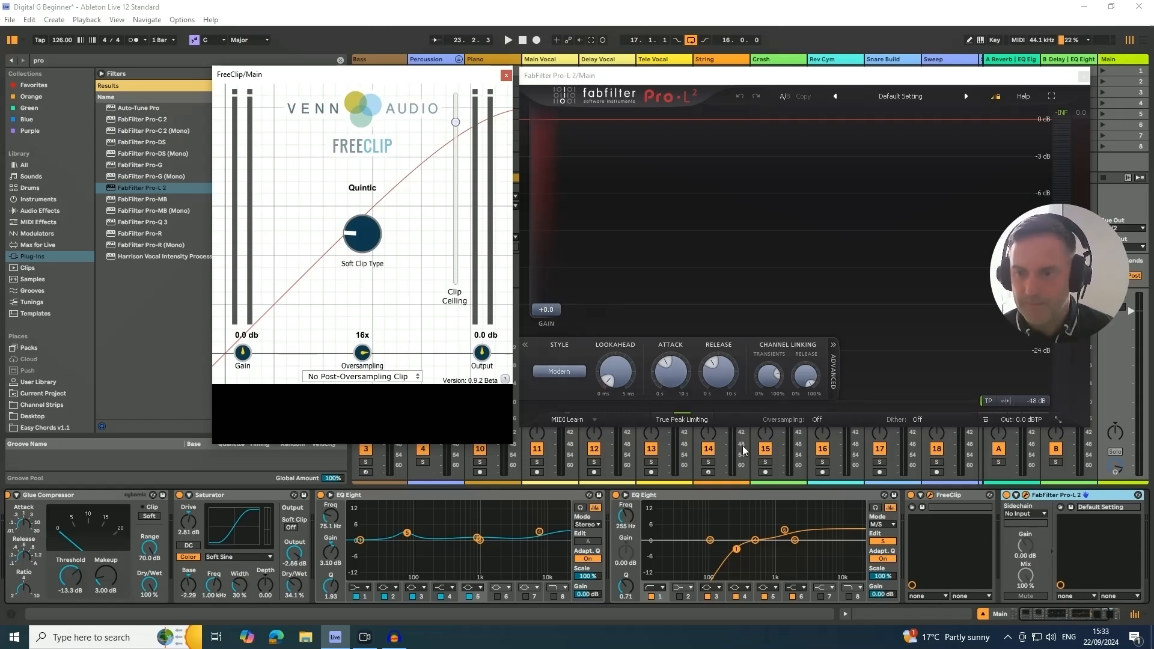
- During playback, compare the Pro-L 2 peaks with FreeClip on and bypassed, and raise FreeClip's clip ceiling slightly
key(space)
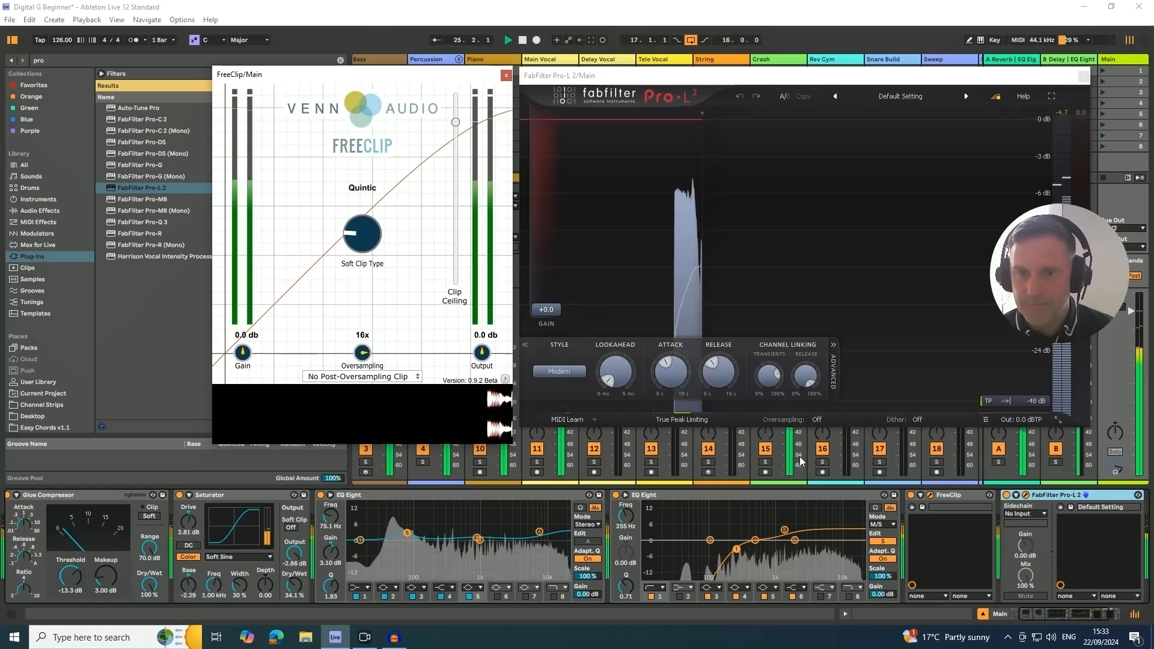
click(912, 495)
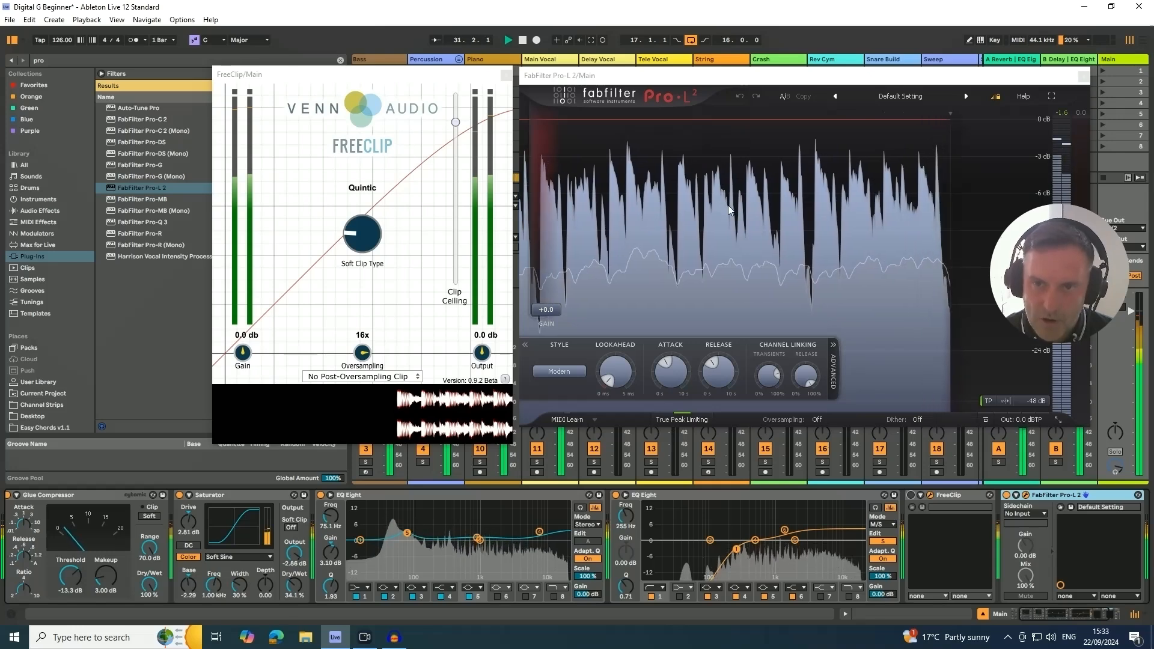
click(911, 496)
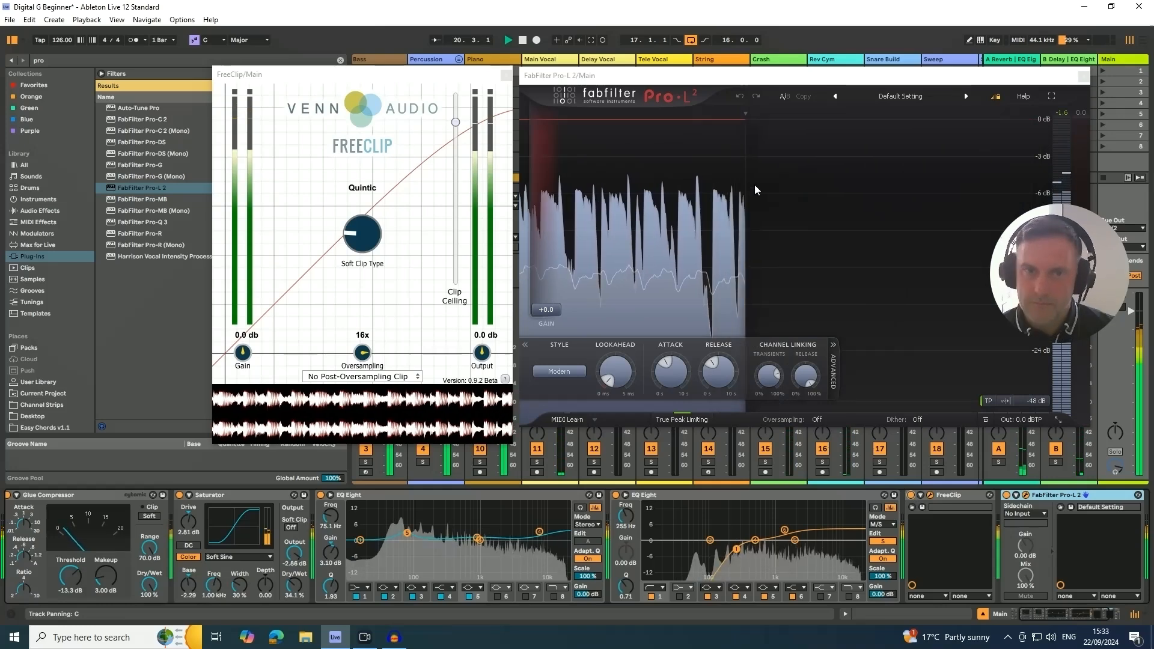
drag(456, 124, 456, 122)
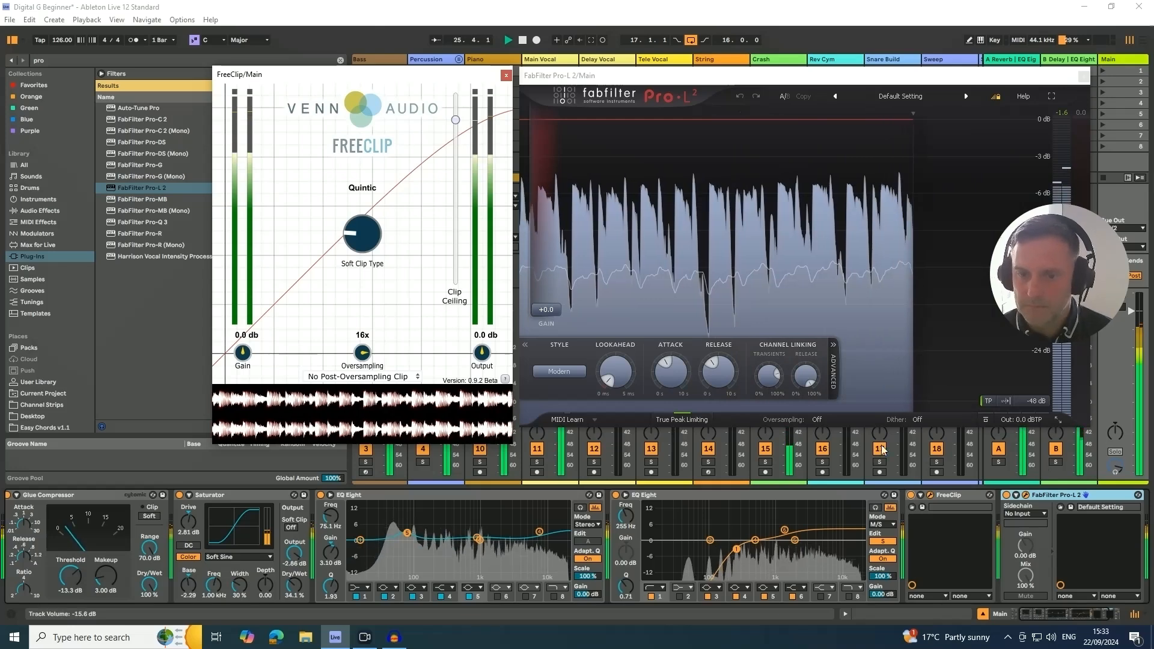
click(660, 84)
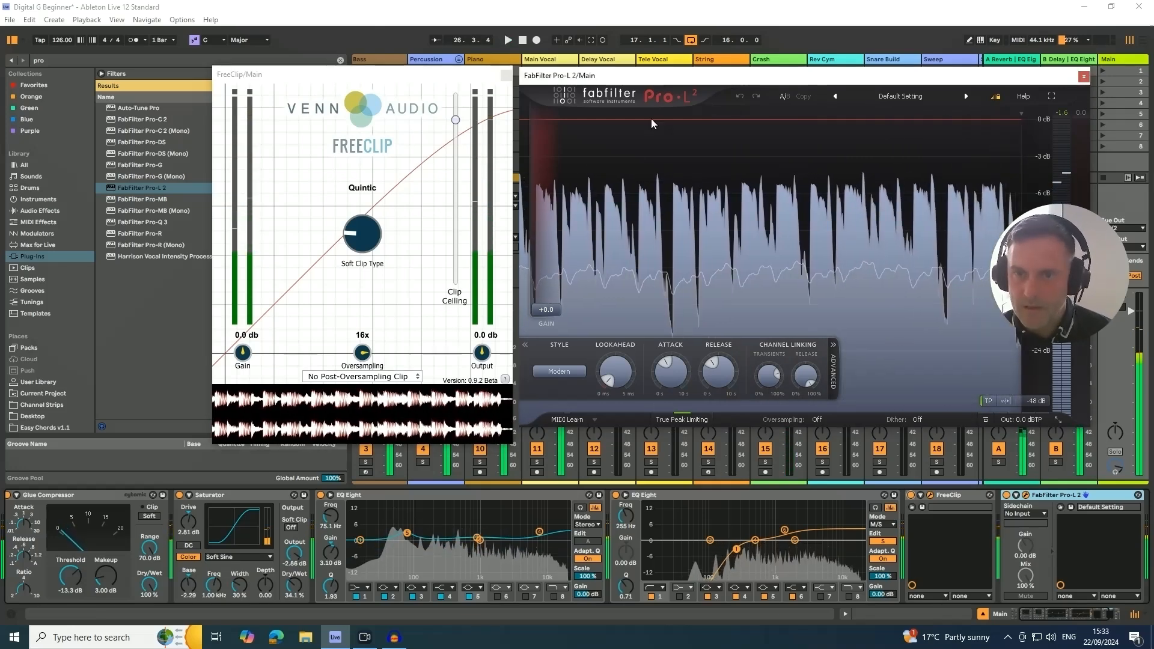
key(space)
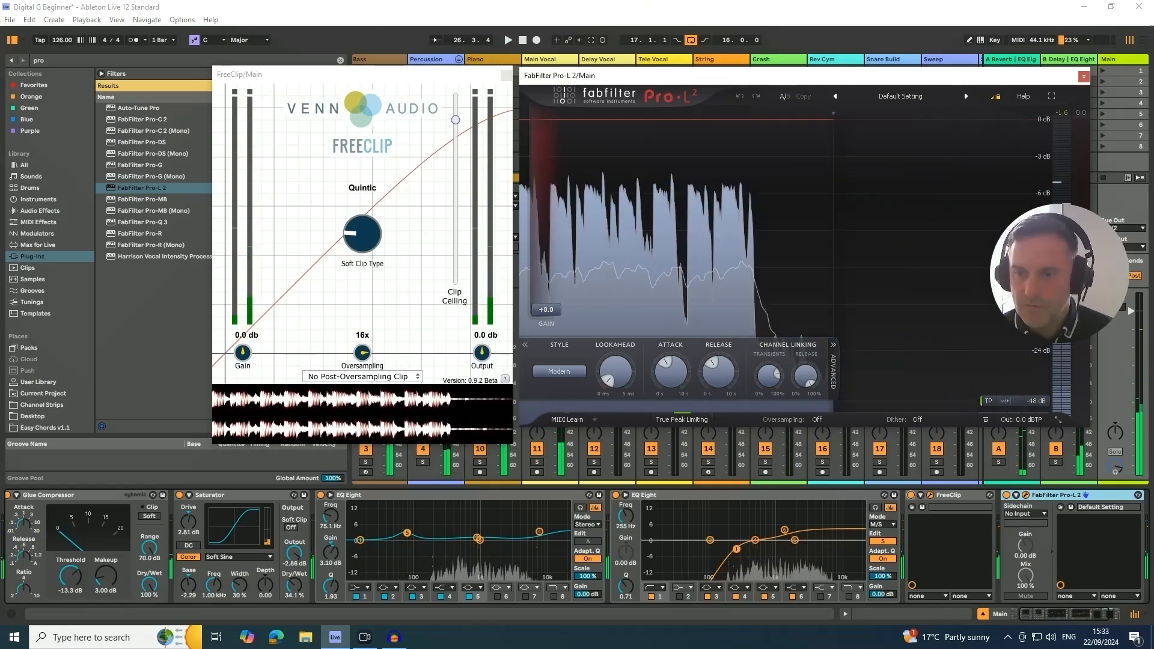
click(958, 495)
key(Delete)
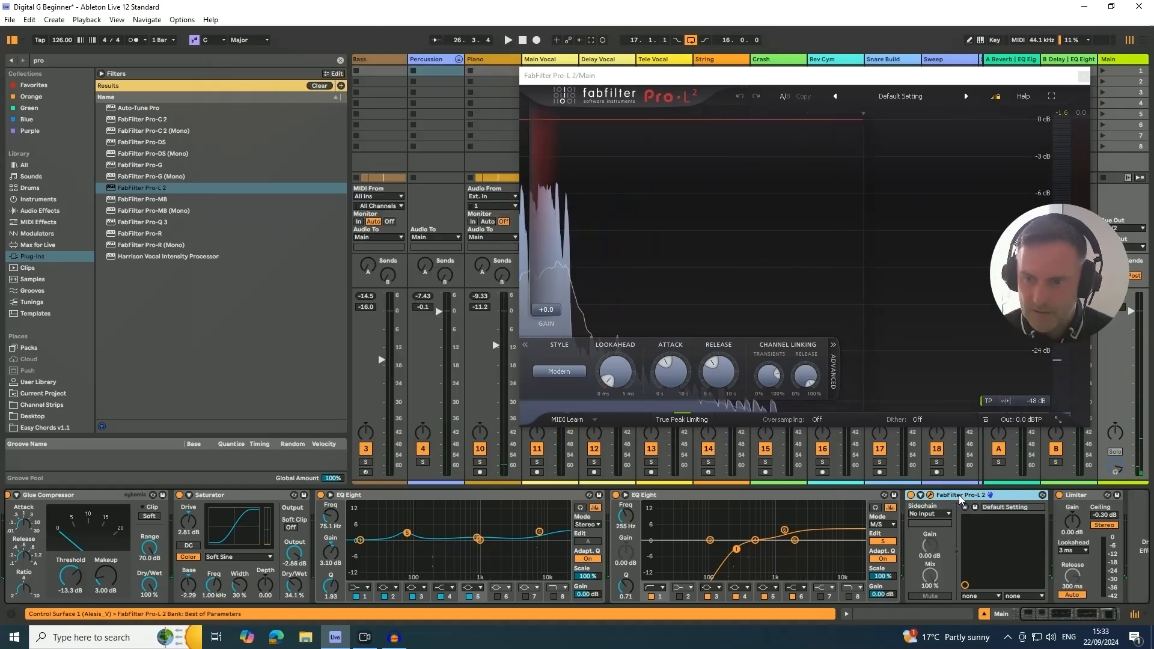
key(ctrl+z)
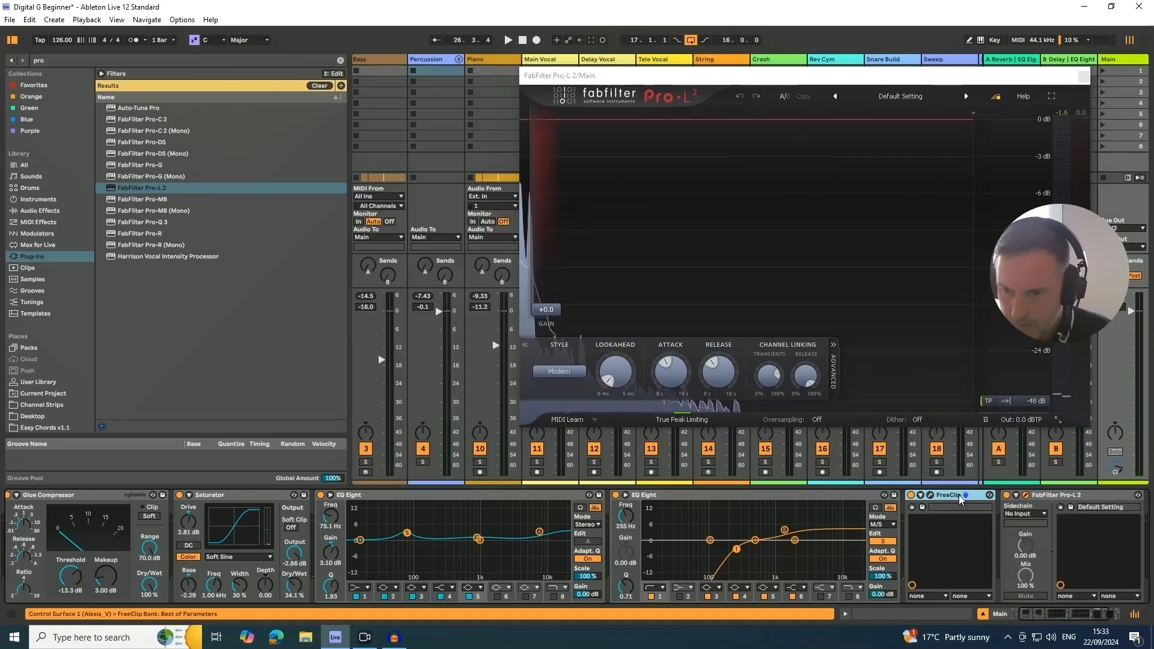
- Delete FabFilter Pro-L 2 from the Main track's device chain
click(1099, 499)
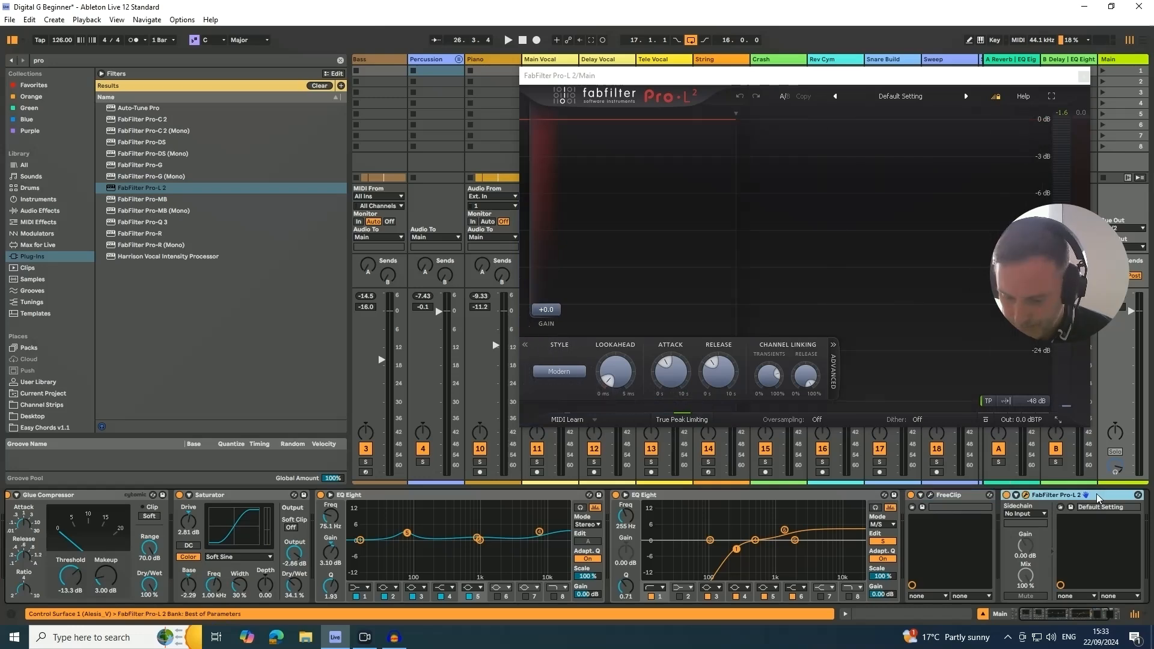
key(Delete)
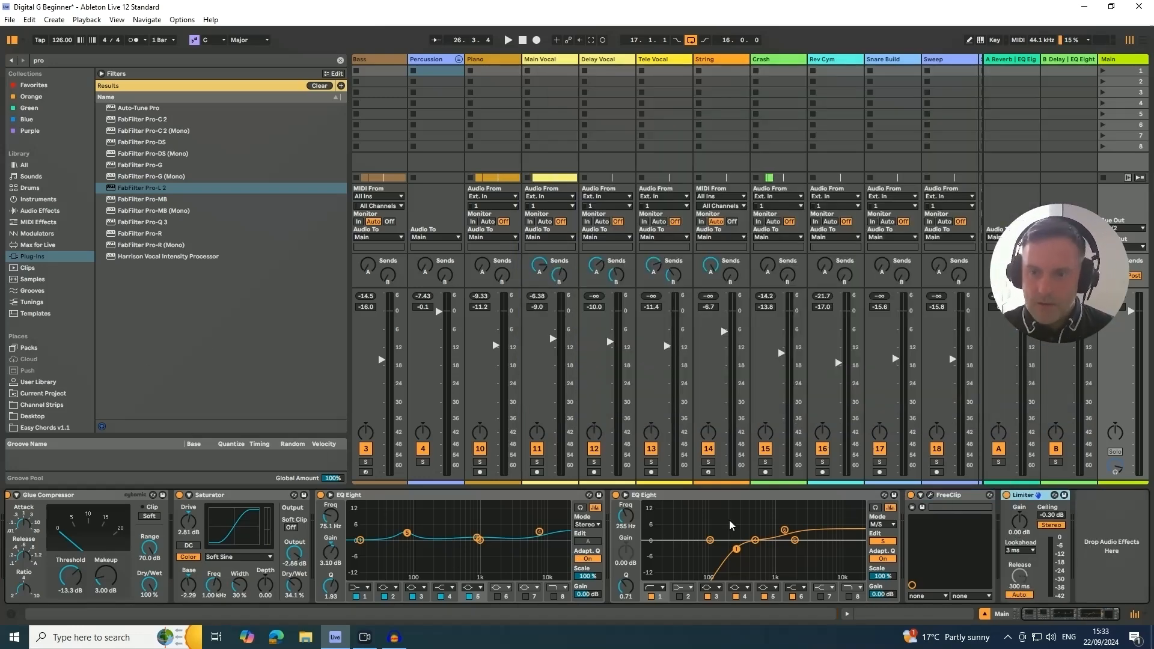
- Group the Main track devices from the Glue Compressor through FreeClip into an audio effect rack
click(940, 501)
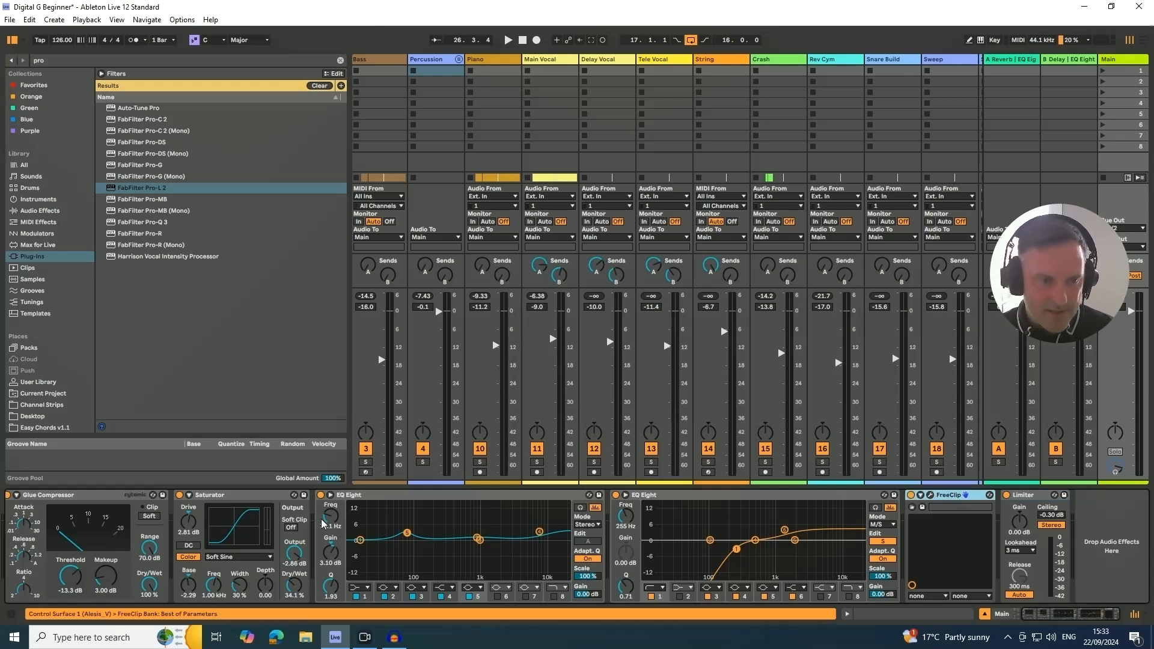
drag(1084, 615, 1016, 617)
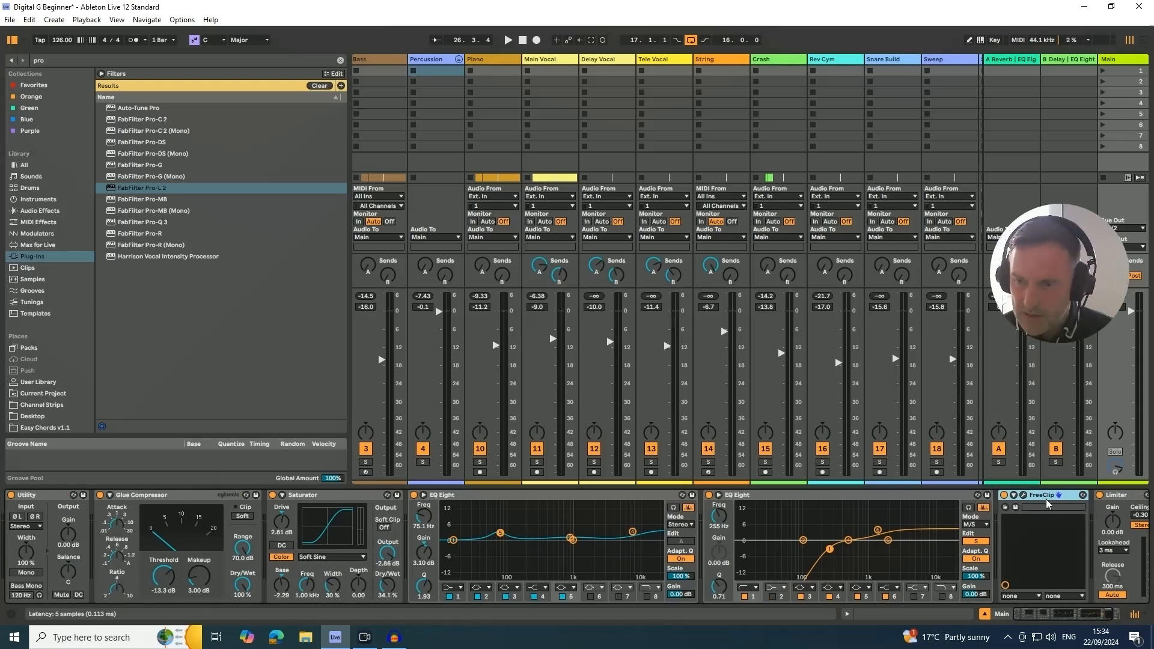
click(155, 497)
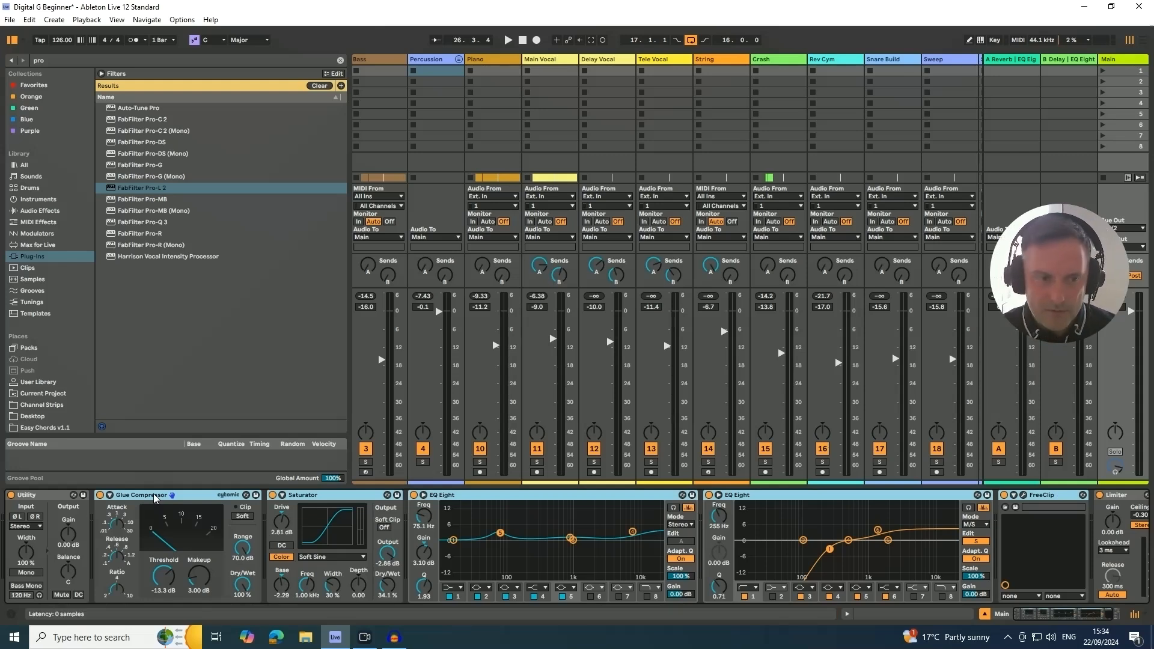
key(ctrl+g)
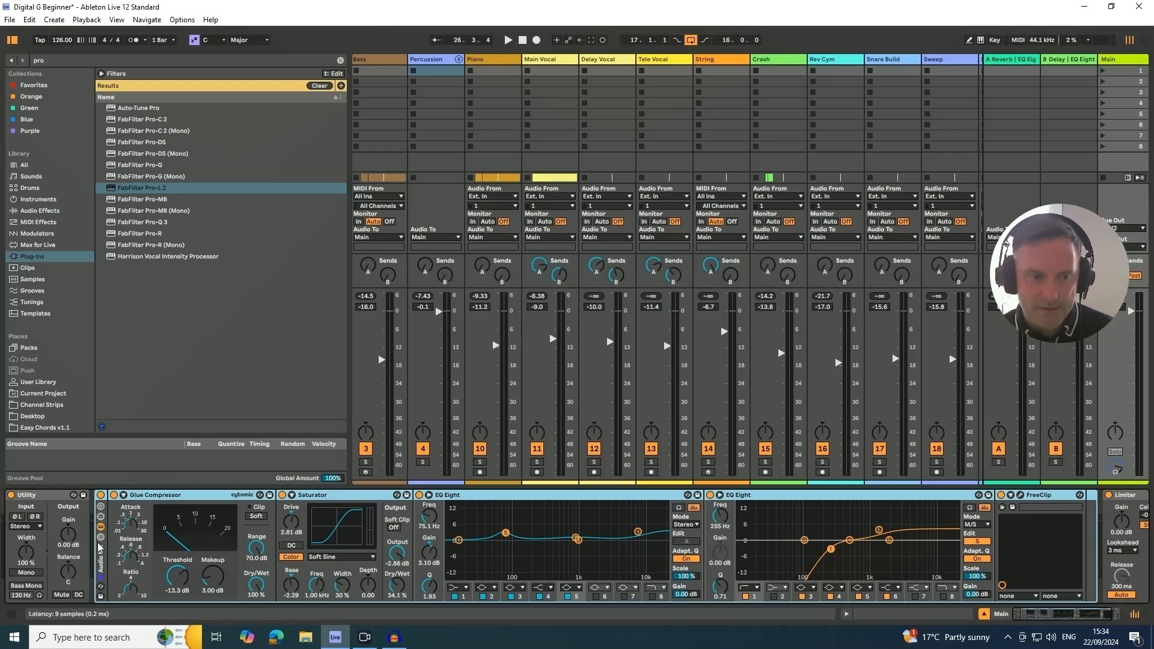
- During playback, compare the mix with the new effect rack bypassed and active
key(space)
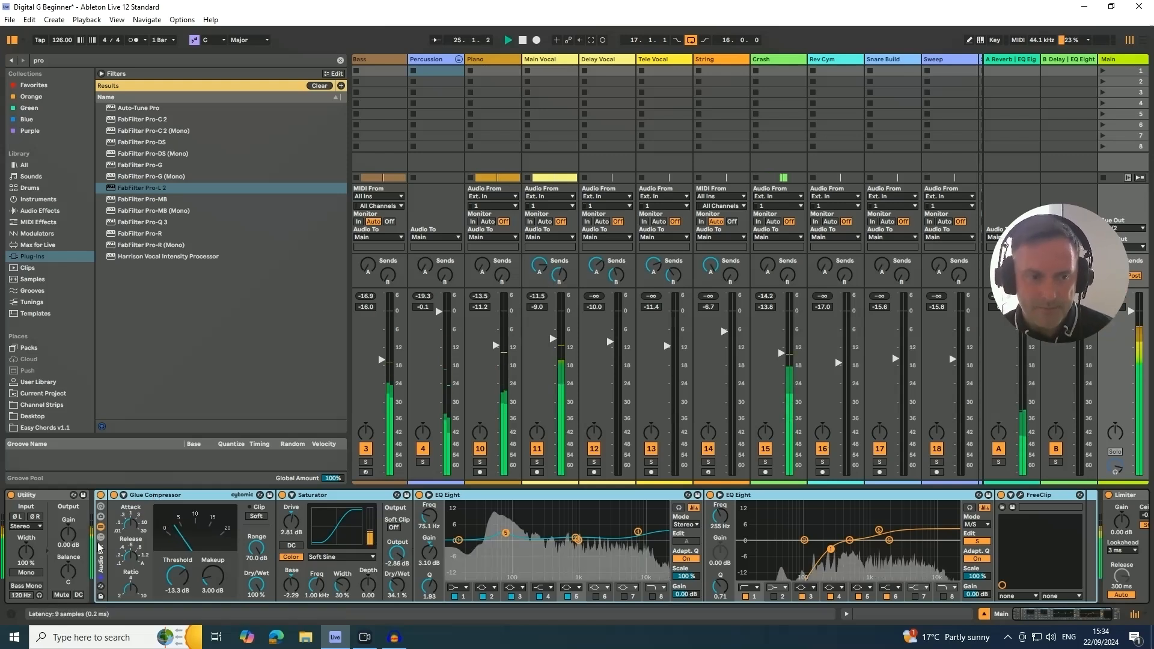
click(101, 496)
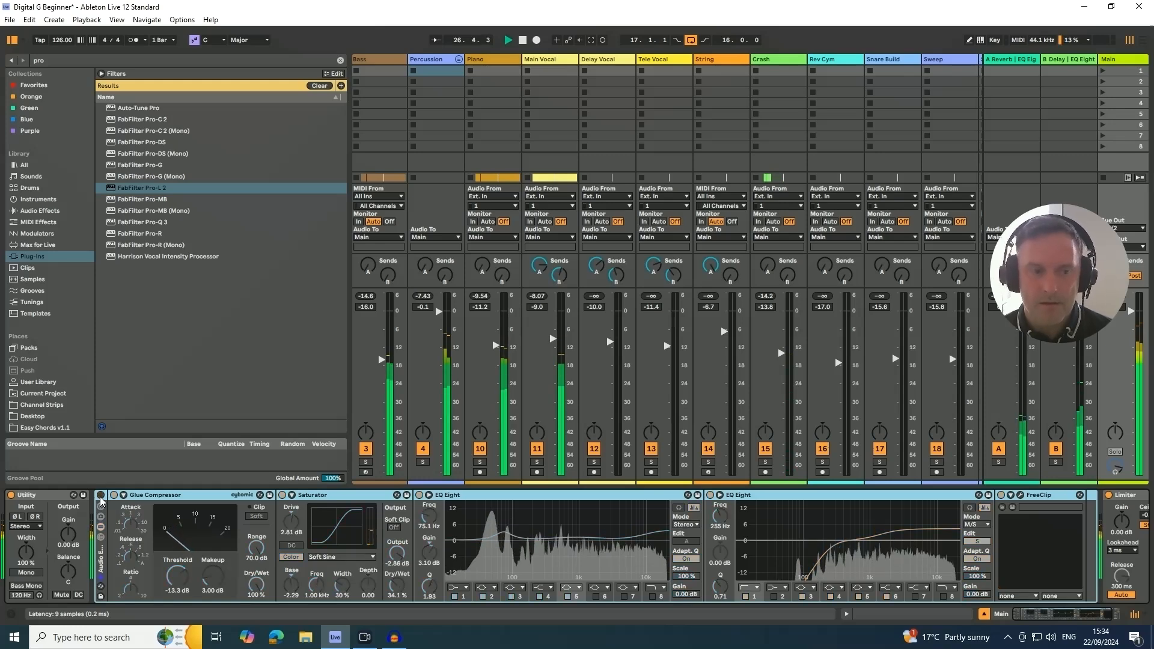
click(100, 497)
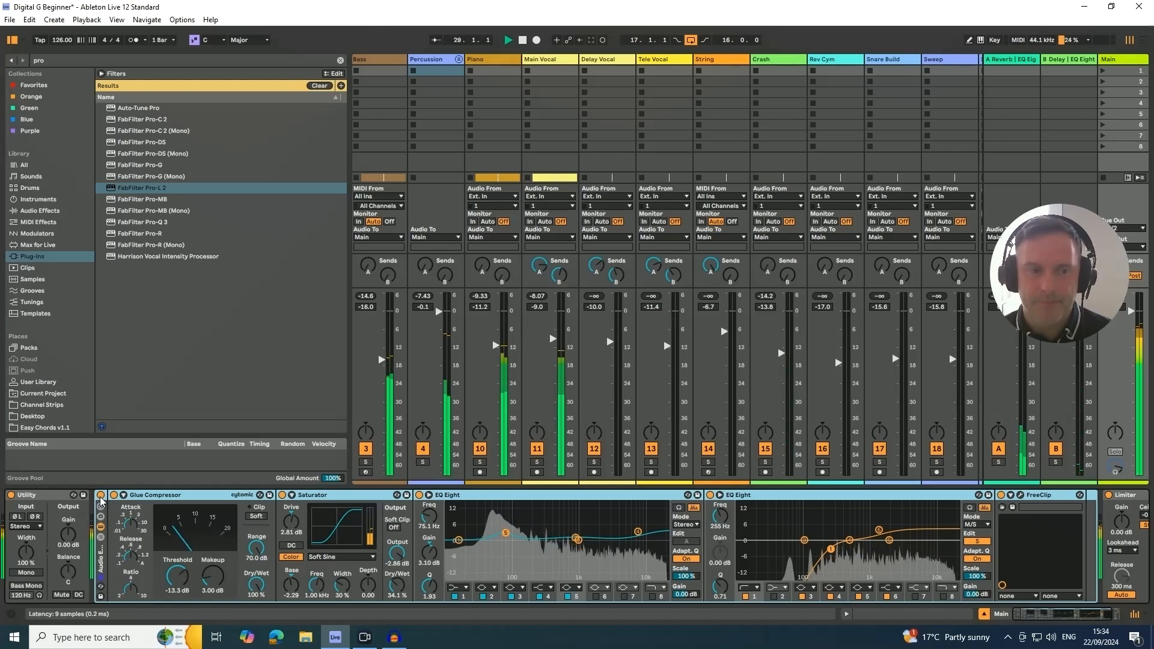
click(100, 496)
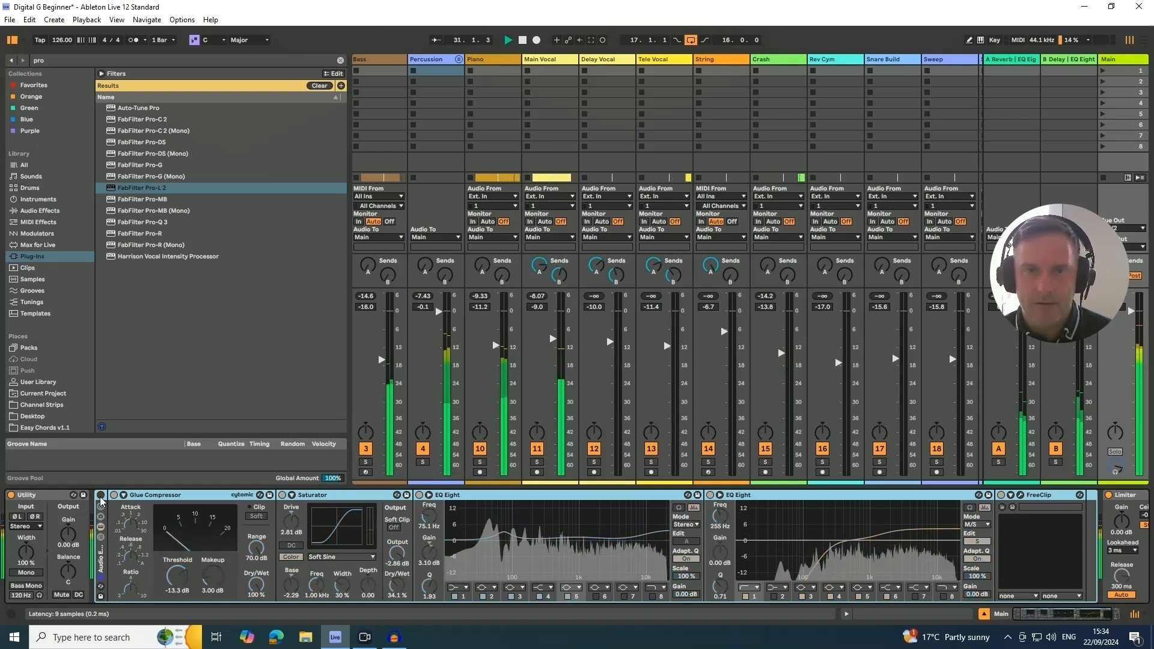
click(101, 496)
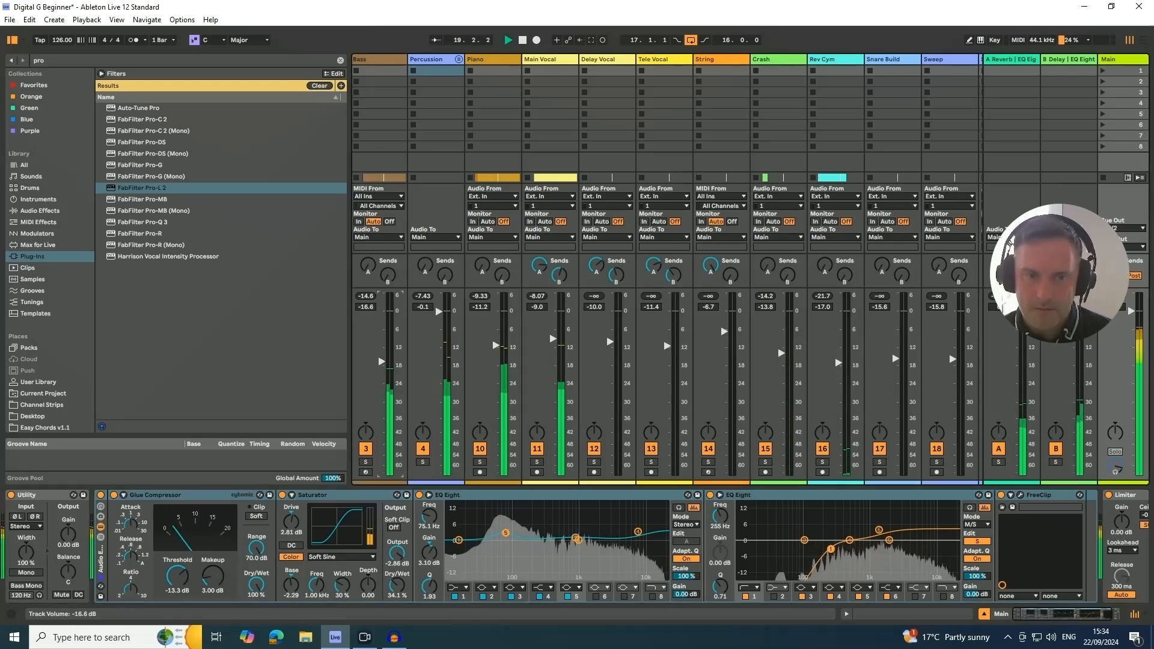
- Lower the Bass track volume to -17.6 dB and set the Main track Saturator's Dry/Wet to 29.4%
drag(381, 363, 382, 365)
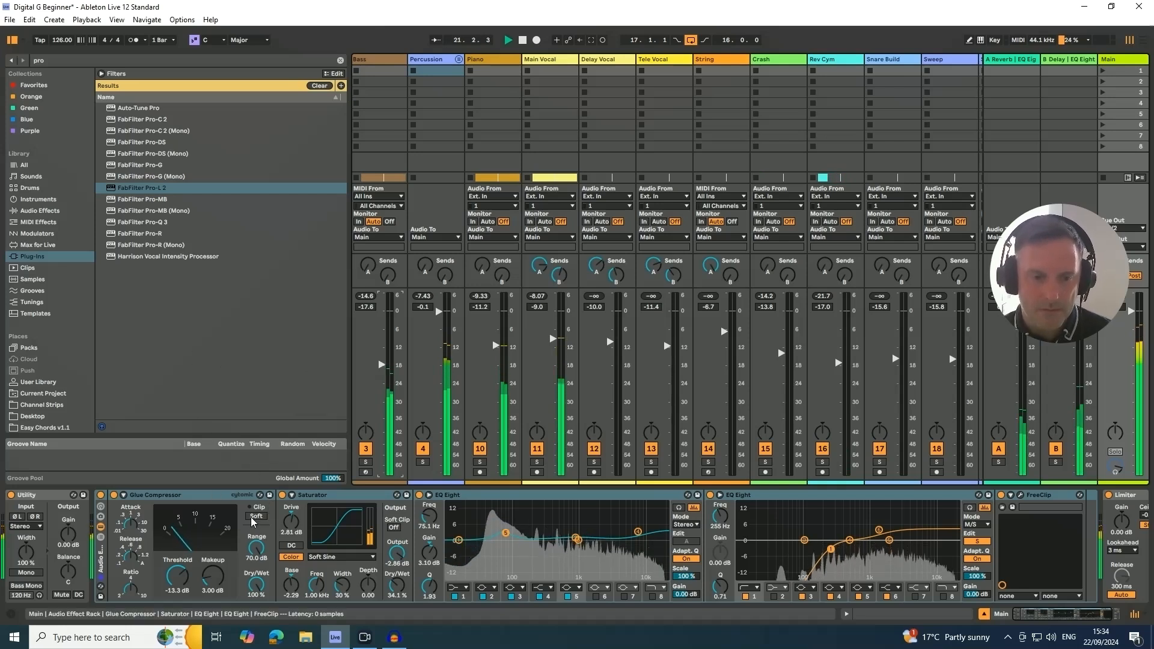
drag(397, 584, 397, 586)
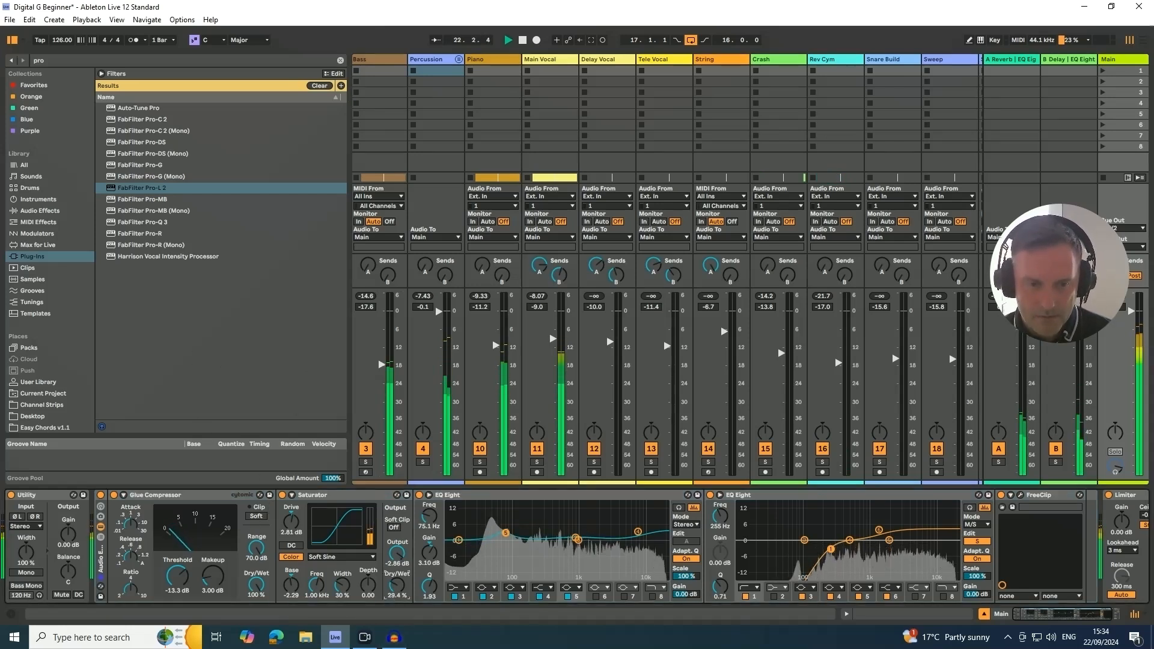
- Compare the mix with the Main effect rack bypassed and active, and raise FreeClip's clip ceiling slightly
click(100, 495)
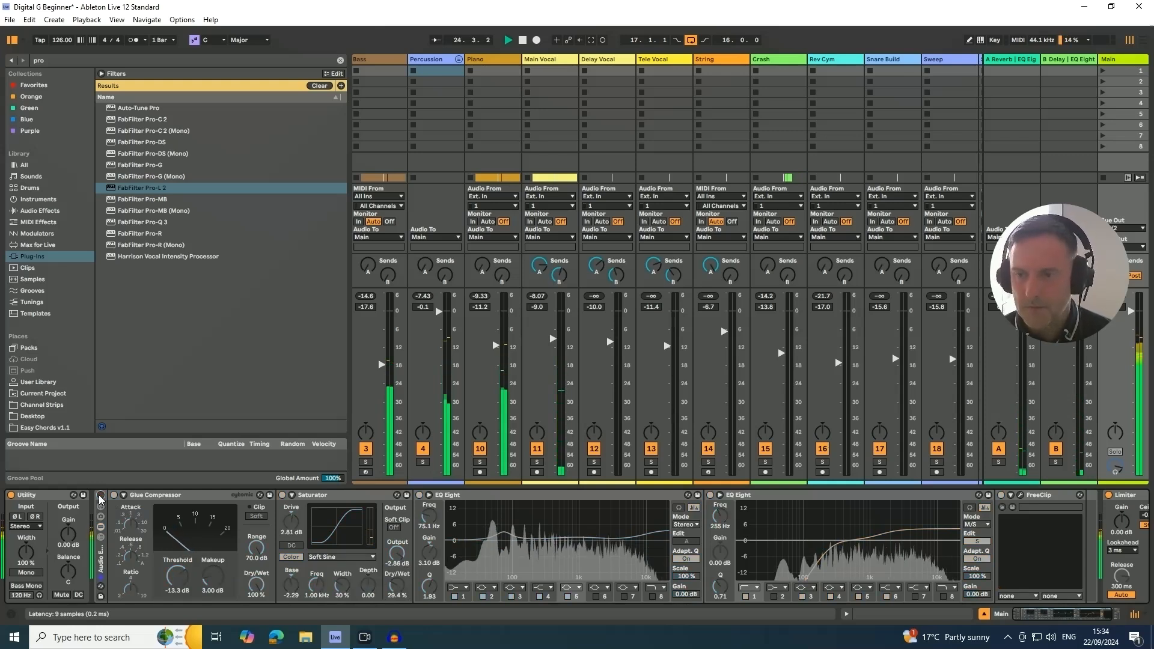
click(101, 496)
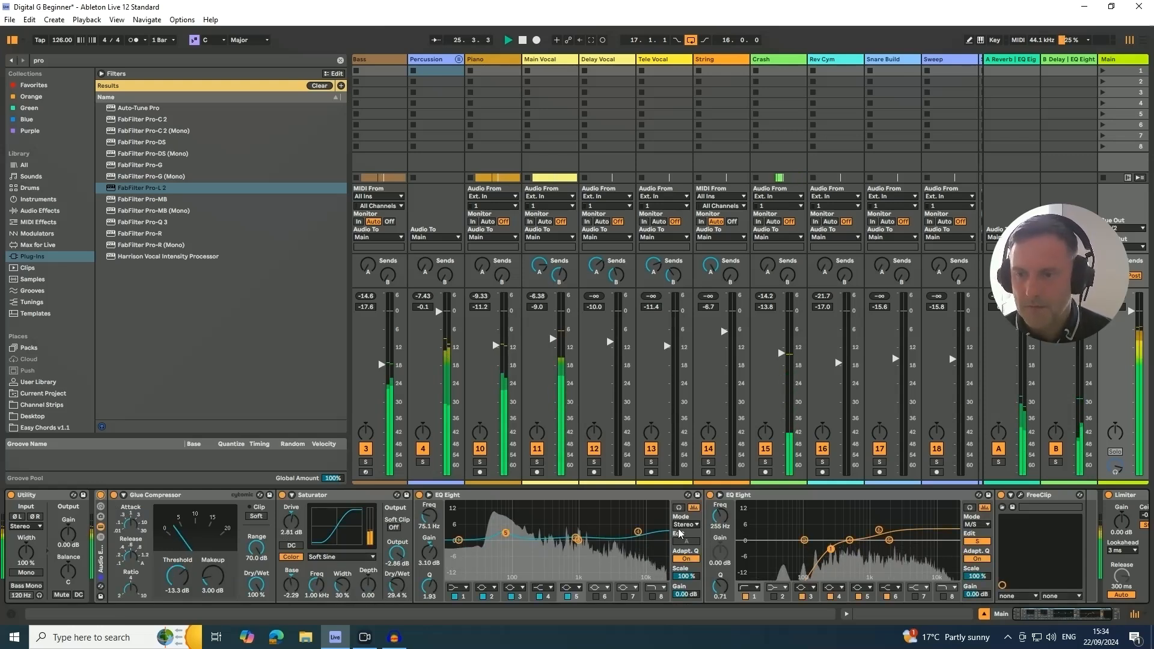
click(1021, 496)
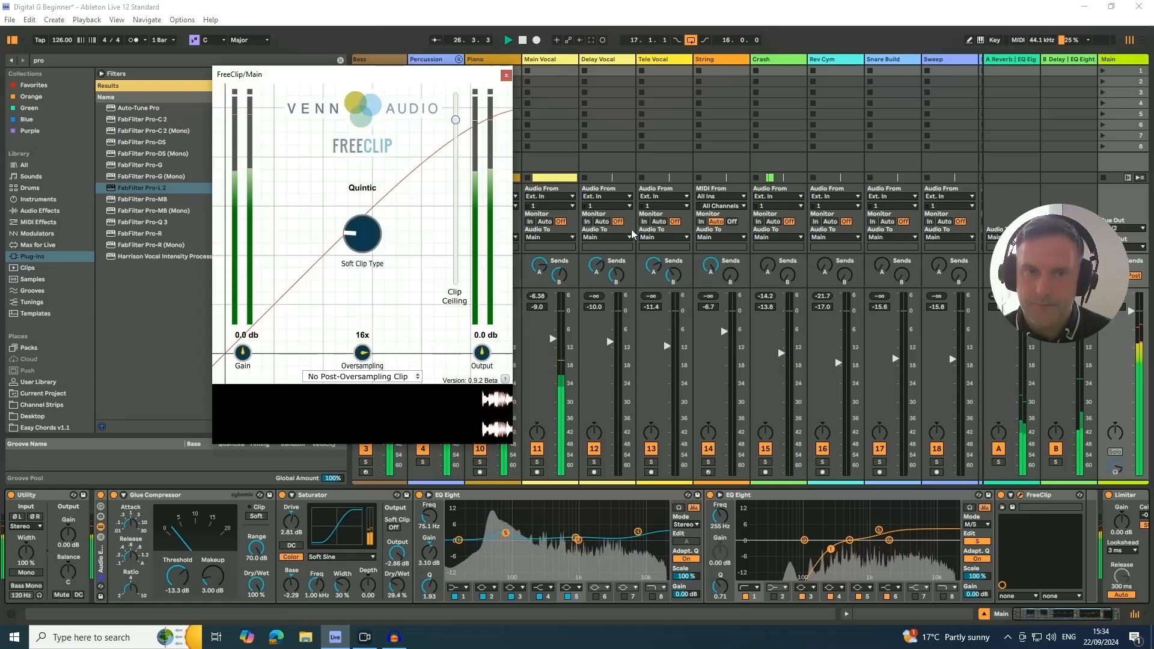
drag(457, 125, 457, 117)
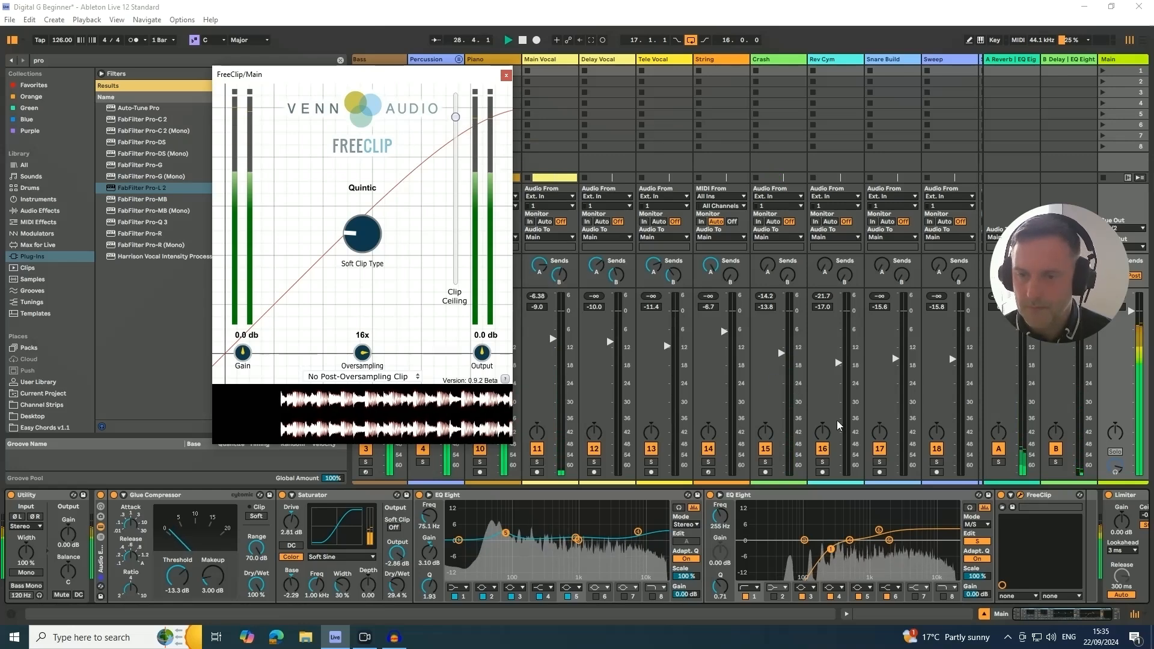
click(507, 75)
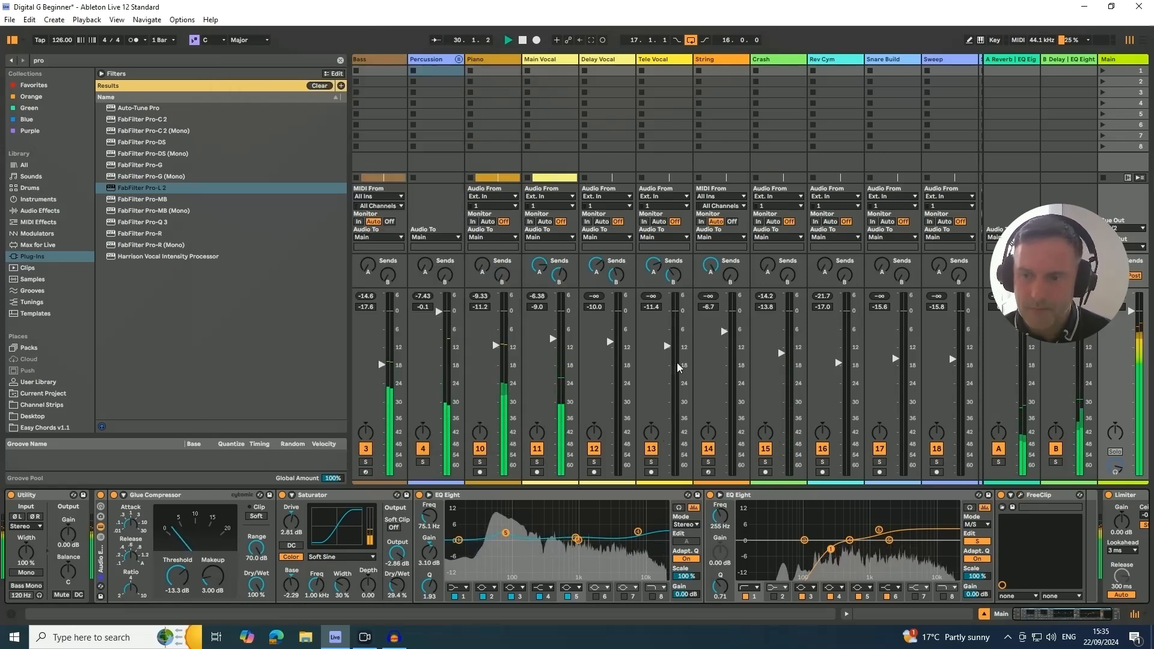
- Recheck the mix with the Main effect rack bypassed and active, and lower the Rev Cym volume to -18.6 dB
click(100, 496)
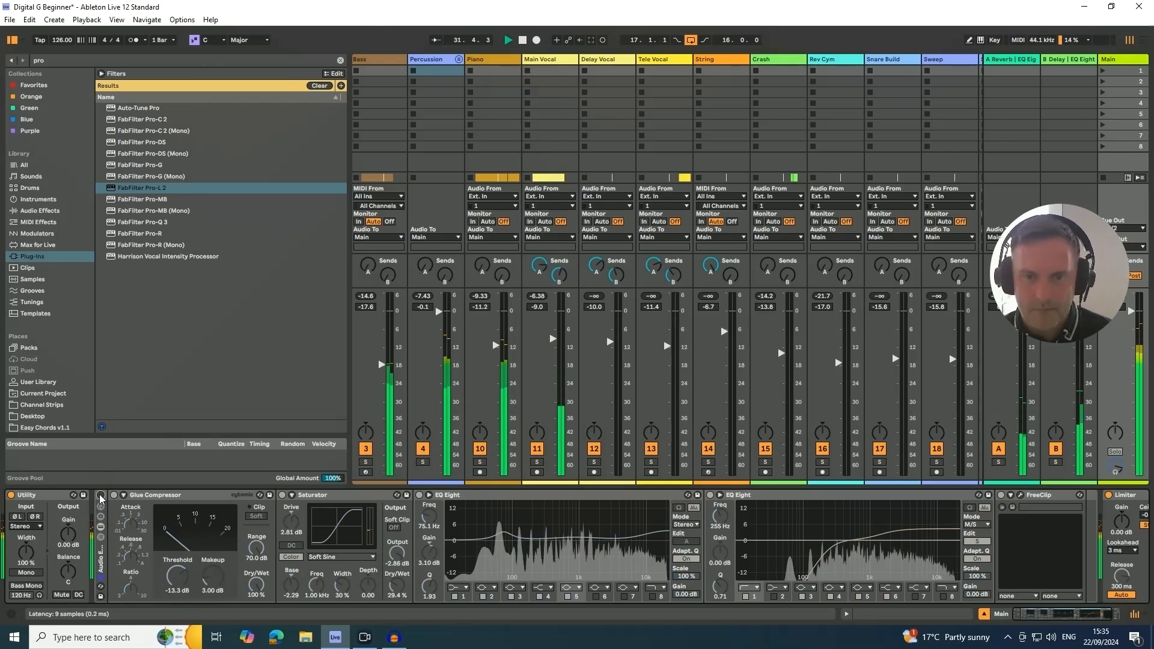
click(101, 496)
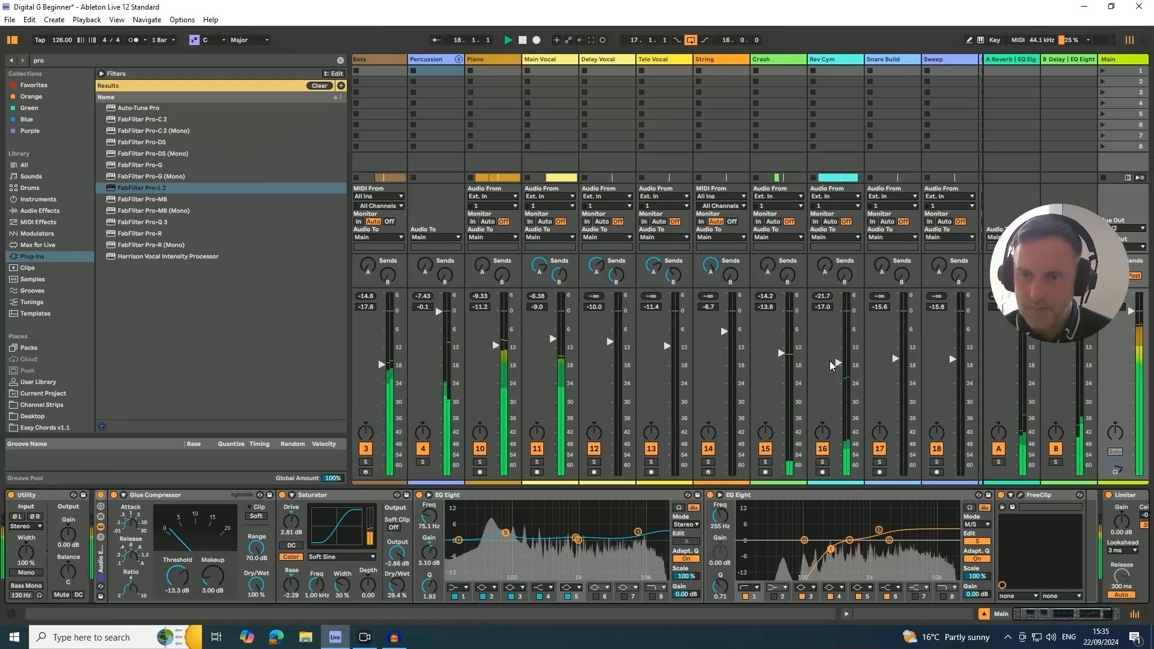
drag(839, 362, 839, 368)
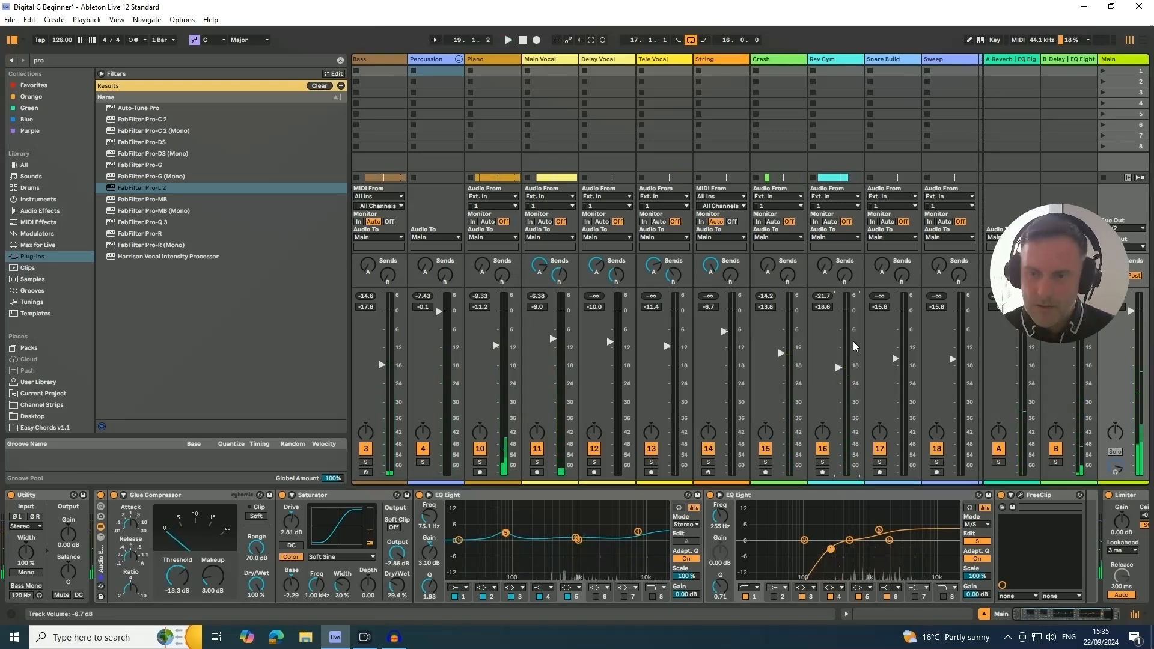
- During playback, raise the Main track Limiter's gain to 5.50 dB and lower the Main Vocal volume to -10.4 dB
click(1022, 614)
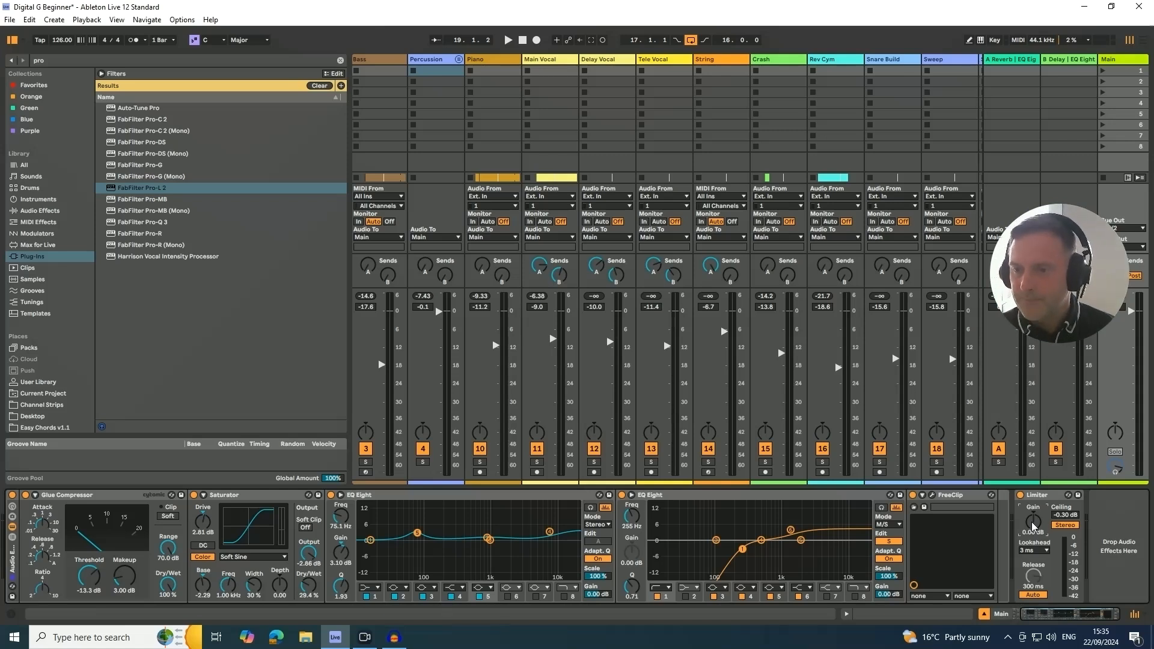
key(space)
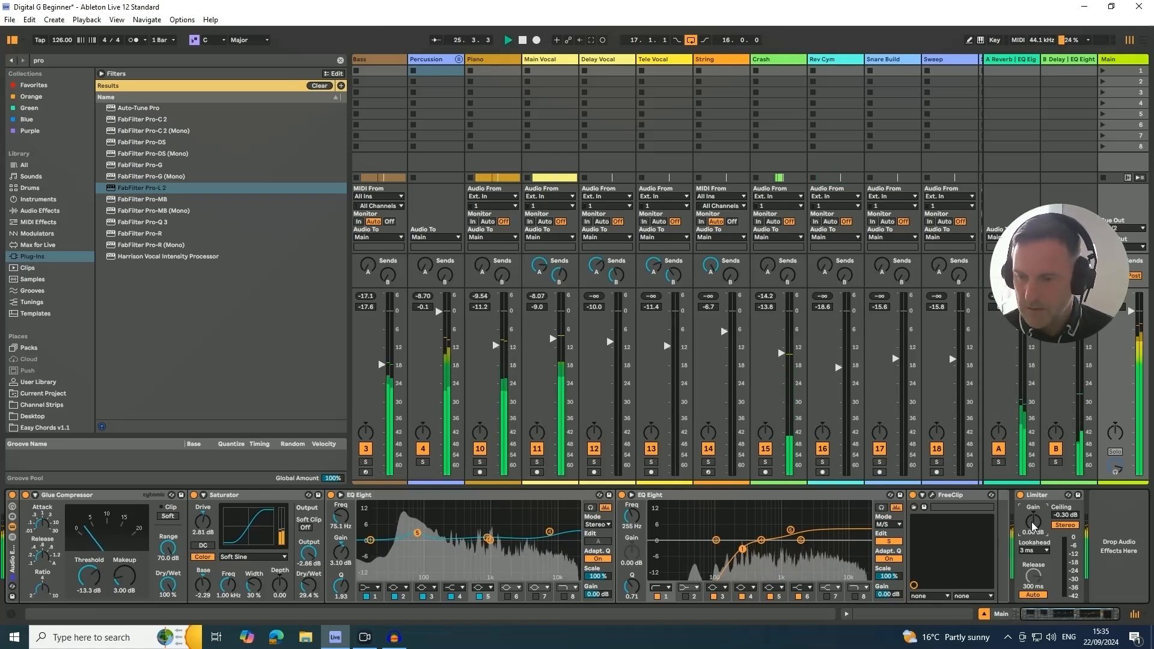
drag(1032, 527, 1032, 520)
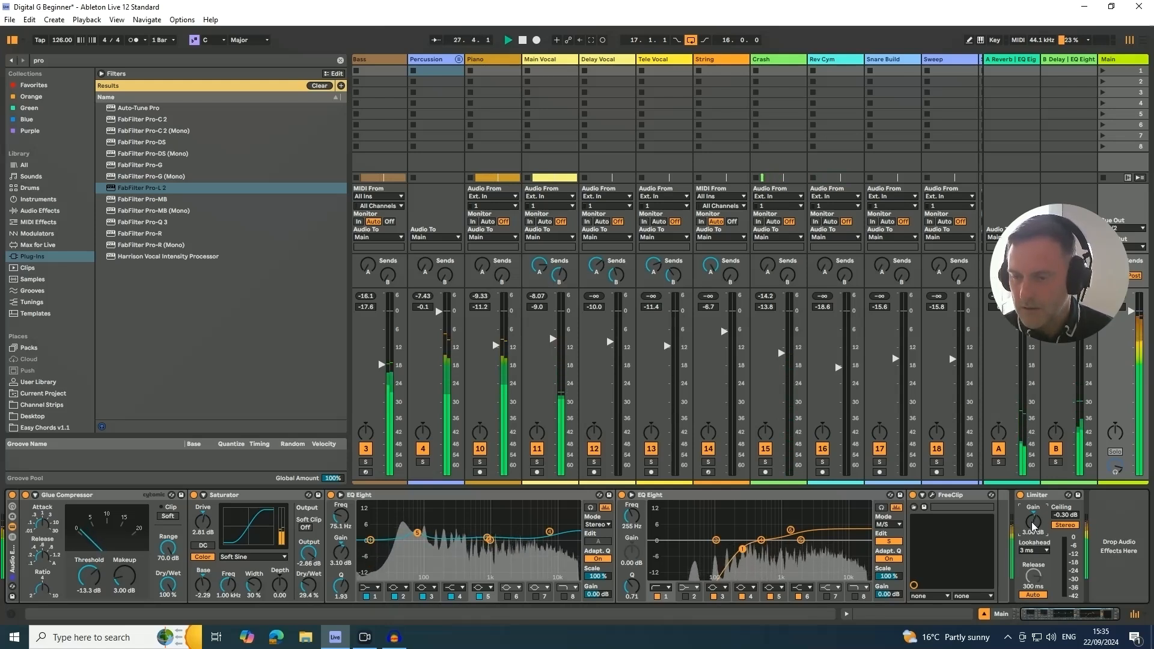
drag(1033, 526, 1034, 523)
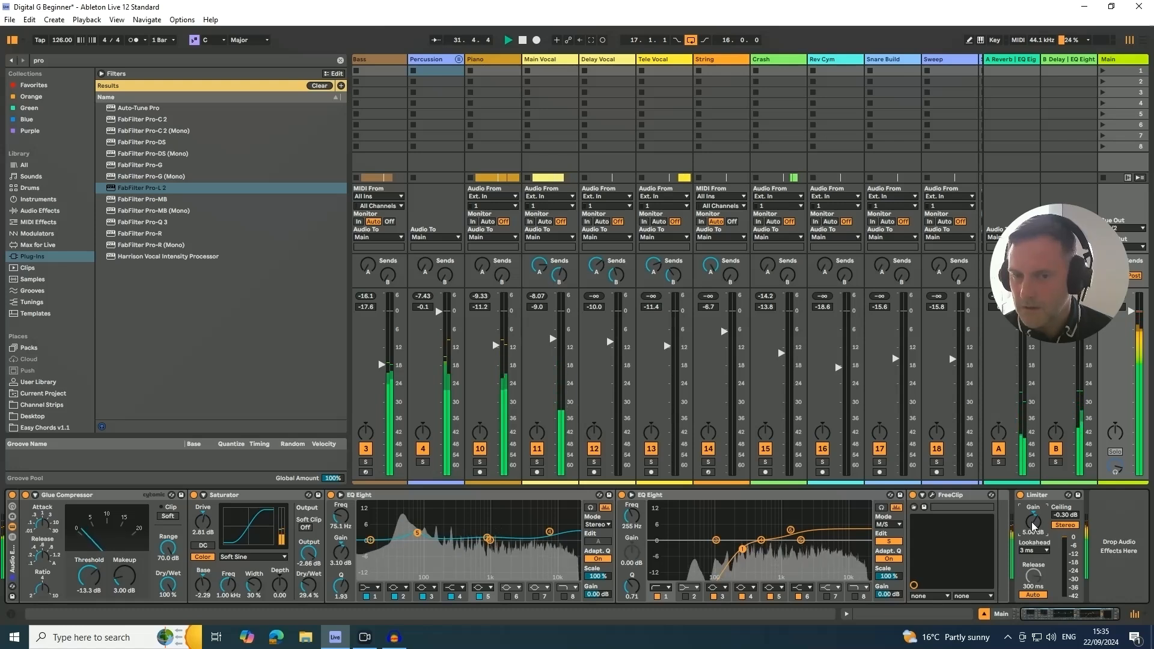
drag(1032, 524, 1032, 522)
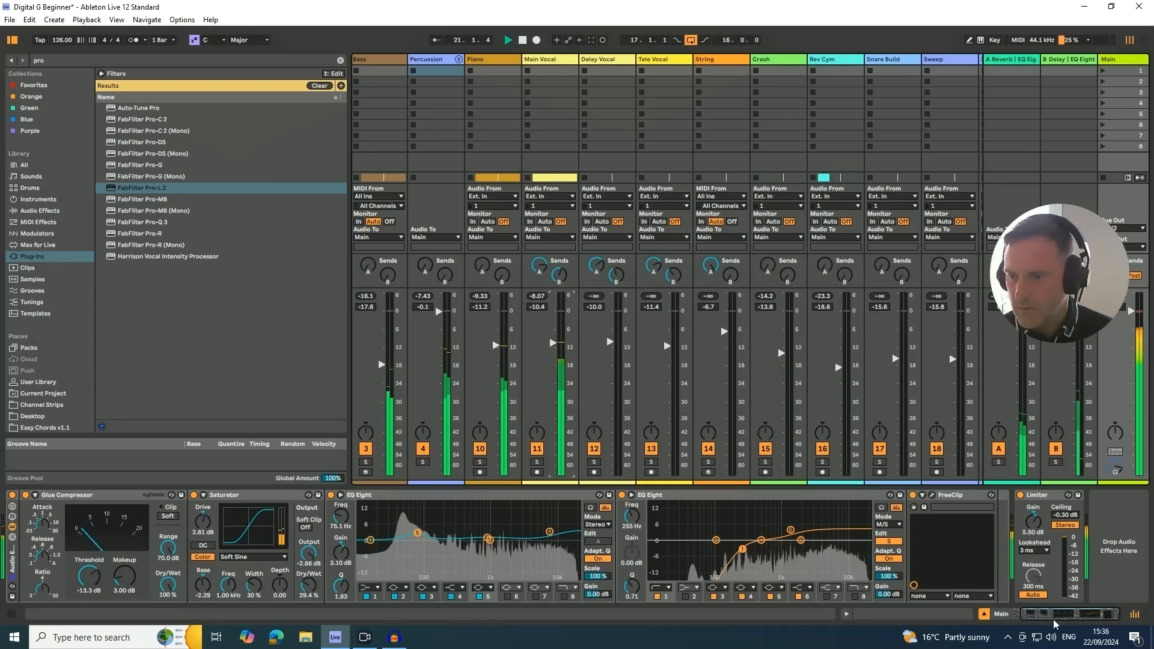
- Check the peaks with a temporary FabFilter Pro-L 2 after the Limiter, remove it, and set the Limiter's gain to 6.00 dB
drag(1071, 614, 957, 628)
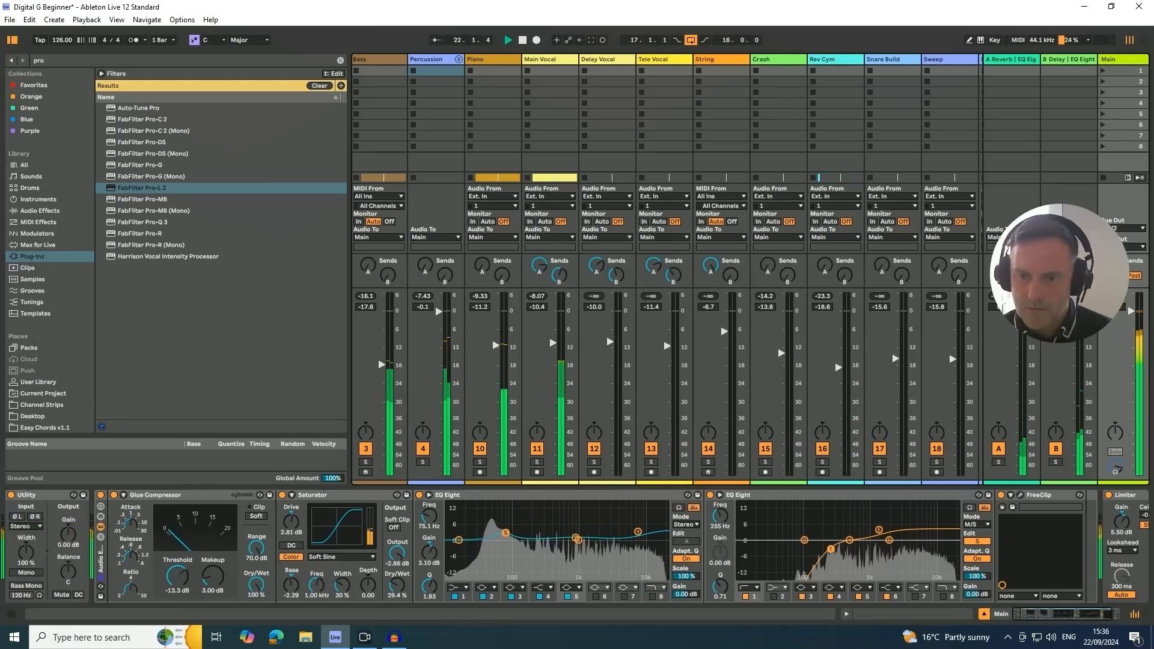
drag(1100, 615, 1135, 618)
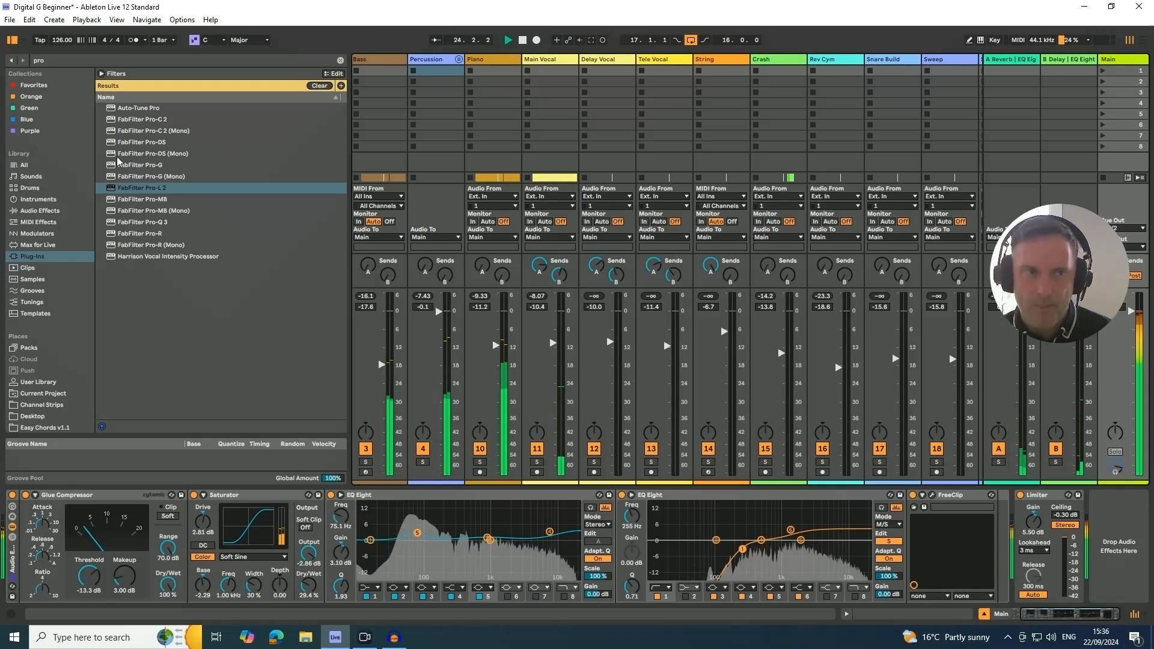
mouse_move(144, 187)
mouse_down()
mouse_move(601, 421)
mouse_move(1030, 504)
mouse_up()
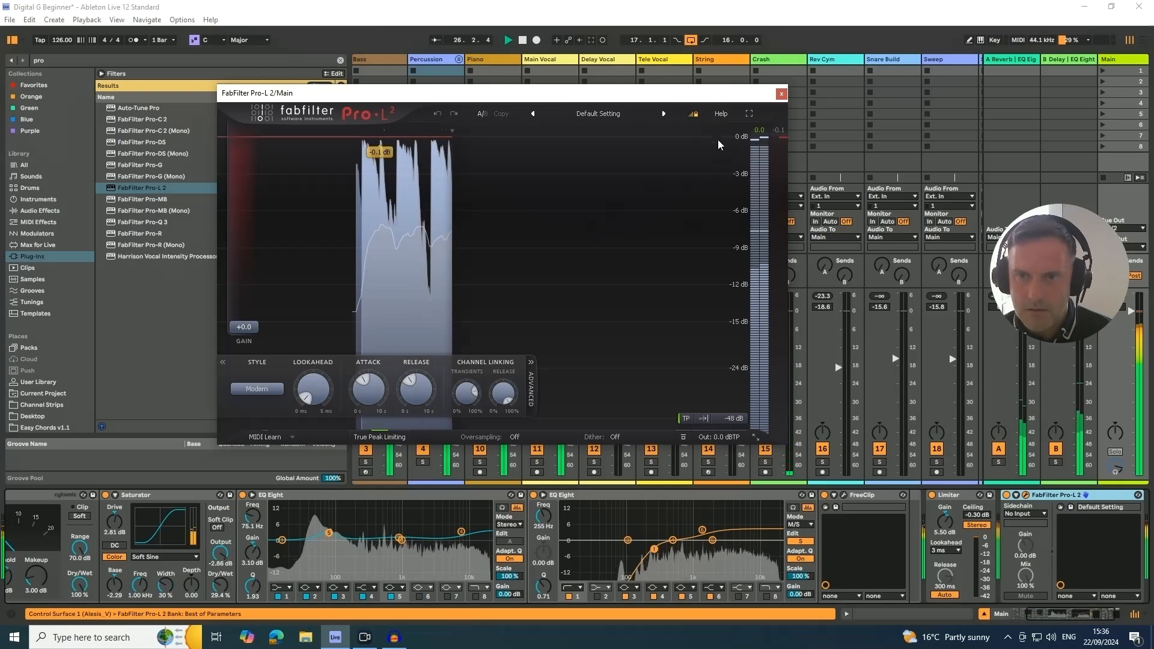
click(782, 95)
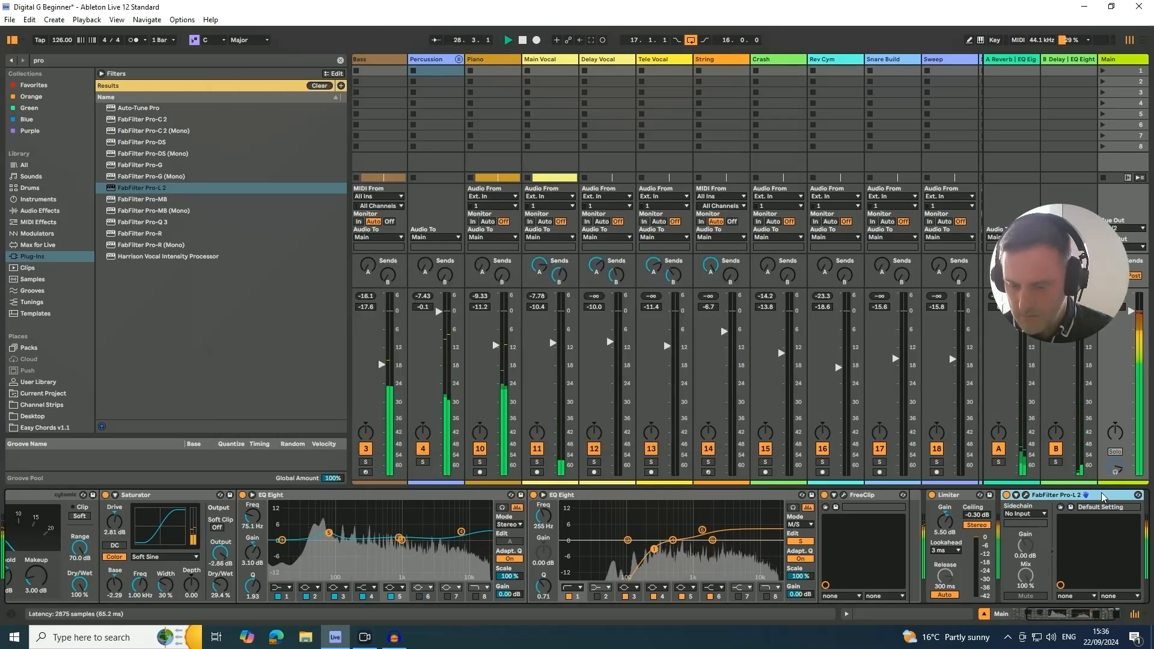
key(Delete)
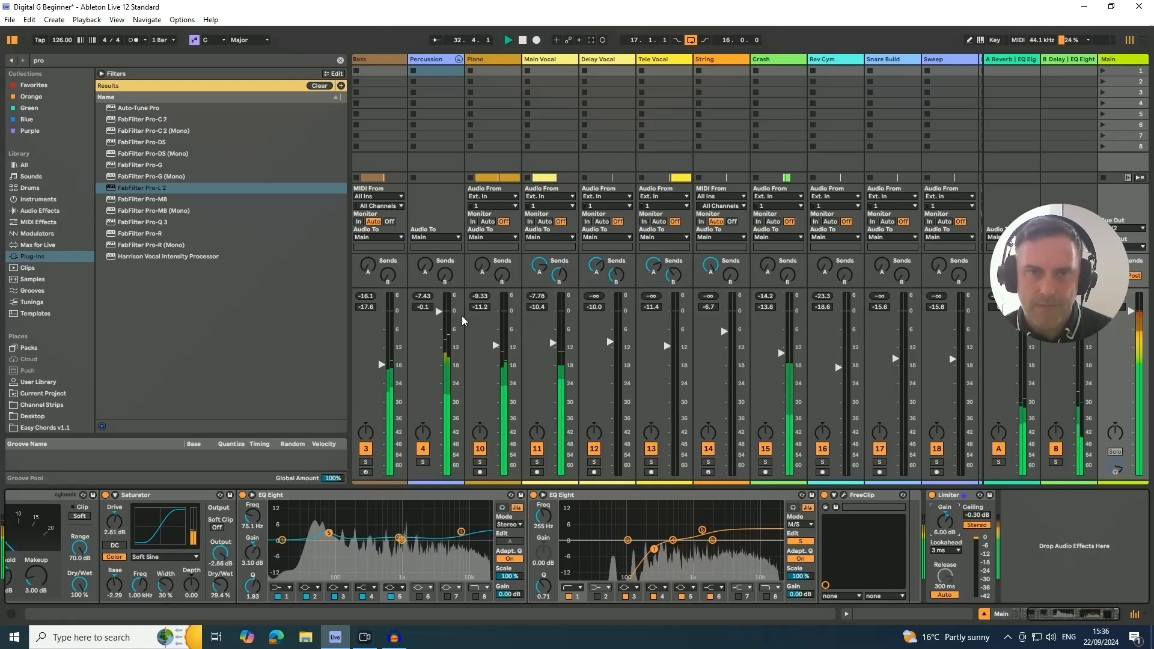
- Audition the Kick track at -9.6 dB during playback and return its volume to -10.6 dB
scroll(370, 75, left, 1)
click(373, 62)
key(Delete)
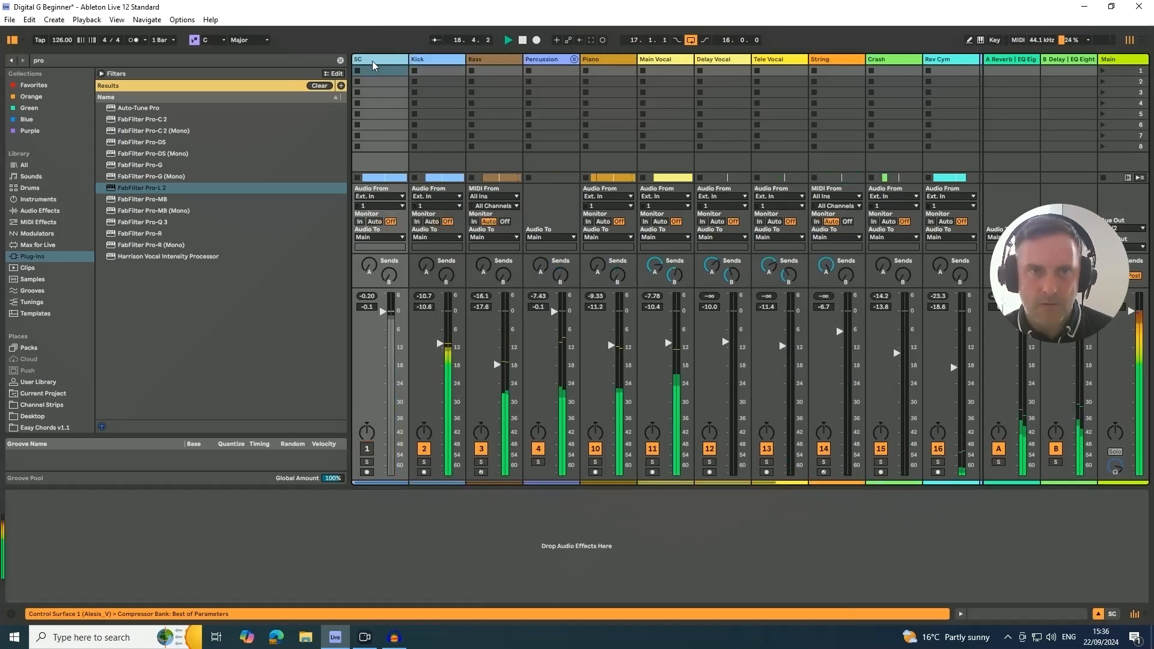
scroll(373, 65, left, 1)
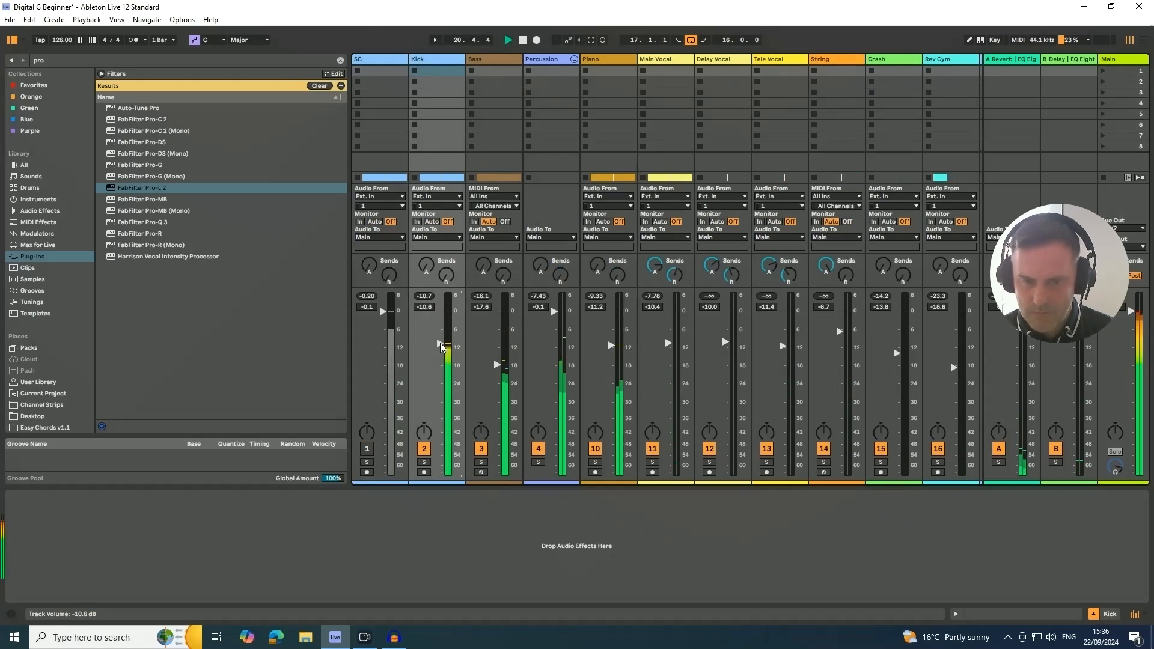
scroll(441, 344, up, 1)
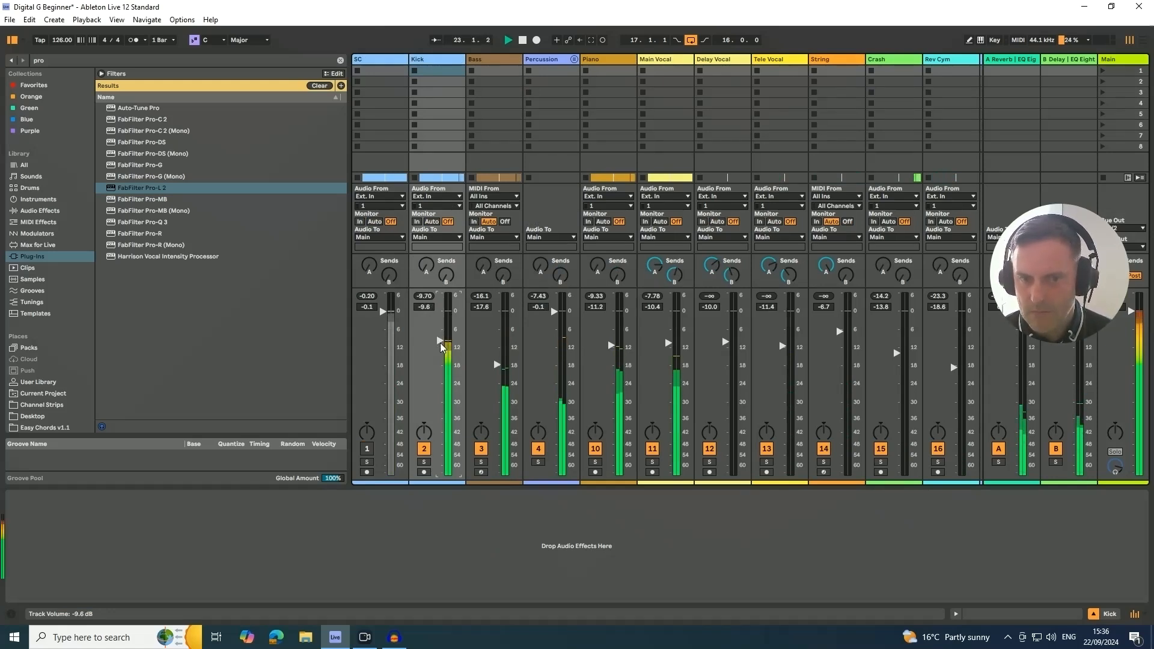
scroll(441, 347, down, 1)
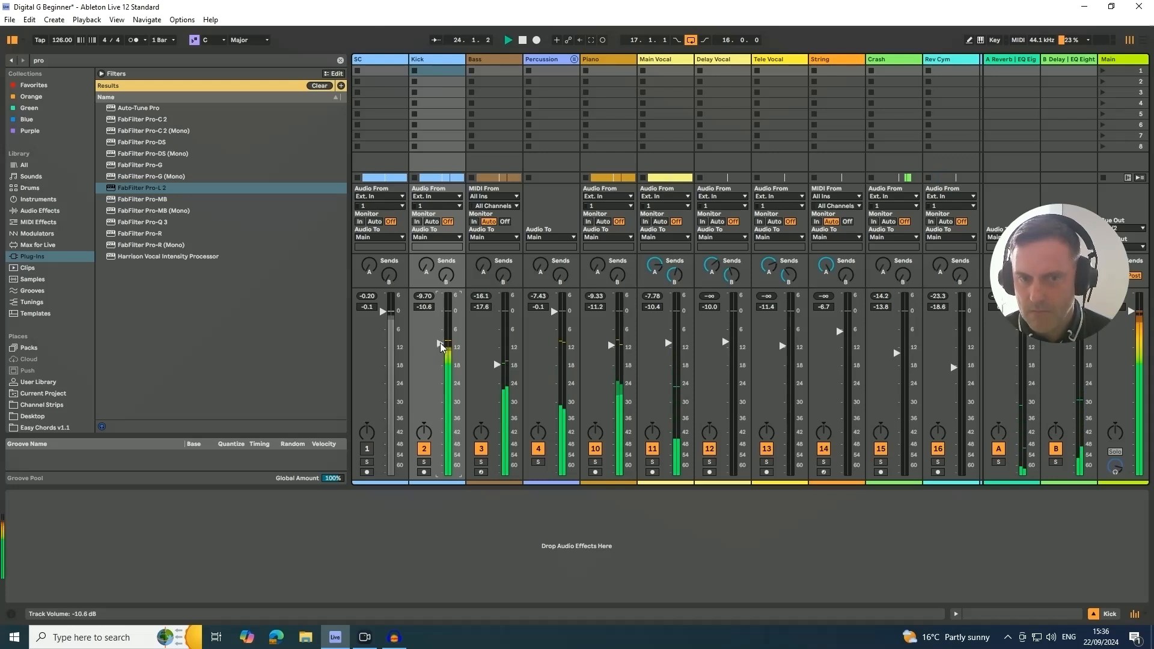
- During playback, compare the mix with the Bass track muted and unmuted
click(483, 449)
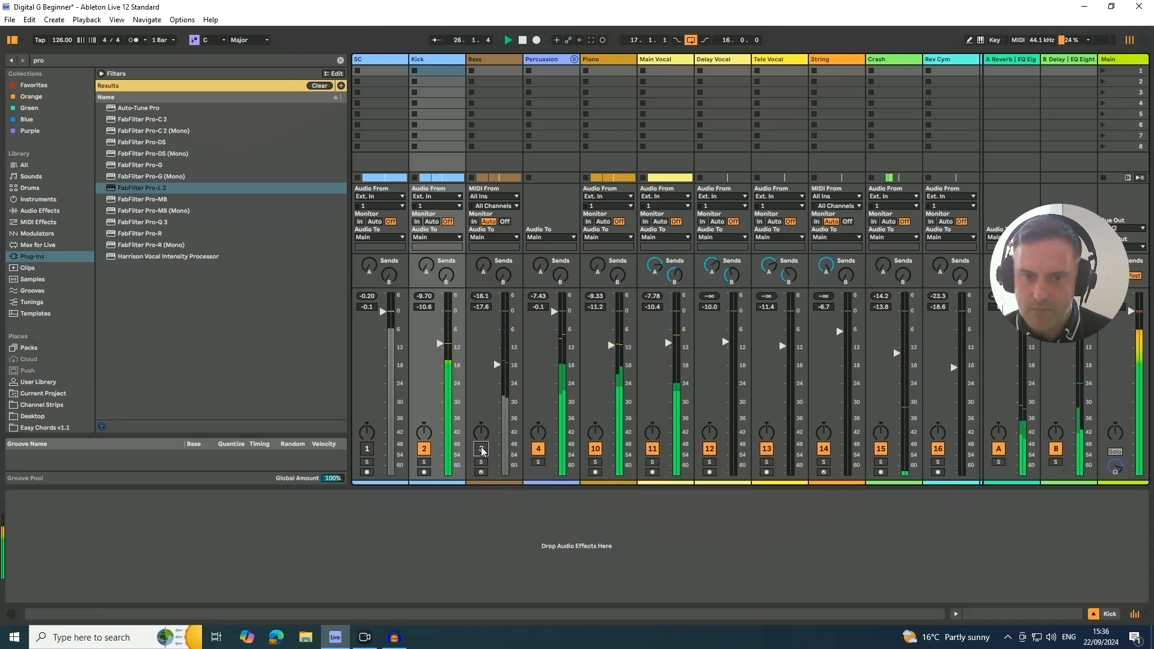
click(481, 450)
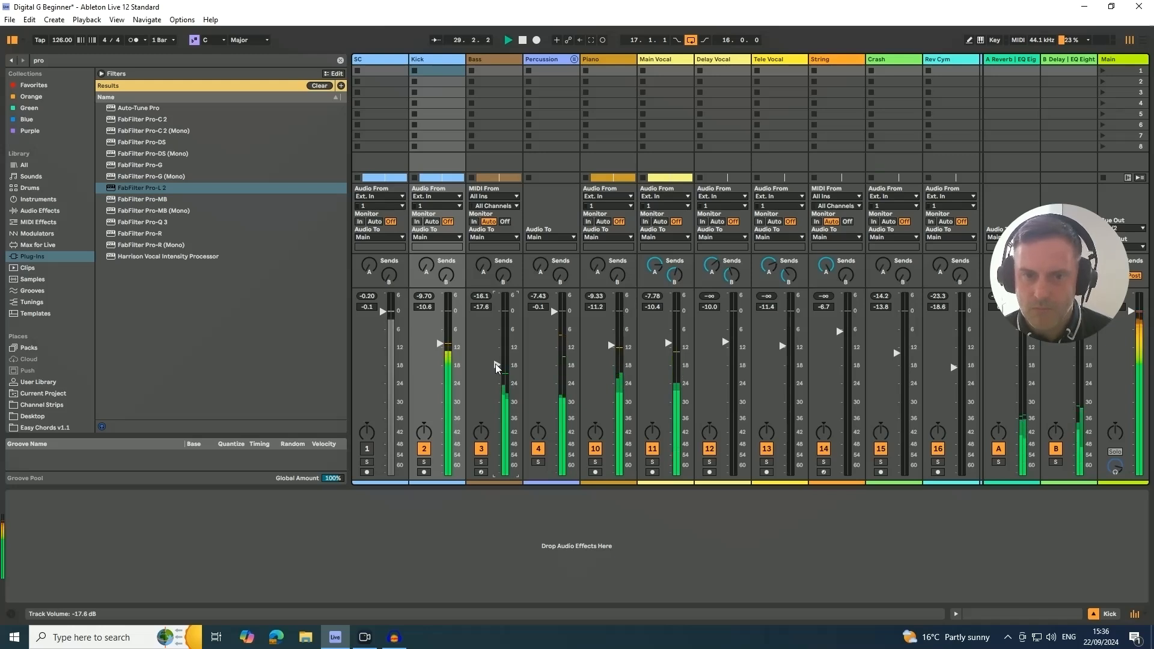
key(Up)
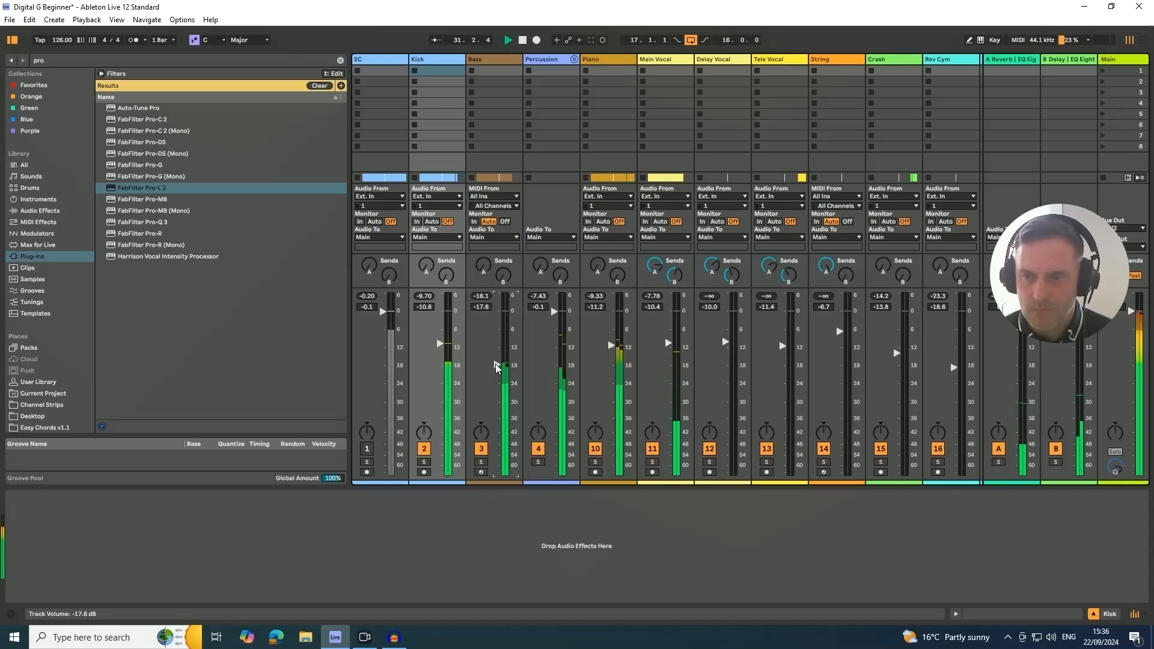
- Search the plug-ins for "youl" and insert Youlean Loudness Meter 2 after the Limiter on the Main track
key(Tab)
key(Tab)
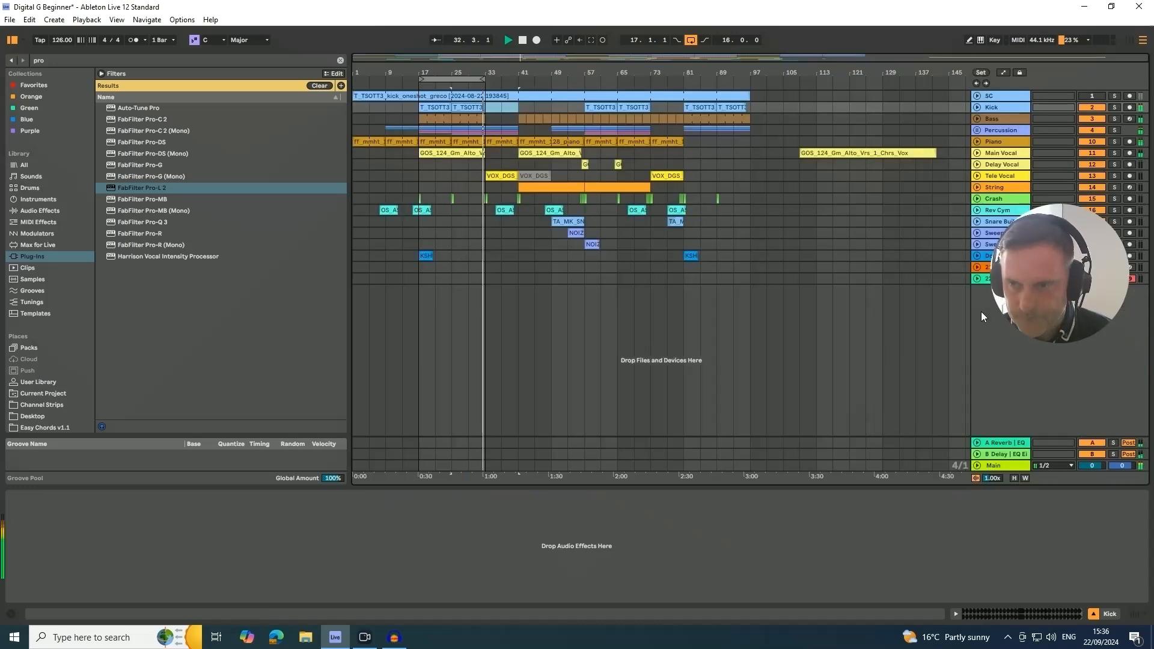
click(1102, 71)
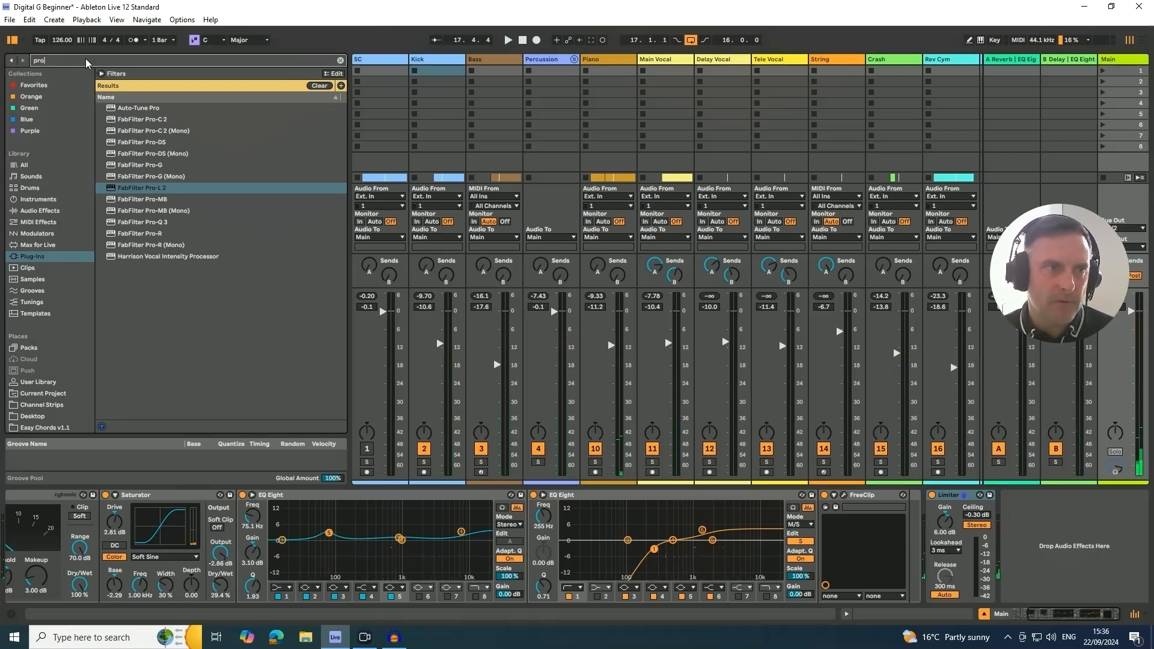
key(ctrl+f)
text(youl)
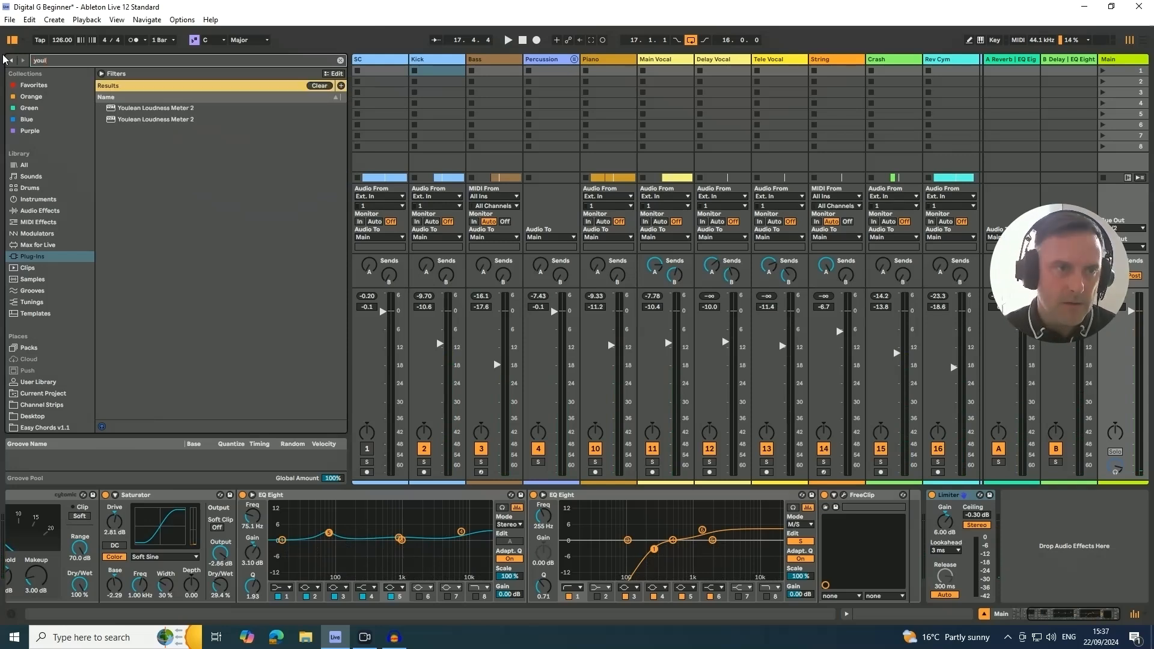
click(137, 109)
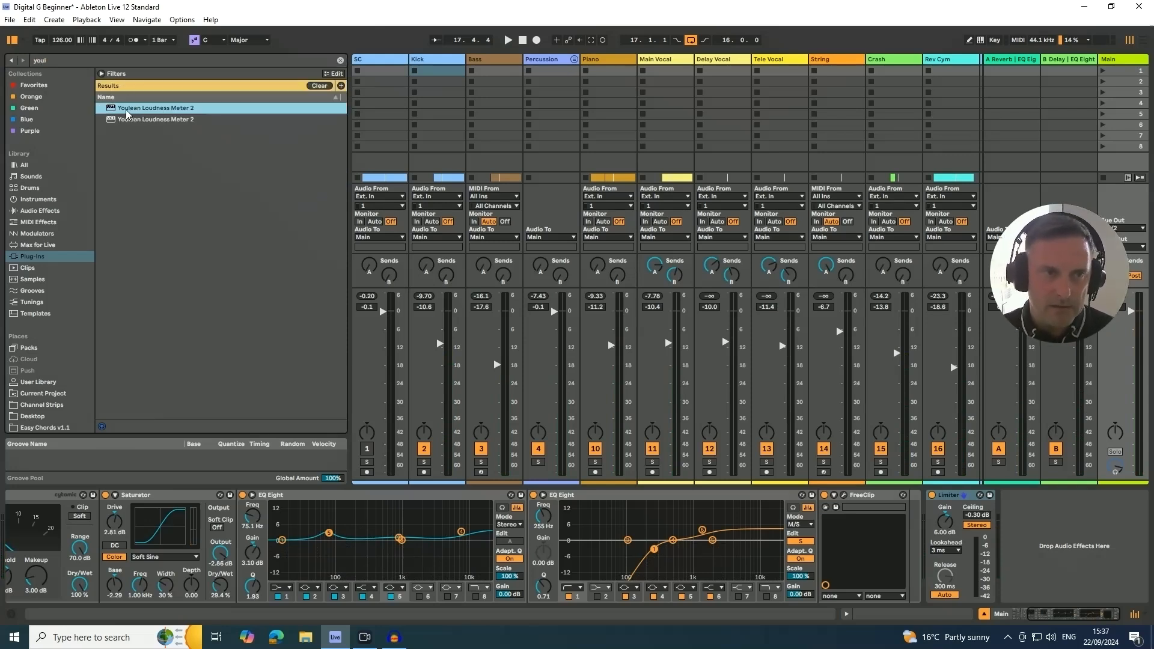
mouse_move(136, 114)
mouse_down()
mouse_move(1076, 537)
mouse_move(998, 529)
mouse_up()
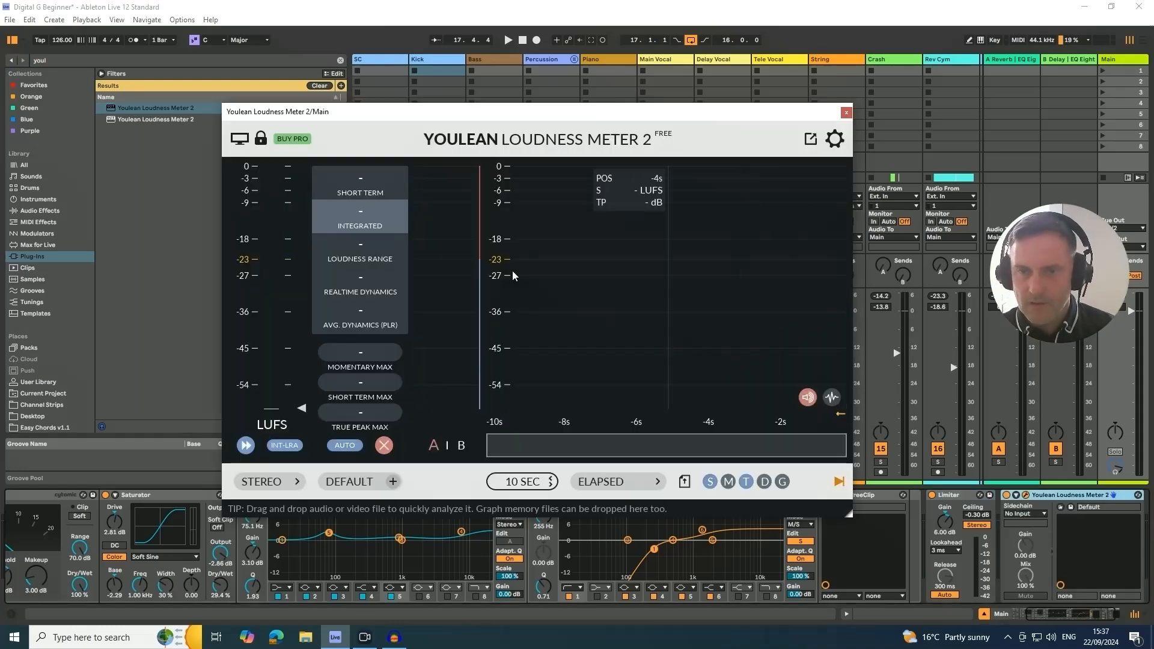
- Move the Youlean Loudness Meter 2 window higher and play the mix to measure its loudness
drag(484, 115, 628, 51)
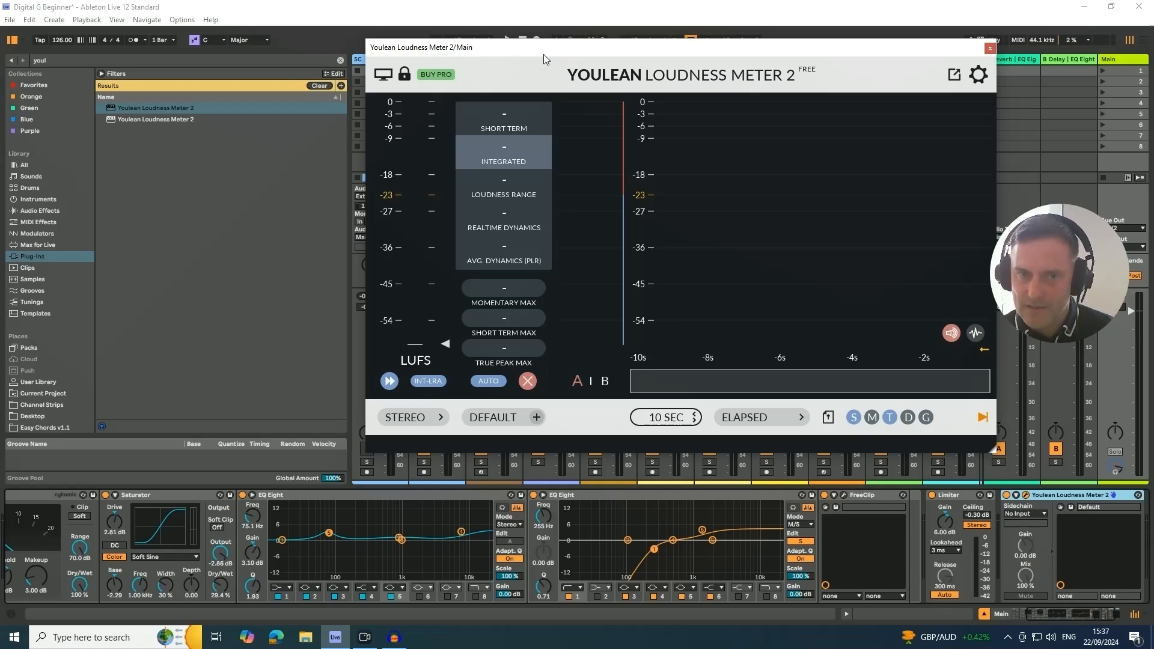
drag(544, 54, 525, 48)
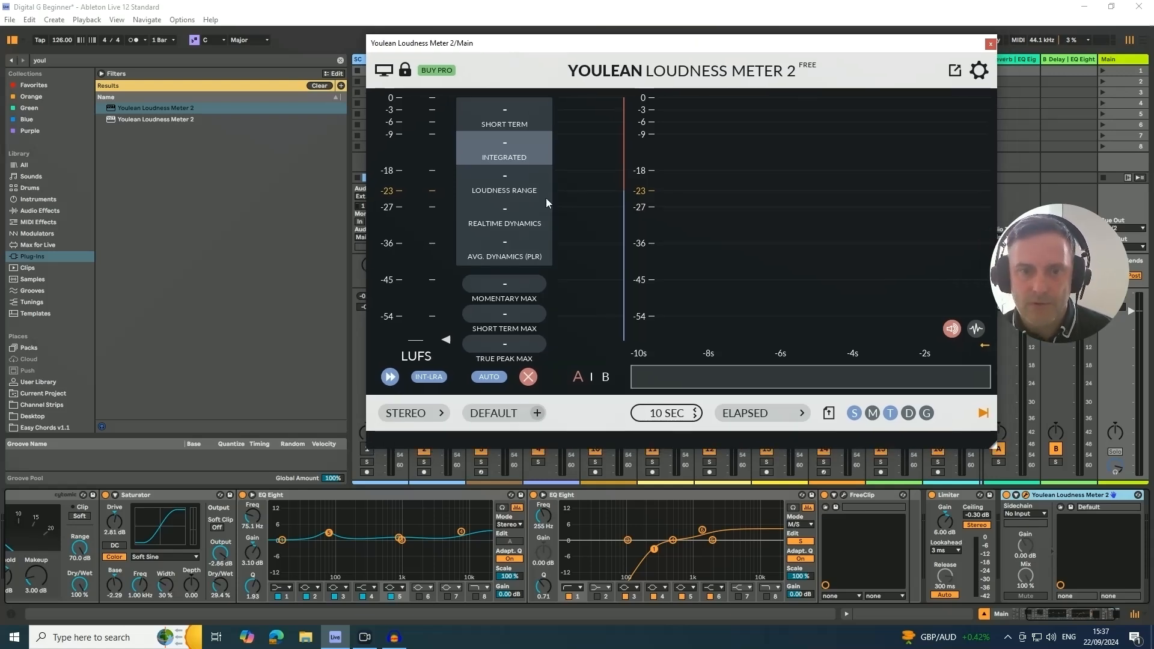
key(space)
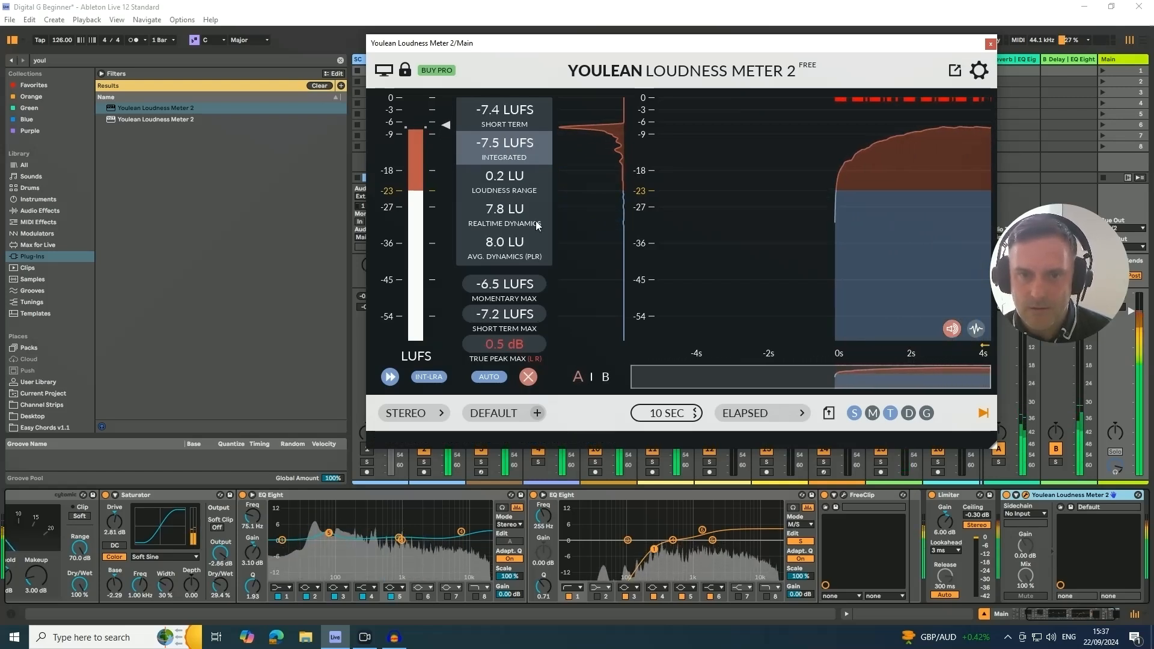
- Restart the loudness measurement during playback and set the Main track Limiter's gain to 5.50 dB
click(528, 377)
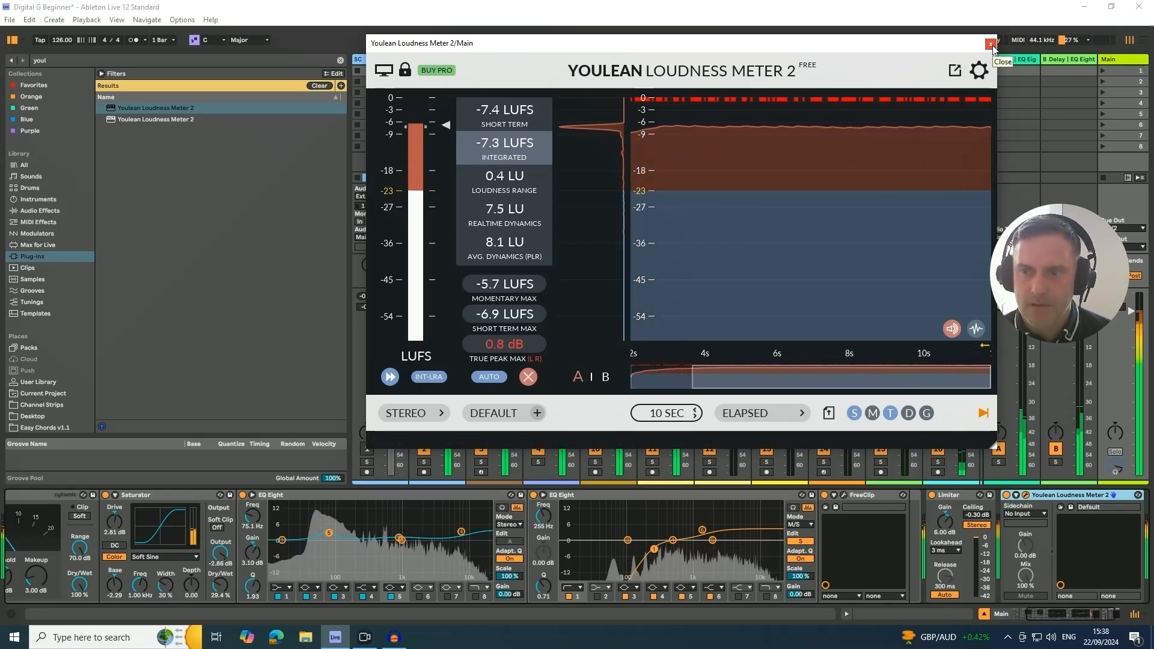
click(948, 524)
drag(948, 525, 949, 528)
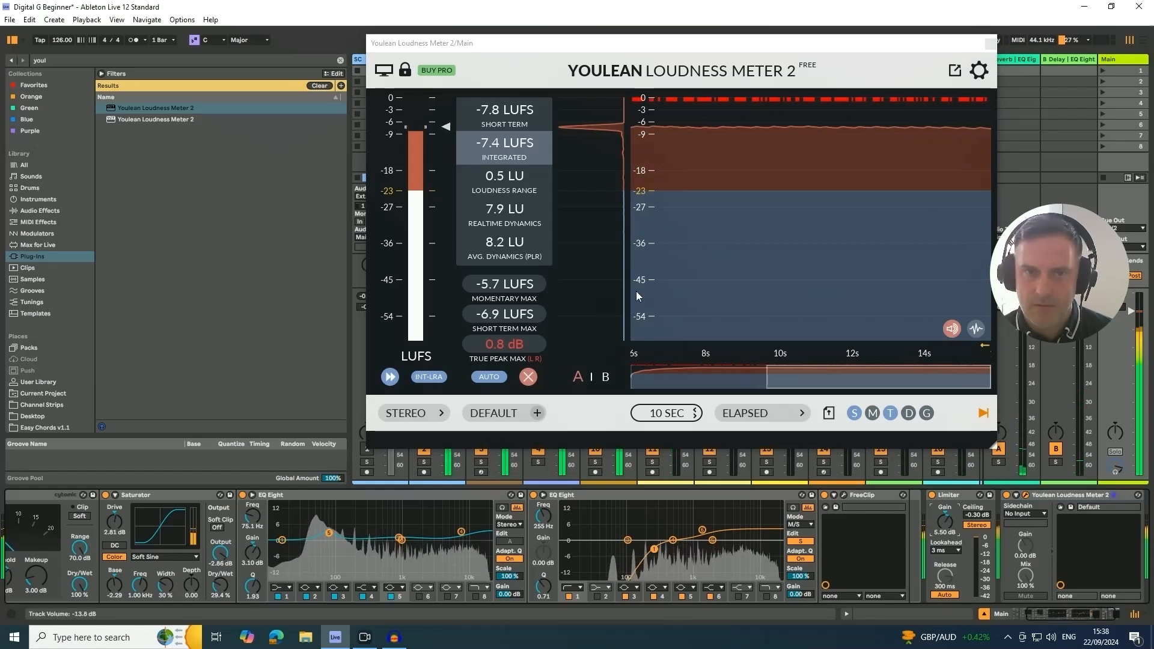
- Reset the loudness meter to remeasure the playing mix, and close the Youlean Loudness Meter 2 window
click(531, 377)
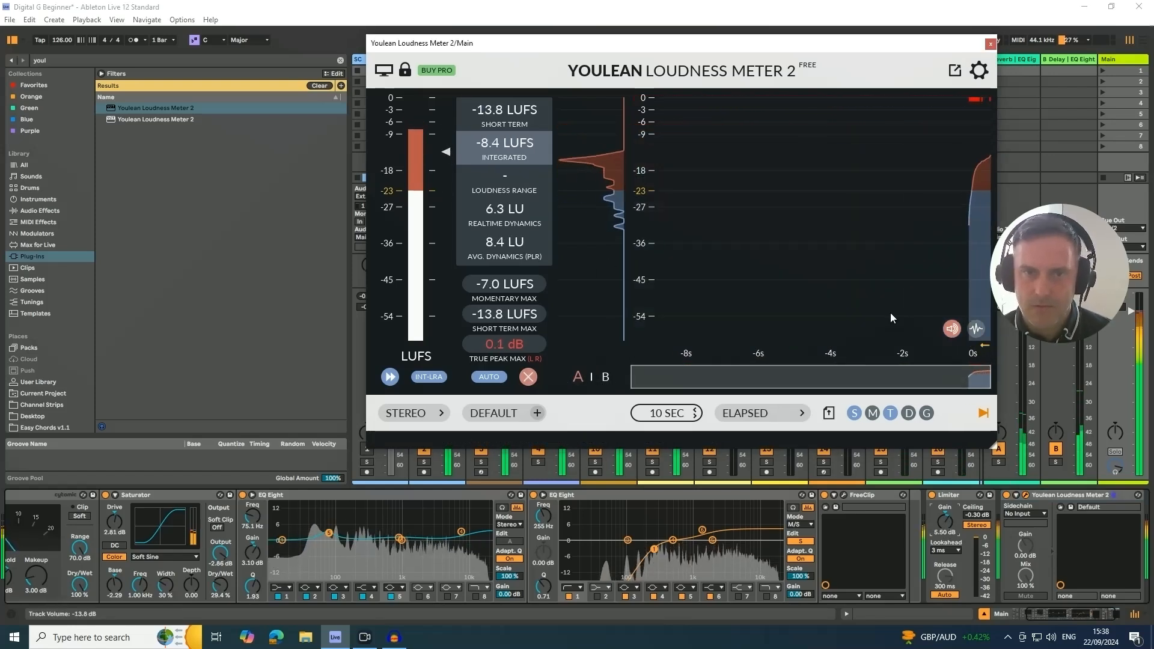
click(991, 43)
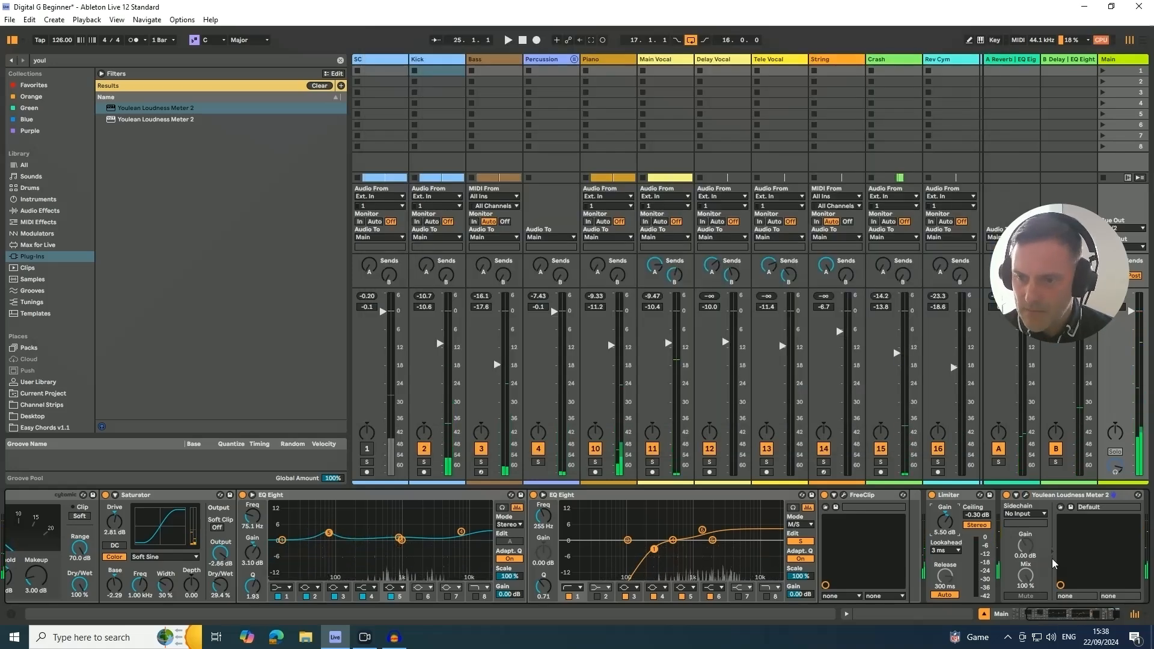
click(1084, 499)
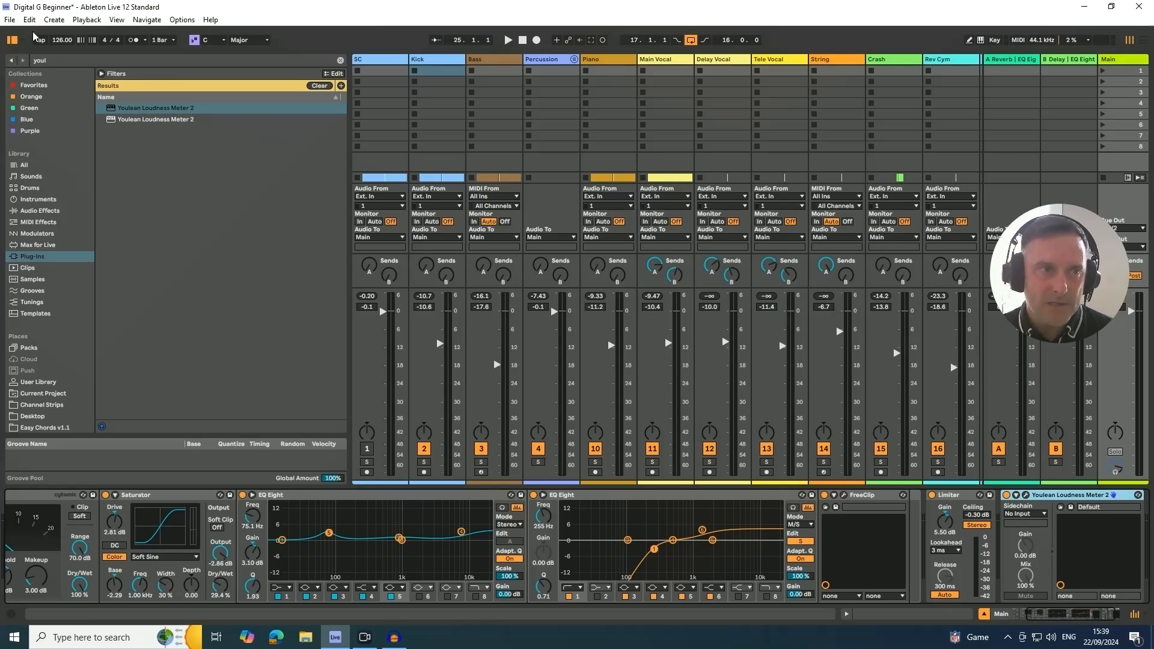
- In the Arrangement View, set the loop to start at 1.1.1 and span 98 bars, and play the end of the track
key(Tab)
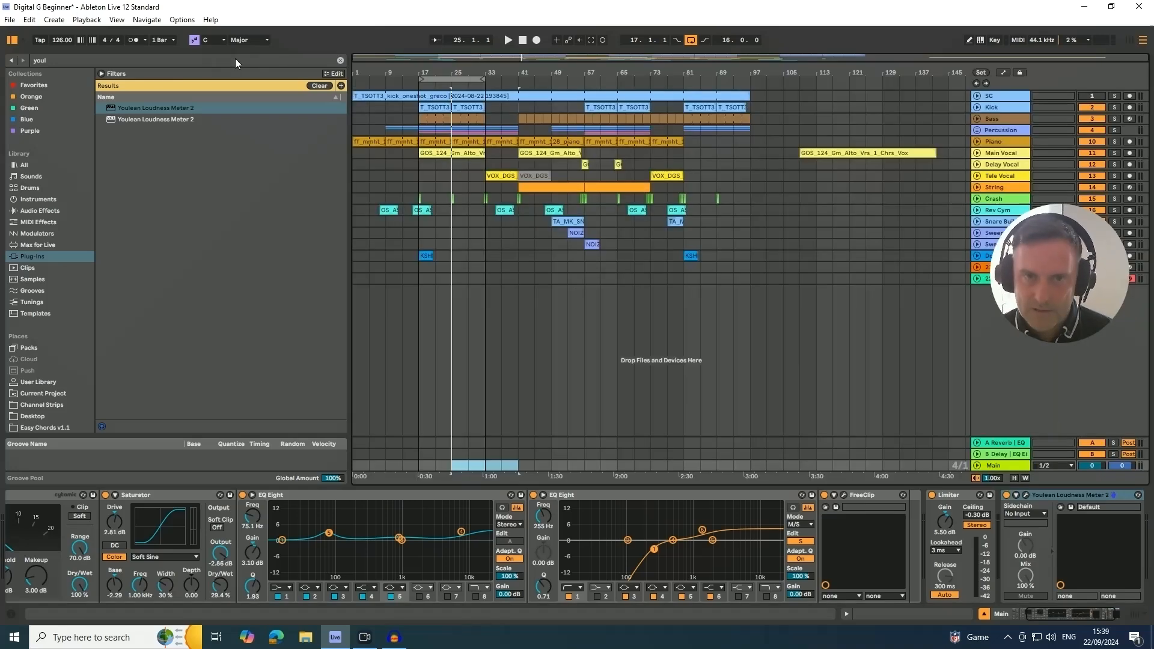
drag(420, 78, 356, 79)
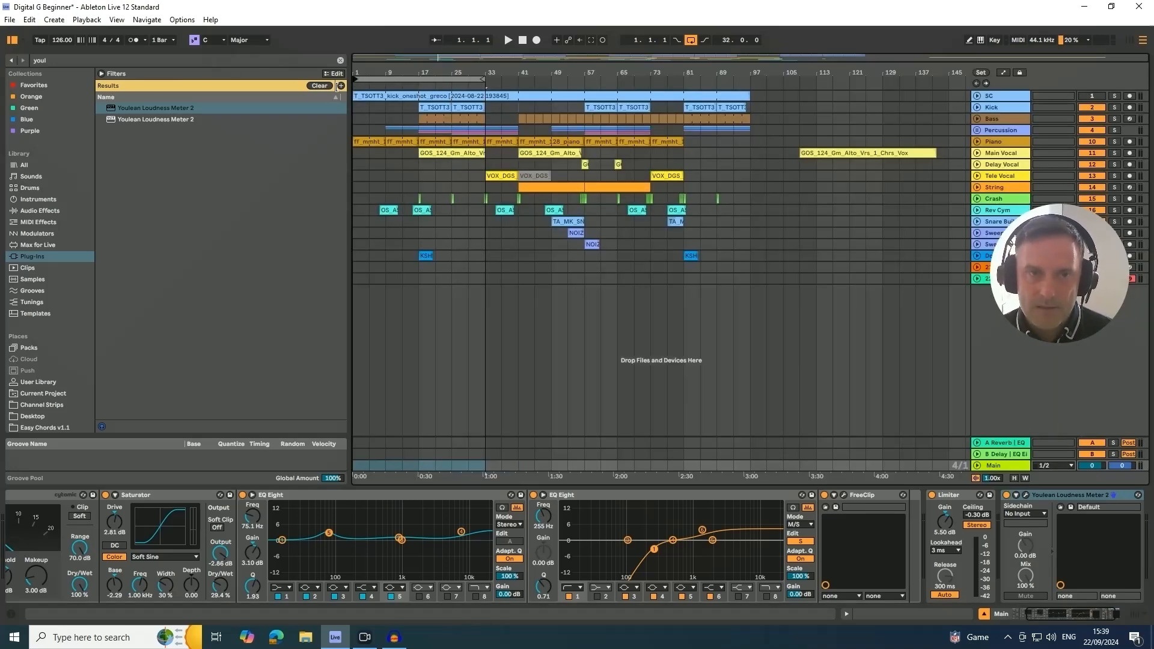
drag(484, 80, 759, 120)
drag(800, 81, 771, 81)
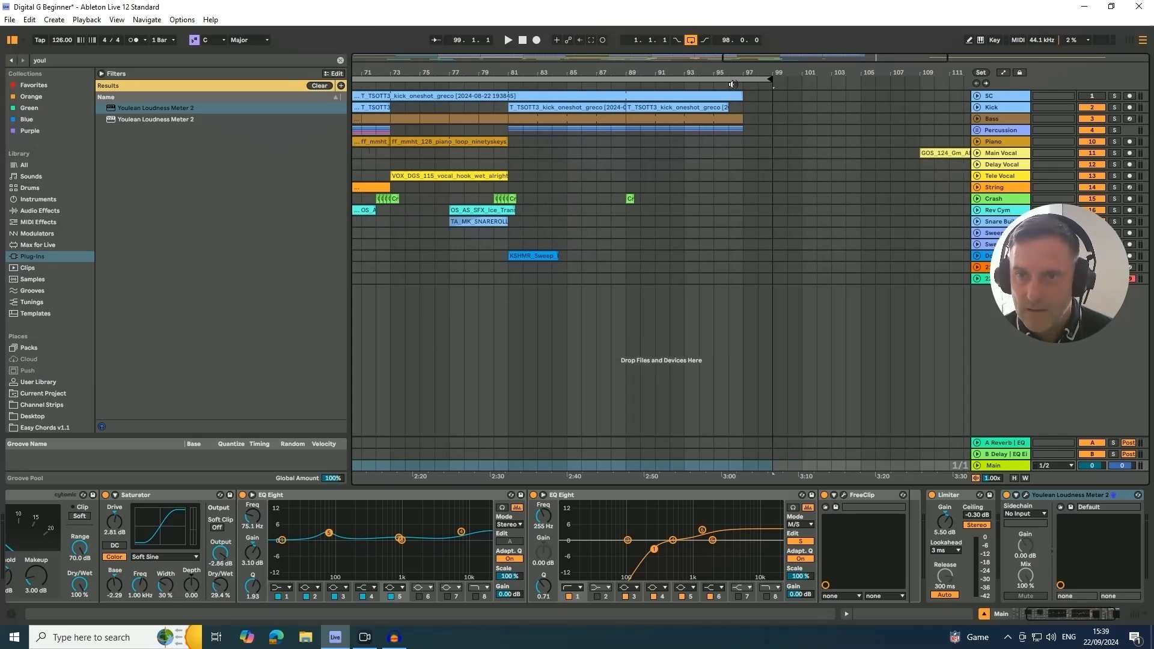
click(733, 84)
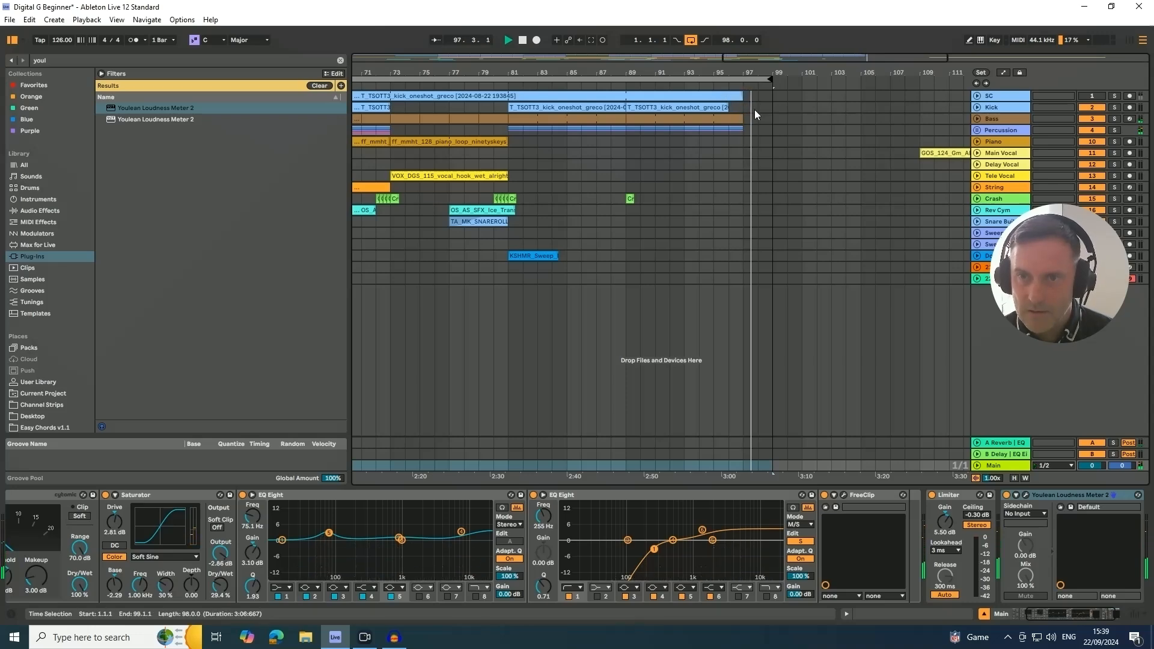
key(space)
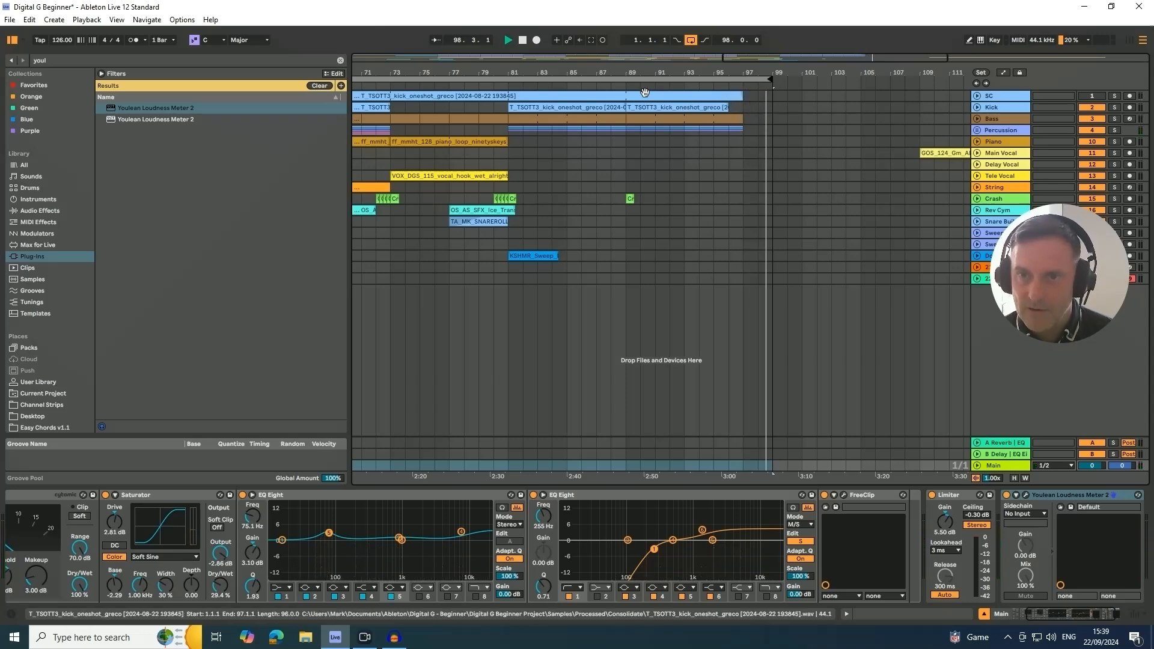
- Select the full looped range of the arrangement, bars 1 to 99, across all tracks
drag(578, 71, 586, 36)
drag(679, 72, 702, 72)
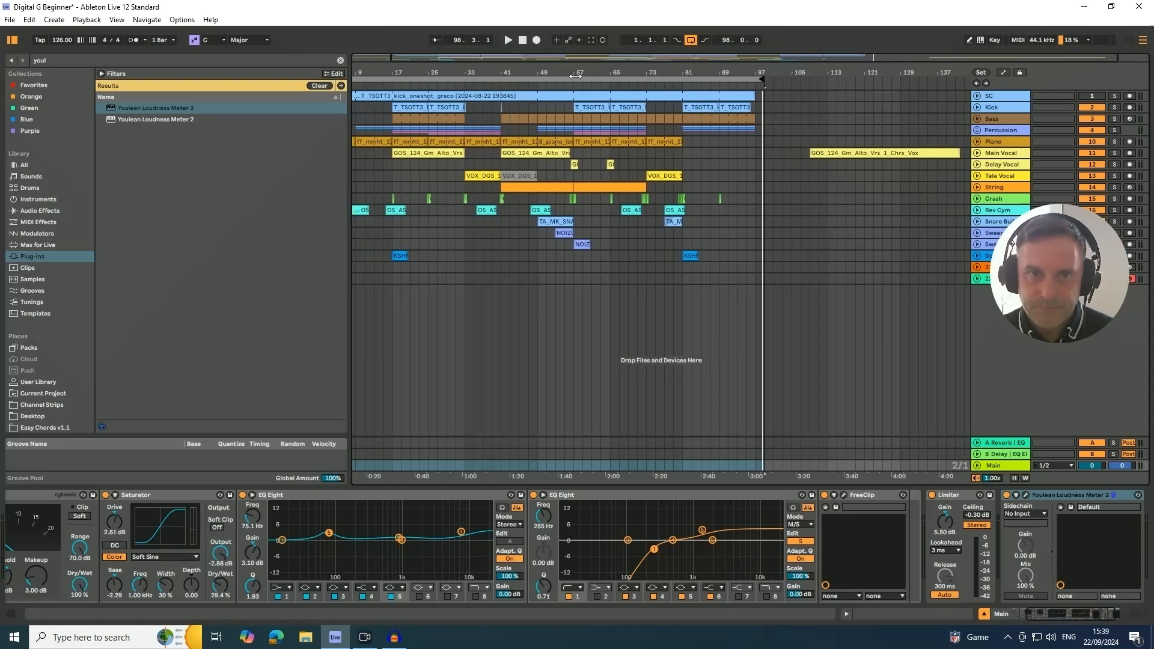
drag(467, 64, 486, 64)
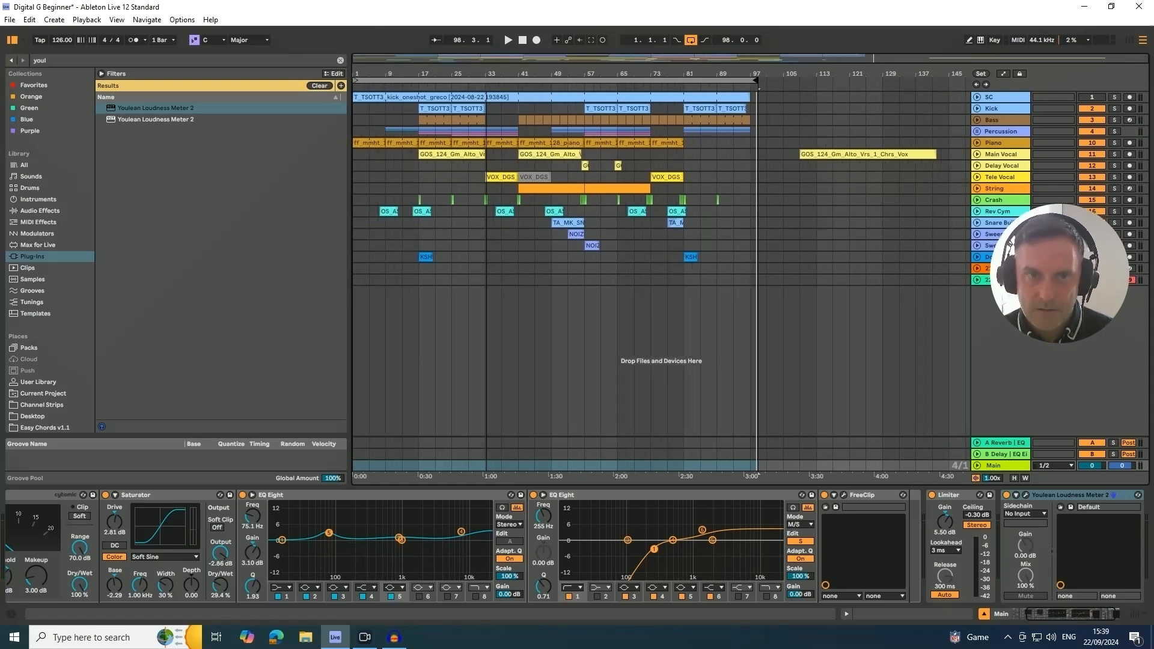
click(473, 80)
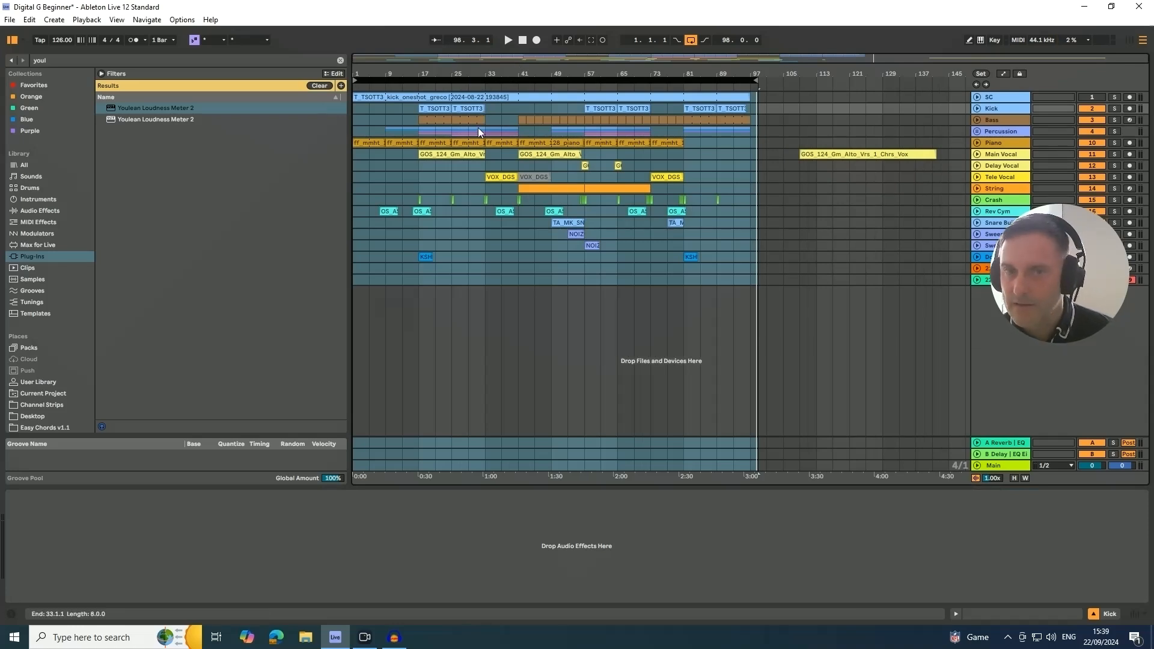
- Export the Main track as a 16-bit, 44100 Hz WAV to the Desktop, named "Digital G Beginner(Track Master).wav"
click(9, 21)
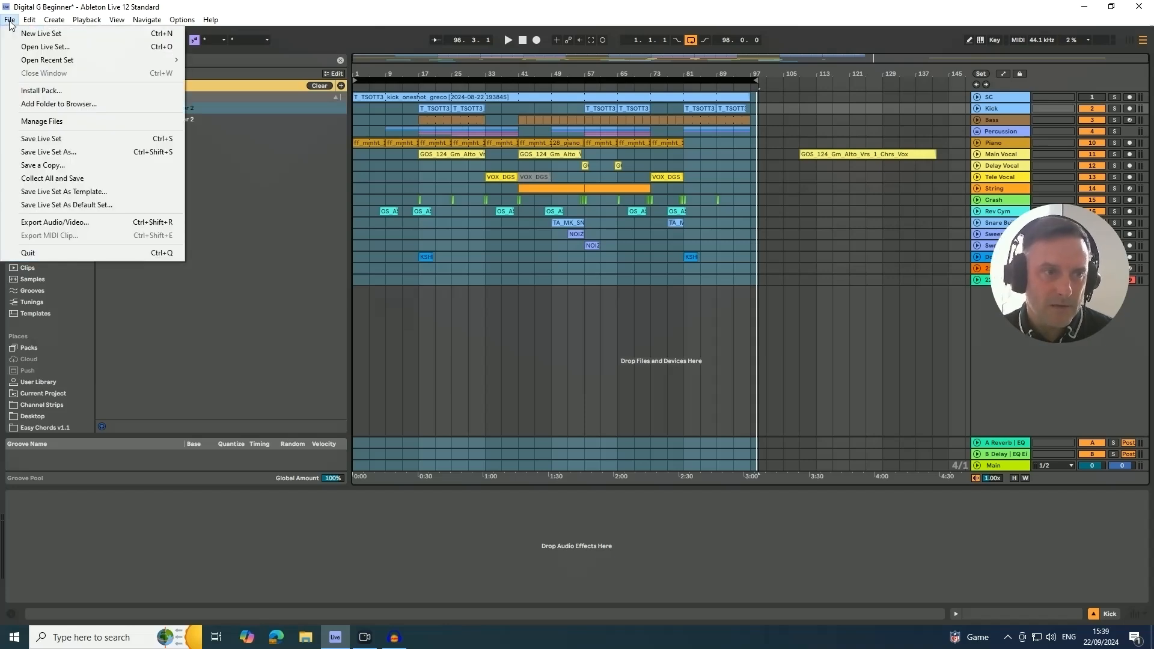
click(34, 224)
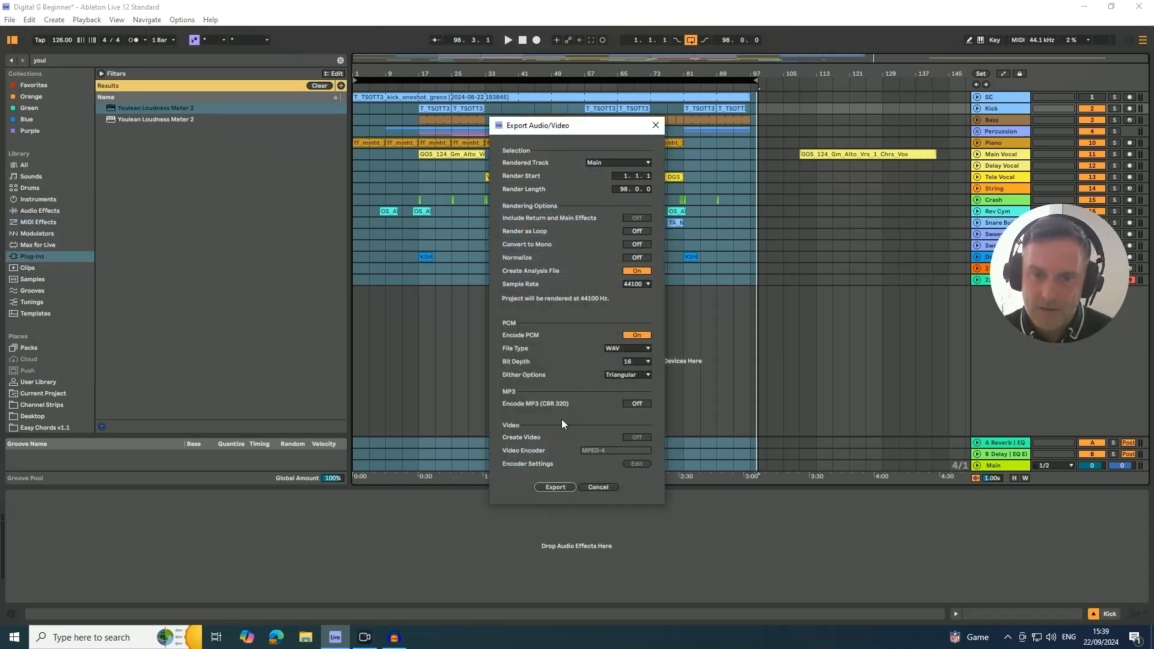
click(556, 487)
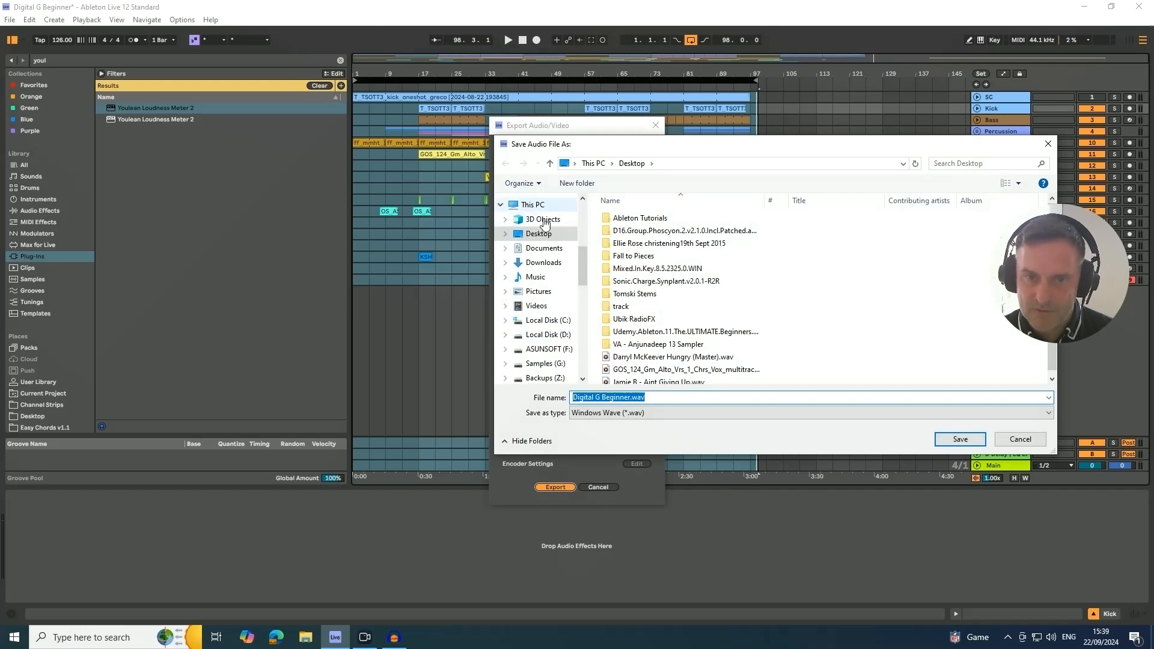
click(603, 397)
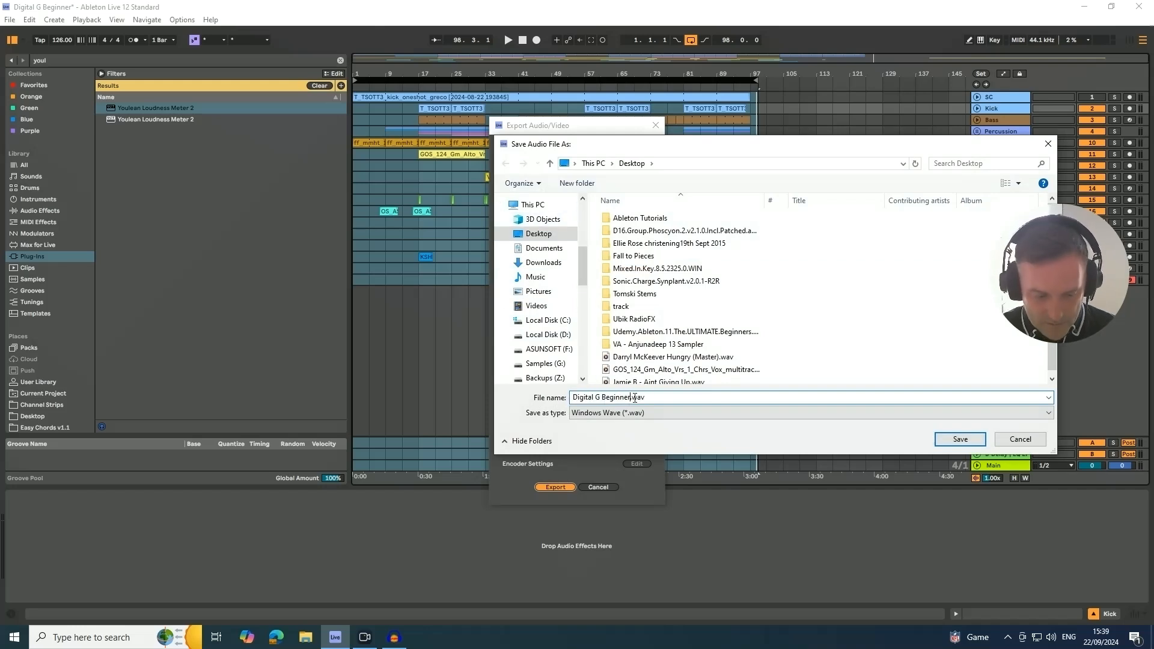
text((Track M)
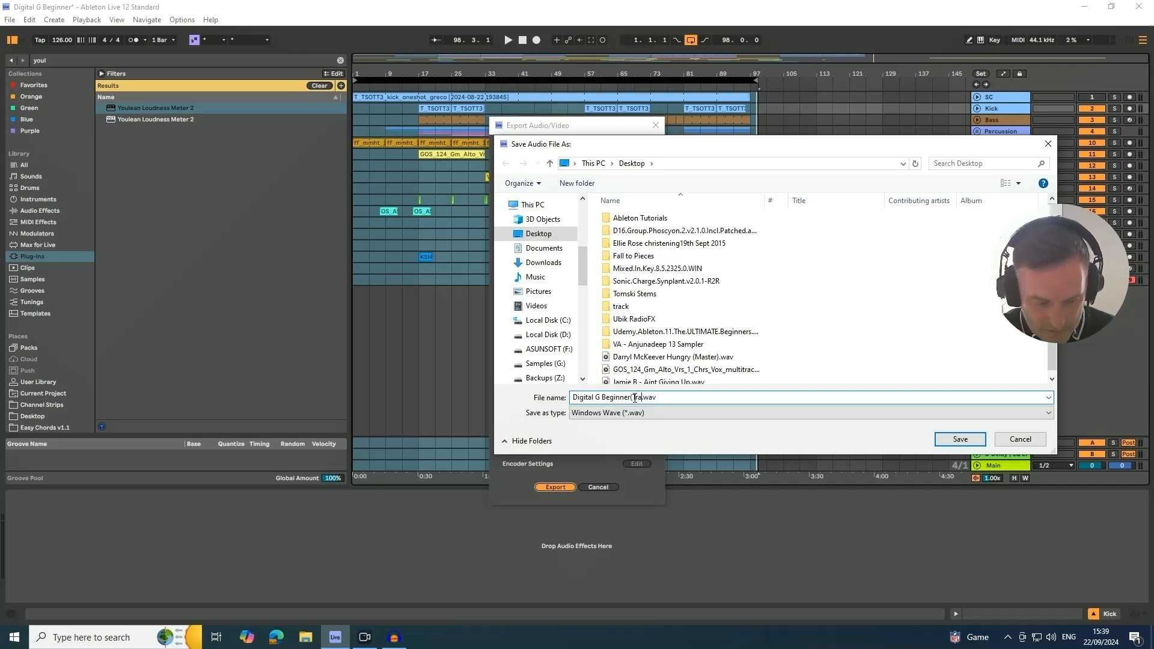
text(aster)
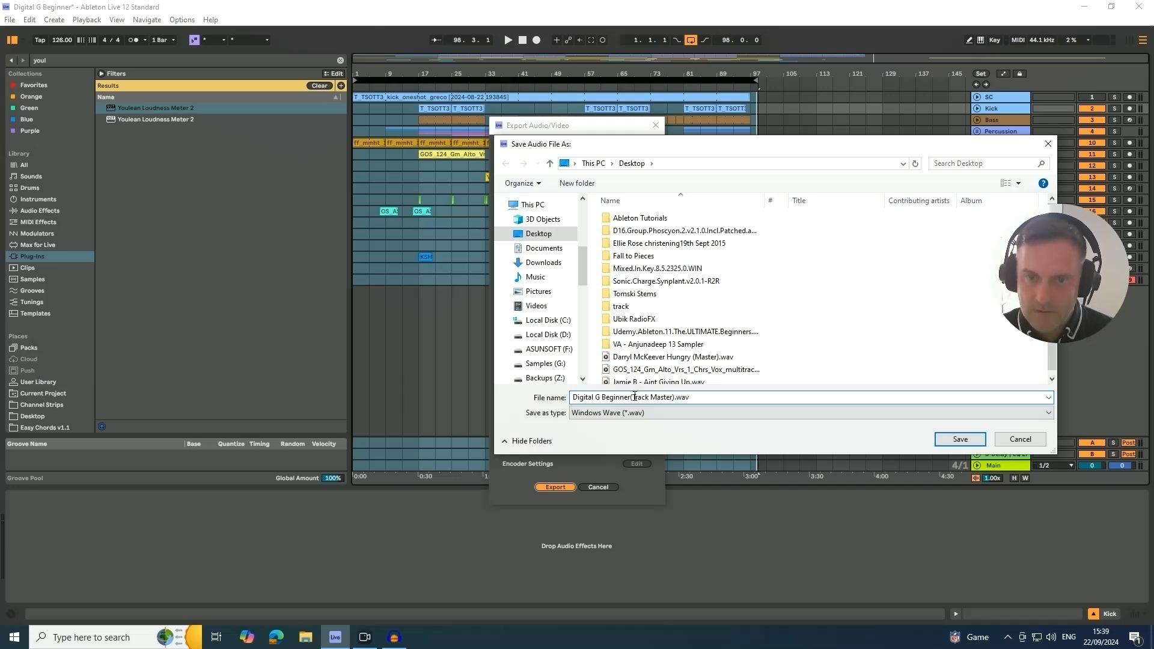
click(961, 438)
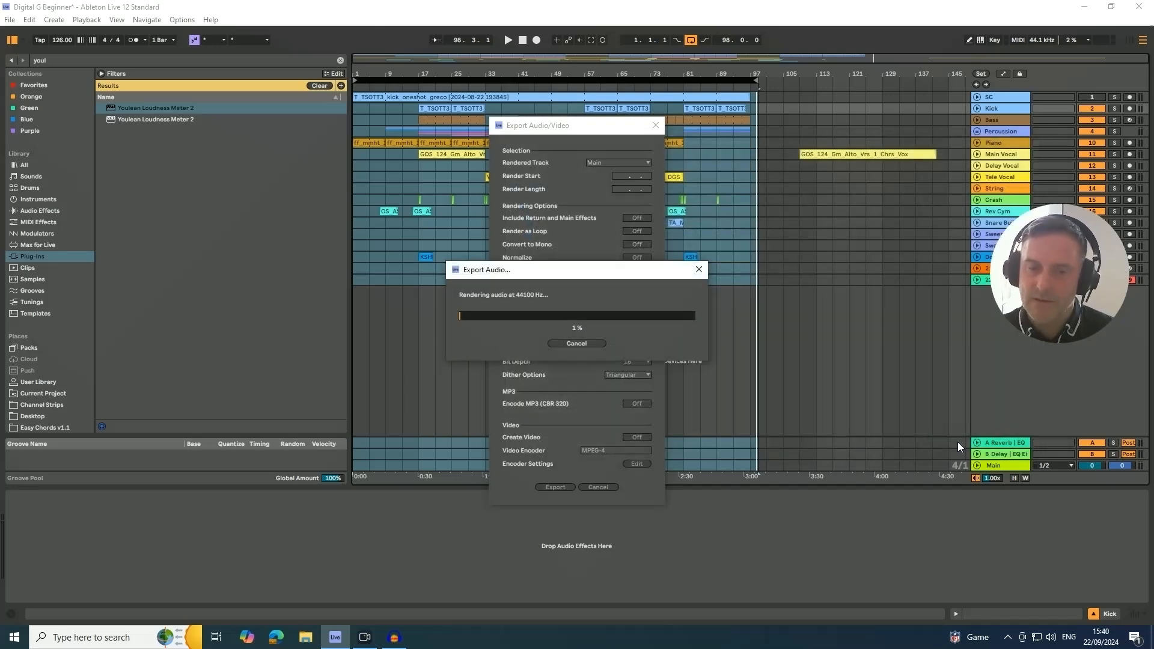